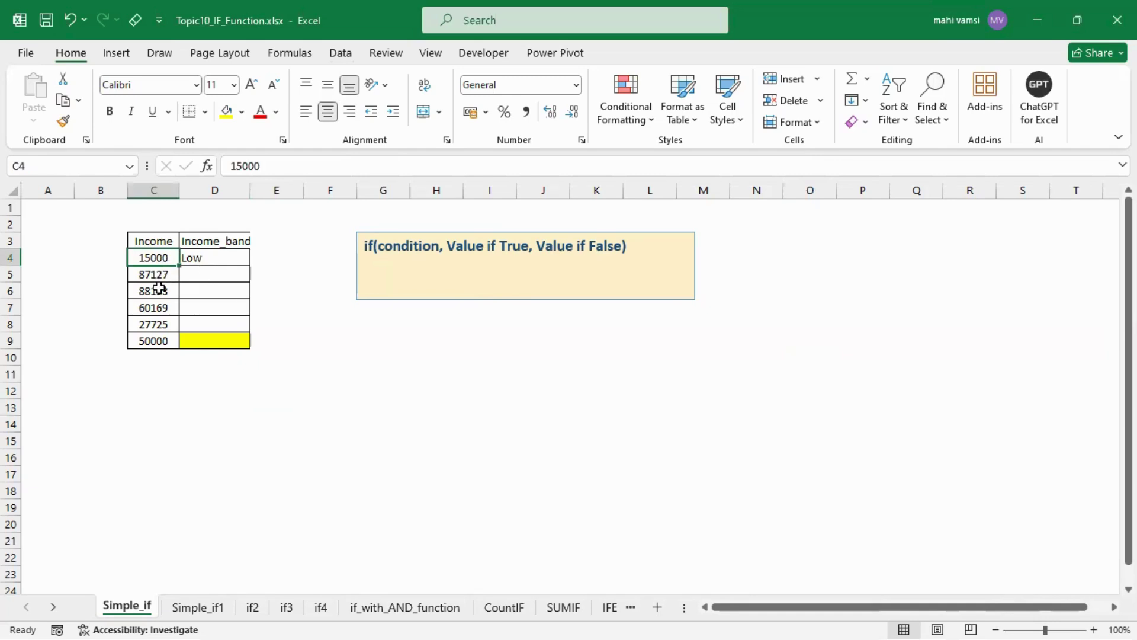
Step: Examine the Income and Income_band columns and the income values in C4:C9
left_click(152, 239)
left_click(186, 240)
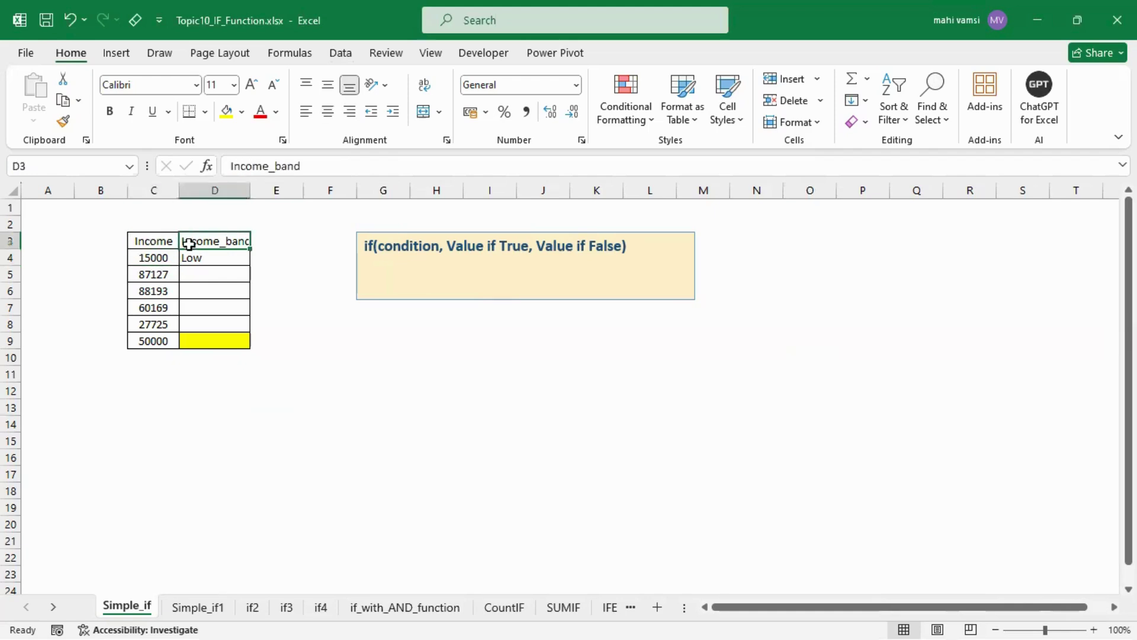
left_click_drag(156, 258, 155, 339)
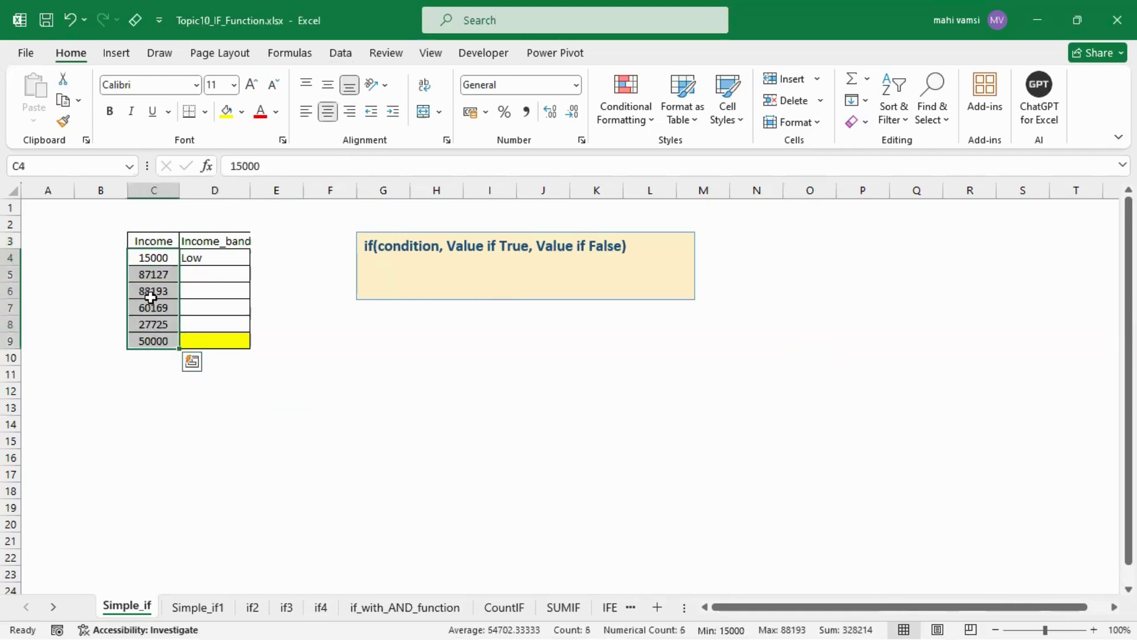
left_click(150, 276)
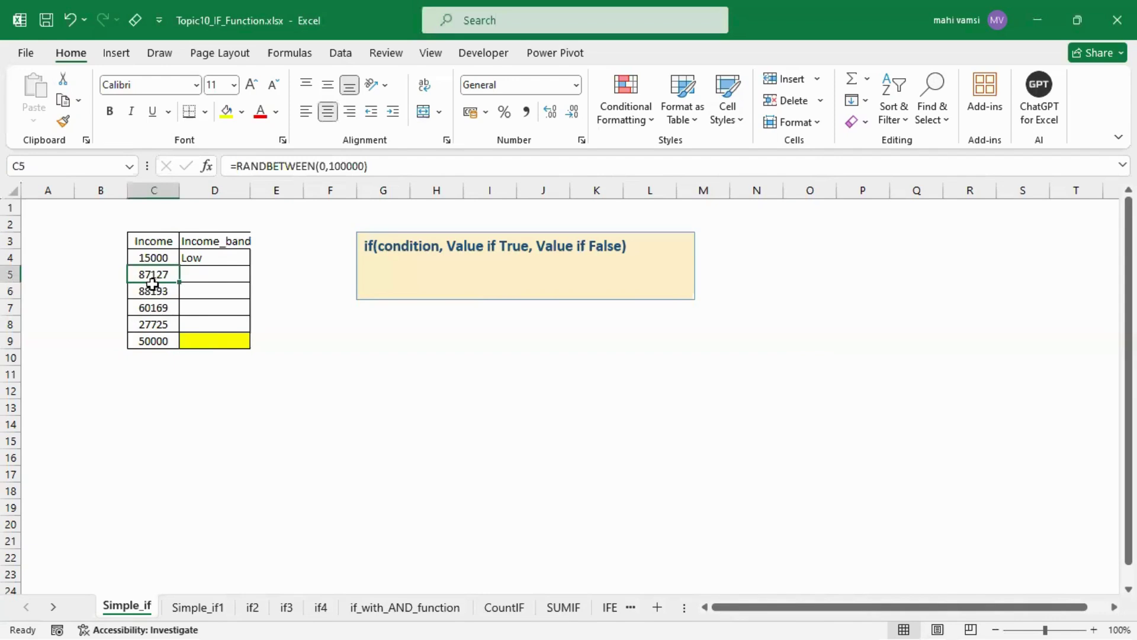
left_click_drag(152, 275, 153, 331)
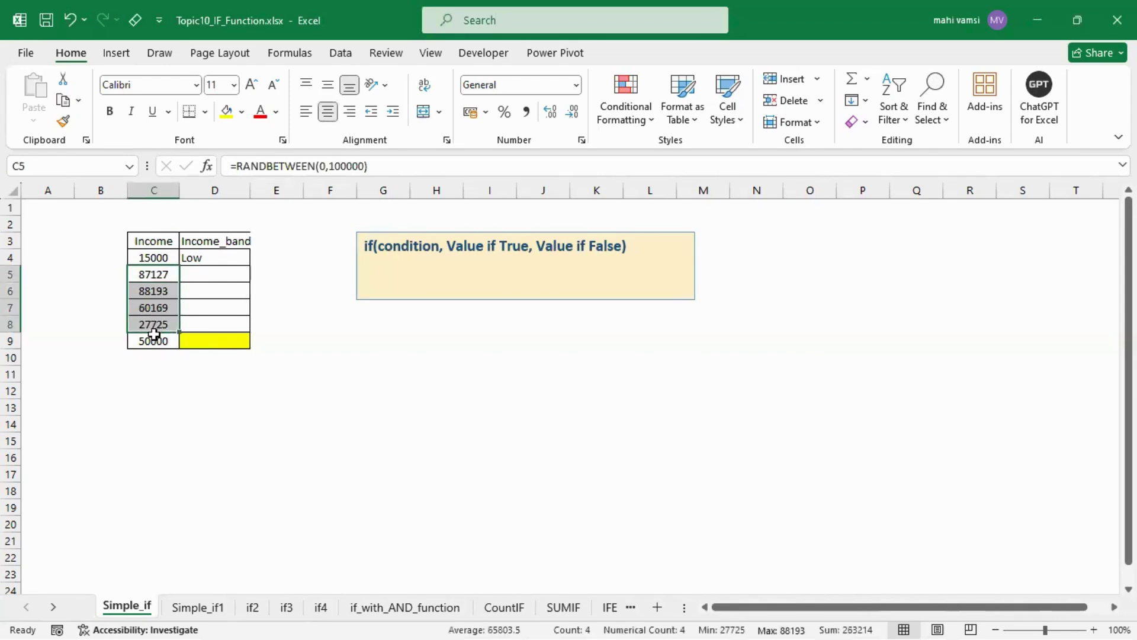
left_click(152, 336)
left_click_drag(154, 274, 154, 324)
left_click(217, 277)
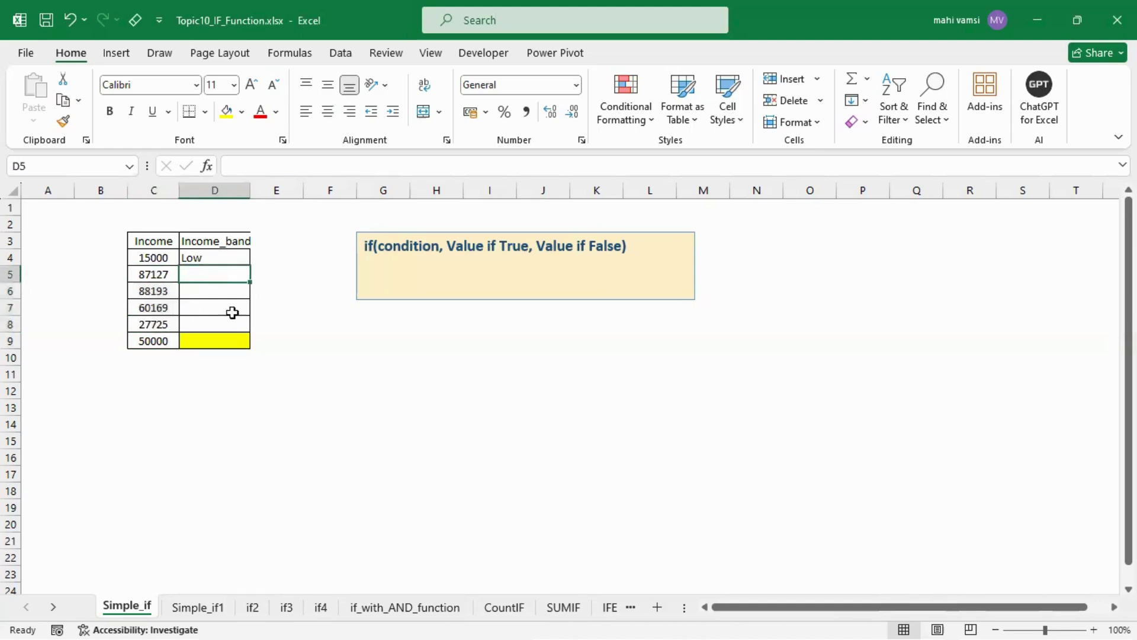
left_click(257, 457)
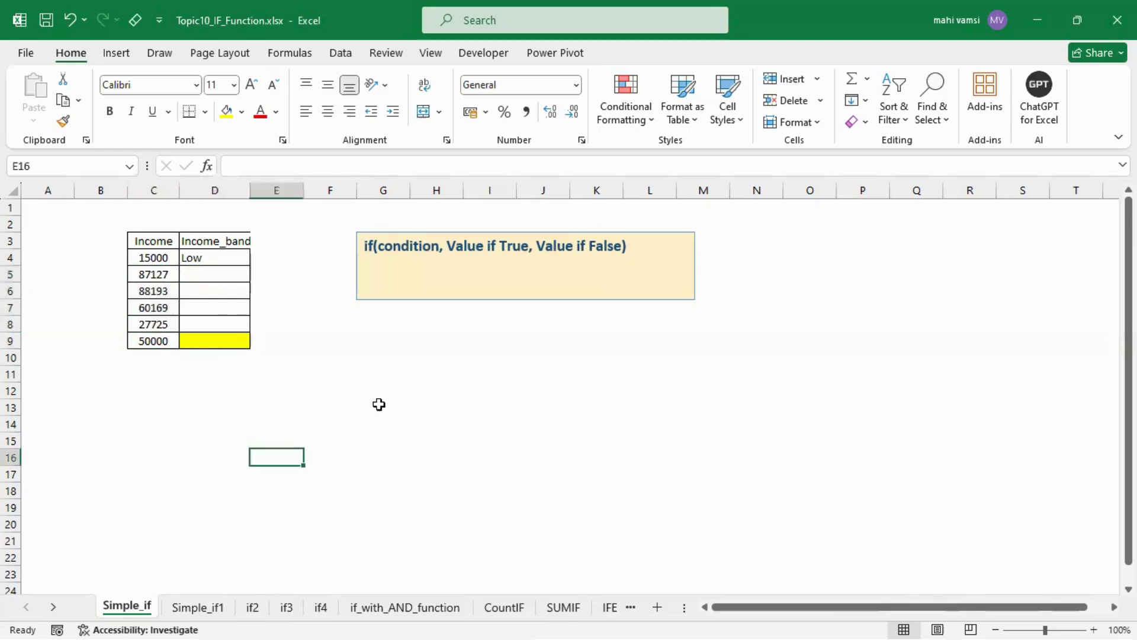
Step: Fill cell G14 with yellow and enter 100 in cell H10
left_click(379, 425)
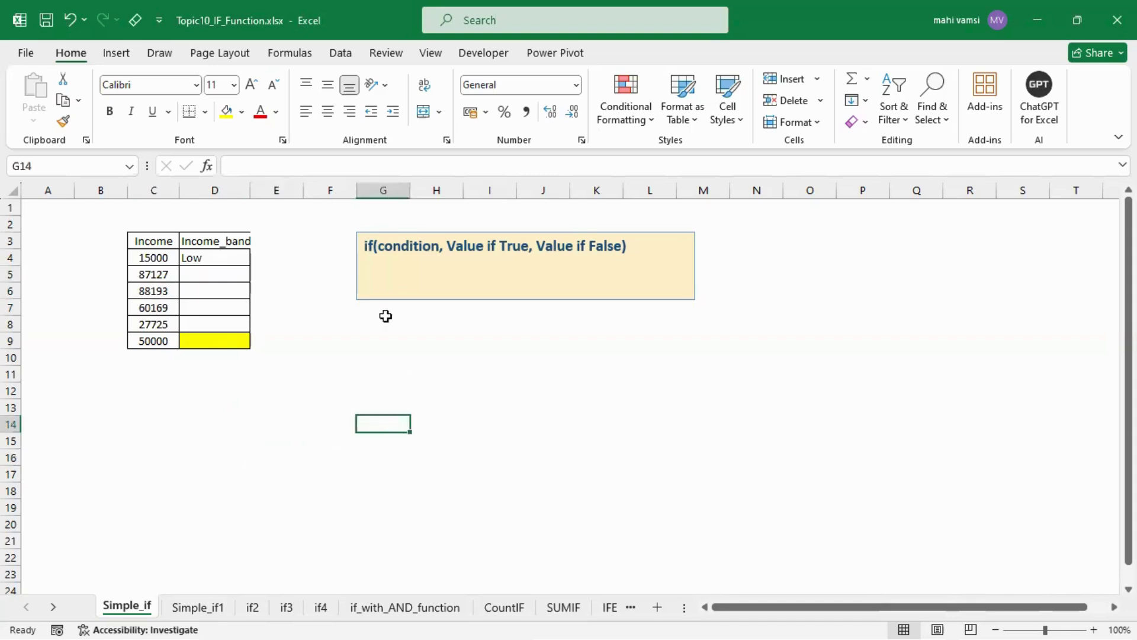
left_click(226, 111)
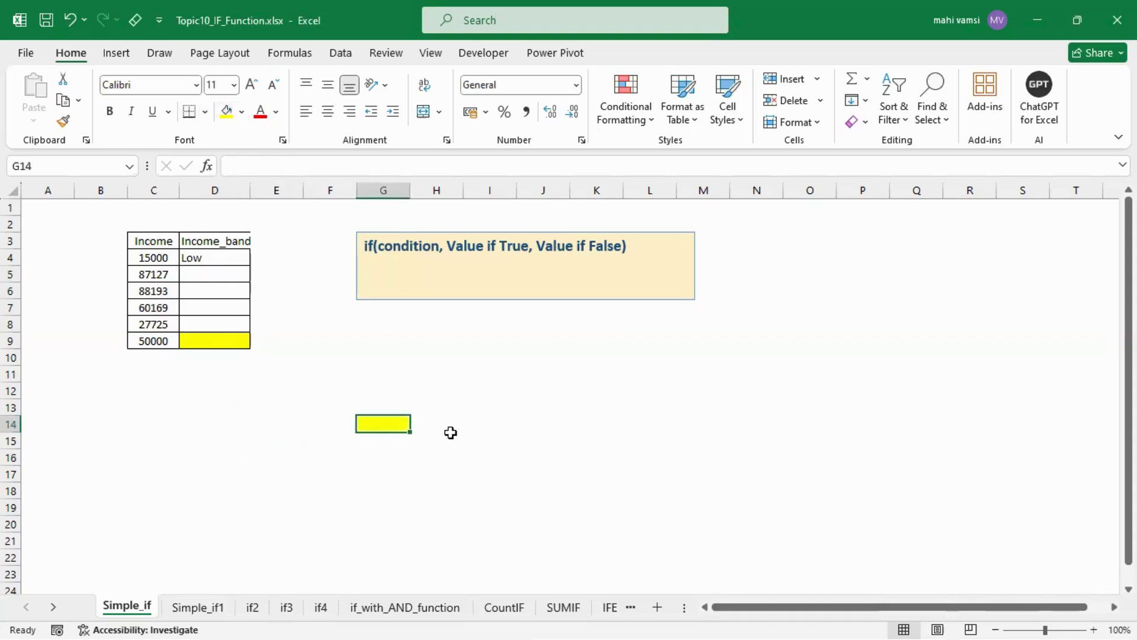
left_click(431, 425)
left_click(453, 360)
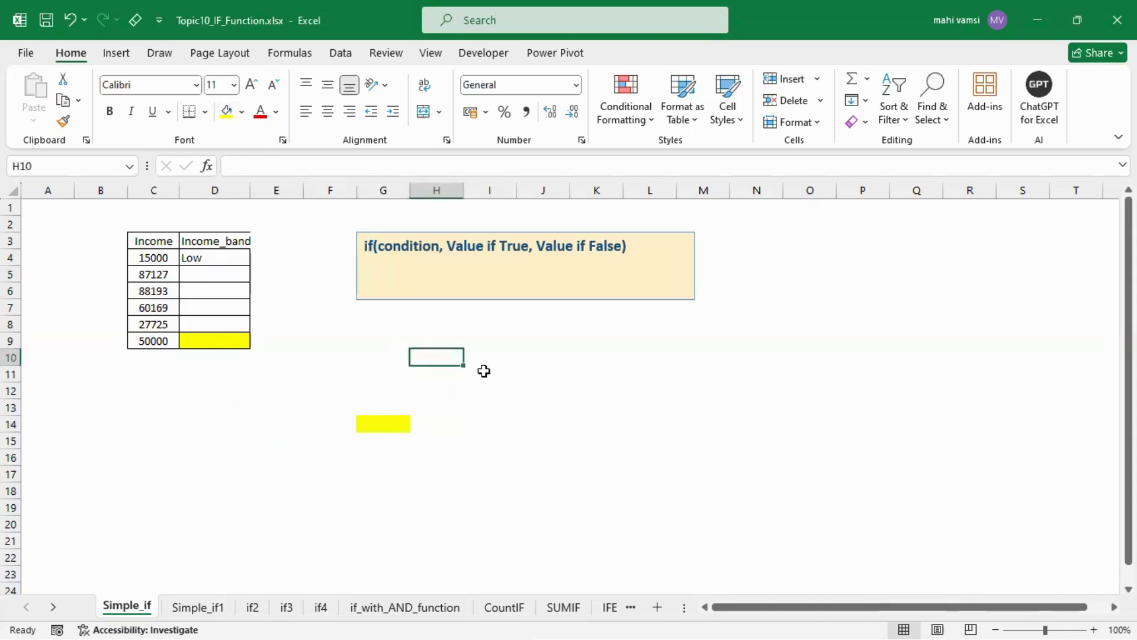
type("100")
key("Return")
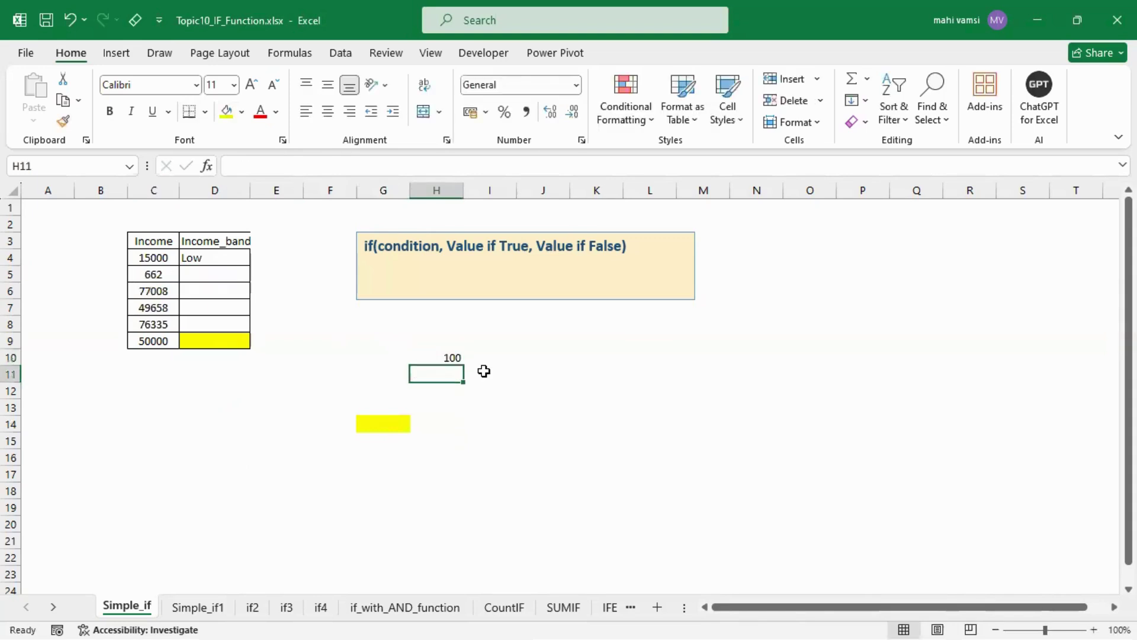
Step: Enter 120 in the yellow cell G14
left_click(424, 426)
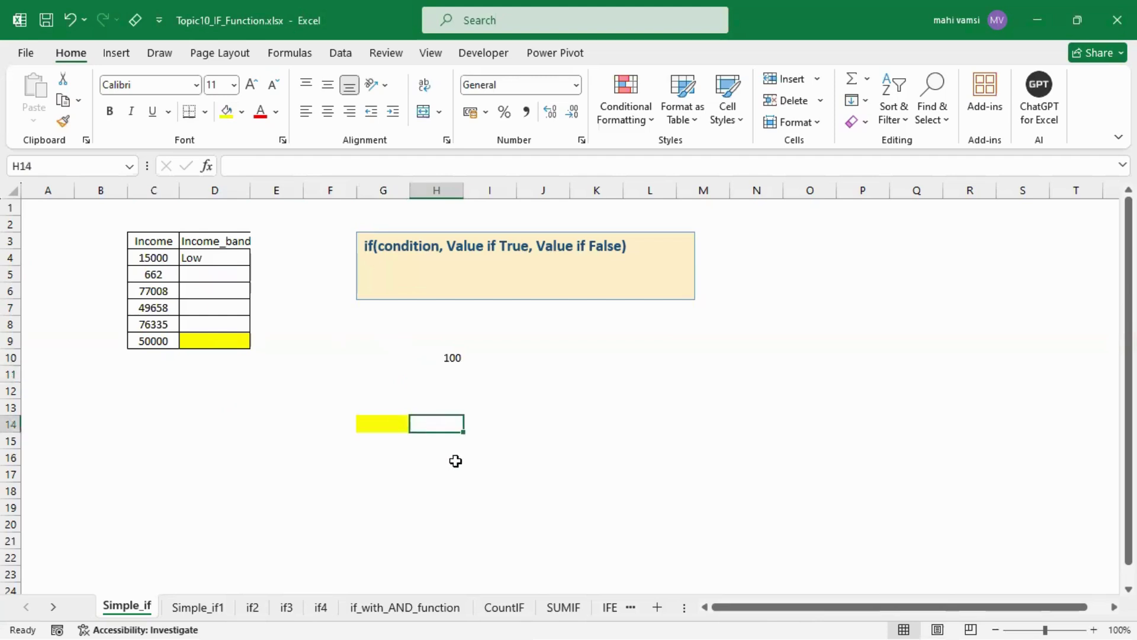
left_click(385, 424)
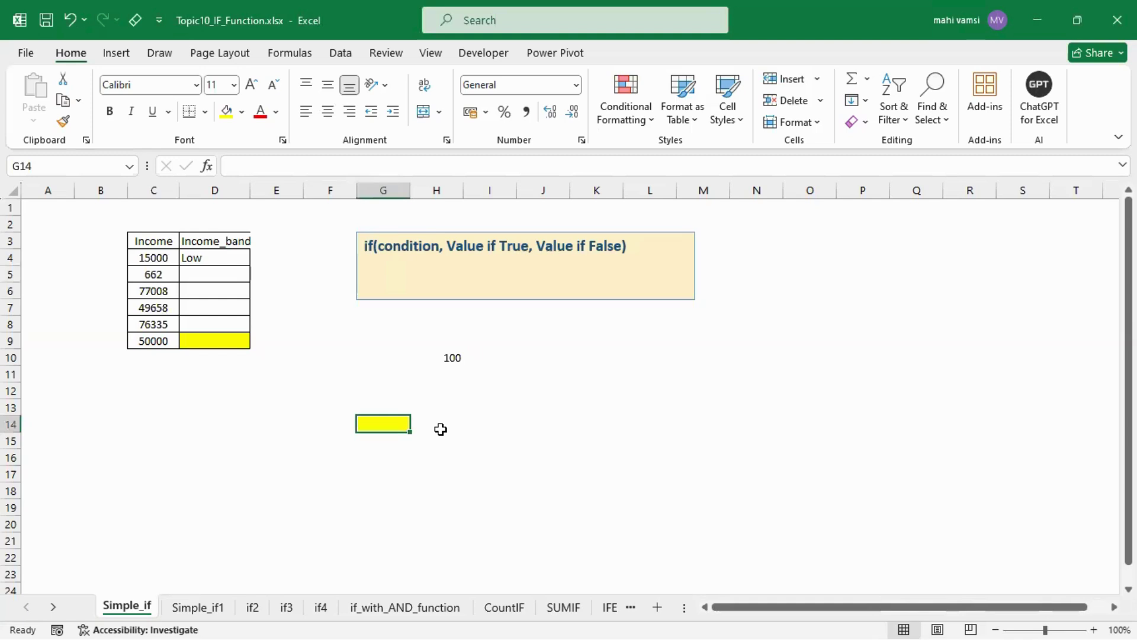
type("120")
Step: Enter the formula =IF(G14<100,"low","high") in cell H14
left_click(441, 429)
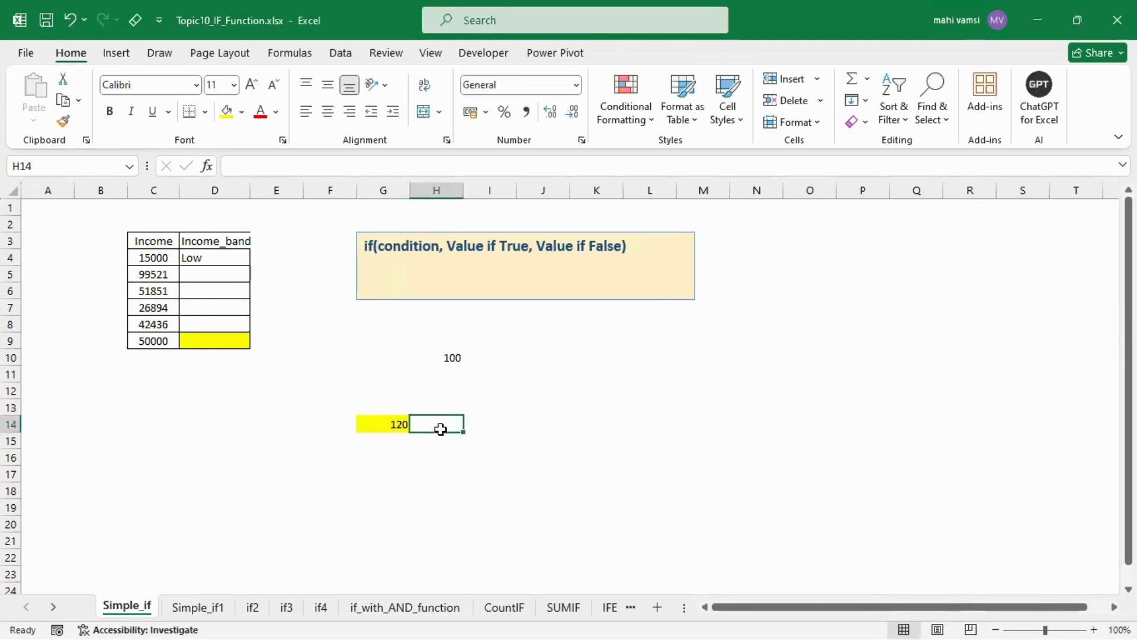
type("=")
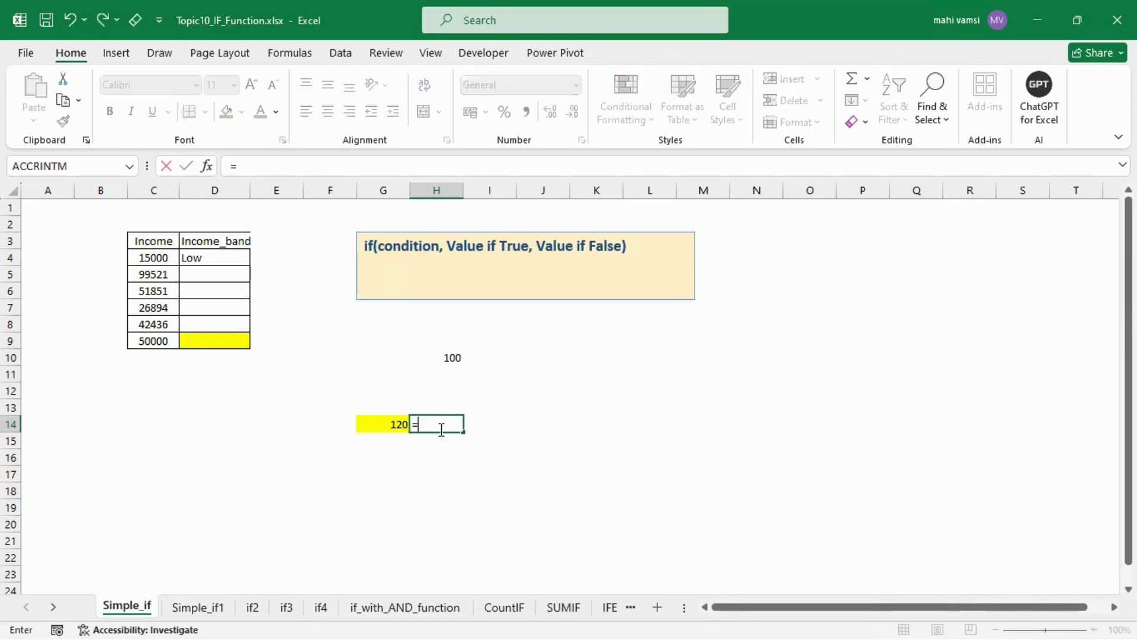
type("if")
key("Tab")
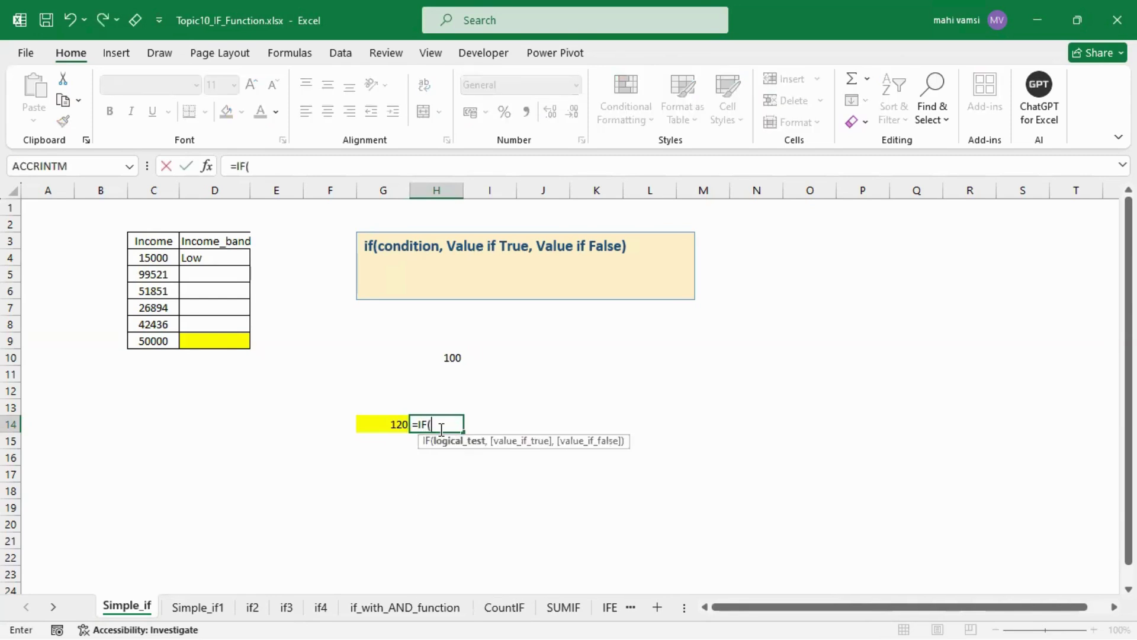
left_click(385, 421)
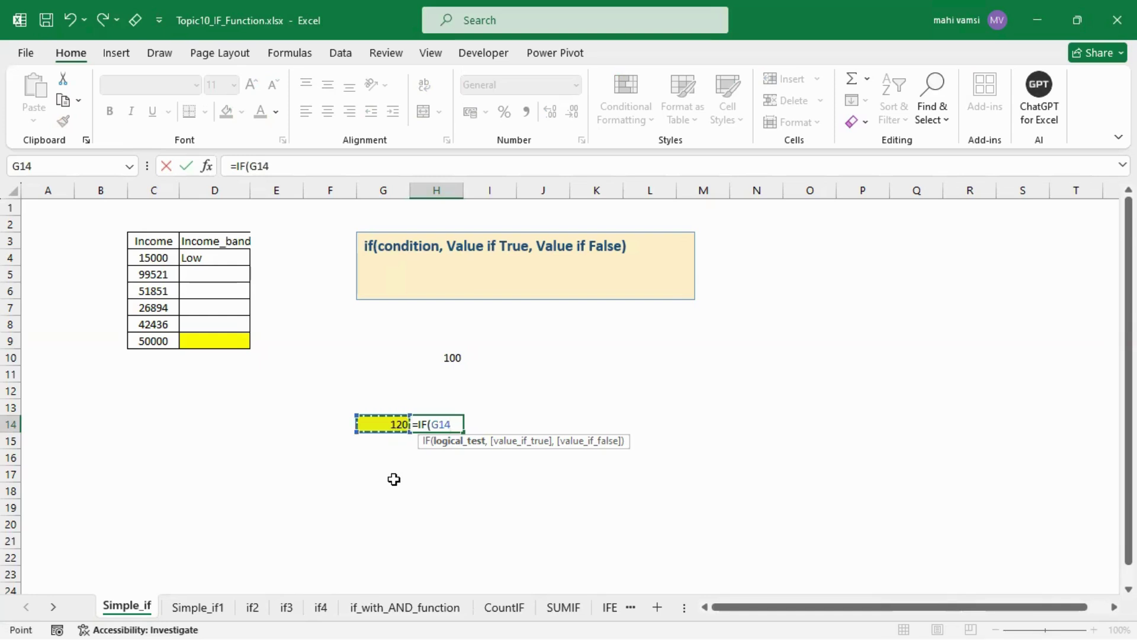
type("<100")
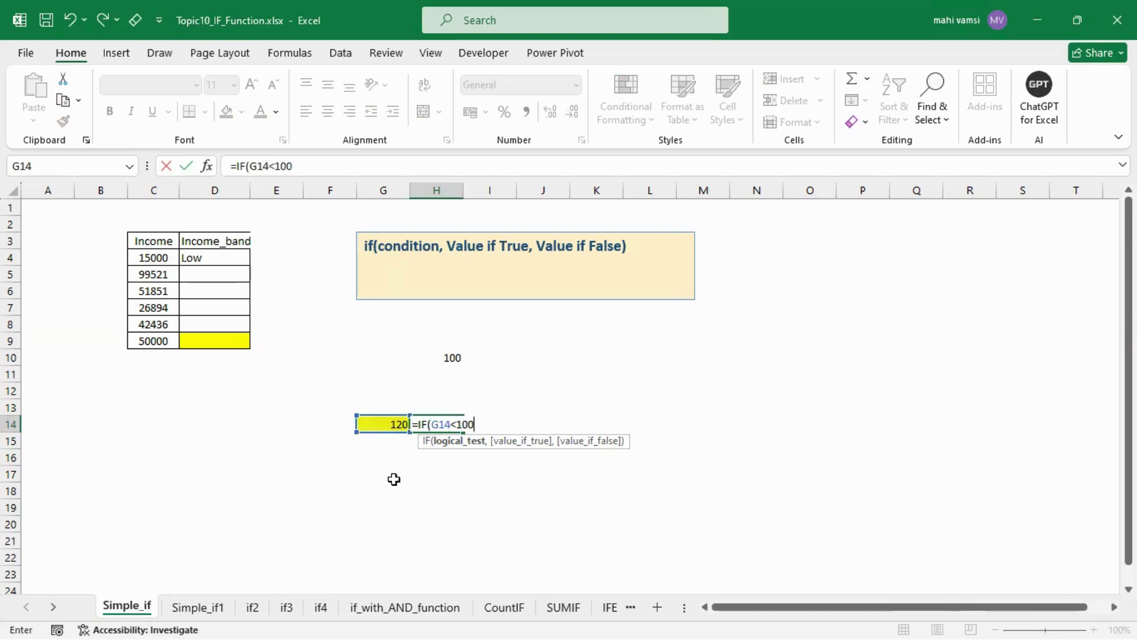
type(",")
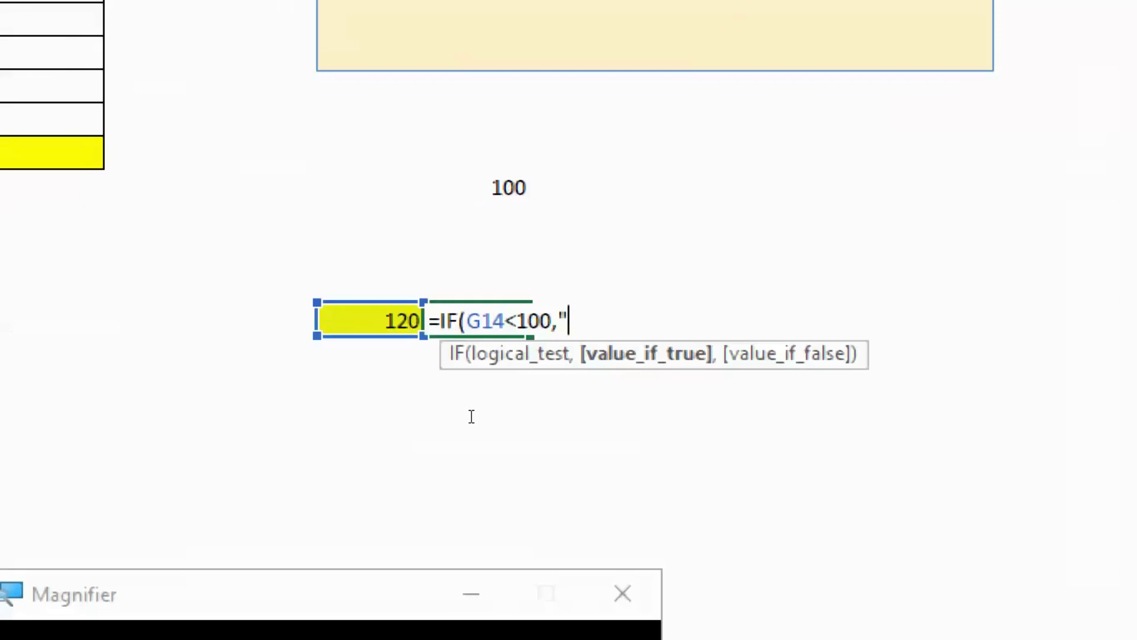
type("low\",")
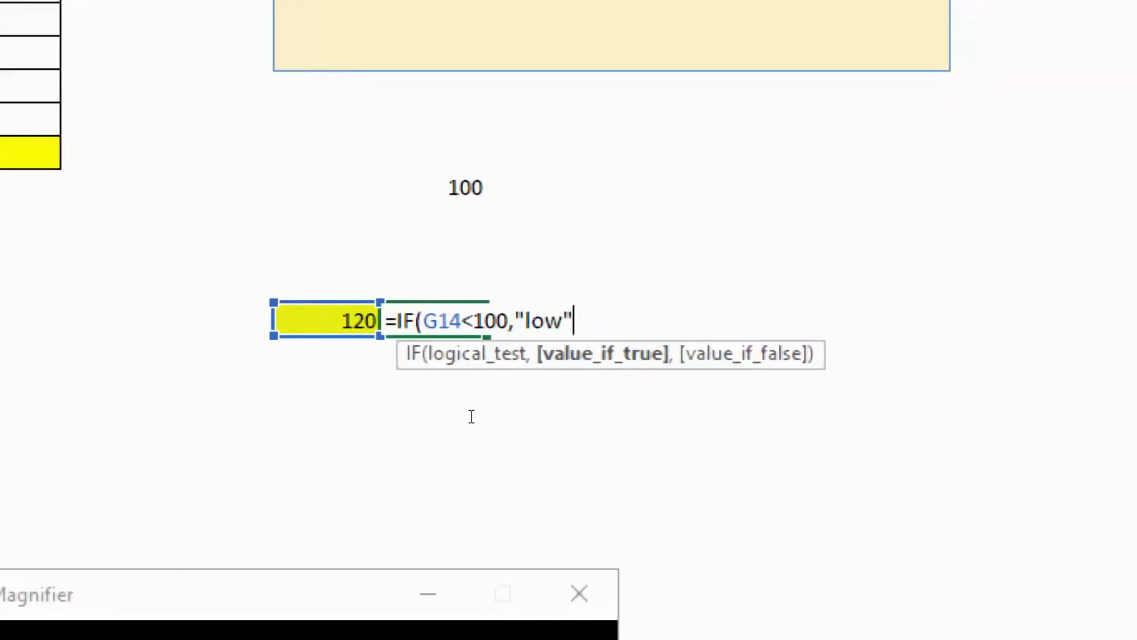
type("\"high")
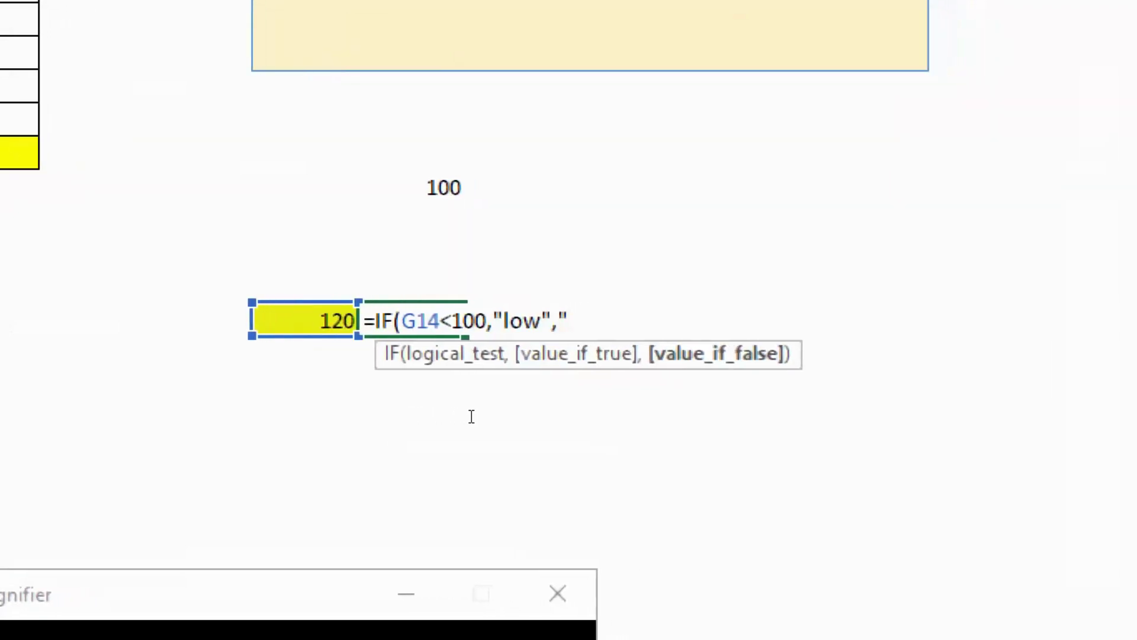
type("\")")
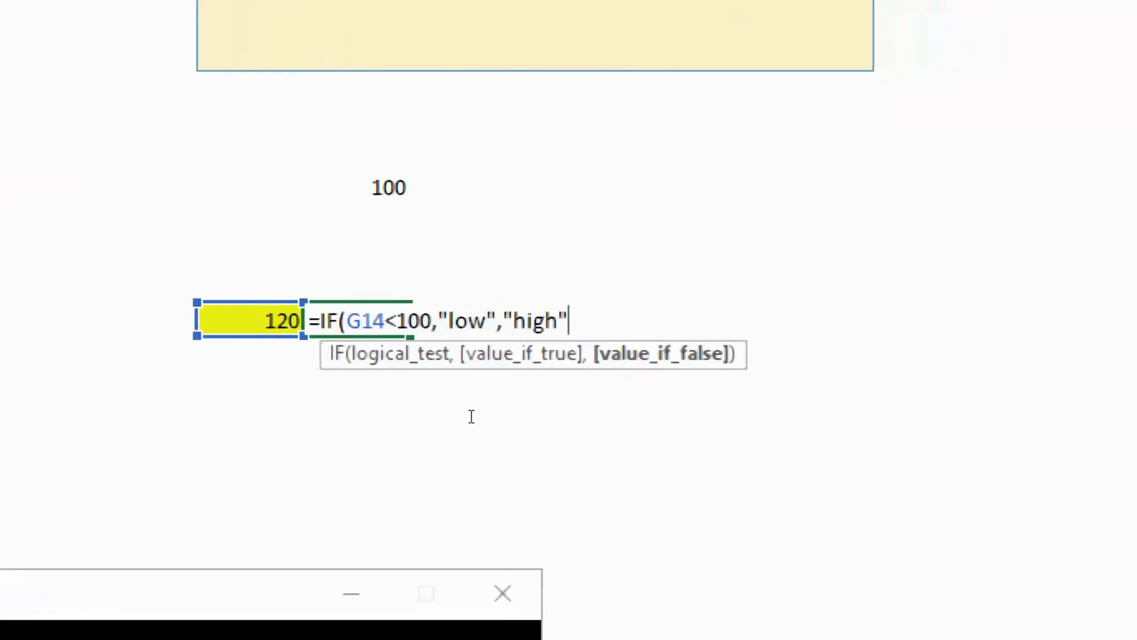
key("Return")
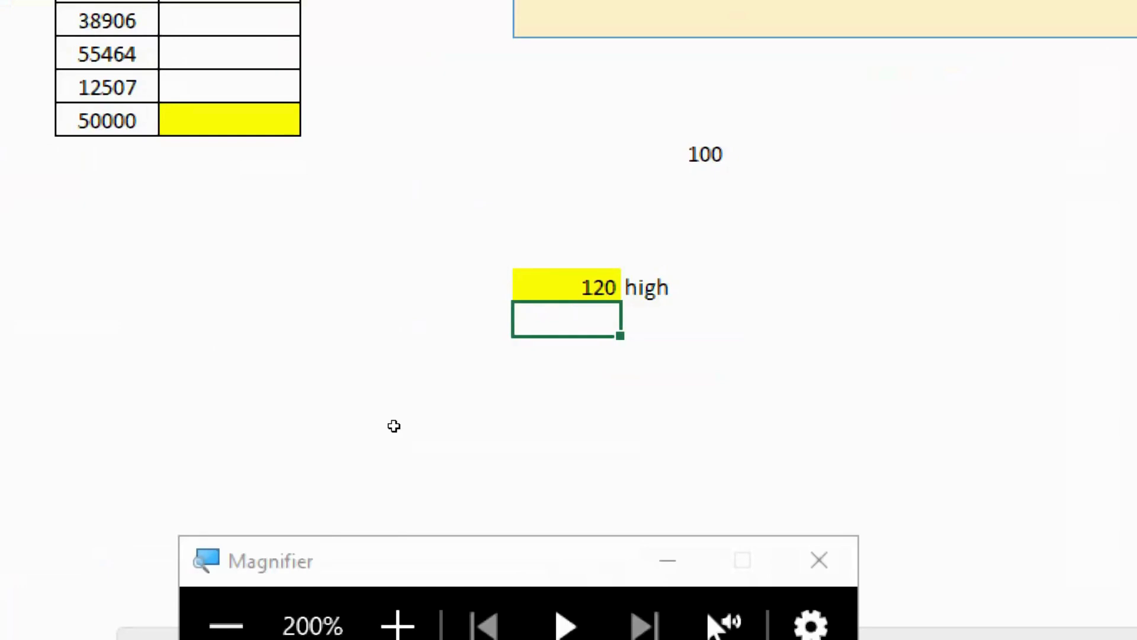
Step: Test the IF formula by setting G14 to 101, 100 and finally 99
key("Up")
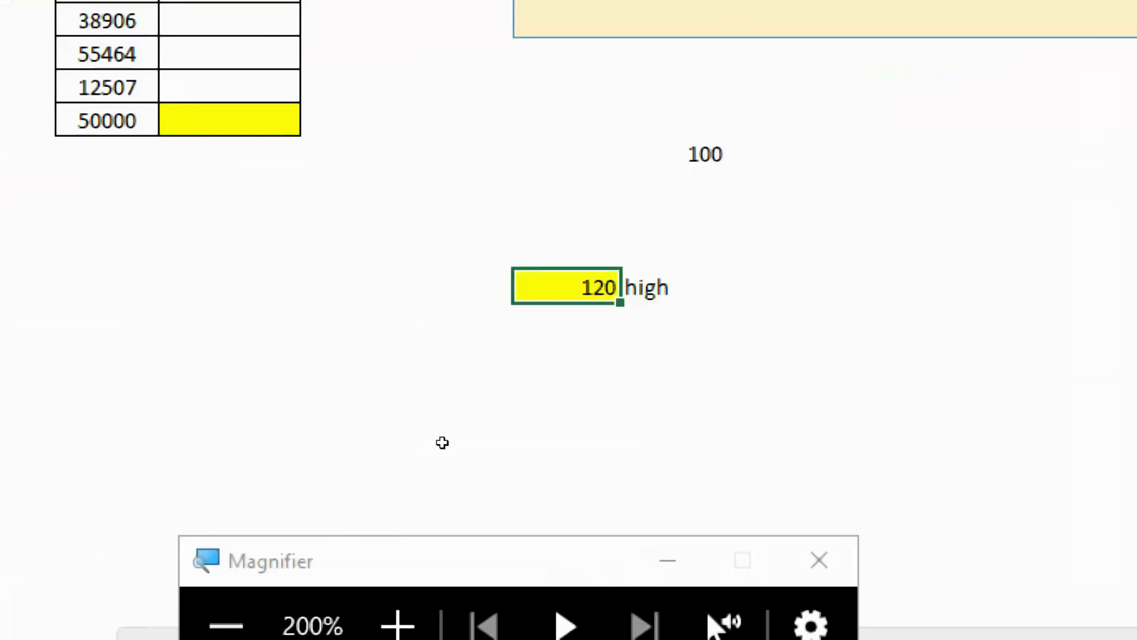
type("101")
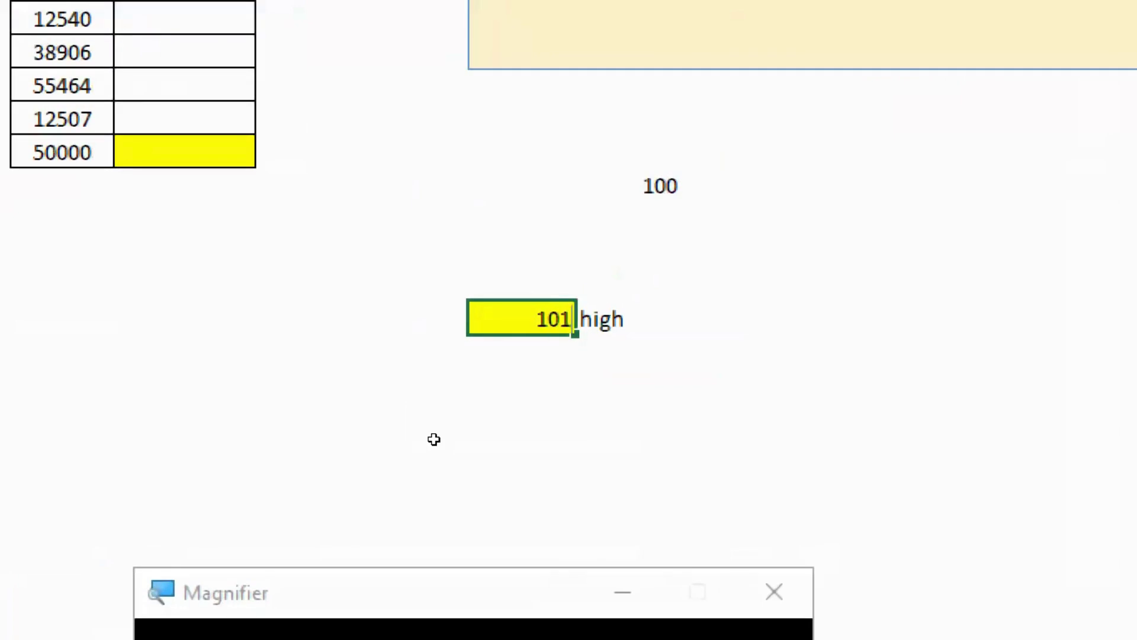
key("Return")
key("Up")
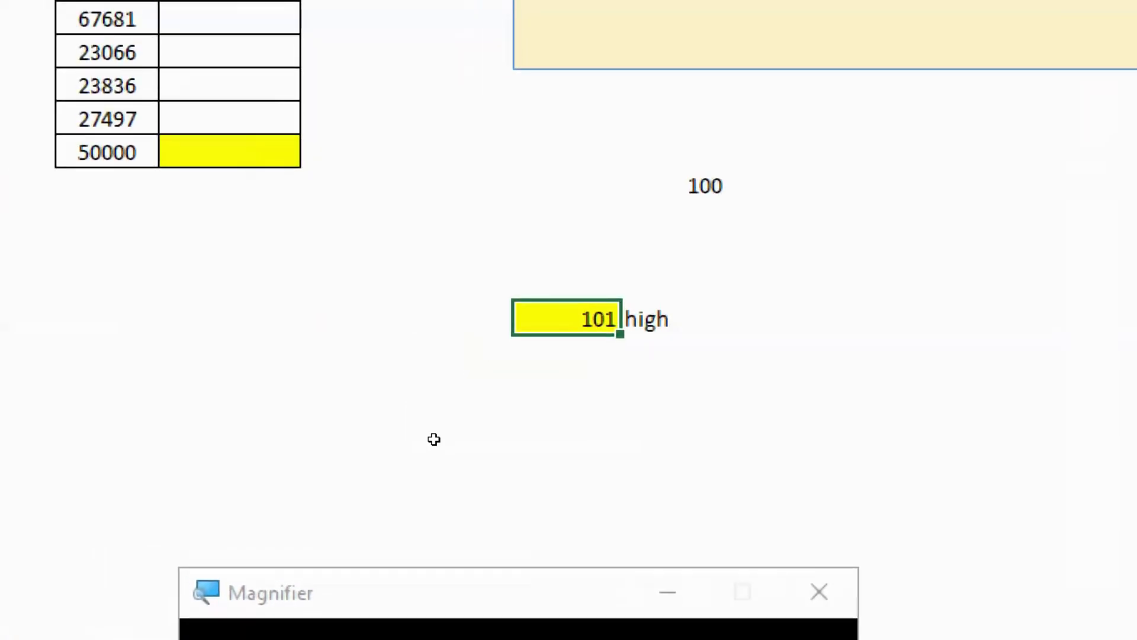
type("100")
key("Return")
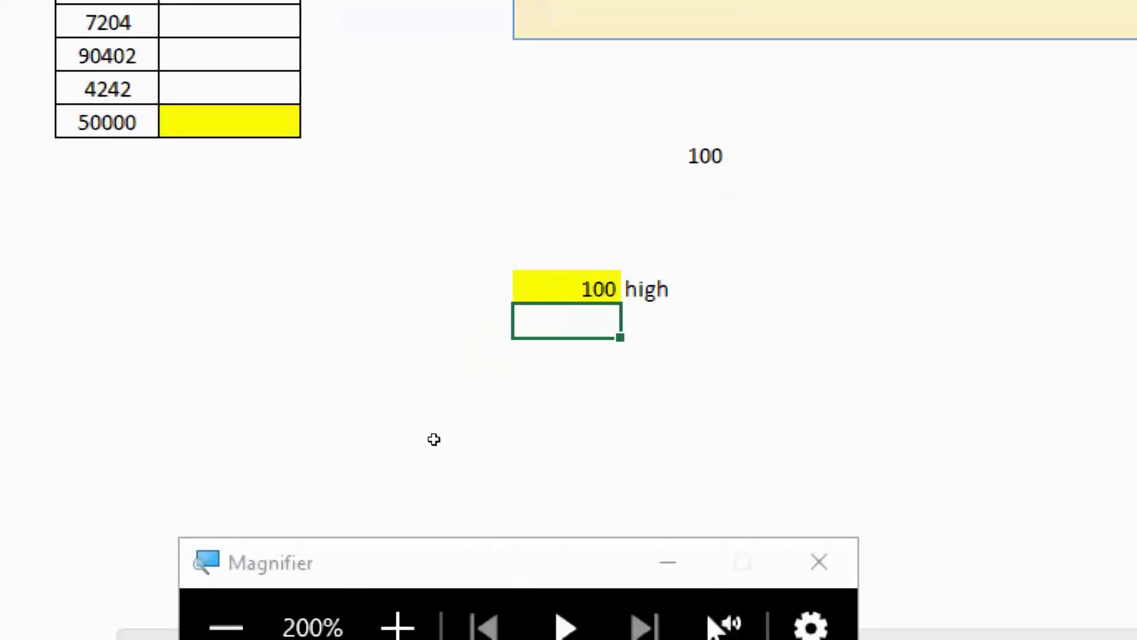
key("Up")
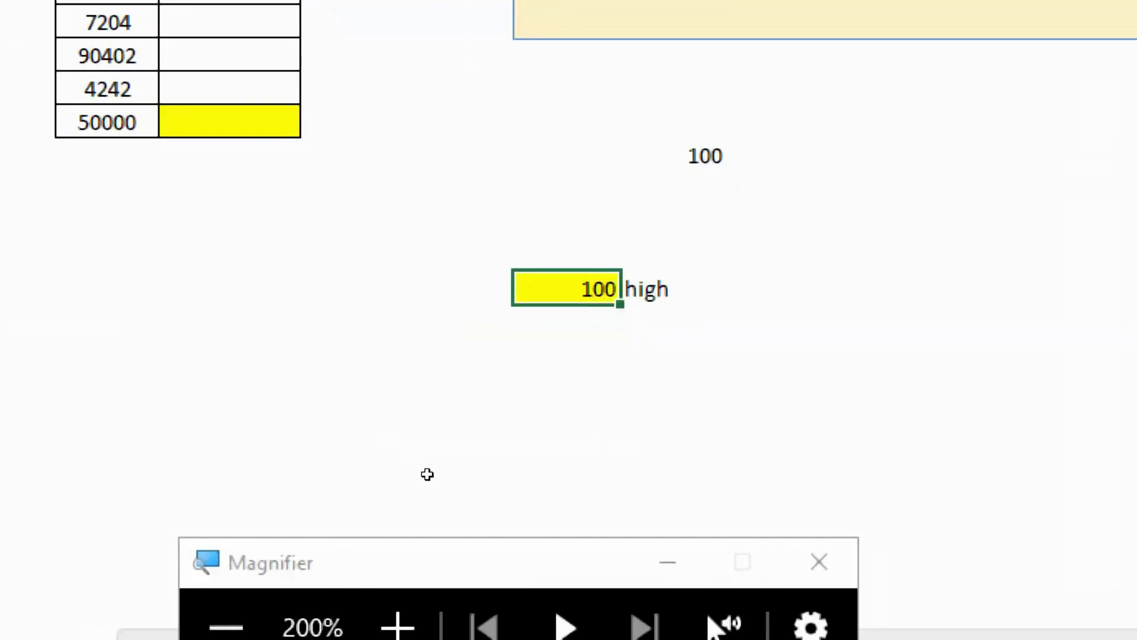
type("99")
key("Return")
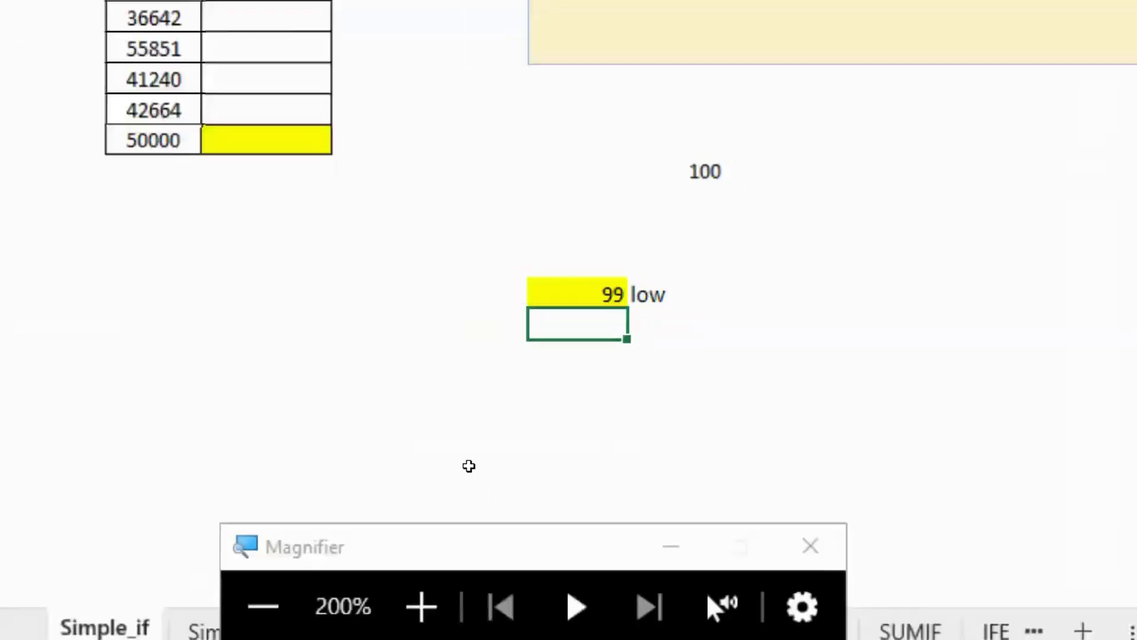
Step: Close the screen Magnifier and set the worksheet zoom to 120%
key("super+minus")
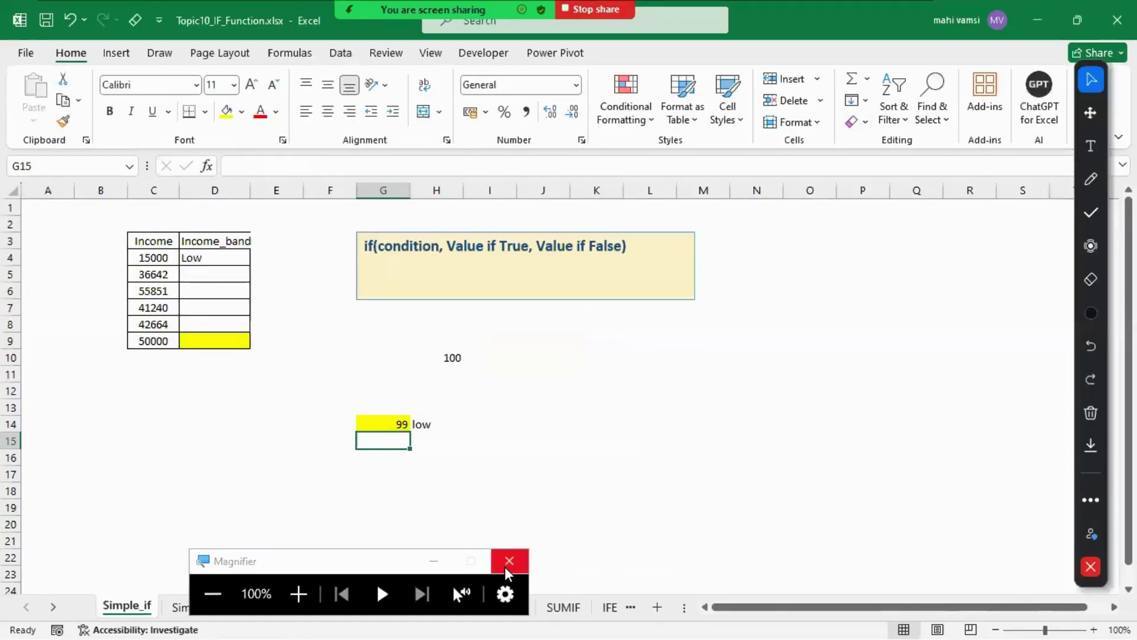
left_click(510, 560)
left_click(450, 457)
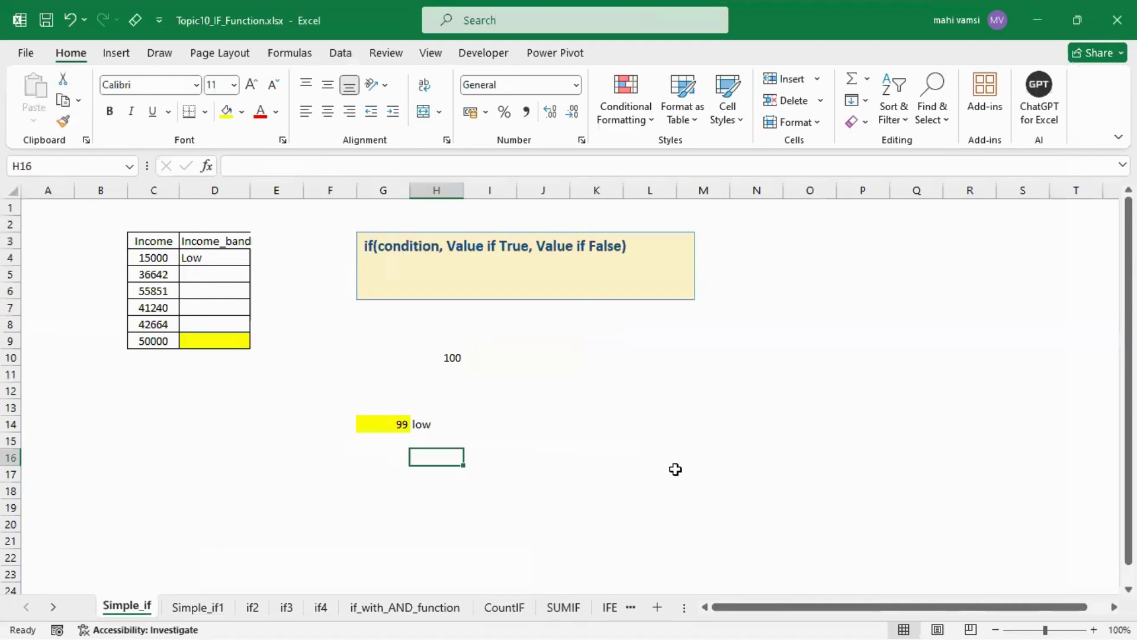
left_click(1094, 629)
left_click(1094, 629)
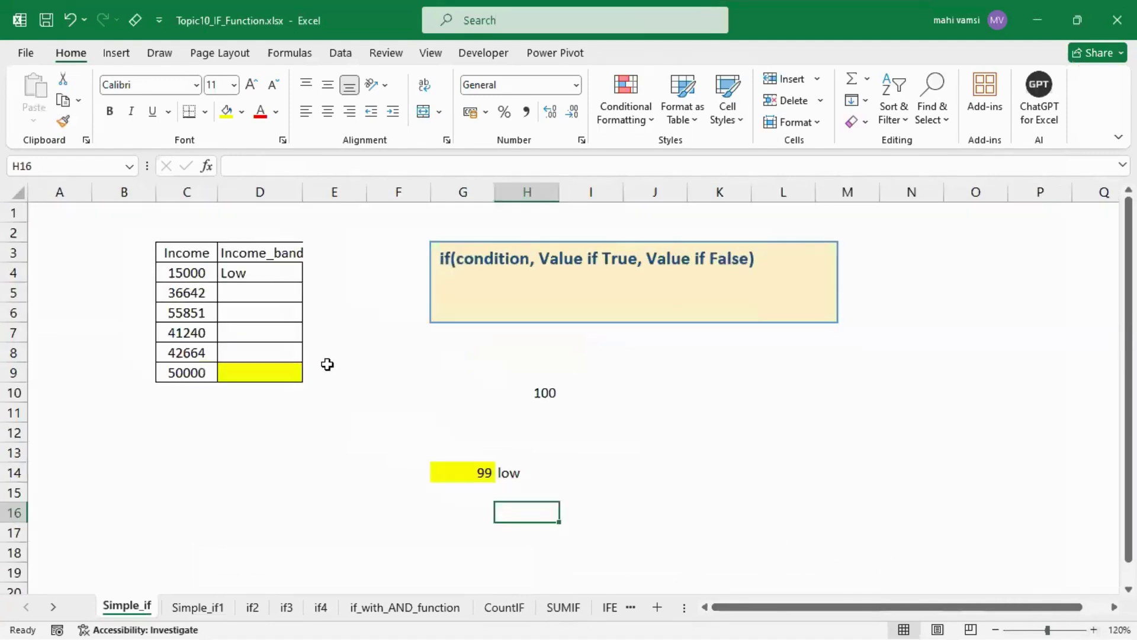
Step: List the comparison operators >, >=, < and <= in cells D12 through D15
left_click(358, 367)
left_click(288, 434)
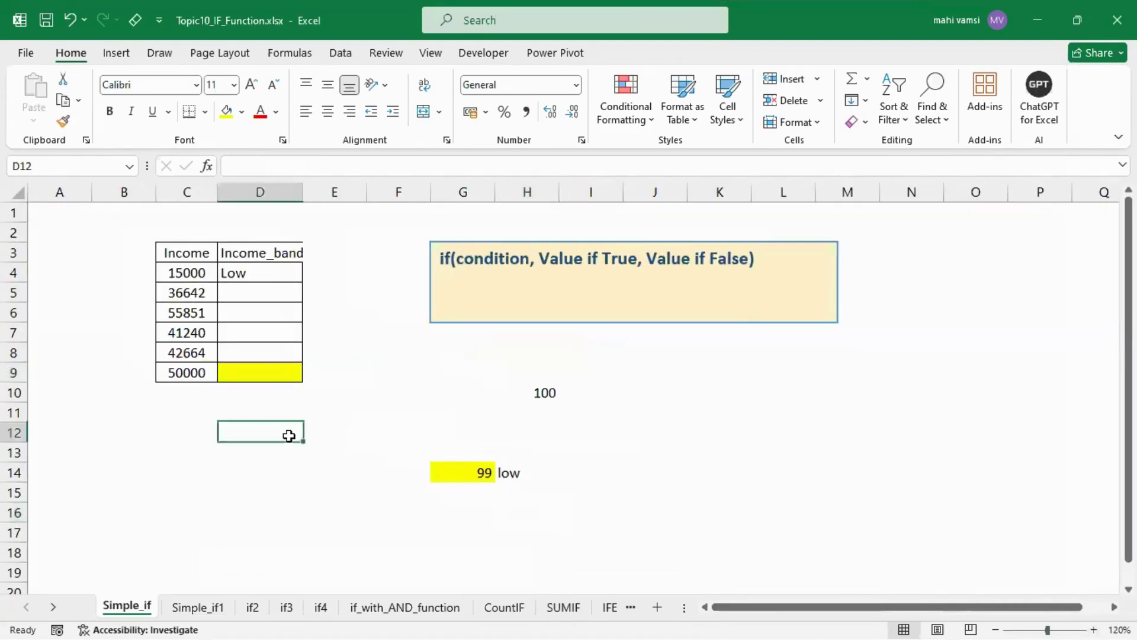
type(">")
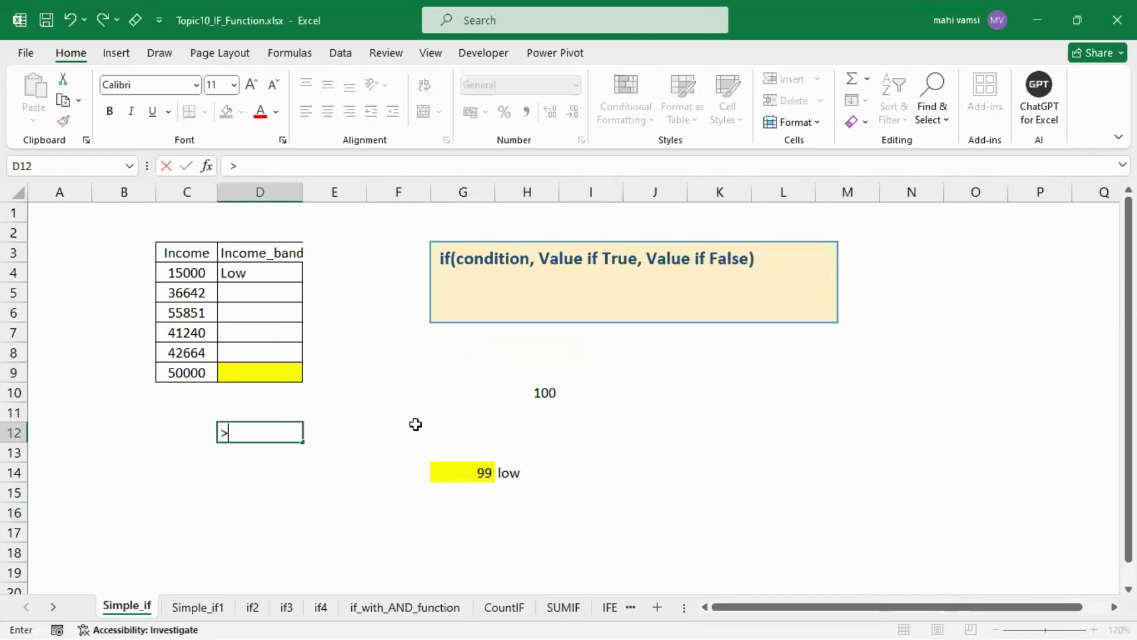
key("Return")
type(">=")
key("Return")
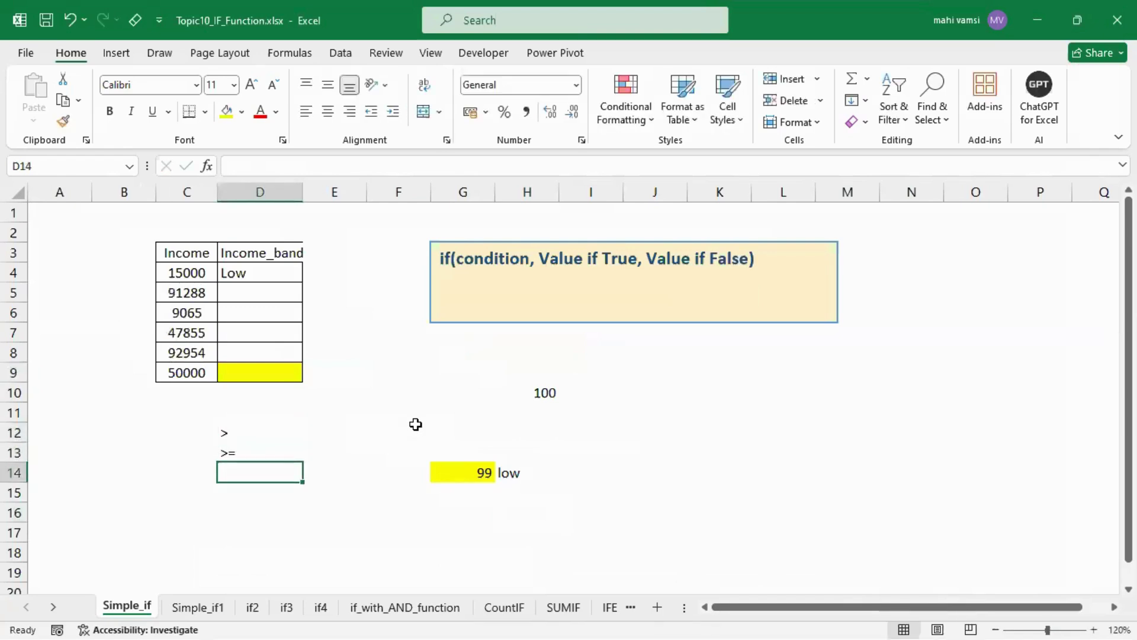
type("<")
key("Return")
type("<=")
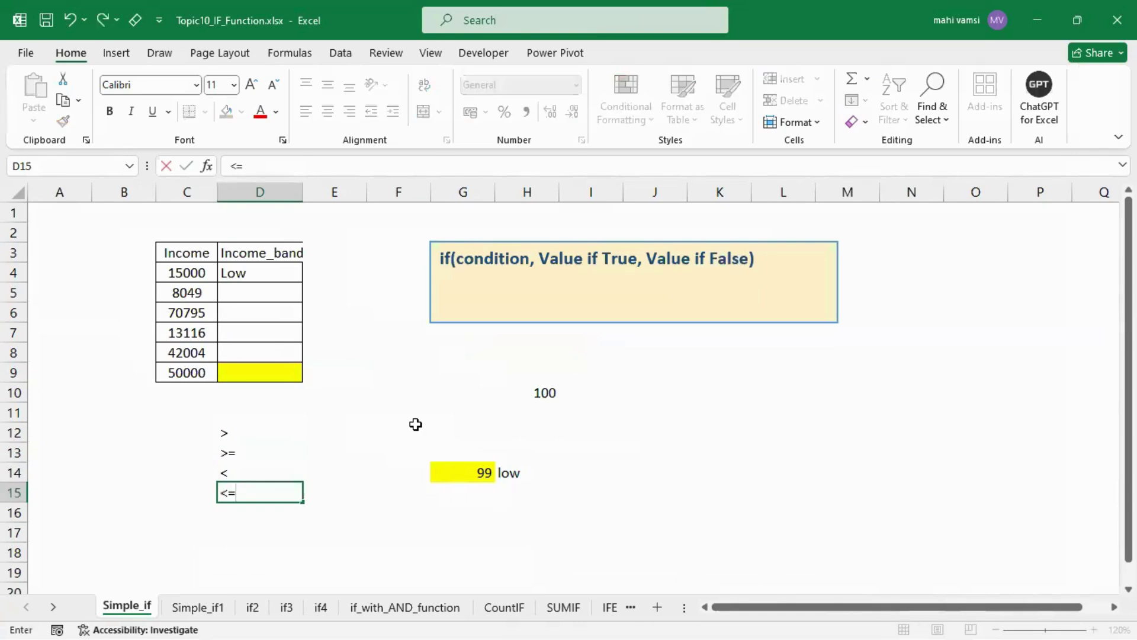
key("Return")
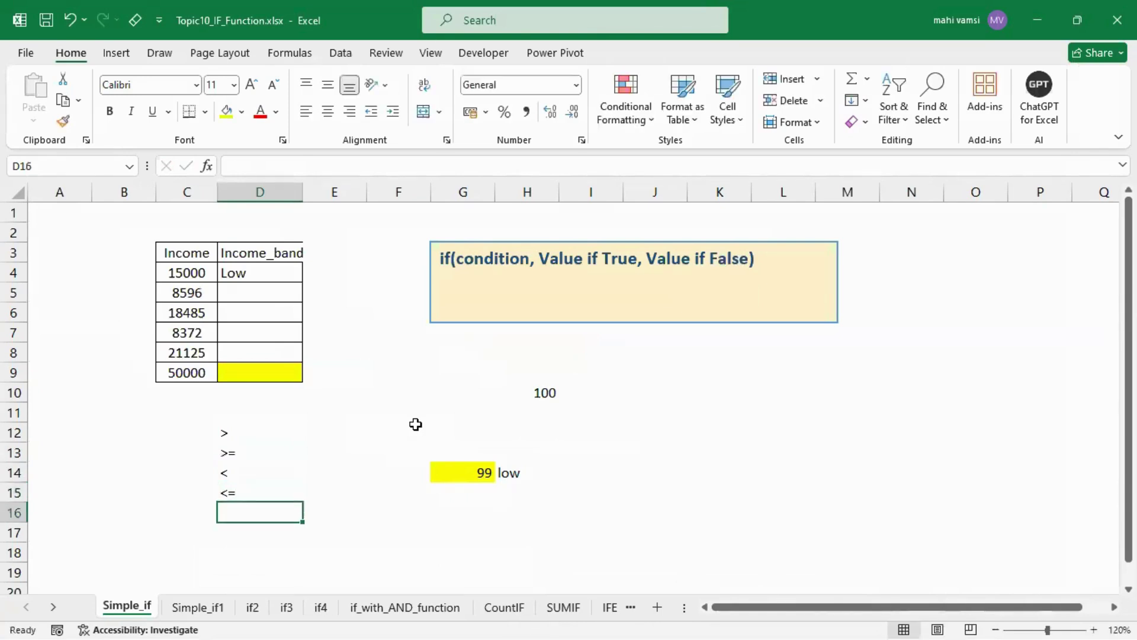
Step: Add the operator = in cell D16 and the text <> / != in cell D17
type("=")
key("Return")
type("<>")
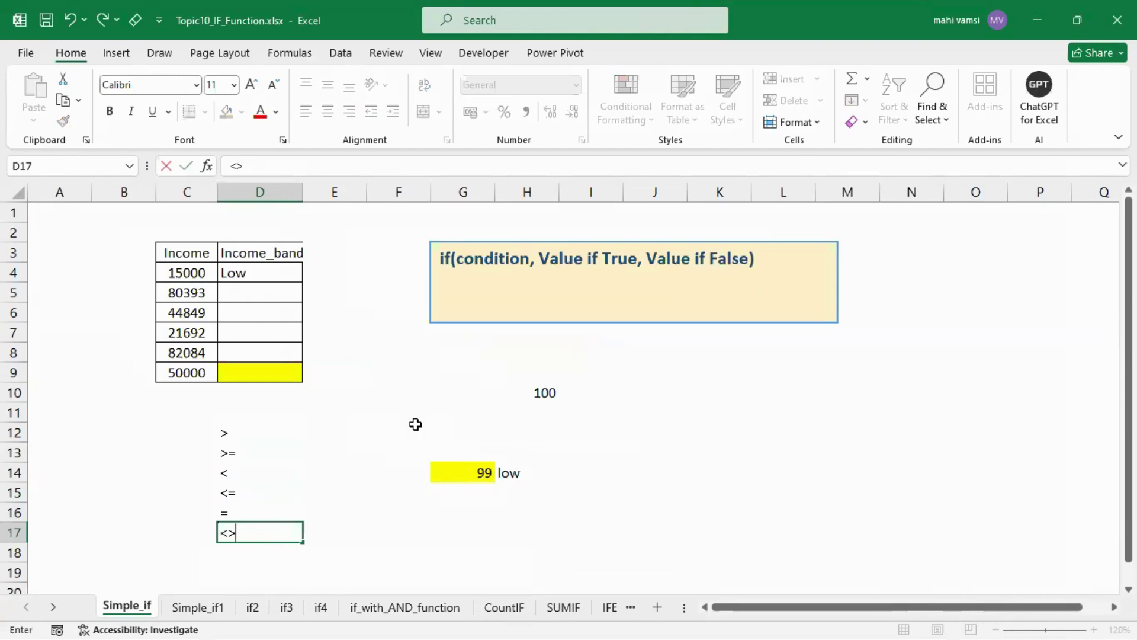
key("Return")
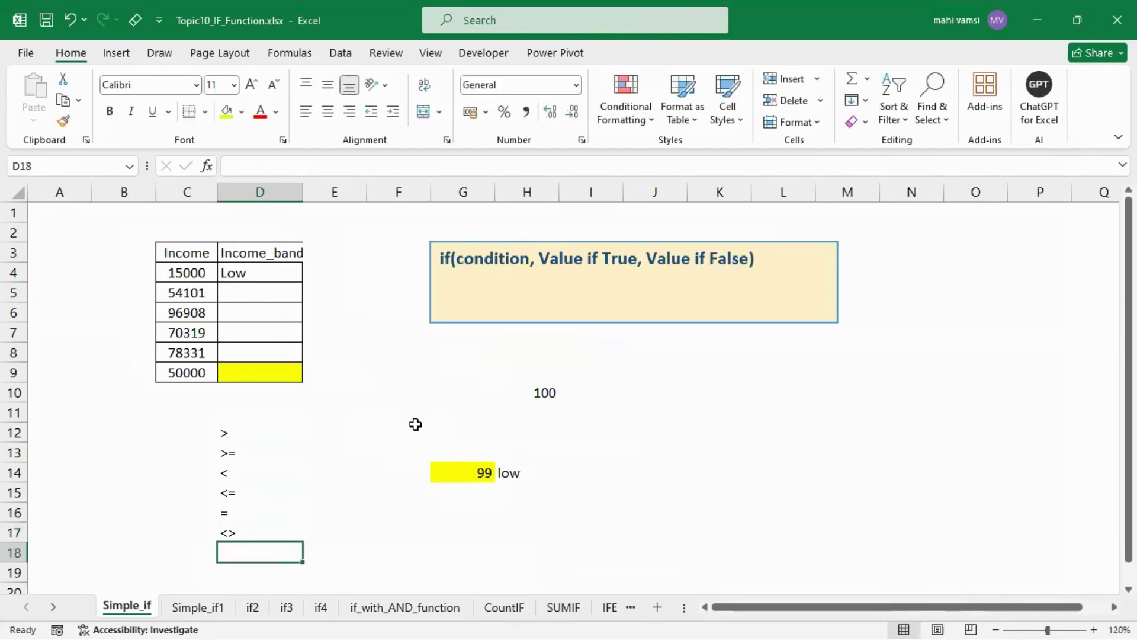
key("Up")
key("F2")
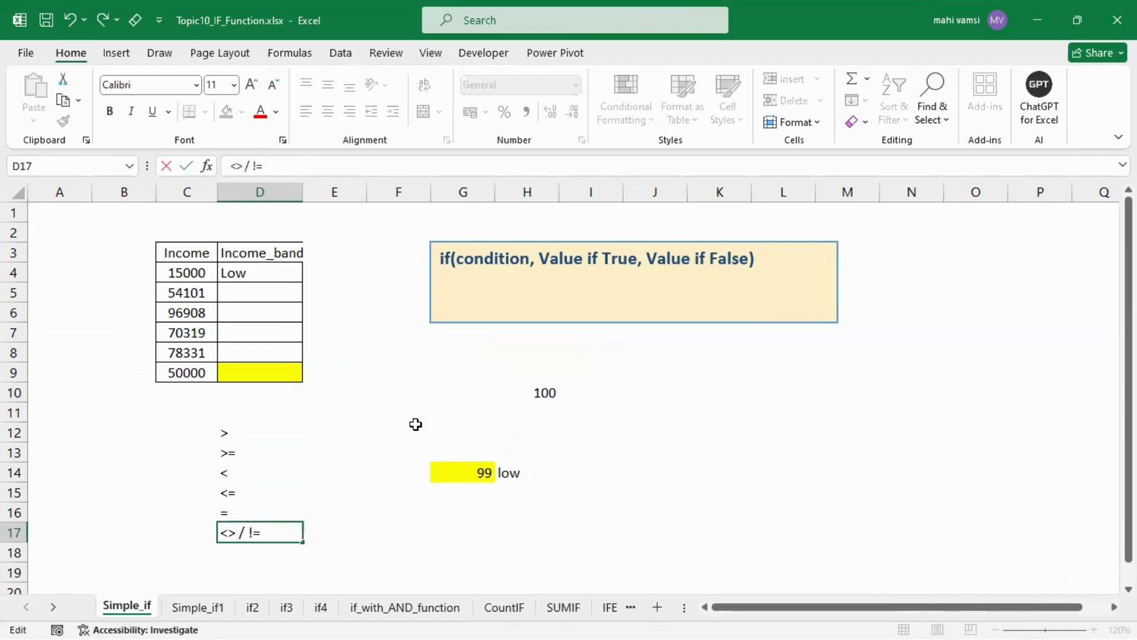
key("Return")
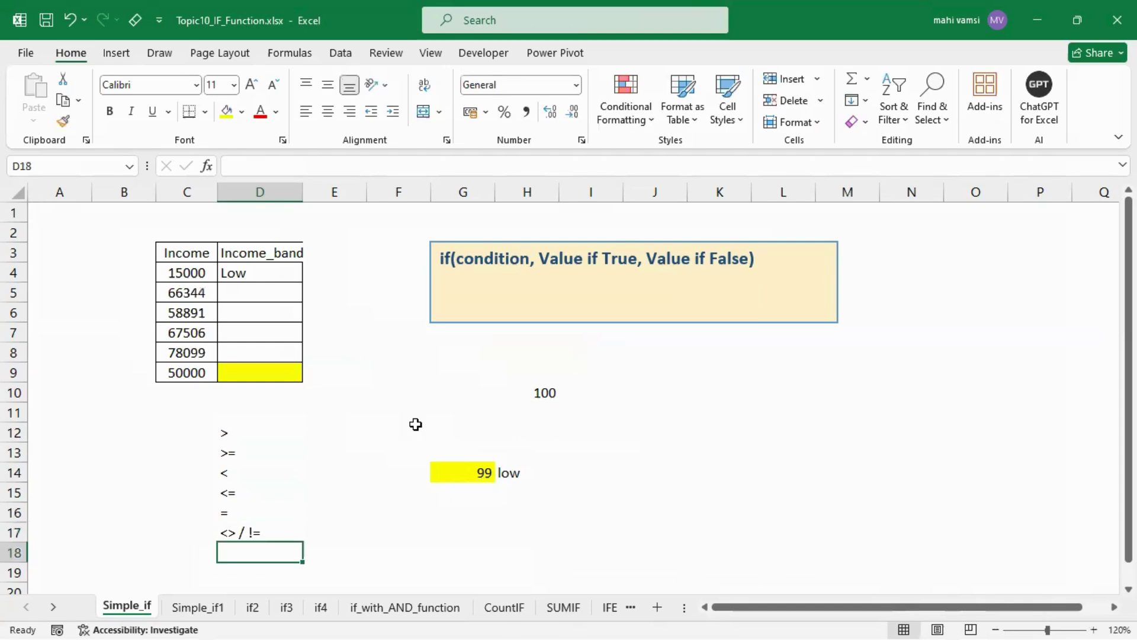
Step: Review the comparison operators listed in cells D12 through D17
left_click(258, 533)
left_click_drag(228, 431, 236, 516)
left_click(249, 439)
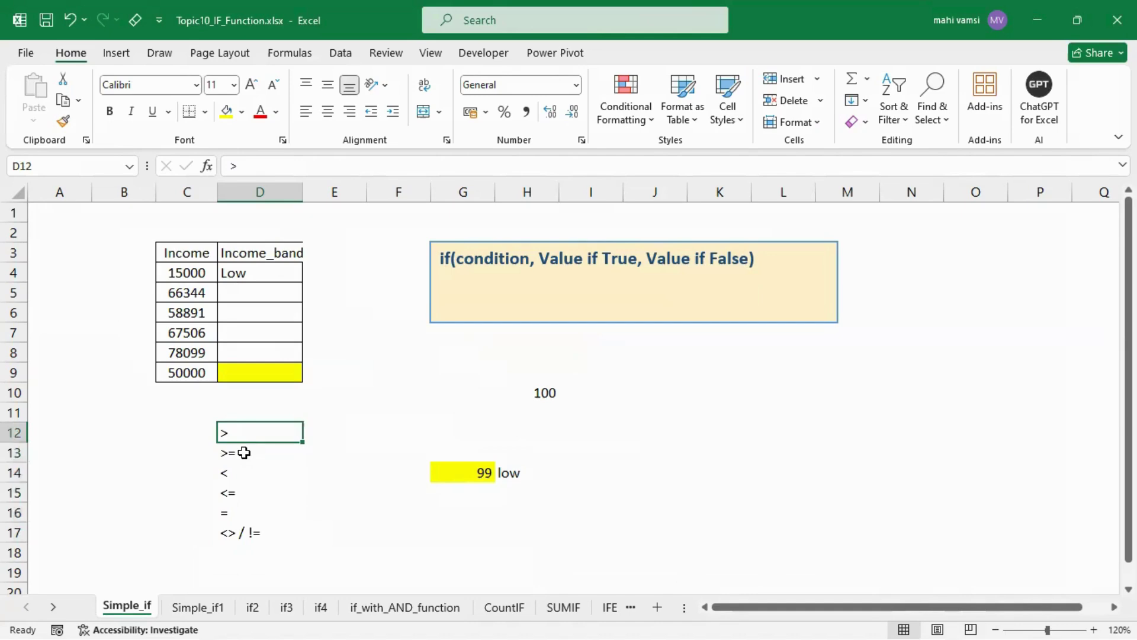
left_click(246, 455)
left_click(240, 471)
left_click(251, 494)
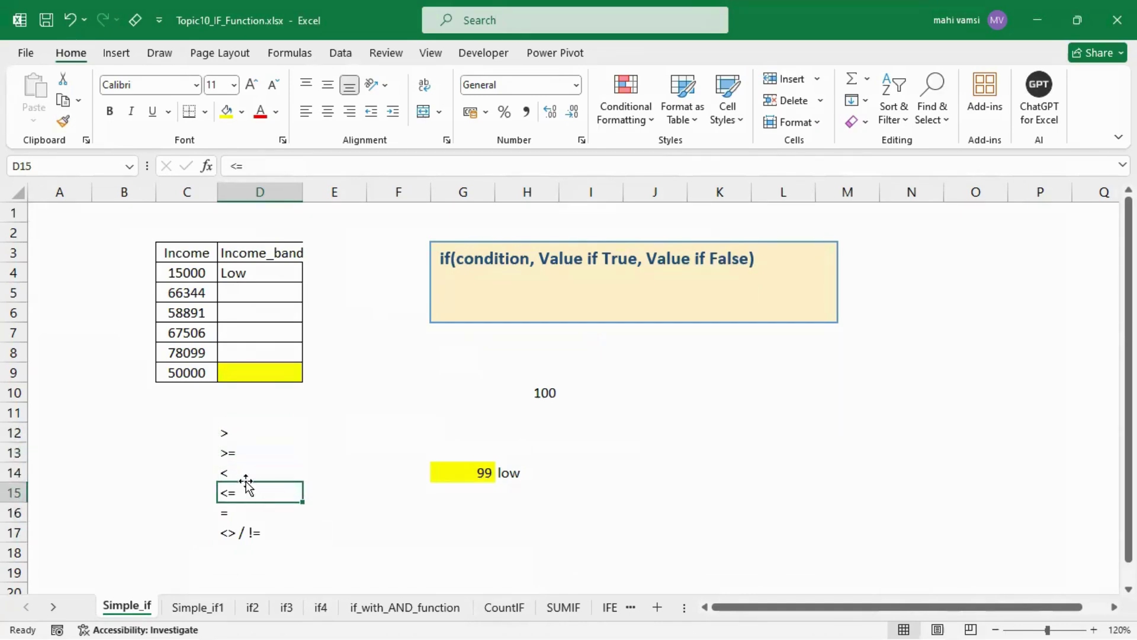
left_click_drag(247, 432, 236, 534)
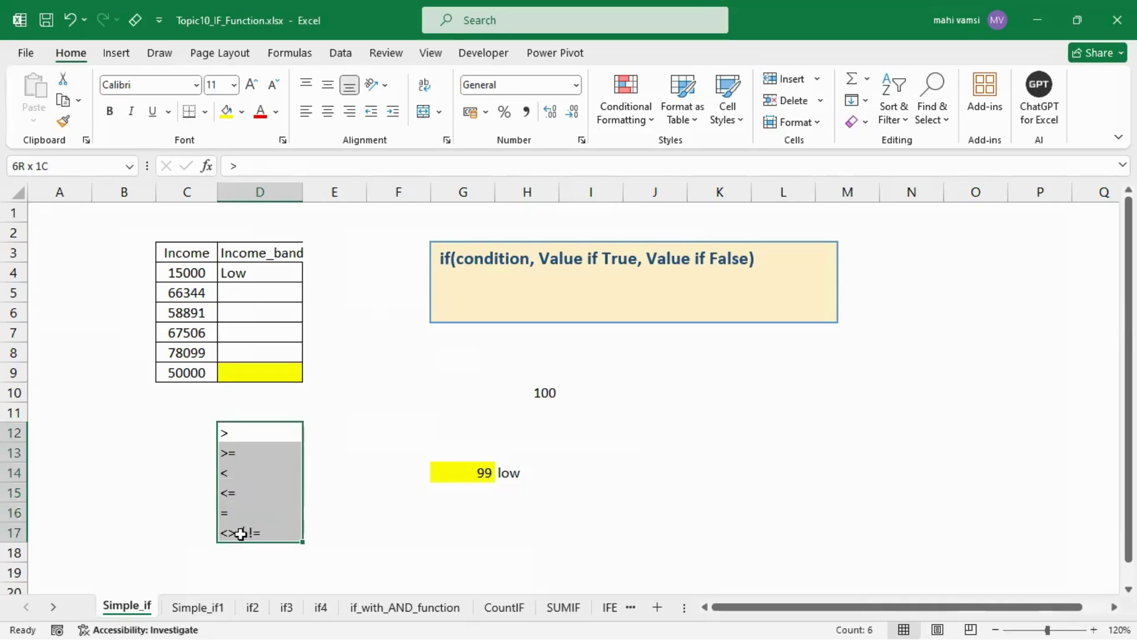
left_click(333, 460)
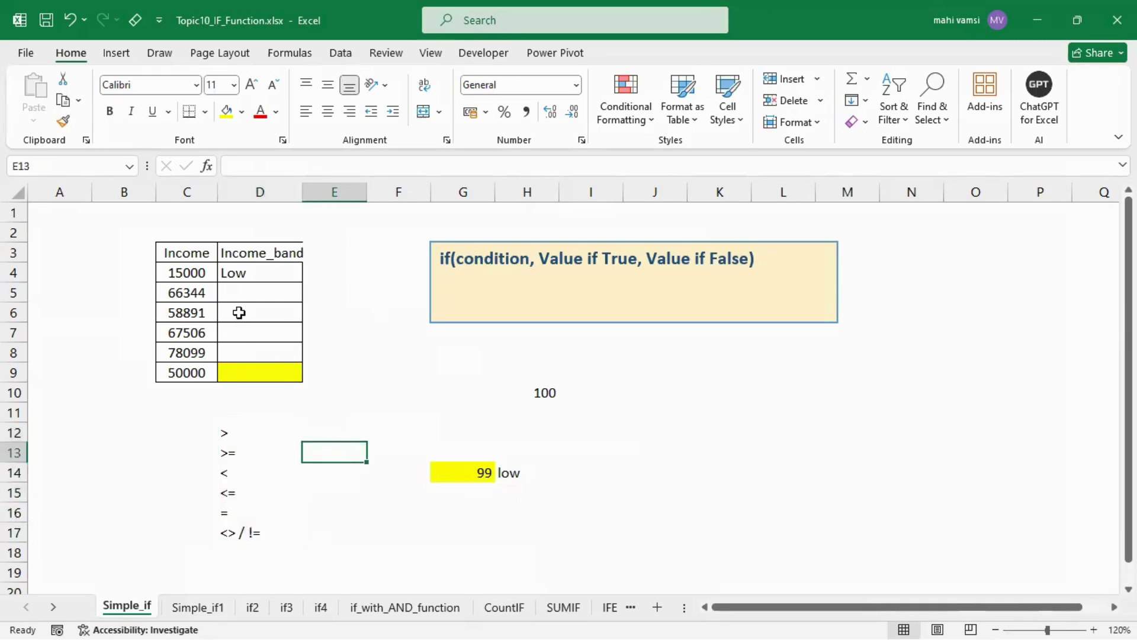
Step: Check the IF formula in D4 and fill it down the Income_band column through D9
left_click(261, 272)
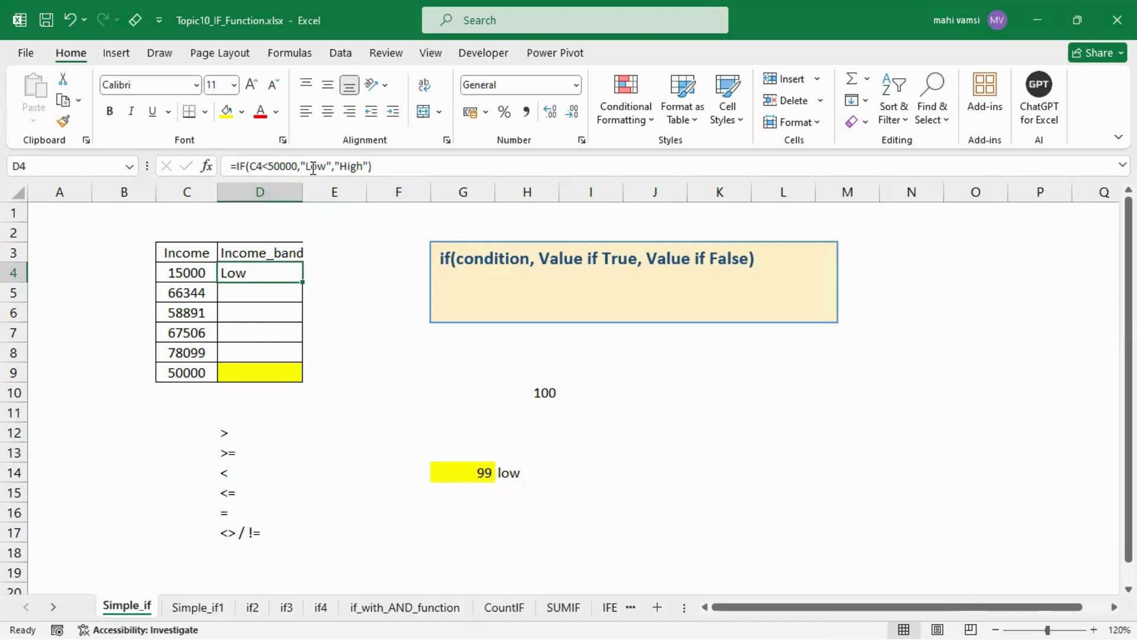
left_click(388, 167)
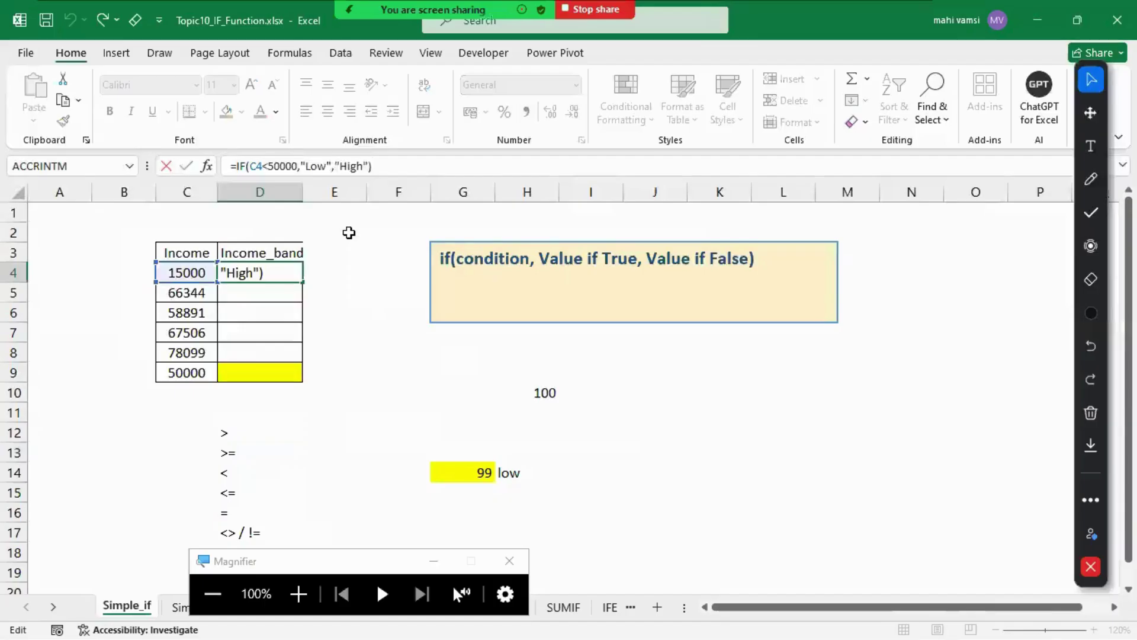
key("Return")
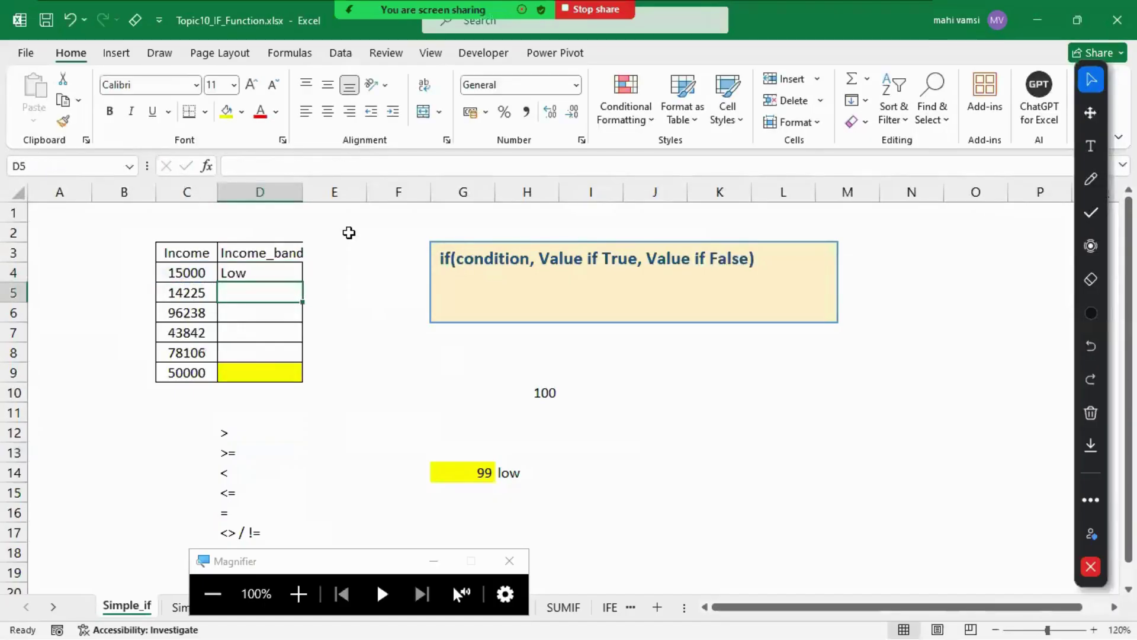
left_click(267, 278)
left_click_drag(303, 282, 304, 386)
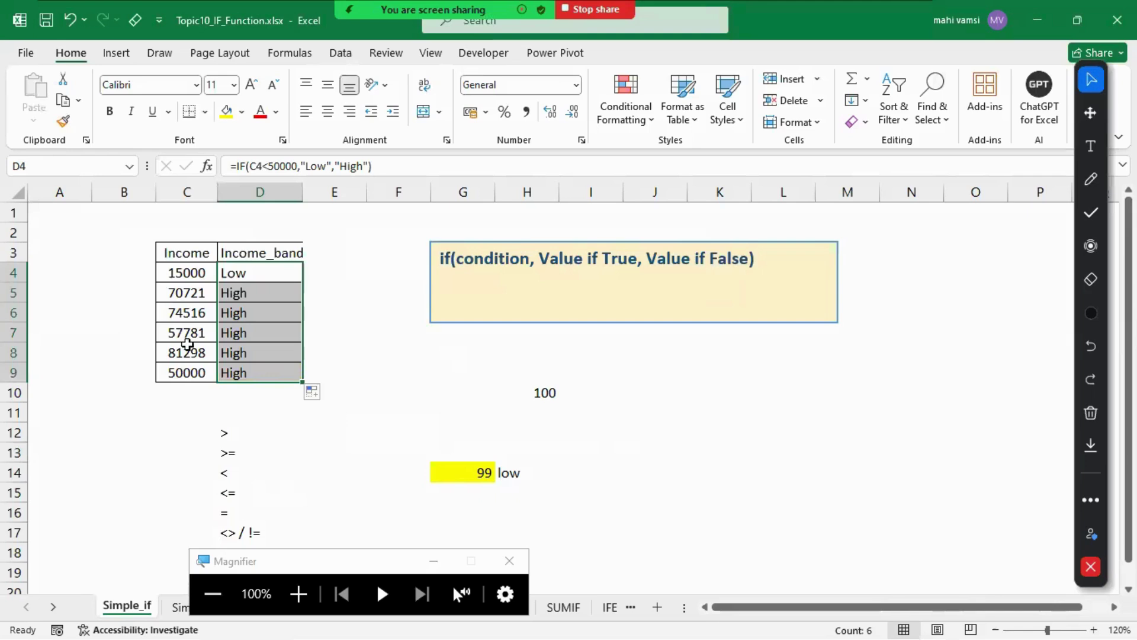
Step: Recalculate the sheet several times to compare the income bands with the refreshed incomes, and close the Magnifier
left_click(335, 316)
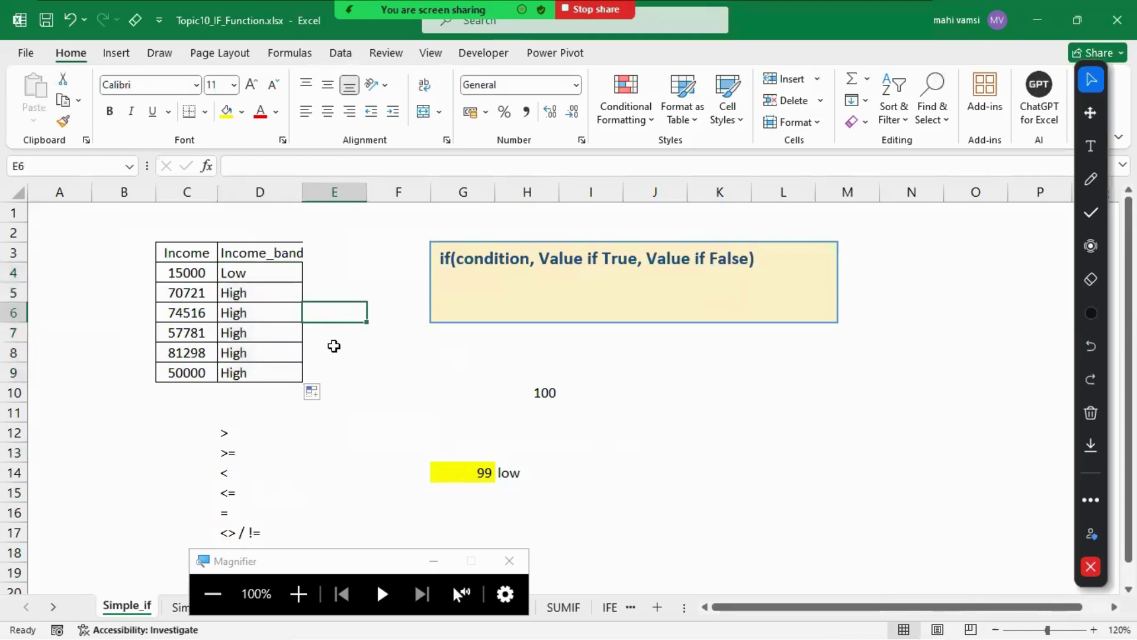
key("F9")
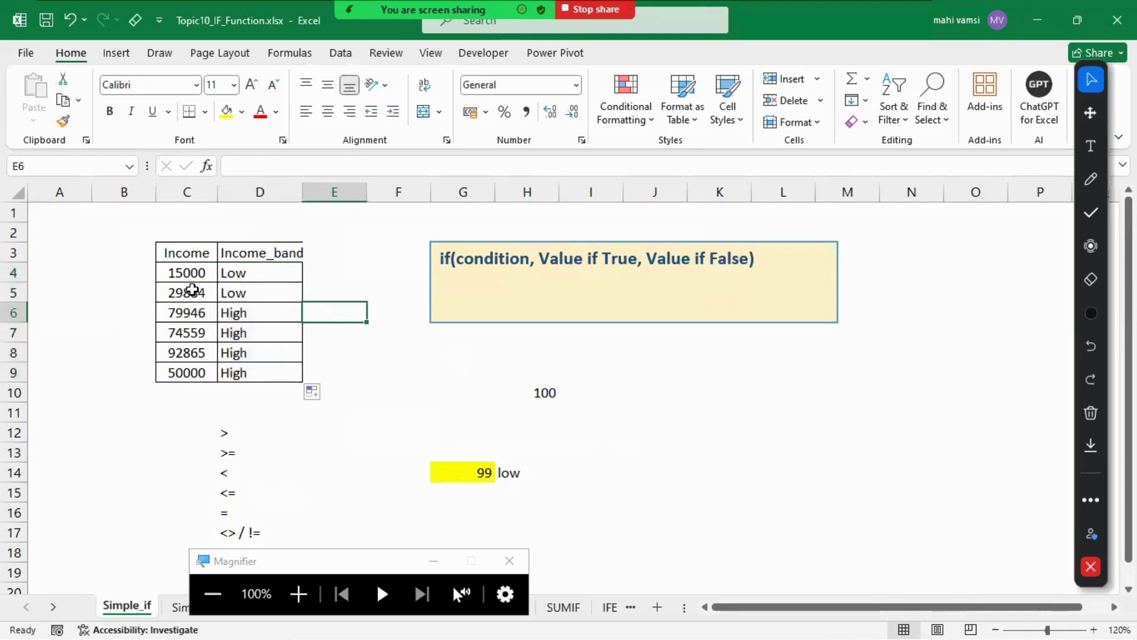
left_click(192, 290)
left_click(267, 298)
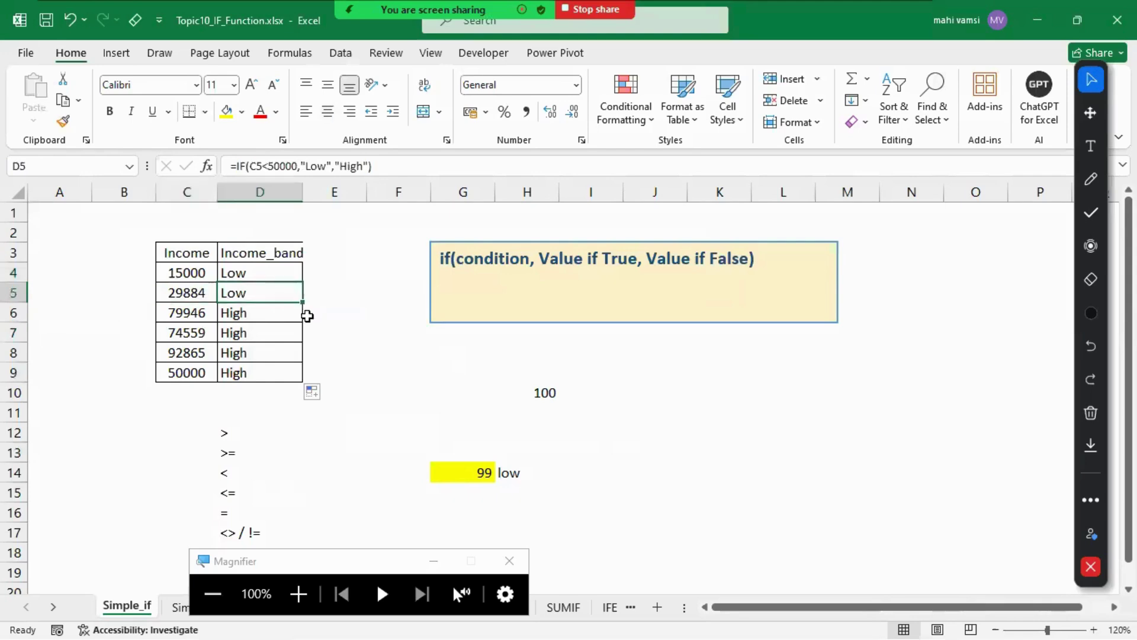
left_click(355, 350)
left_click(509, 560)
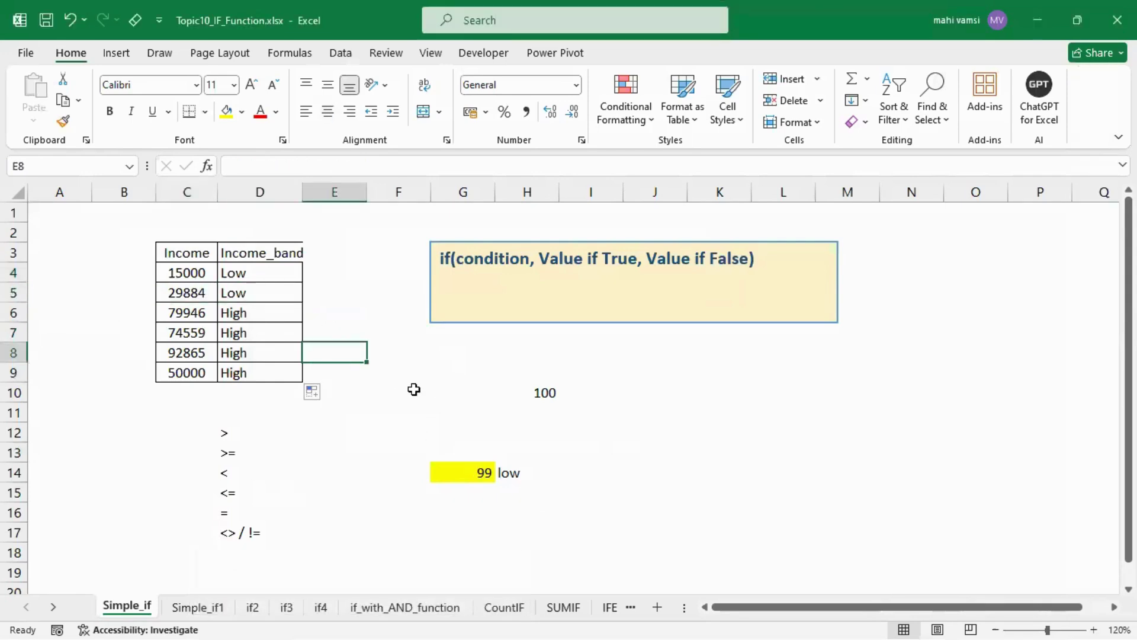
left_click(414, 388)
key("F9")
key("F9")
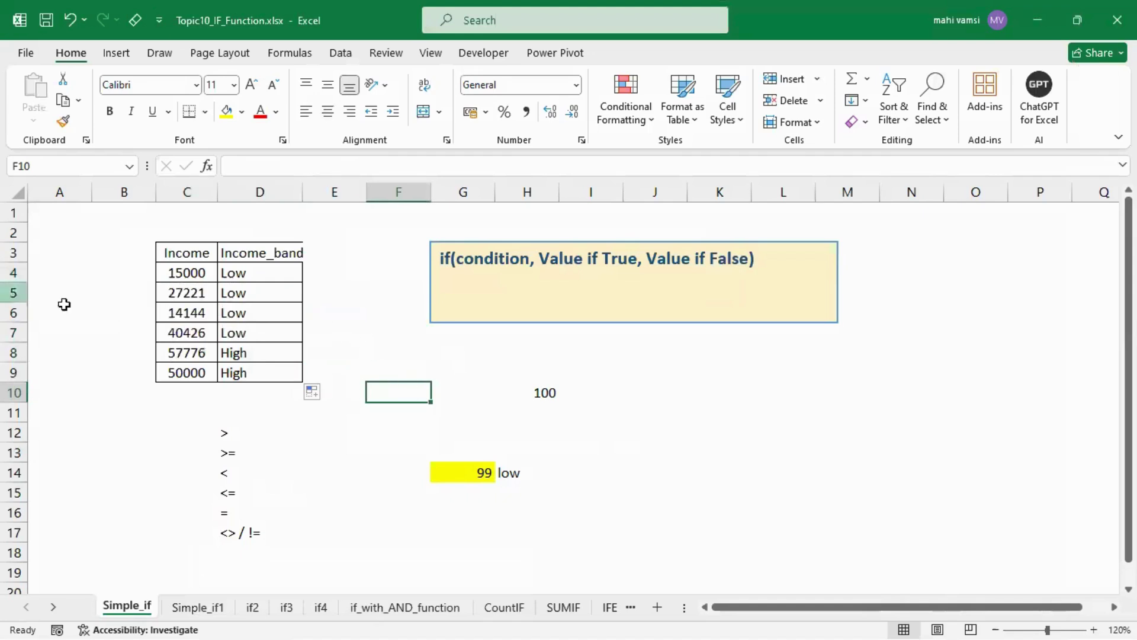
Step: Open the Simple_if1 sheet, select cell D4 and set the worksheet zoom to 130%
left_click(201, 605)
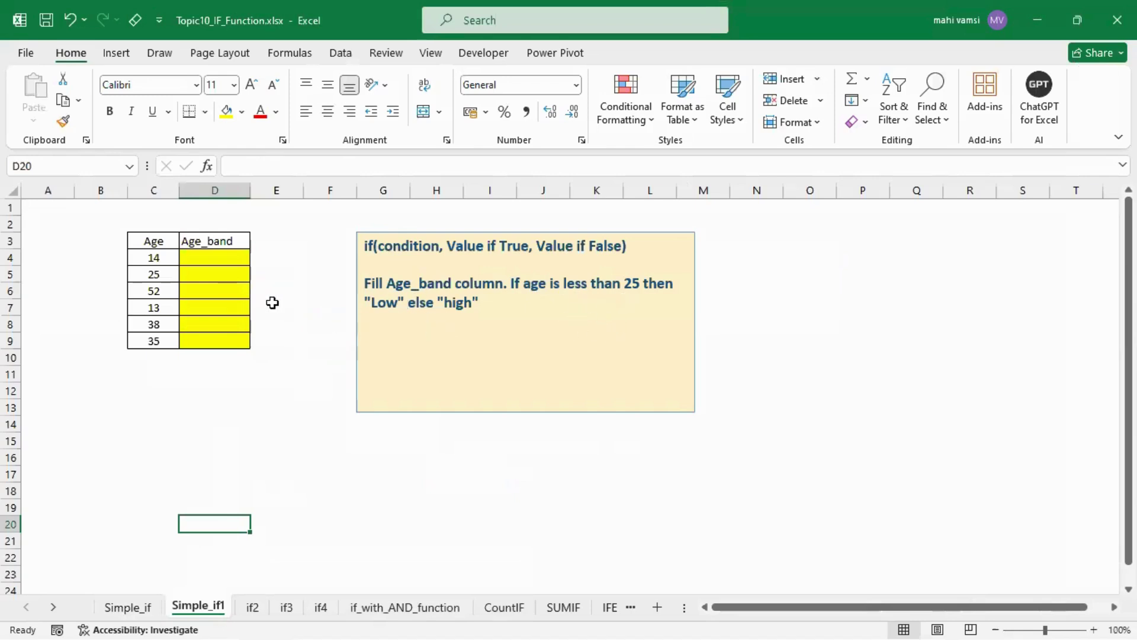
left_click(203, 262)
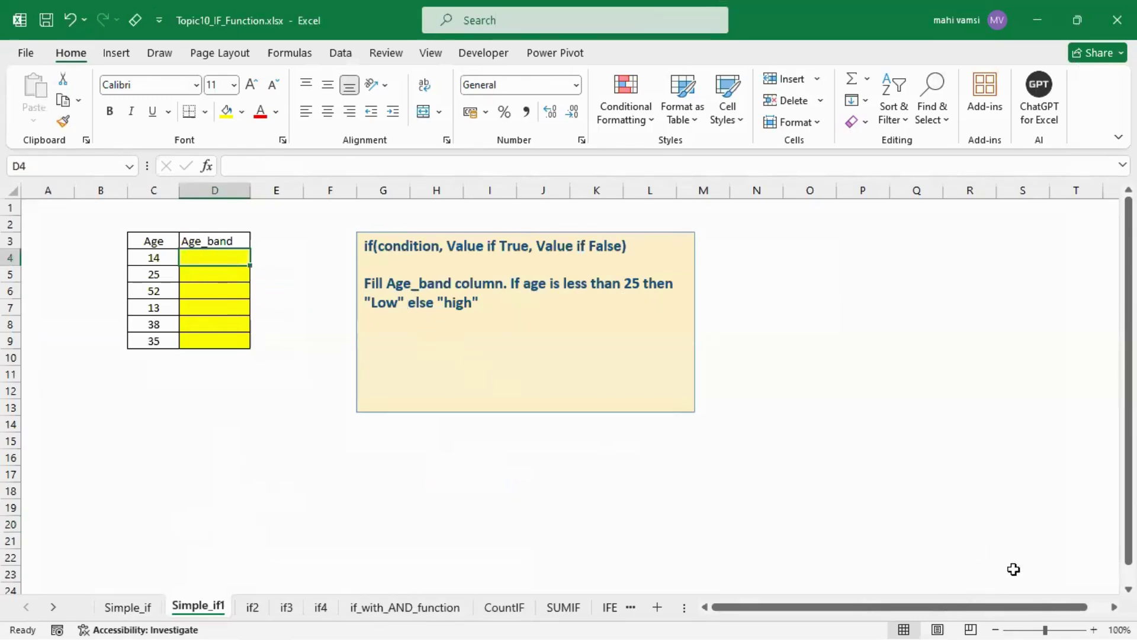
left_click(1094, 629)
left_click(1093, 629)
left_click(1094, 629)
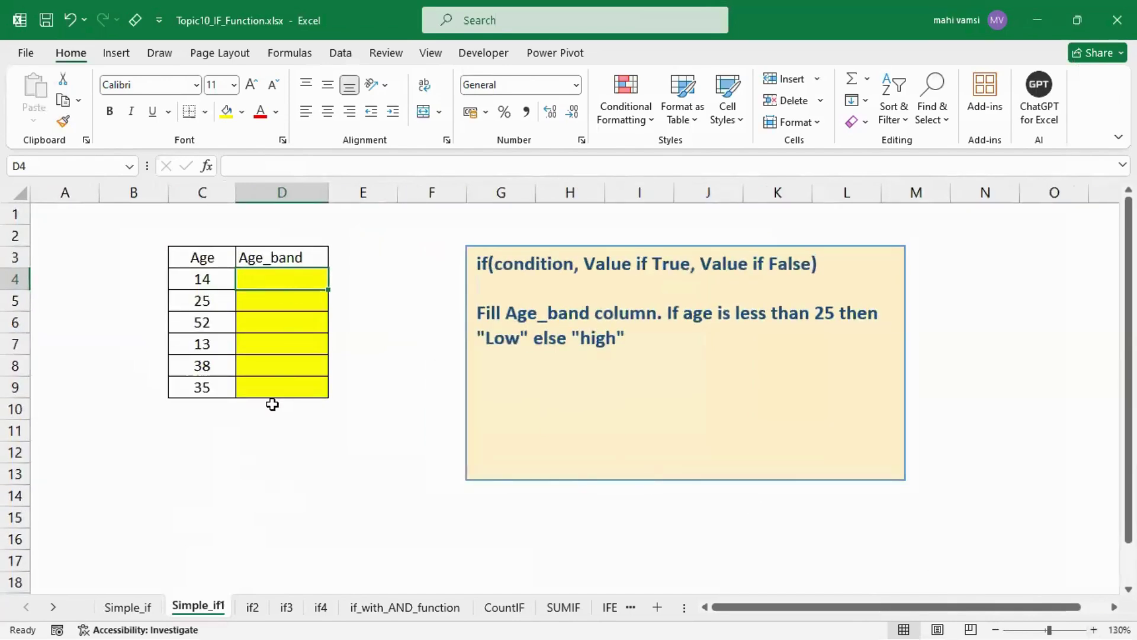
Step: Enter =IF(C4<25,"low","high") in cell D4 and fill it down the Age_band column through D9
type("=if")
key("Tab")
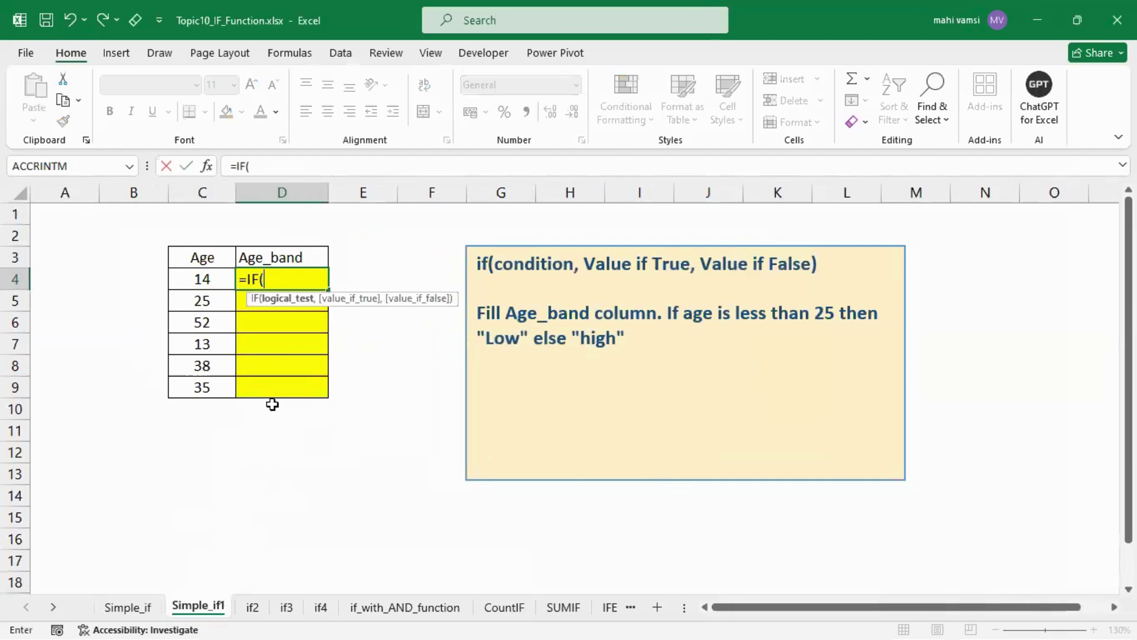
left_click(206, 281)
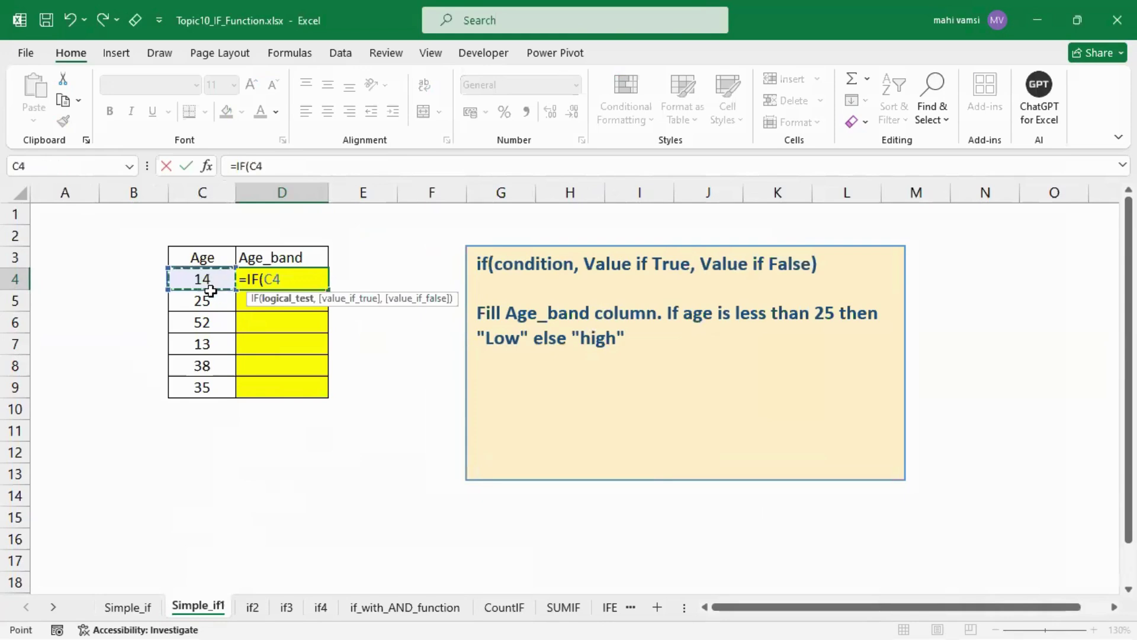
type("<")
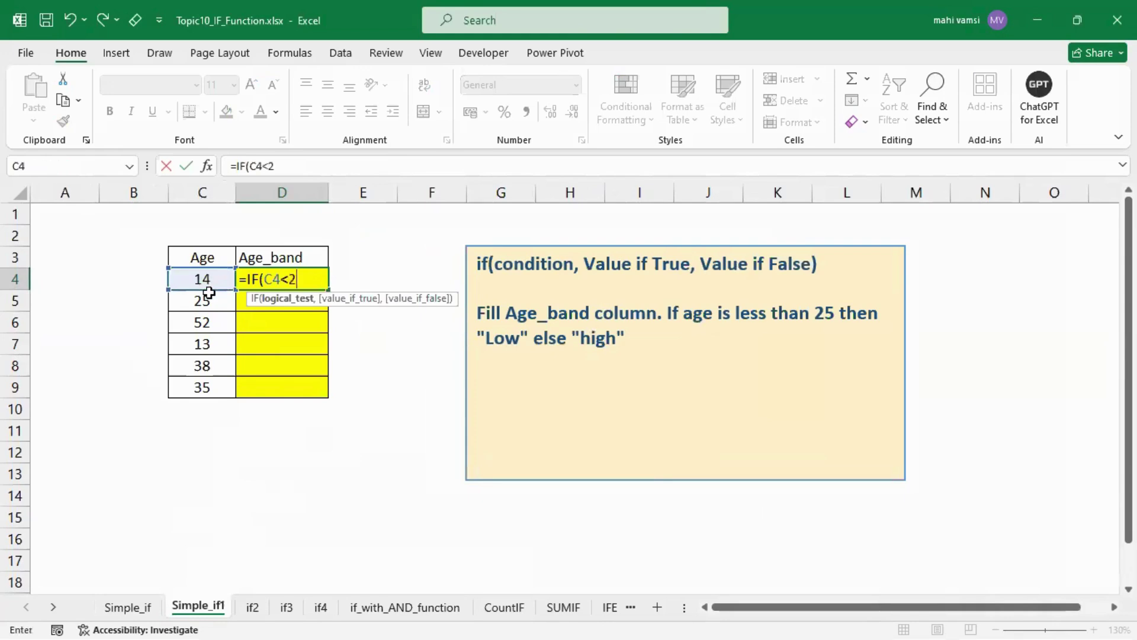
type("25,")
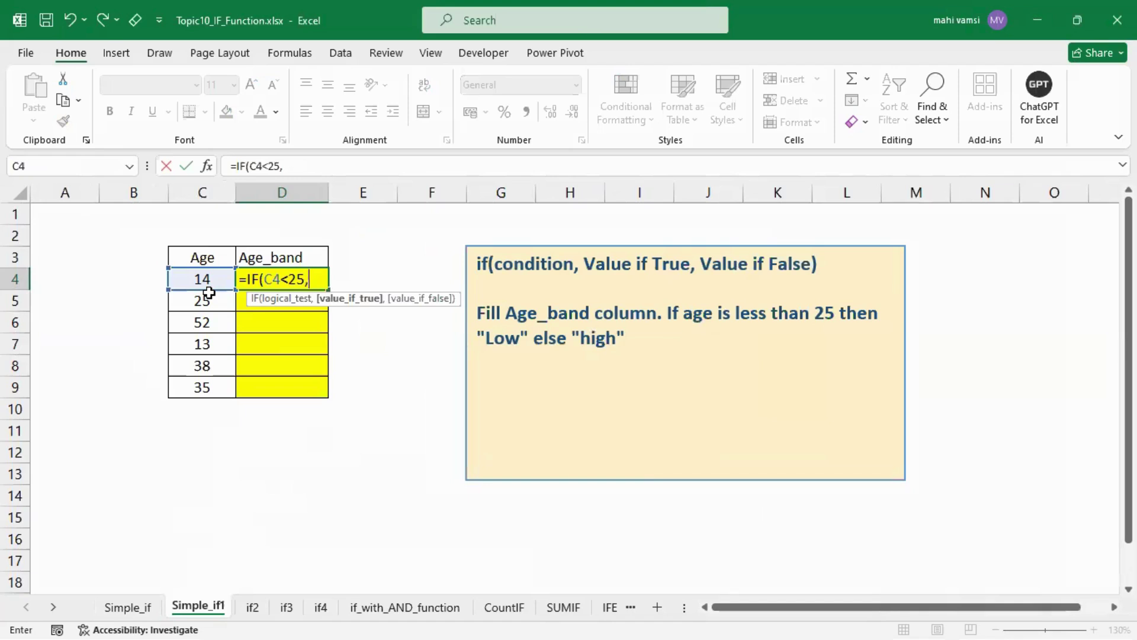
type("\"low")
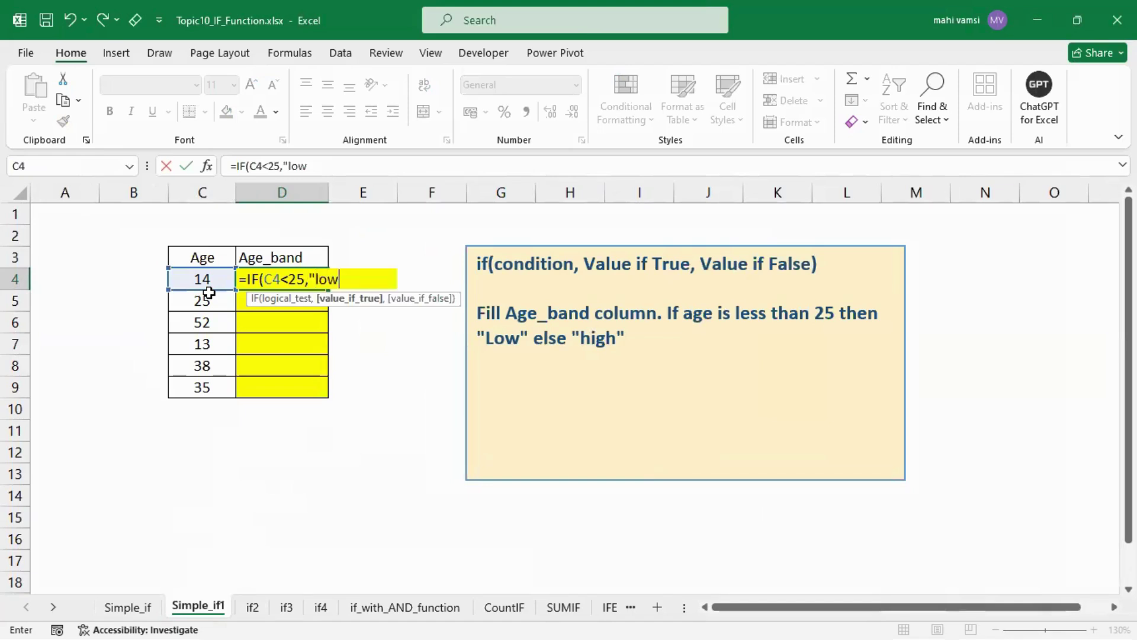
type("\",")
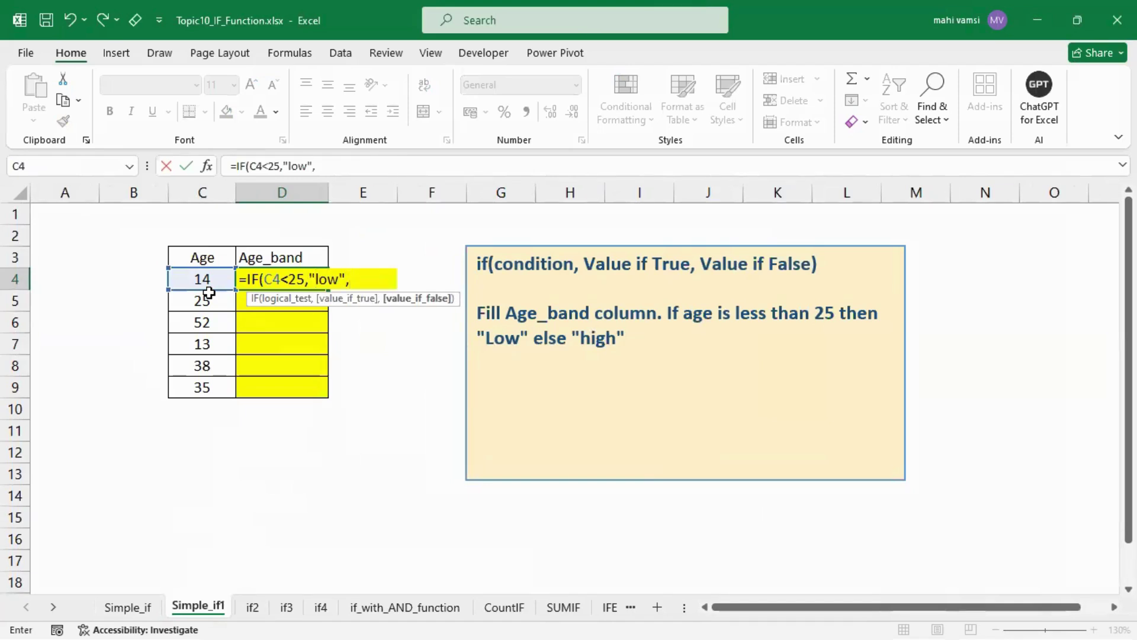
type("\"high\")")
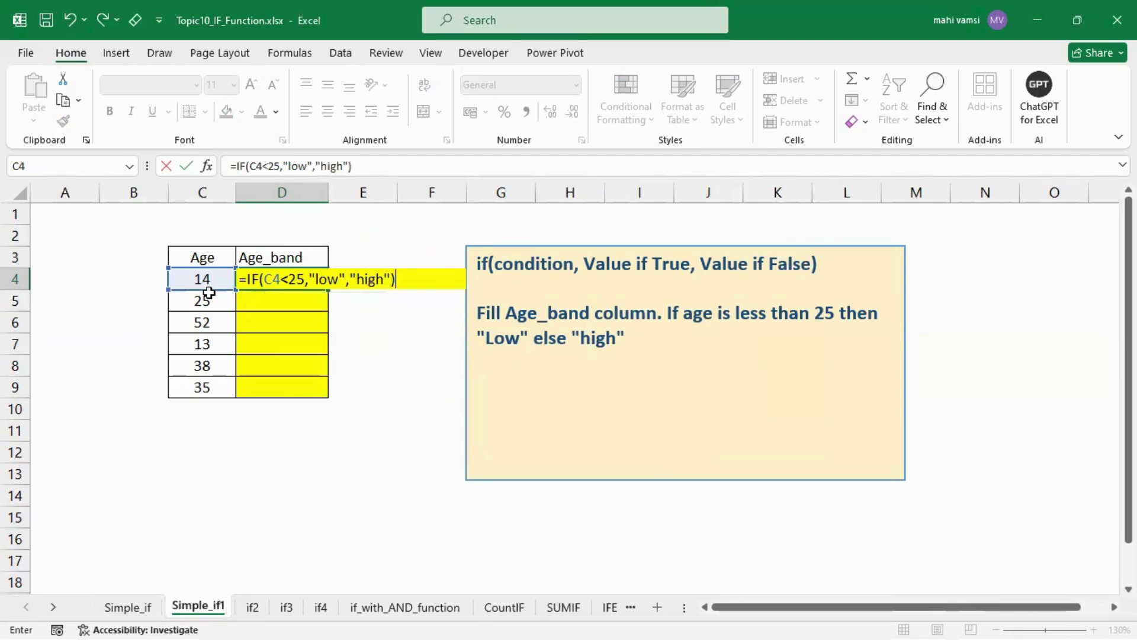
key("Return")
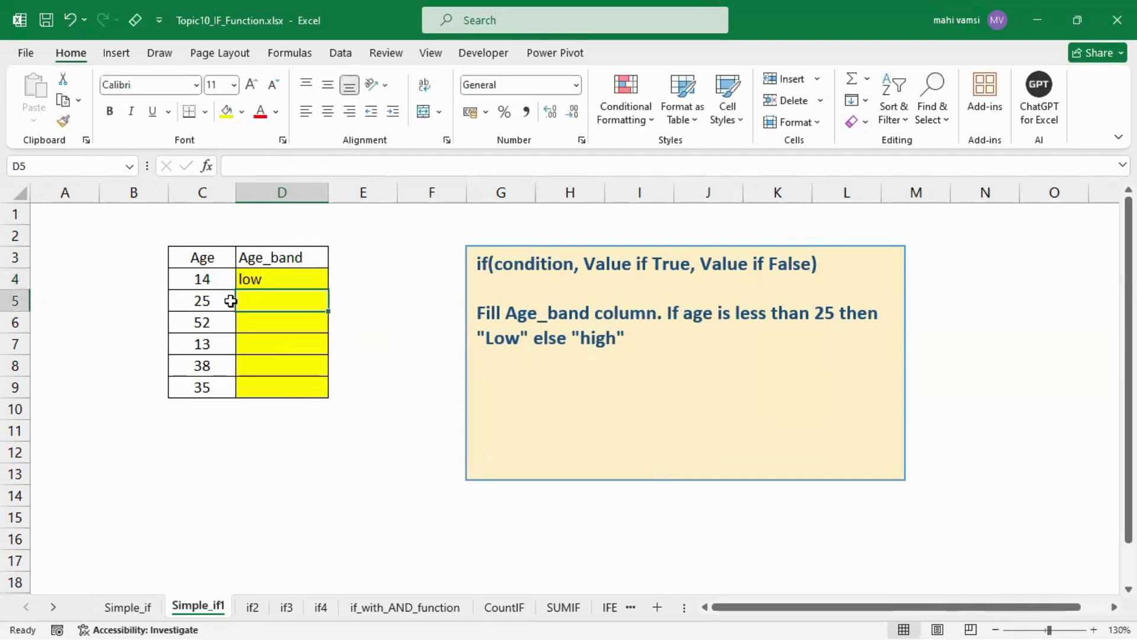
left_click(261, 279)
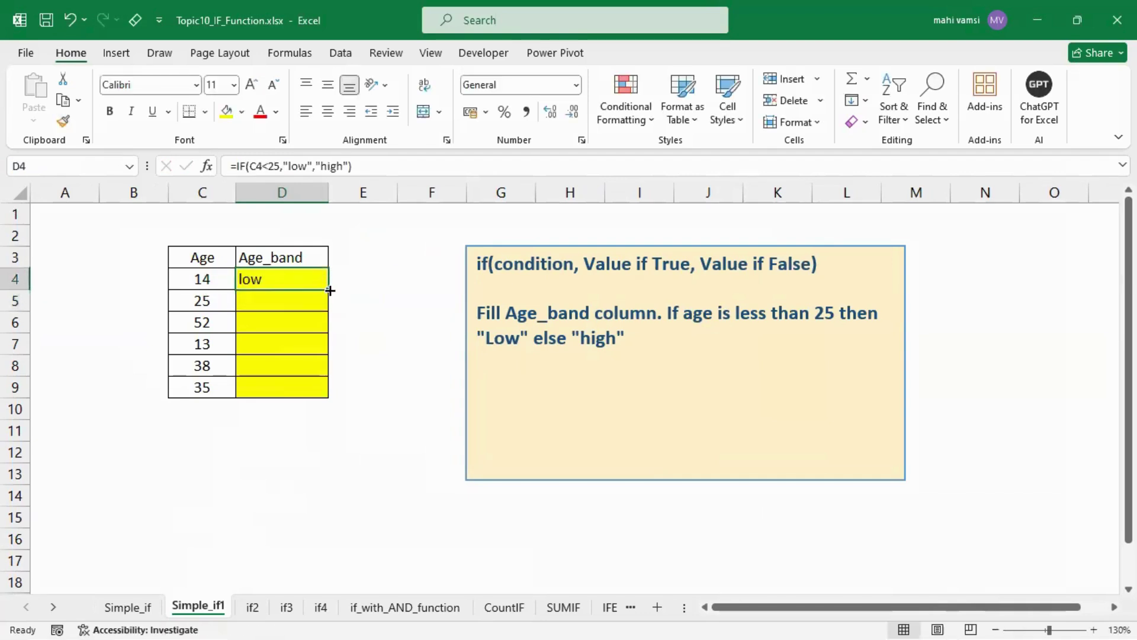
double_click(330, 291)
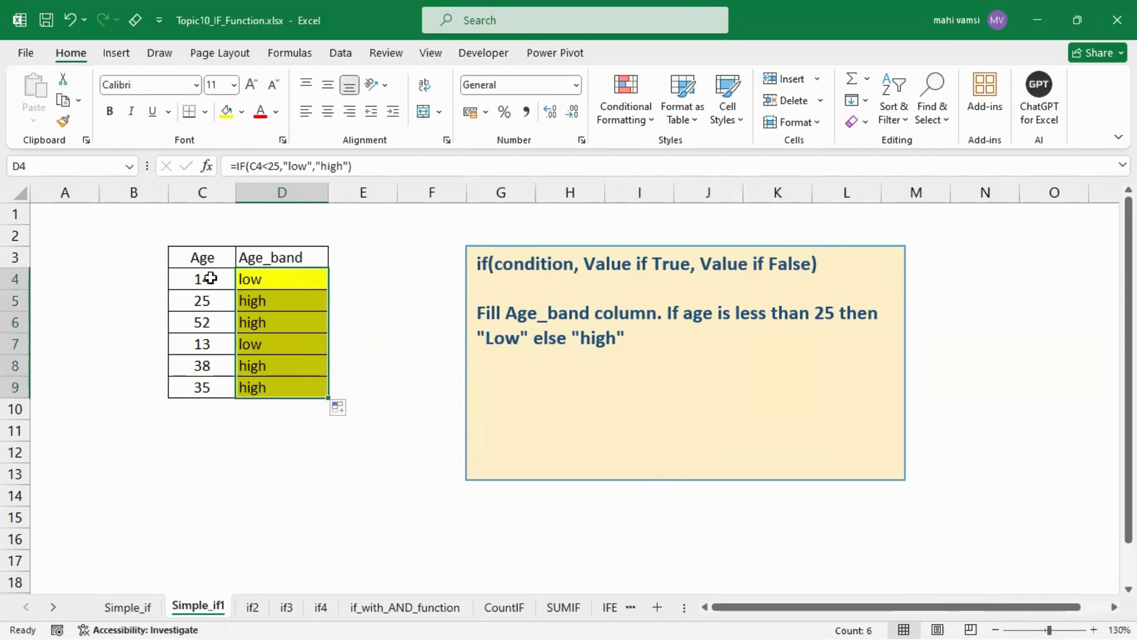
Step: Change the age in cell C7 to 24 and check the Age_band result in cell D7
left_click(224, 350)
type("24")
key("Return")
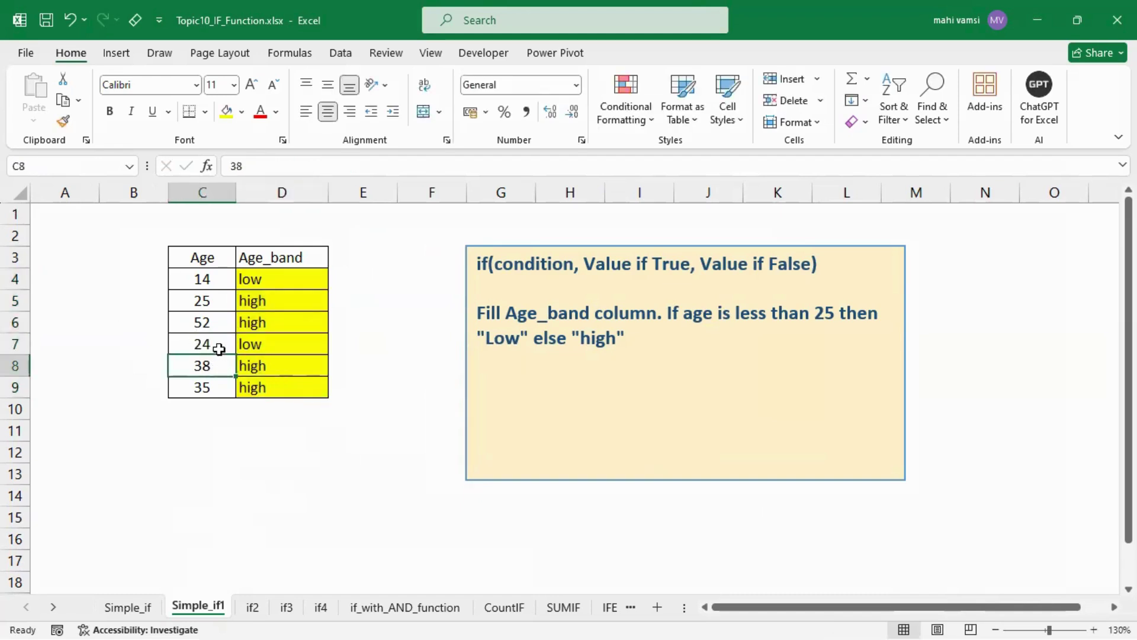
left_click(243, 347)
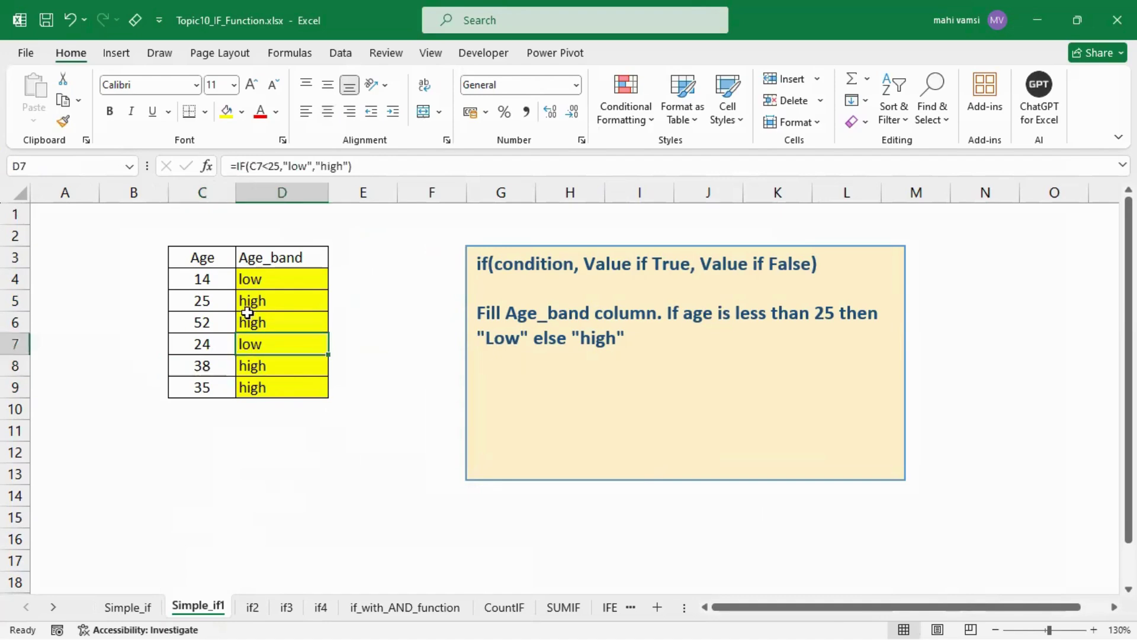
Step: Enter =FORMULATEXT(D4) in cell E4 and autofit the width of column E
left_click(340, 281)
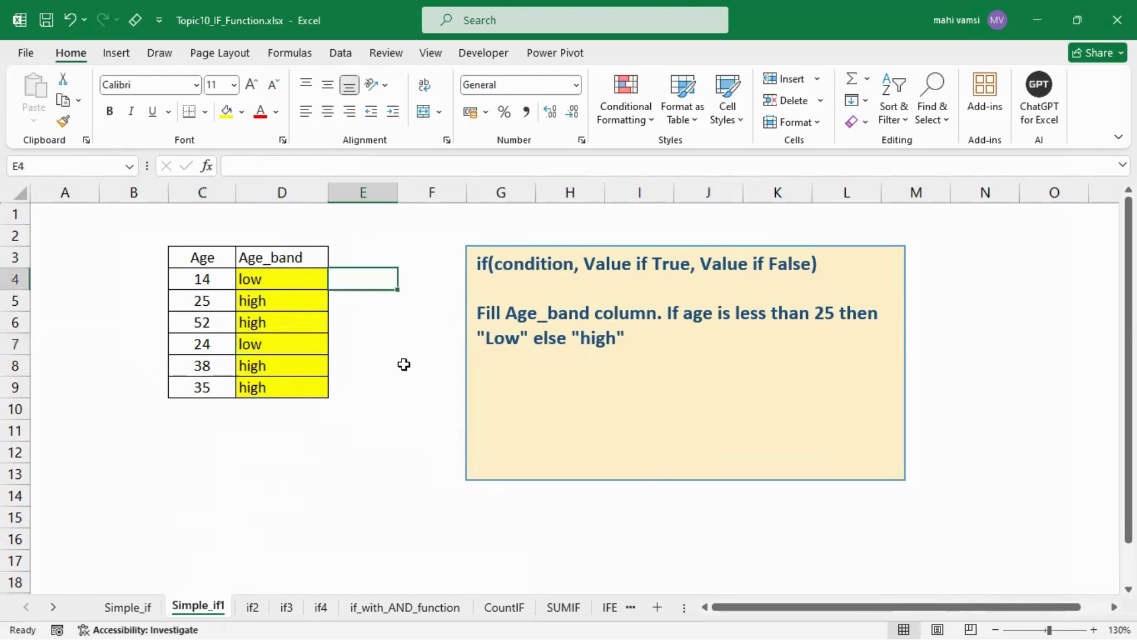
type("=formul")
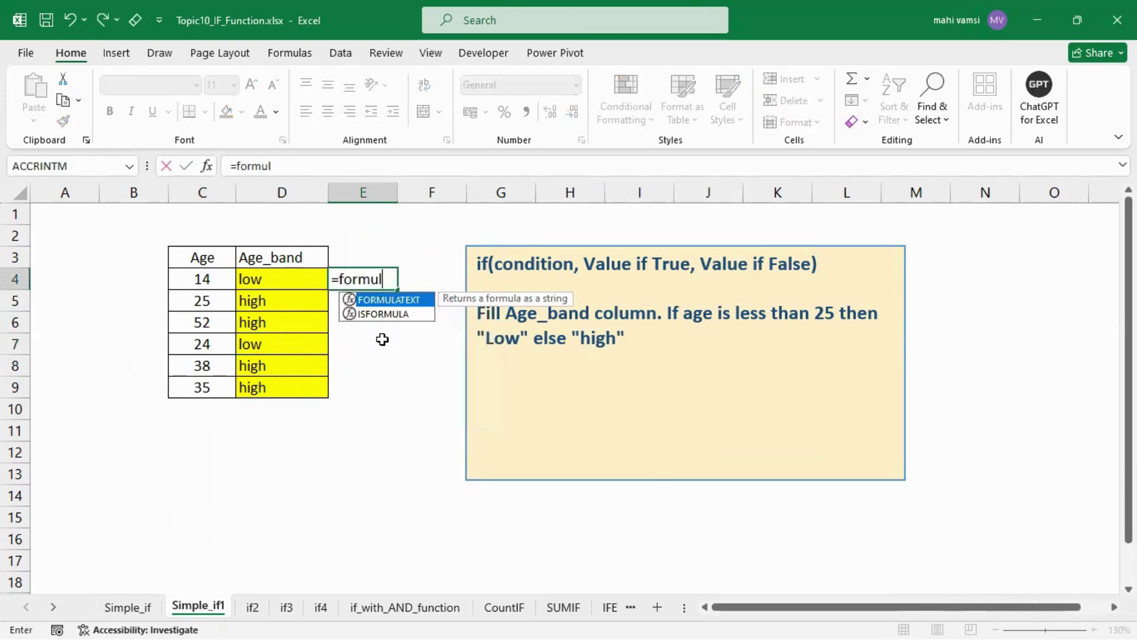
key("Tab")
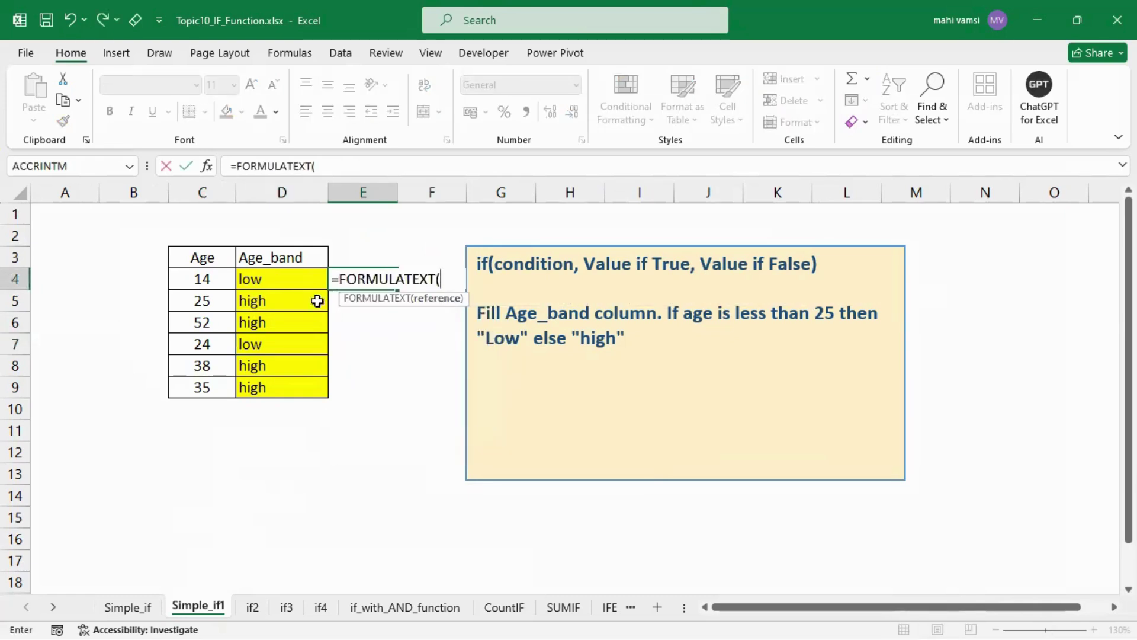
left_click(295, 283)
key("Return")
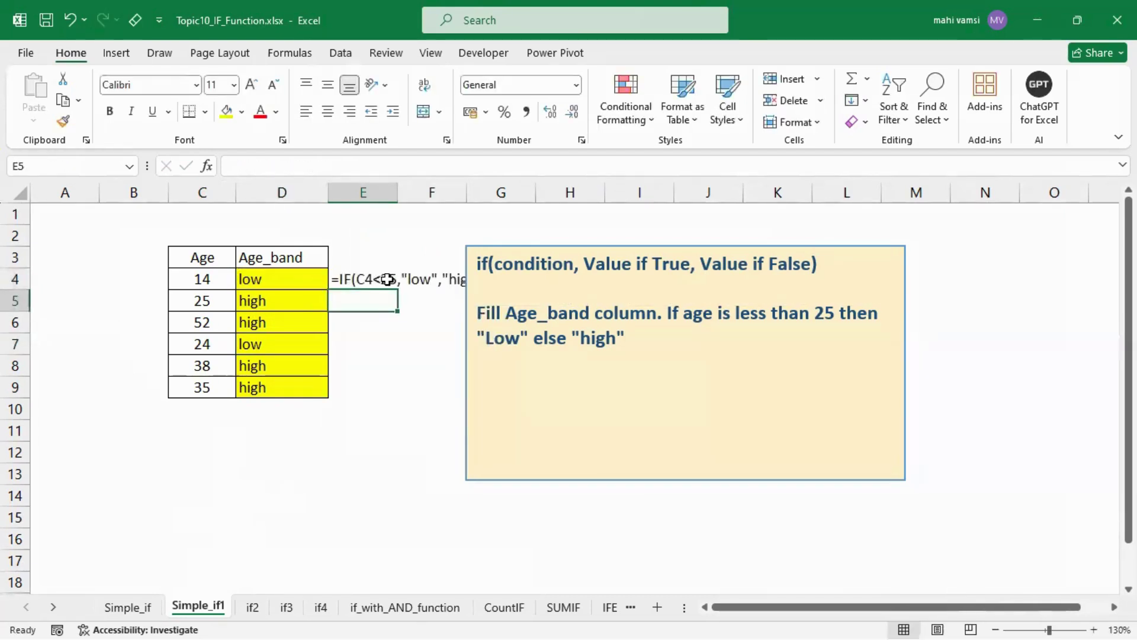
double_click(395, 189)
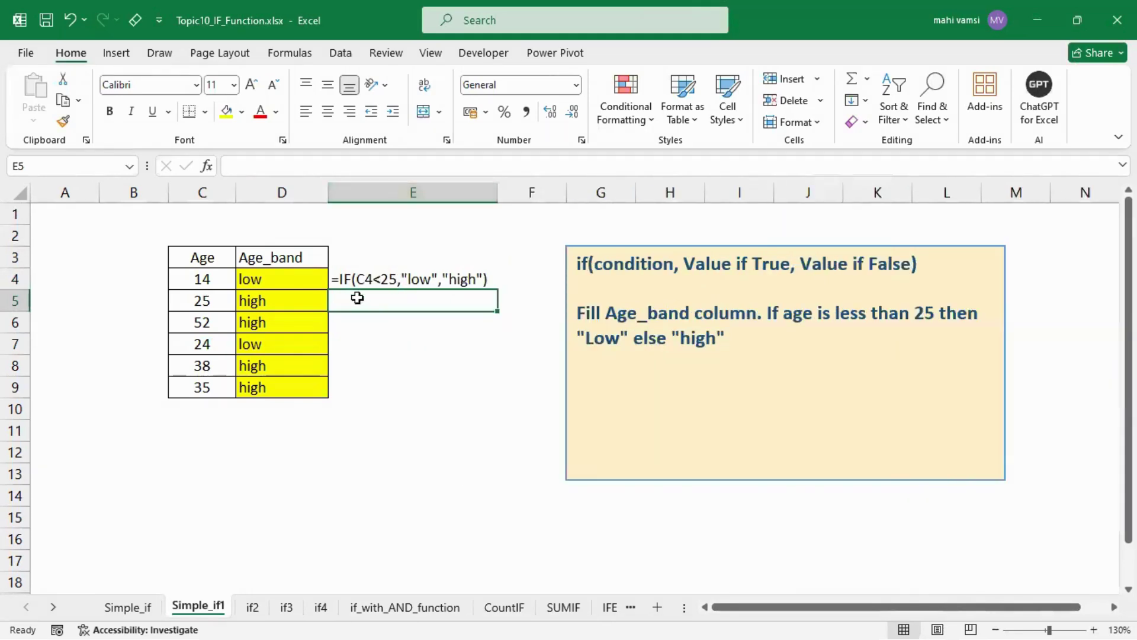
Step: Fill the FORMULATEXT formula down through E9 and compare the listed formulas with the Age_band cells
left_click(358, 274)
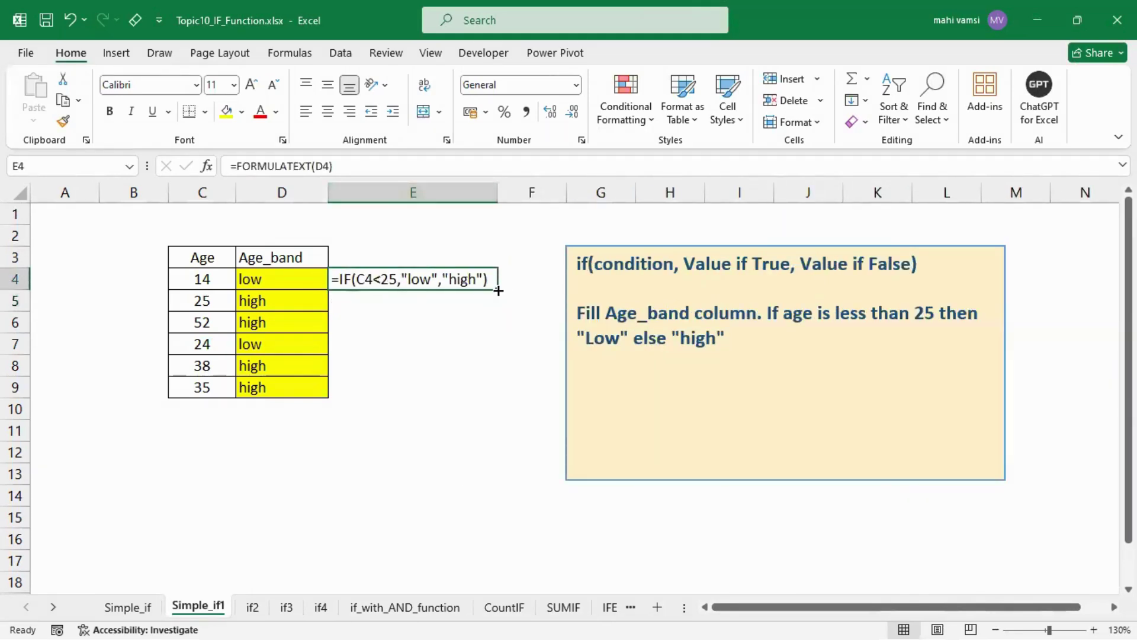
left_click_drag(498, 289, 491, 392)
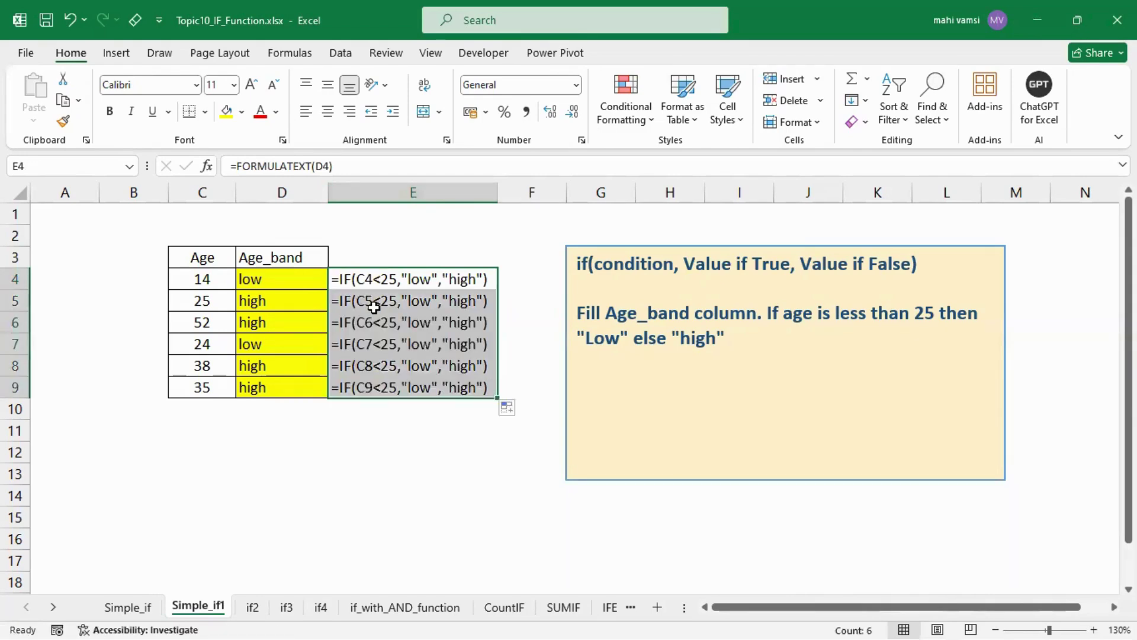
left_click(358, 277)
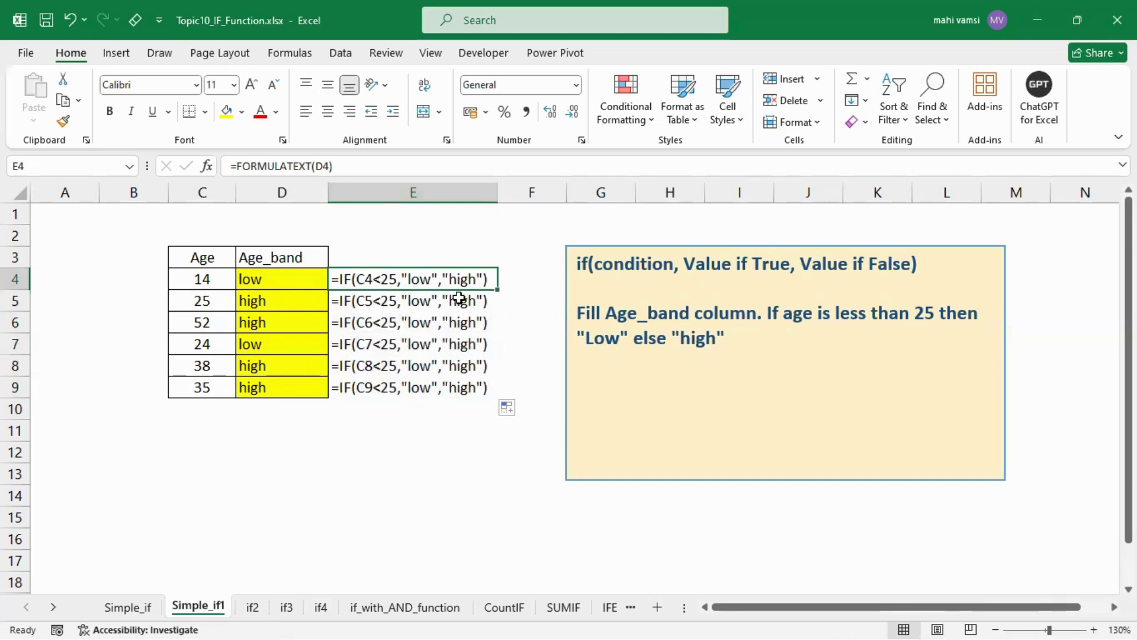
left_click(373, 297)
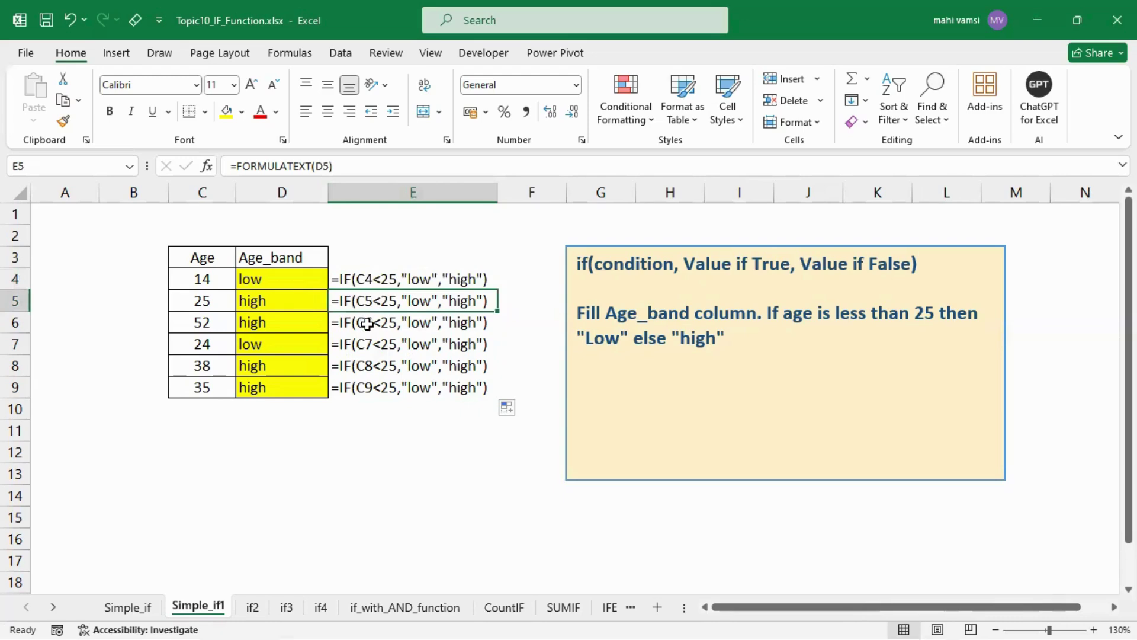
left_click(367, 323)
left_click_drag(300, 279, 279, 387)
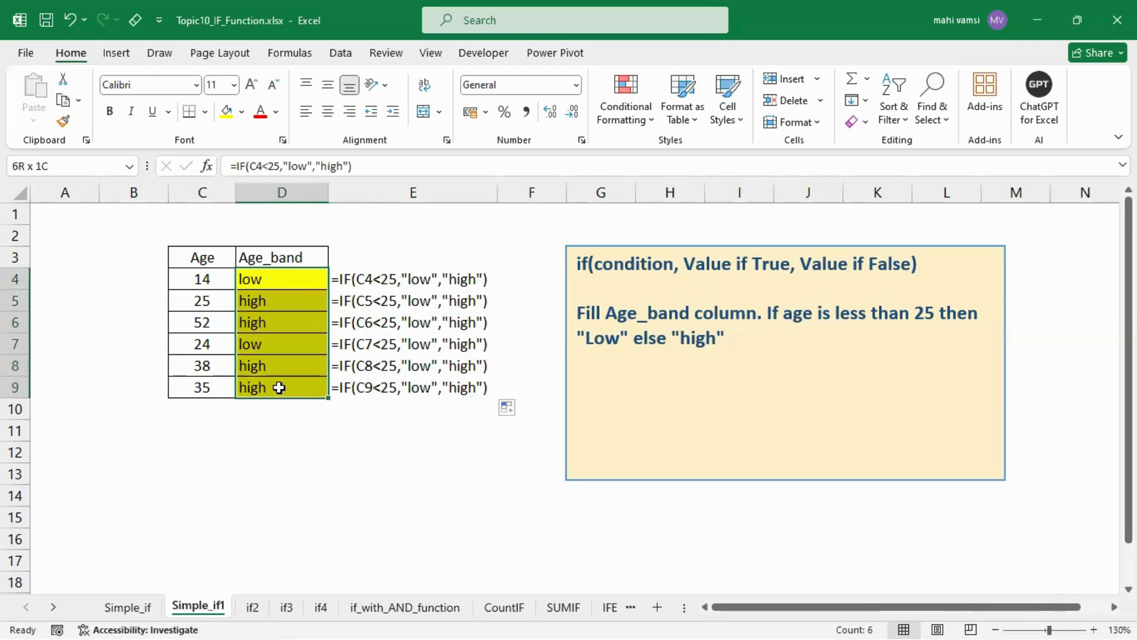
left_click(297, 452)
Step: Open the if2 sheet and review its Income and Income_band columns
left_click(252, 607)
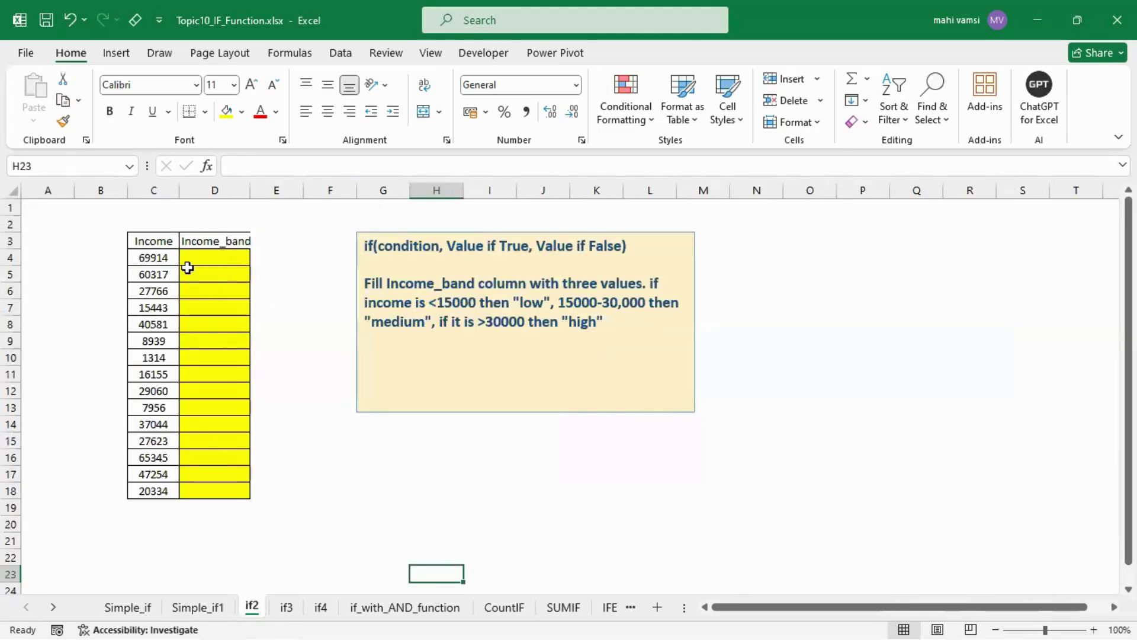
left_click(156, 239)
left_click(201, 234)
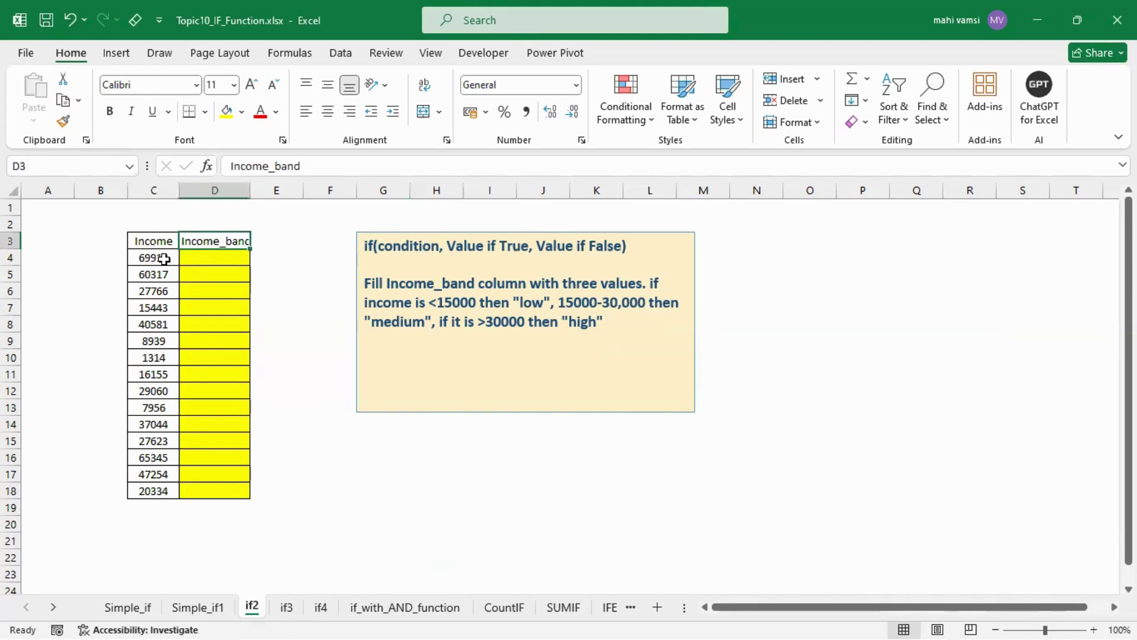
left_click_drag(163, 256, 144, 498)
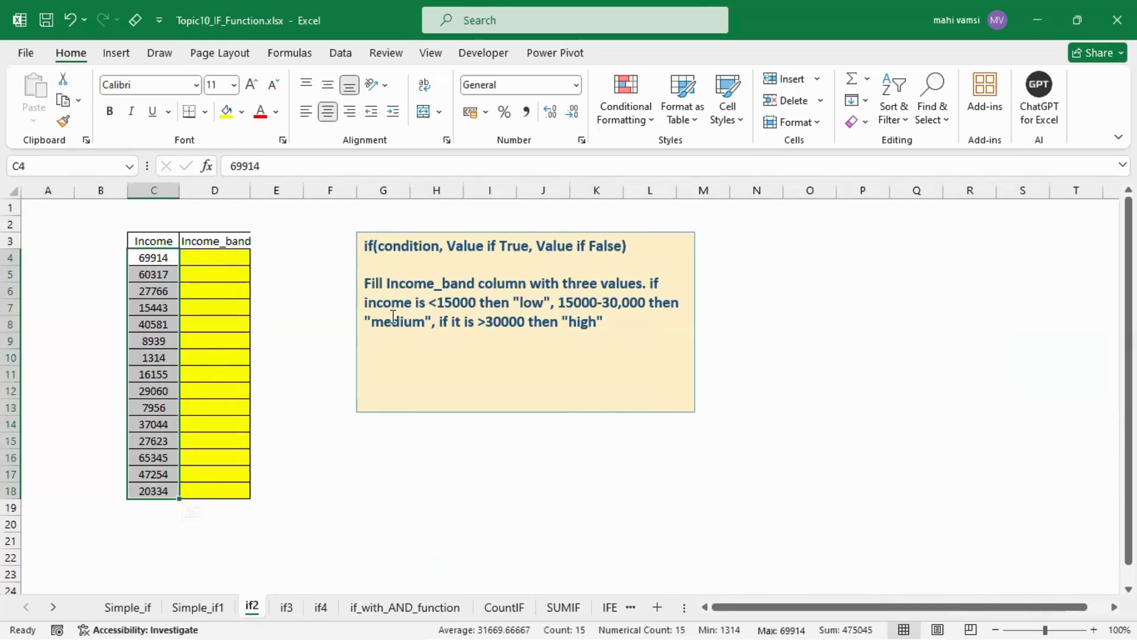
left_click(423, 469)
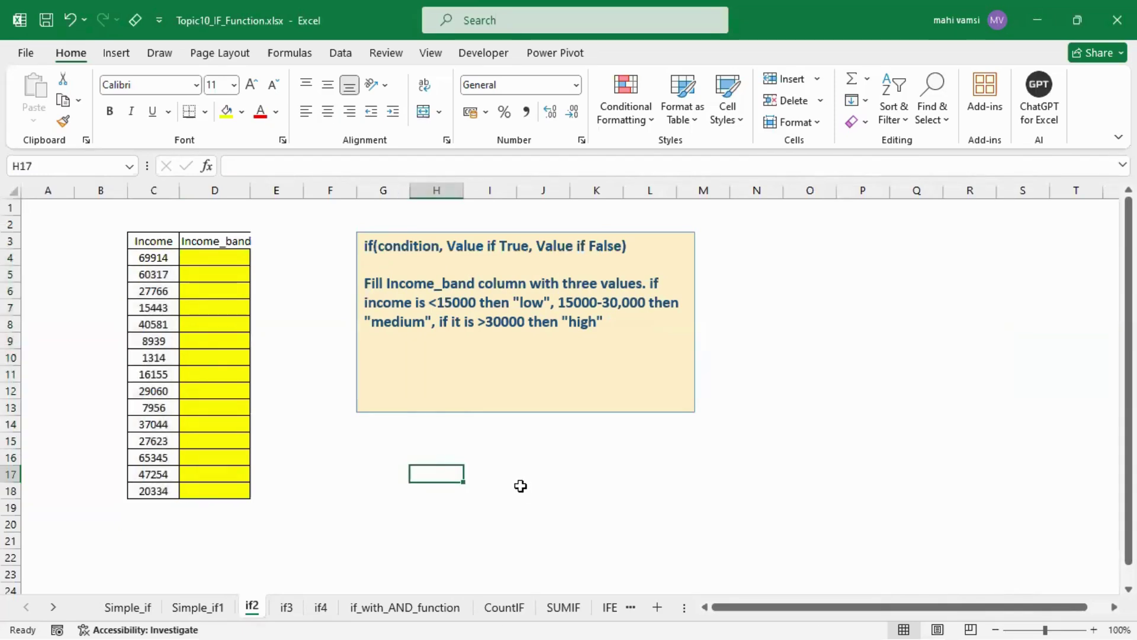
Step: Set the worksheet zoom to 120% and move the instruction text box to start around cell I4
left_click(1095, 622)
left_click(1095, 622)
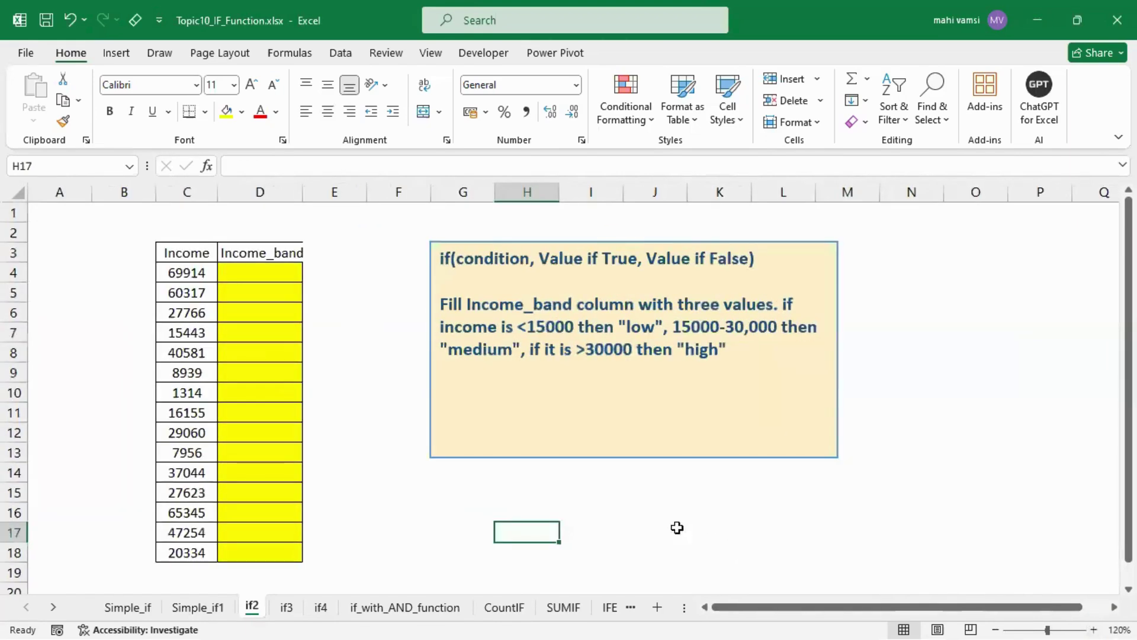
left_click(589, 441)
left_click_drag(604, 457, 731, 479)
Step: List the band rules "<15k low", "15k -30k medium" and ">30k high" in cells F5 to F7 and autofit column F
left_click(393, 291)
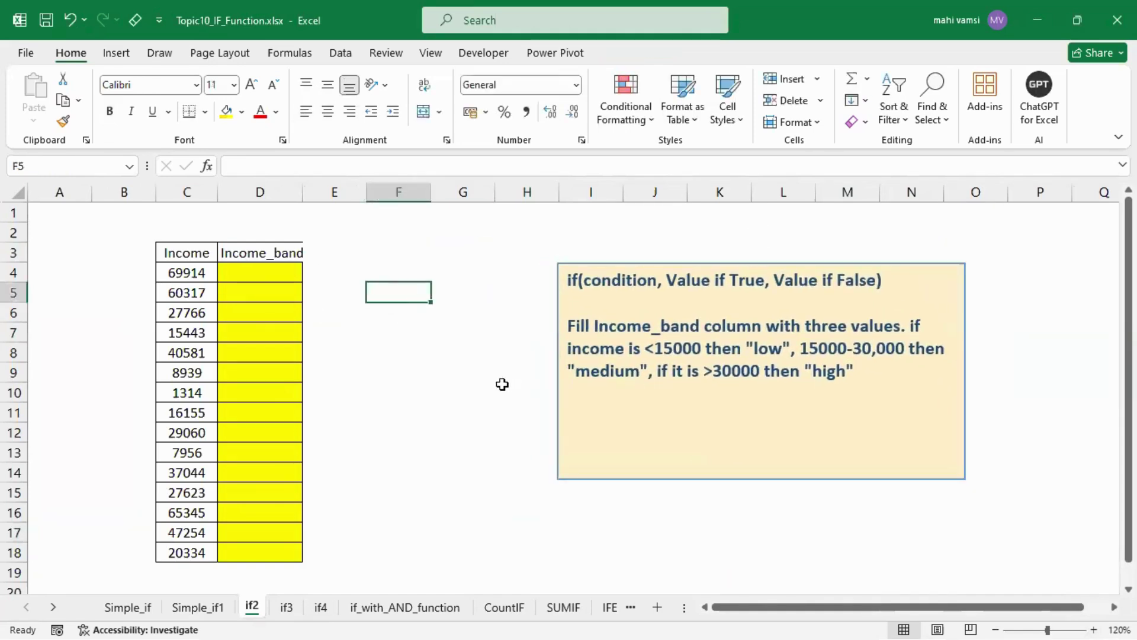
type("<15k")
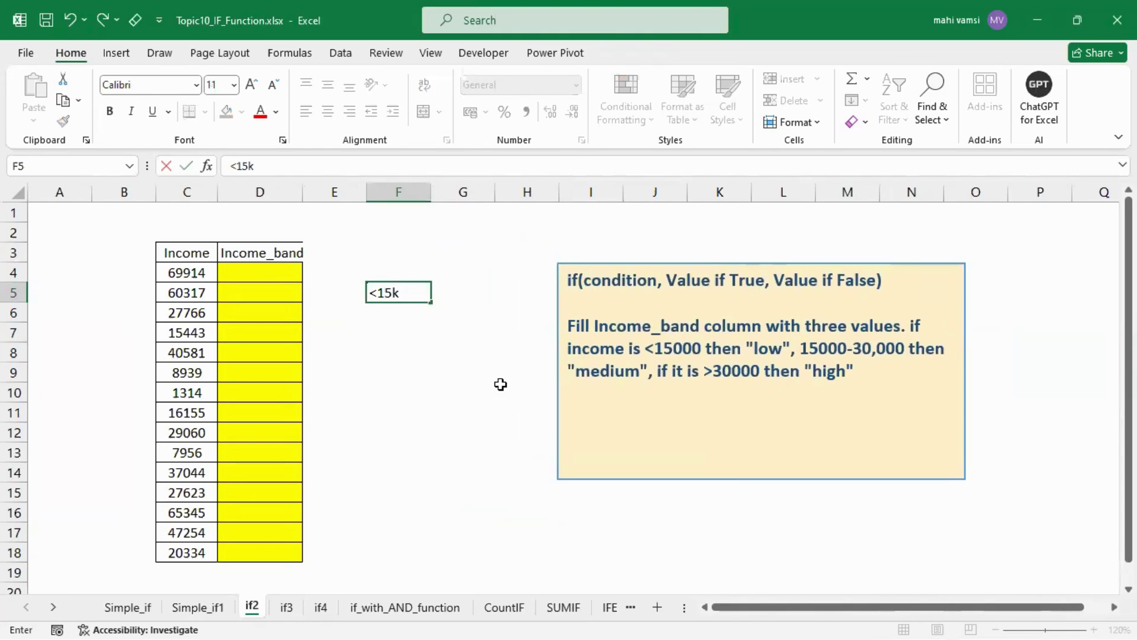
type(" low")
key("Return")
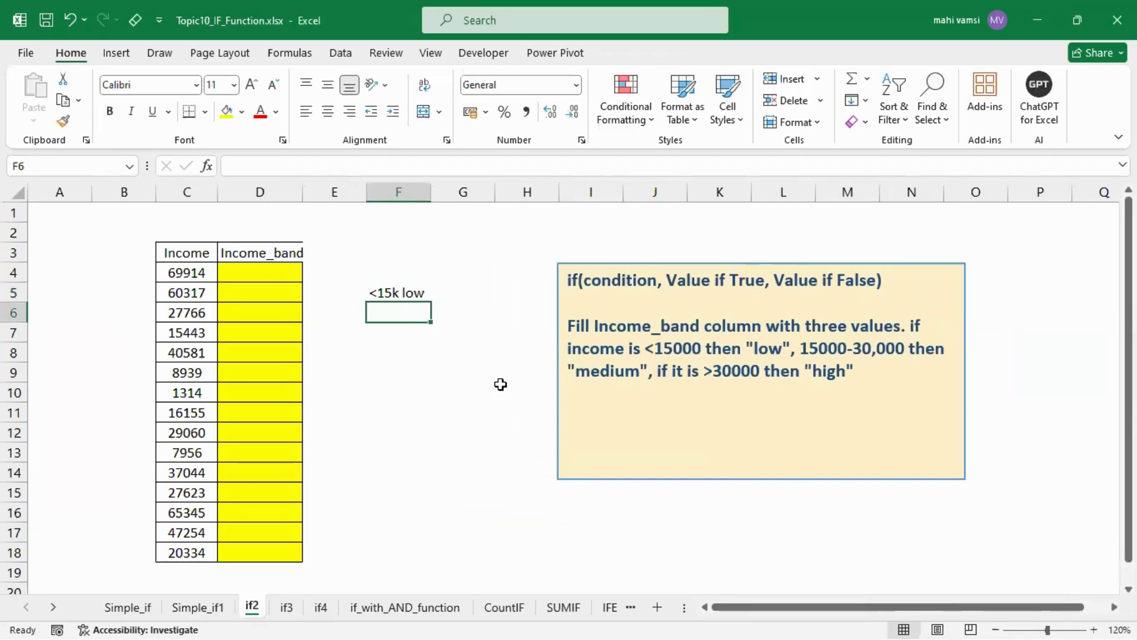
type("15")
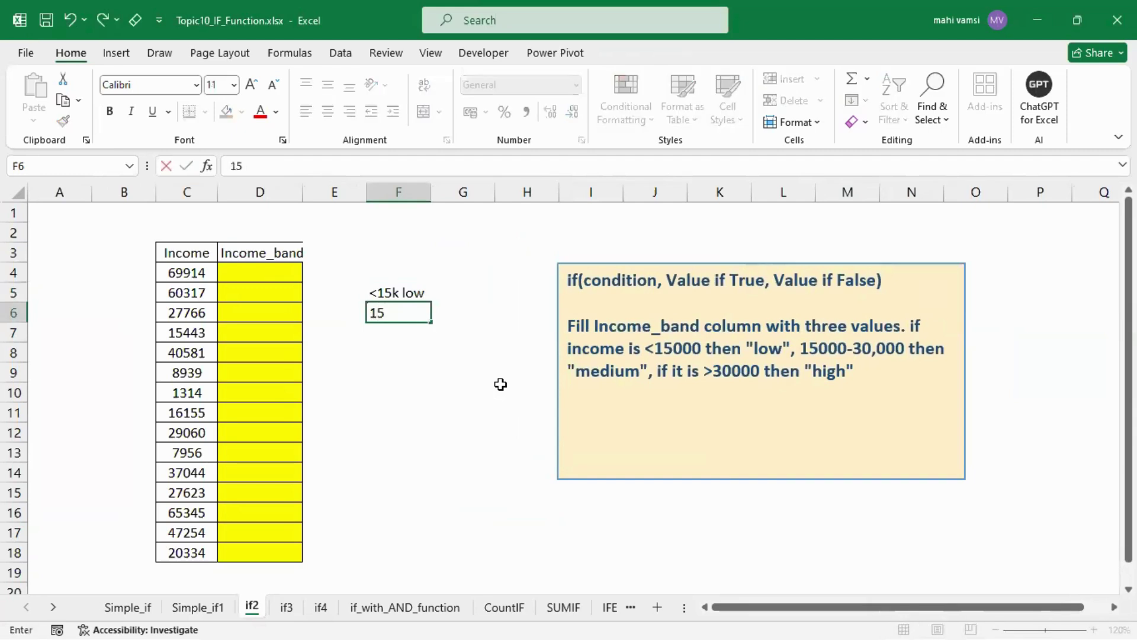
type("k -30k")
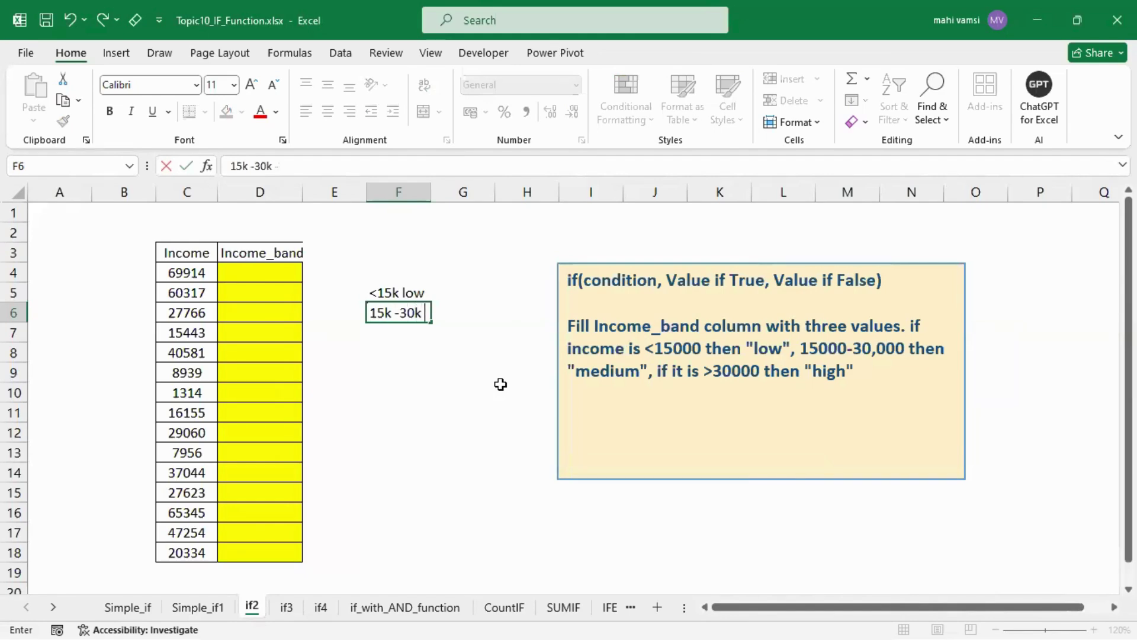
type(" medium")
key("Return")
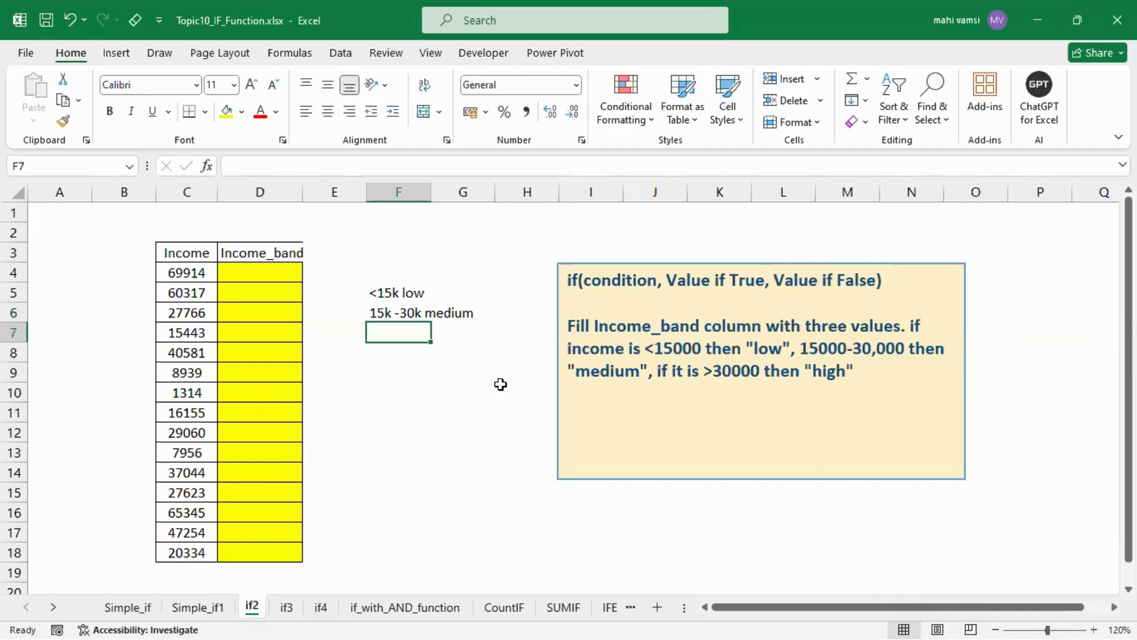
type(">30k")
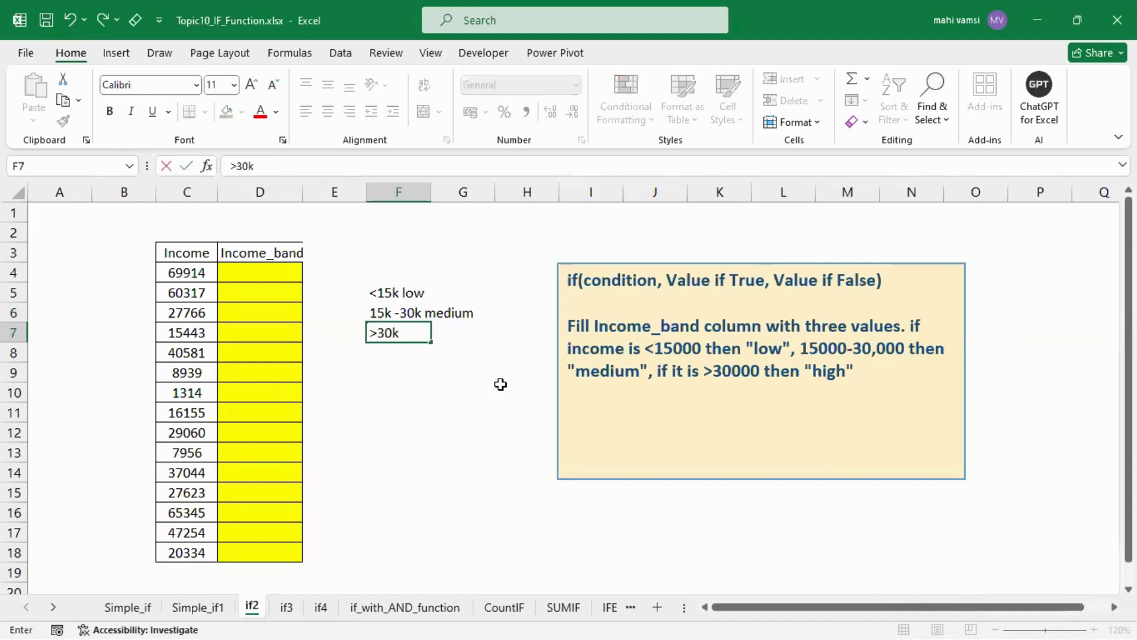
type(" high")
key("Return")
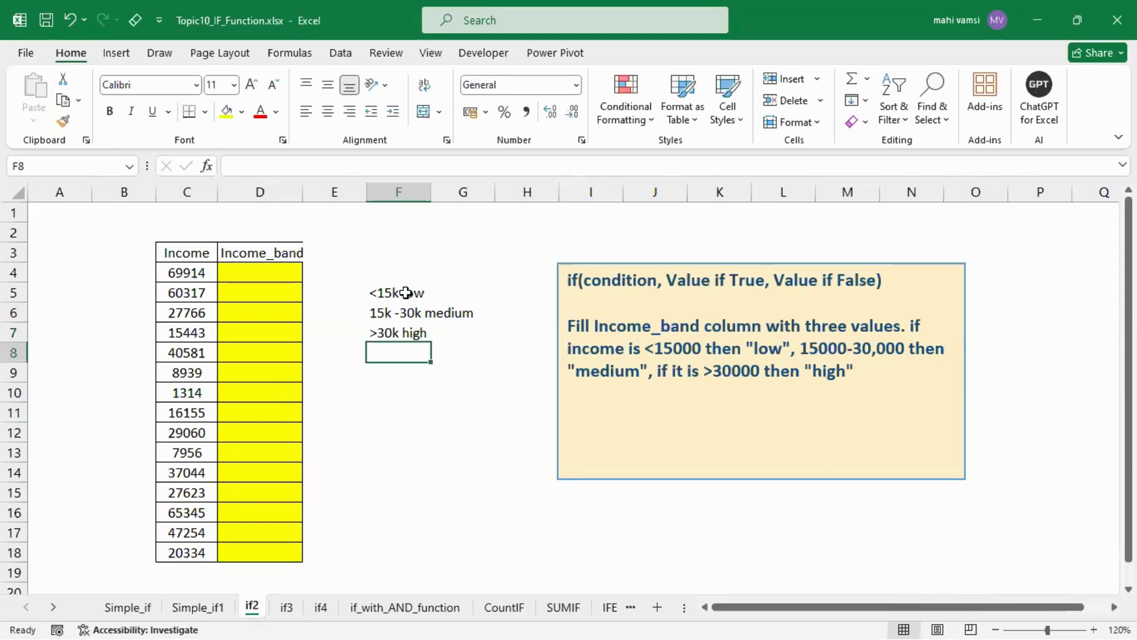
left_click_drag(405, 293, 412, 329)
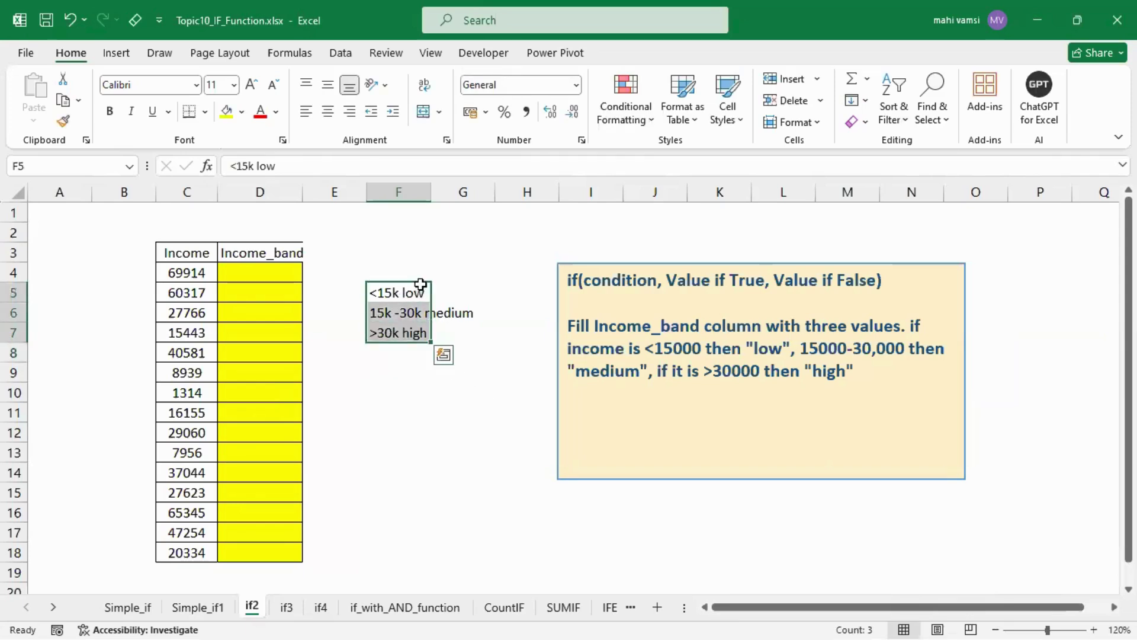
double_click(431, 192)
left_click(420, 414)
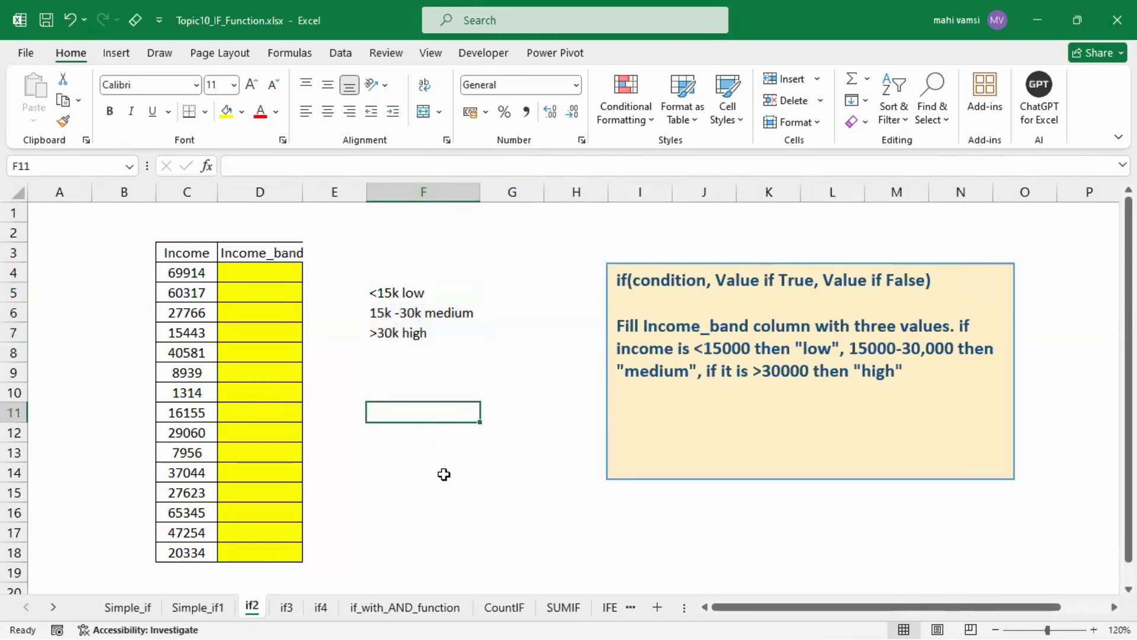
type("=IF(")
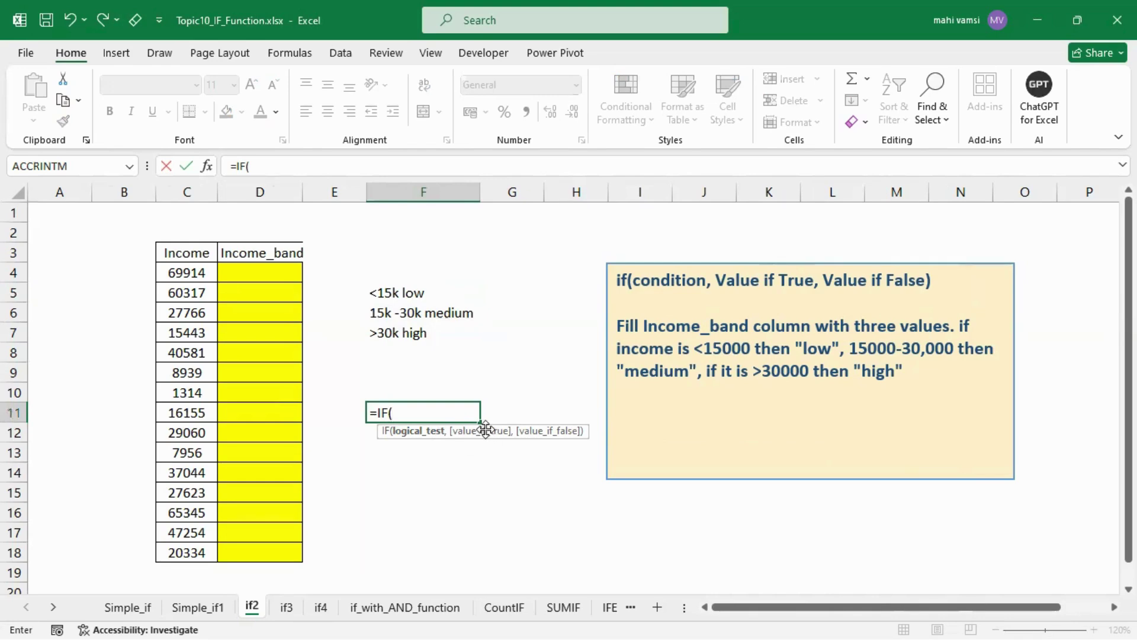
key("BackSpace")
key("BackSpace")
key("BackSpace")
key("BackSpace")
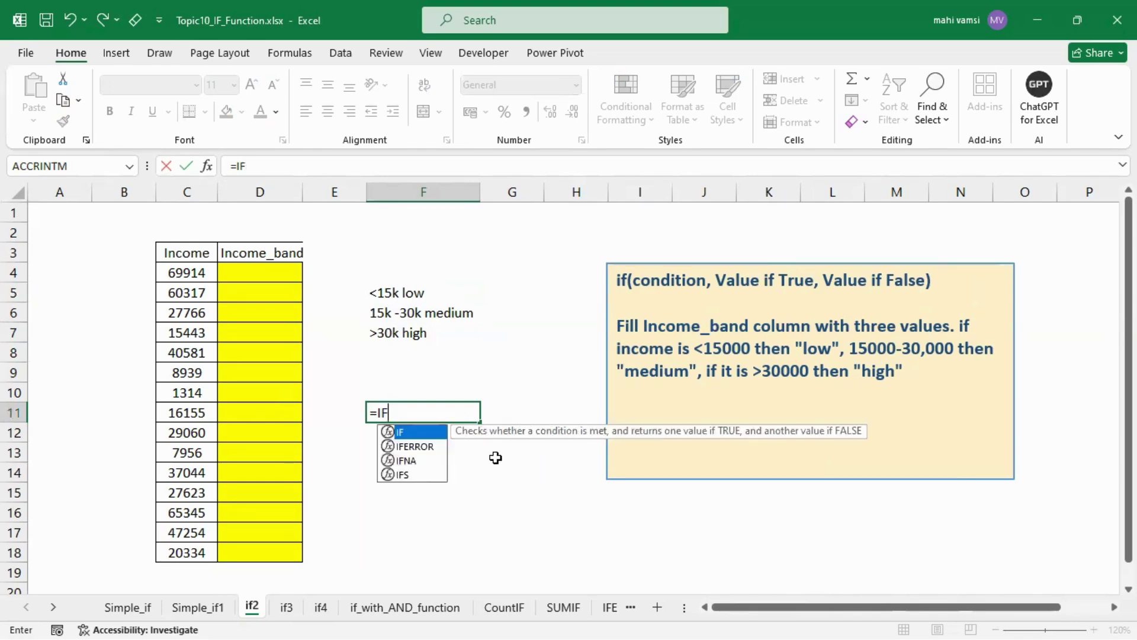
key("Return")
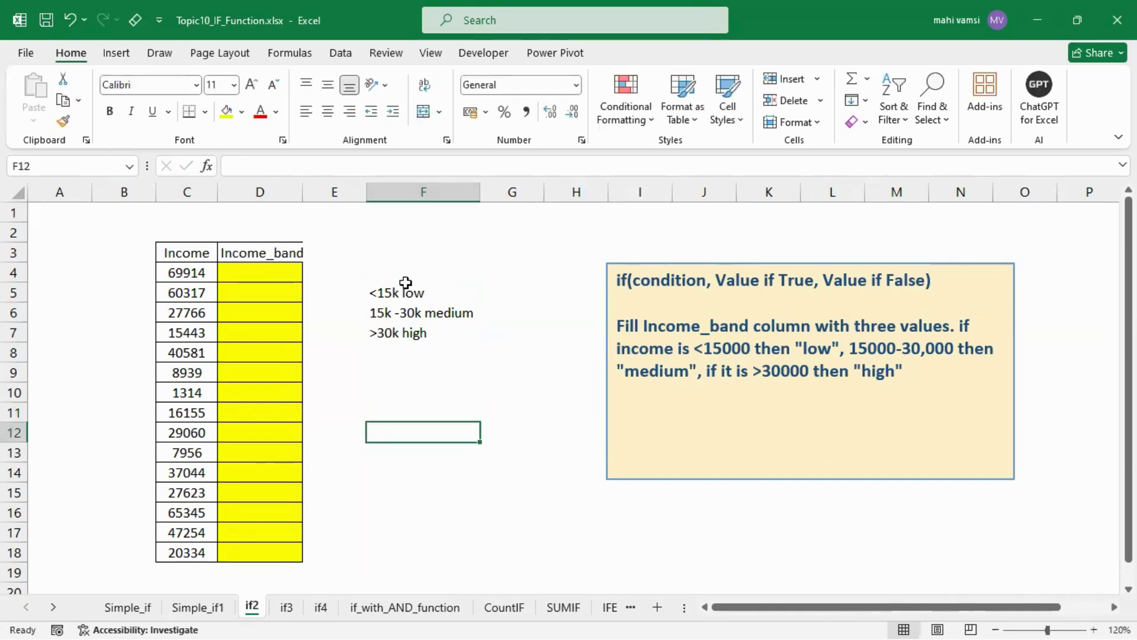
Step: Enter the note "2ifs" in cell F3 above the band rules and set the worksheet zoom to 130%
left_click_drag(408, 287, 419, 331)
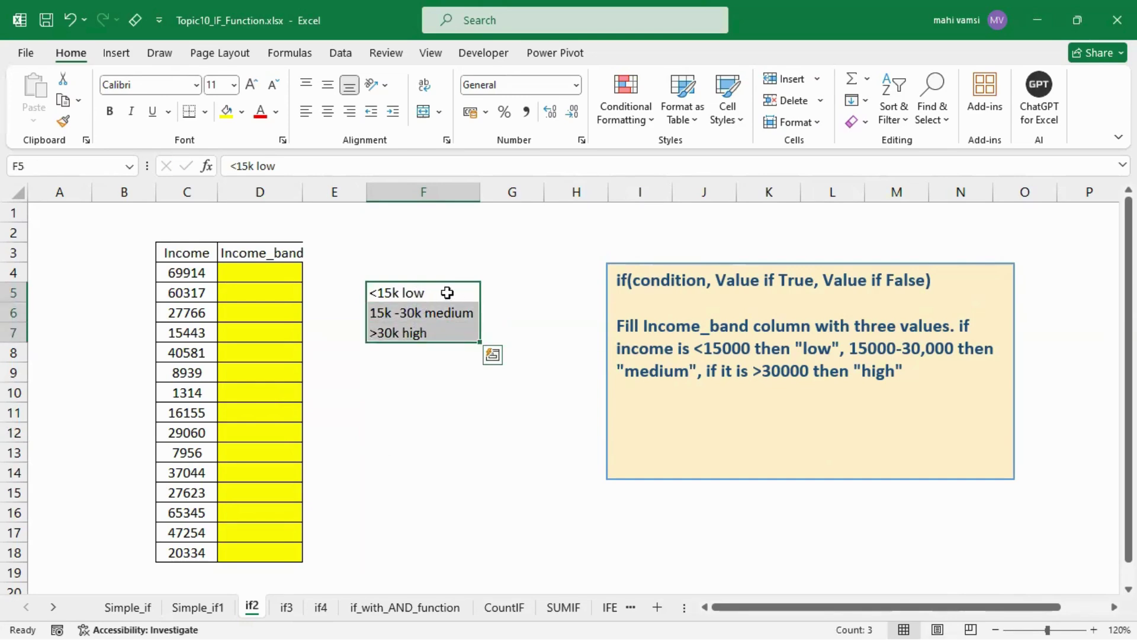
left_click(437, 251)
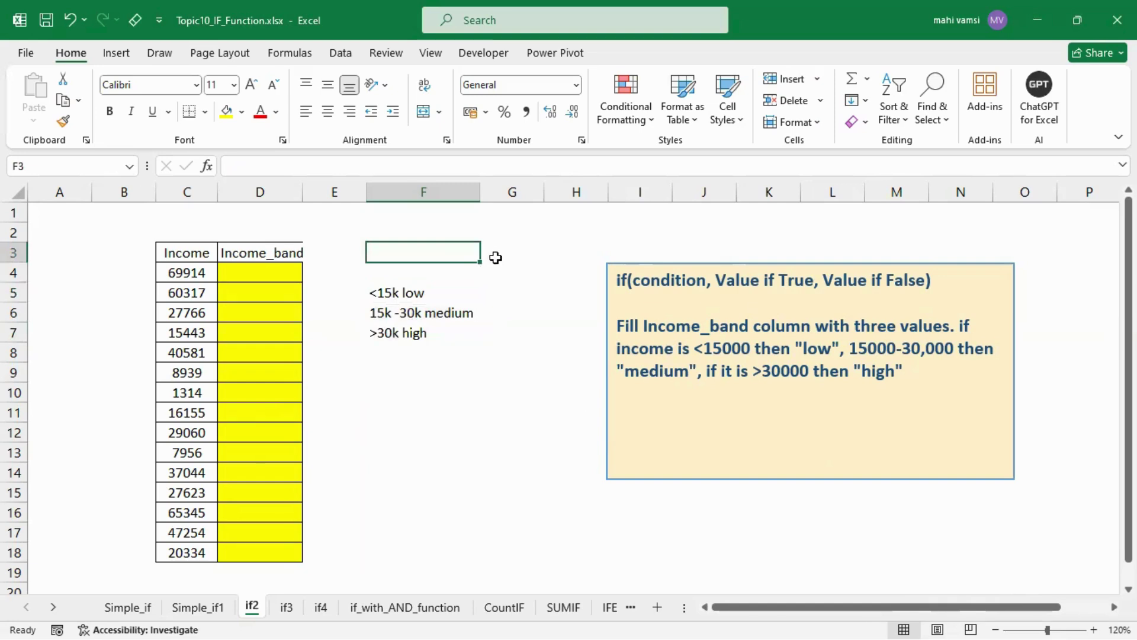
type("2ifs")
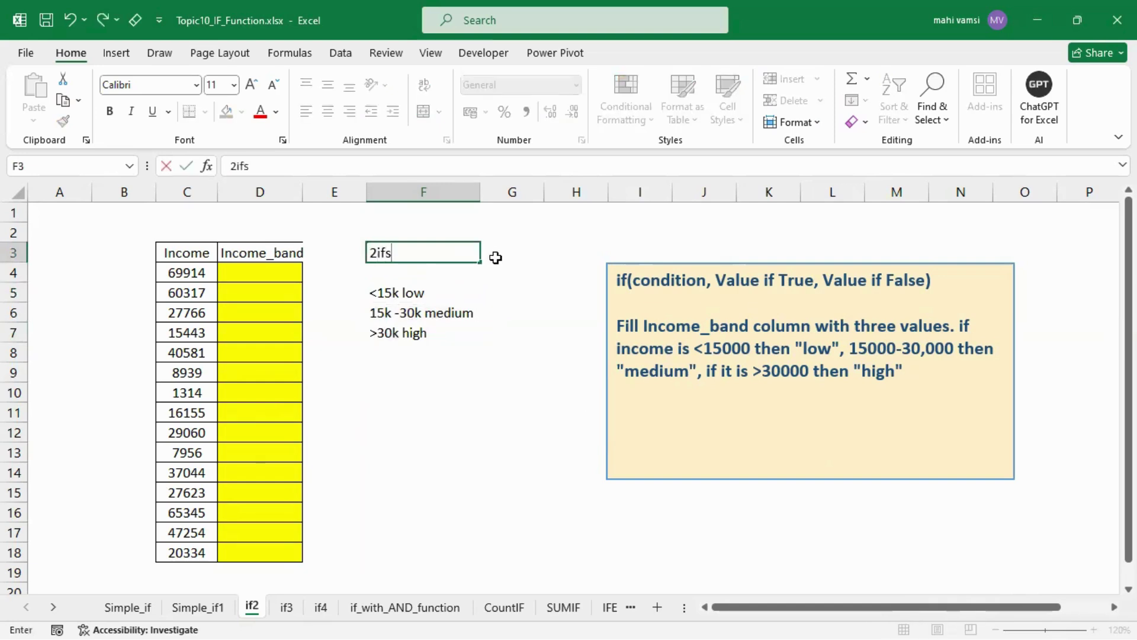
key("Return")
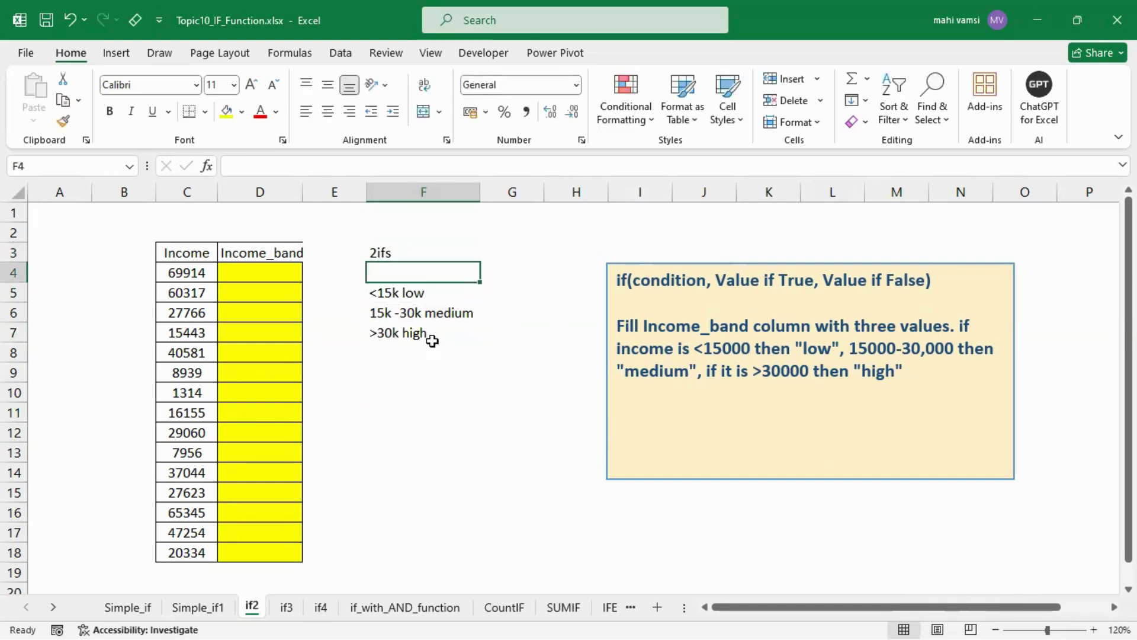
left_click(1094, 630)
scroll(517, 426, "down", 1)
scroll(517, 426, "up", 1)
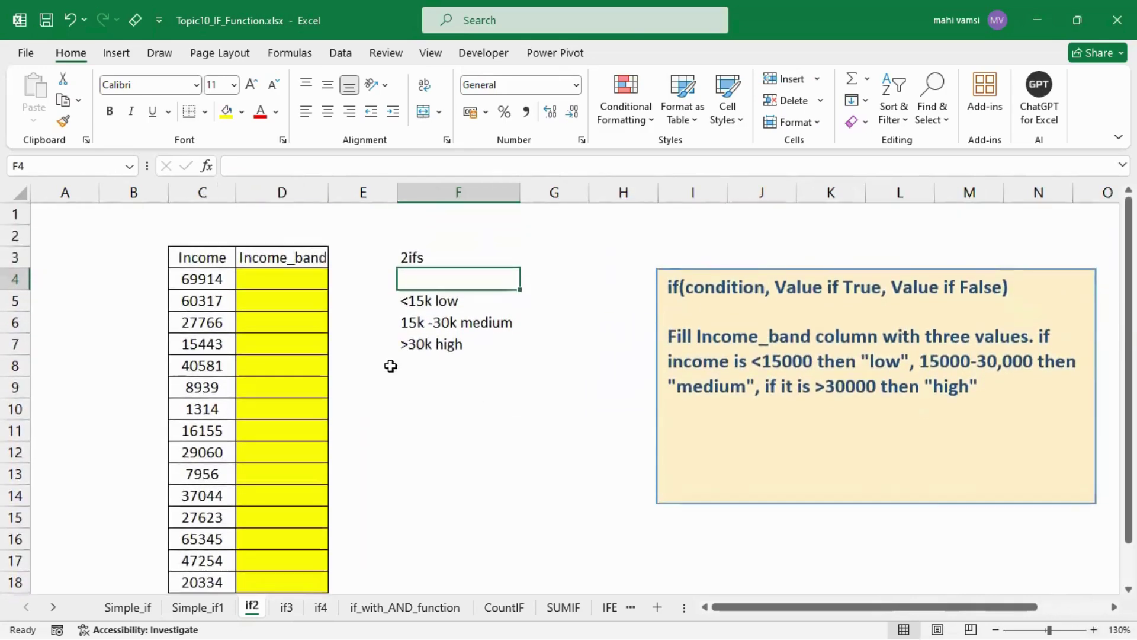
Step: Begin an IF formula in D4 that returns "low" when the income in C4 is below 15000
left_click(264, 275)
type("=if")
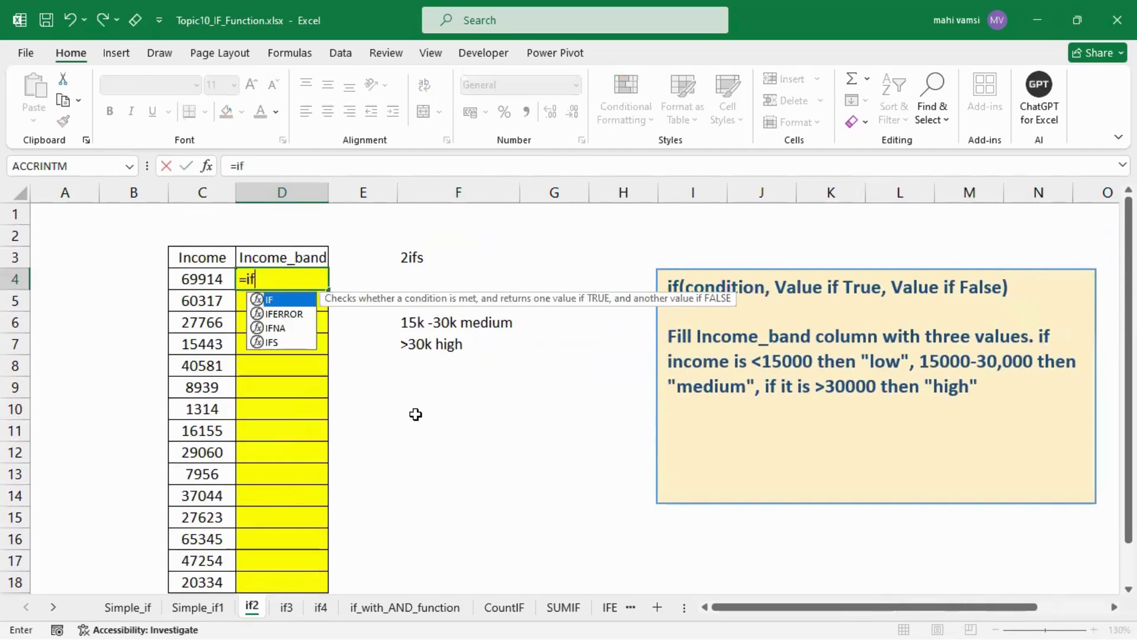
key("Tab")
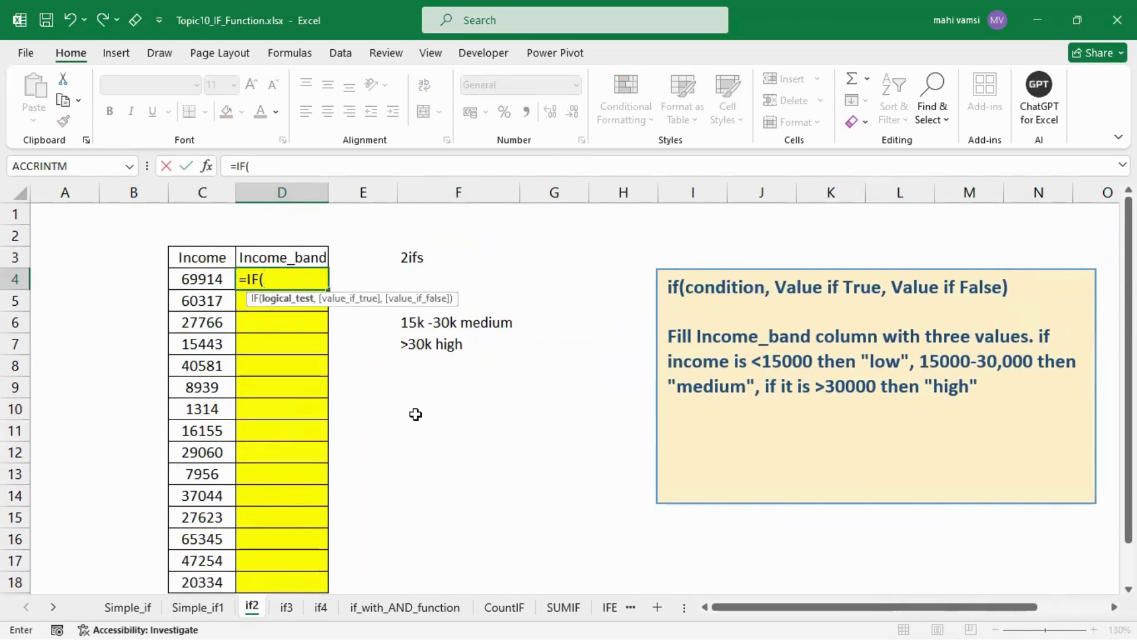
left_click(191, 279)
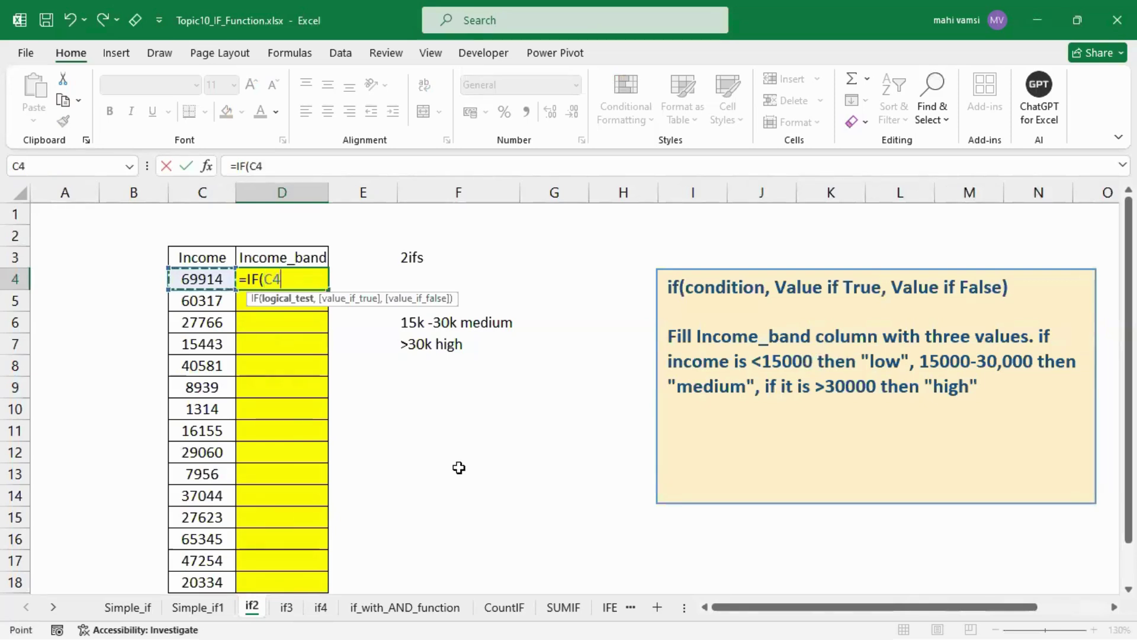
type("<1500")
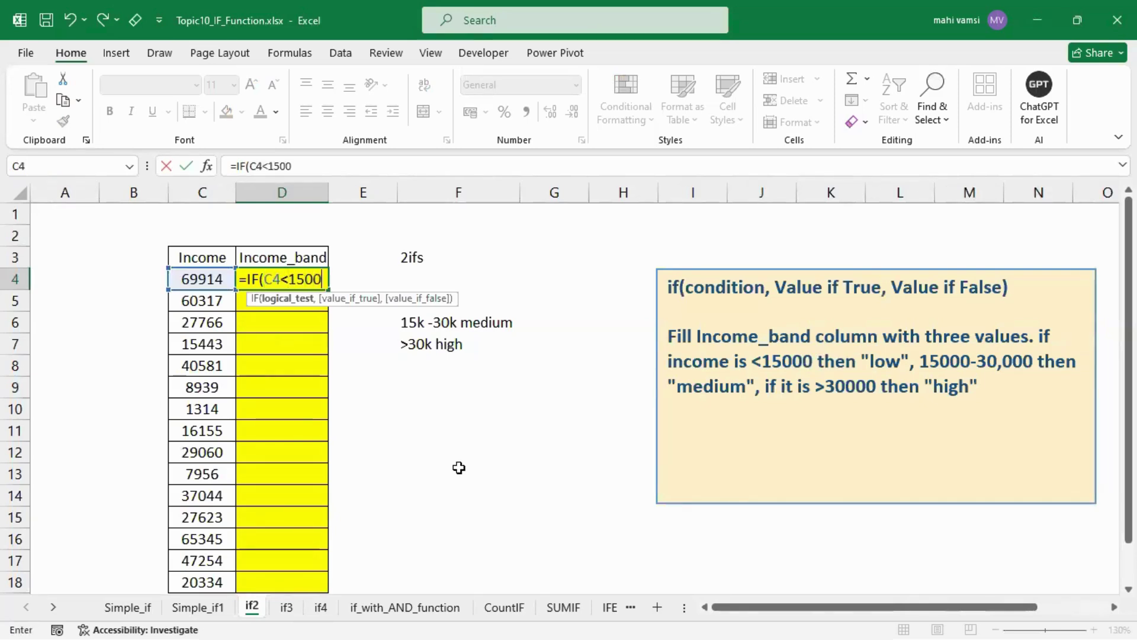
type("0,\"low")
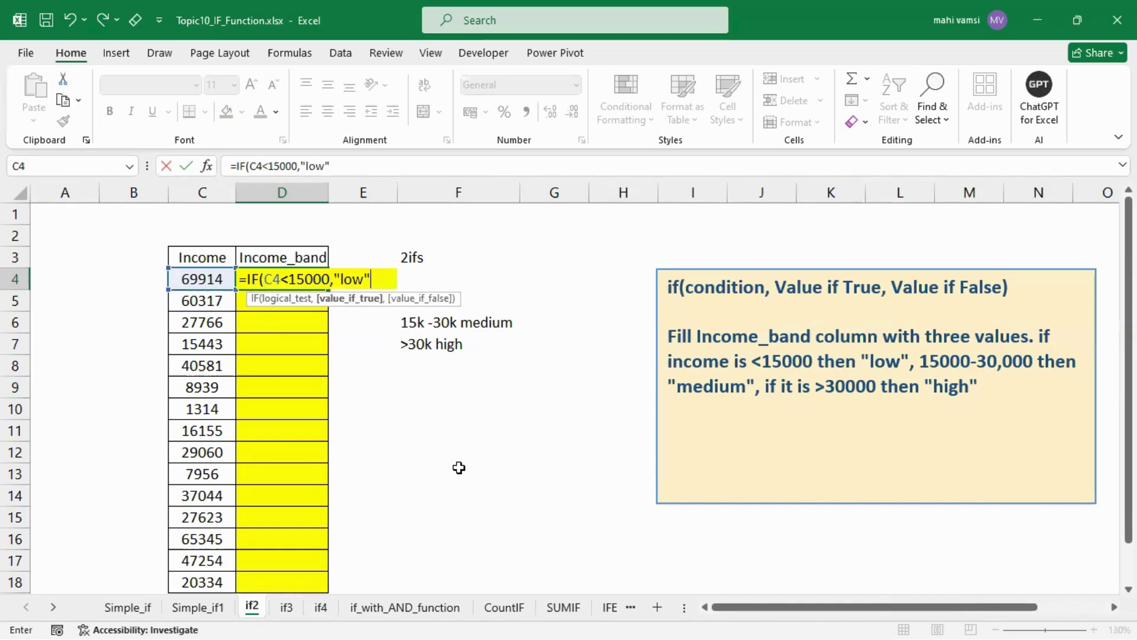
Step: Complete the D4 formula with a nested IF that returns "medium" when C4<30000 and otherwise "high"
type(",if")
key("Tab")
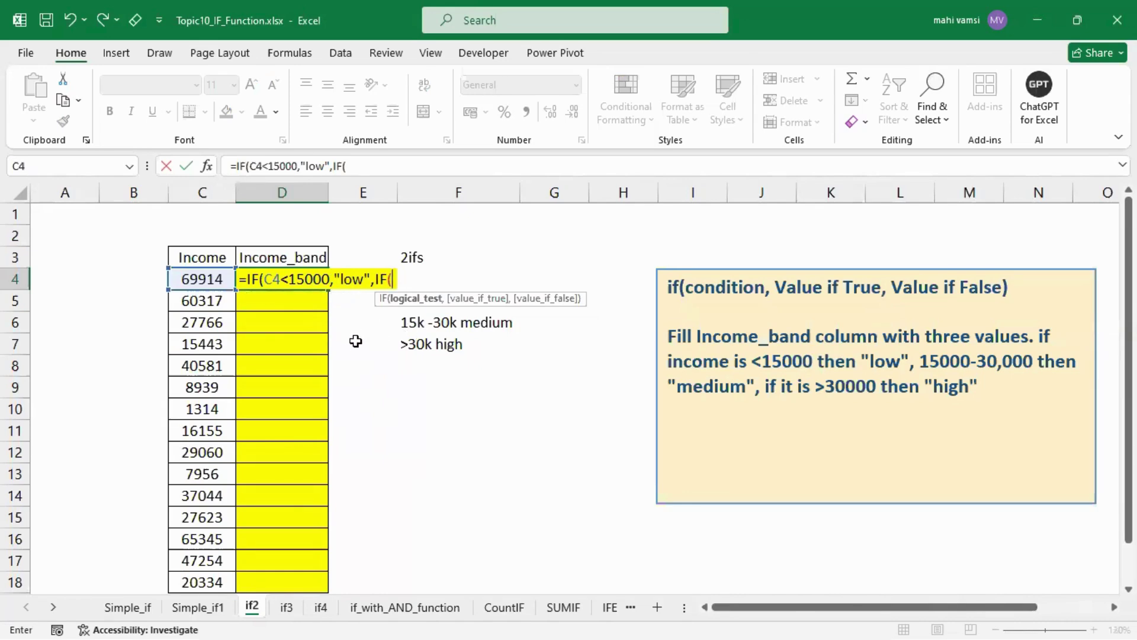
left_click(202, 280)
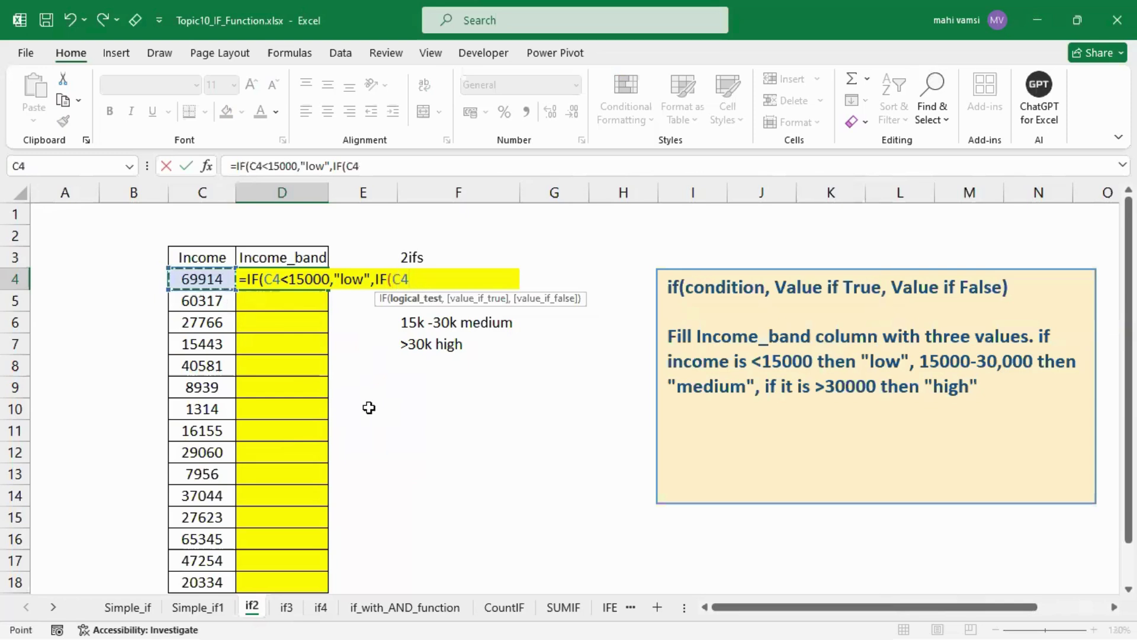
type("<30000")
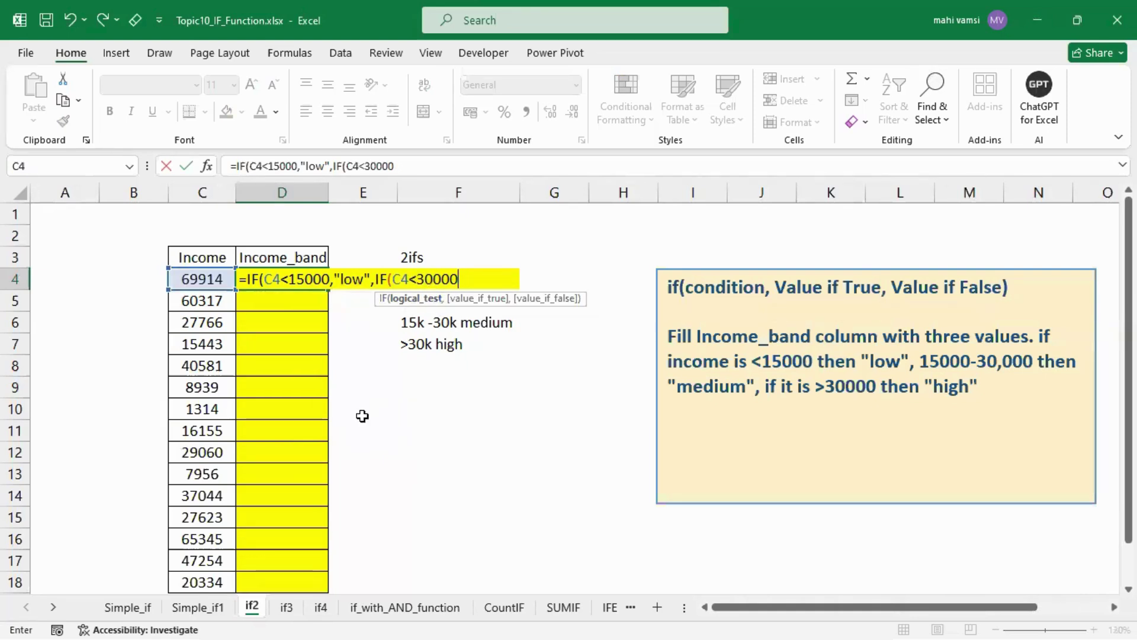
type(",\"med")
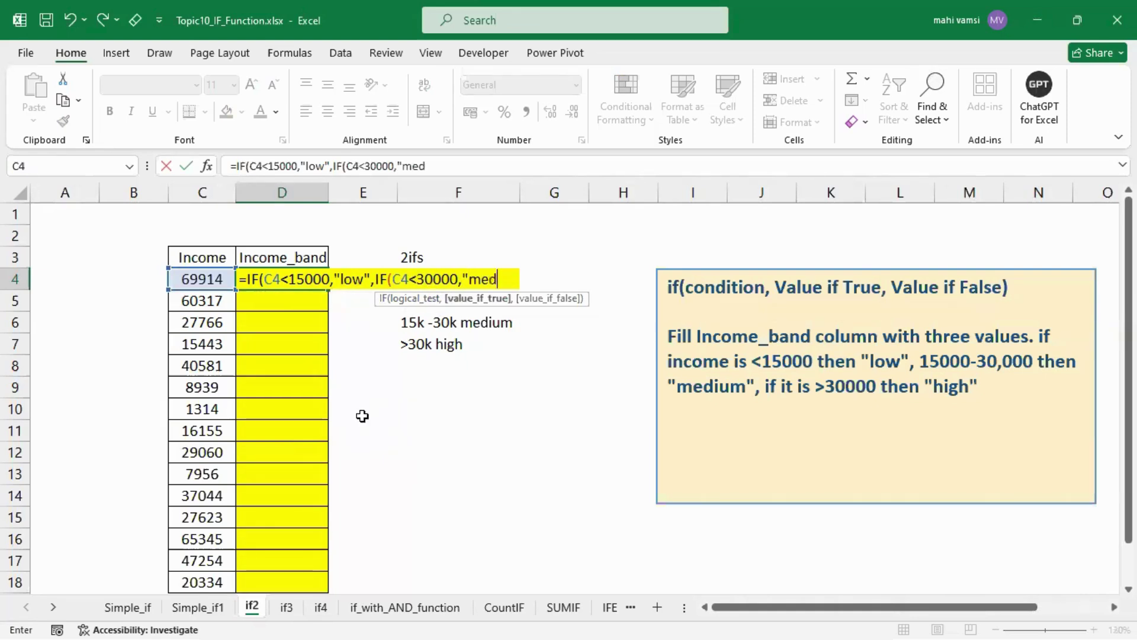
type("ium\"")
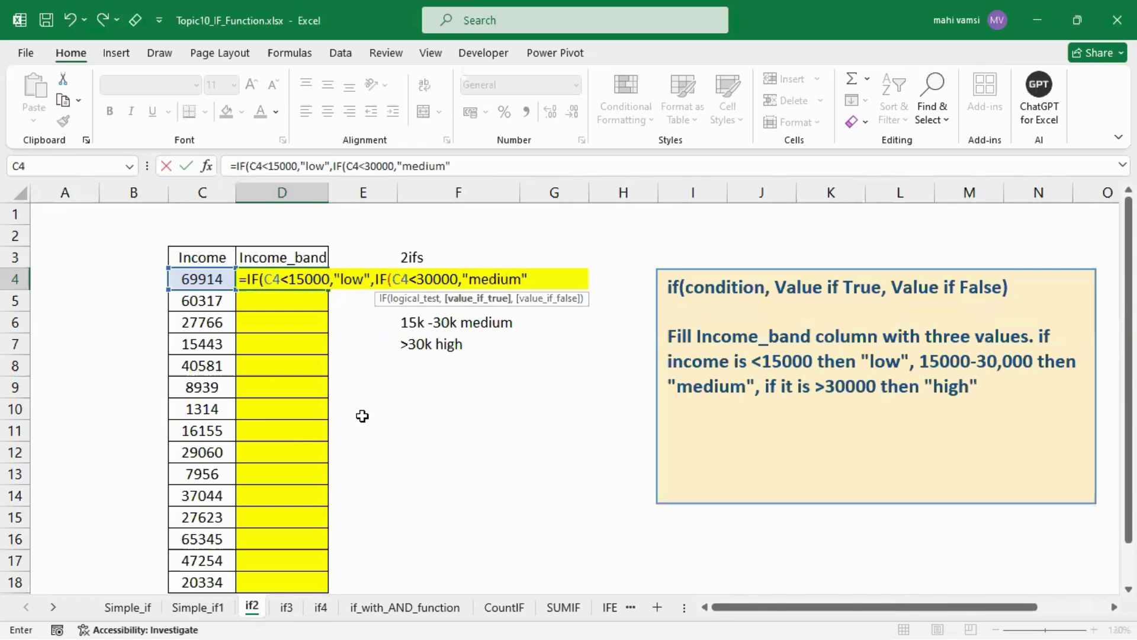
type(",")
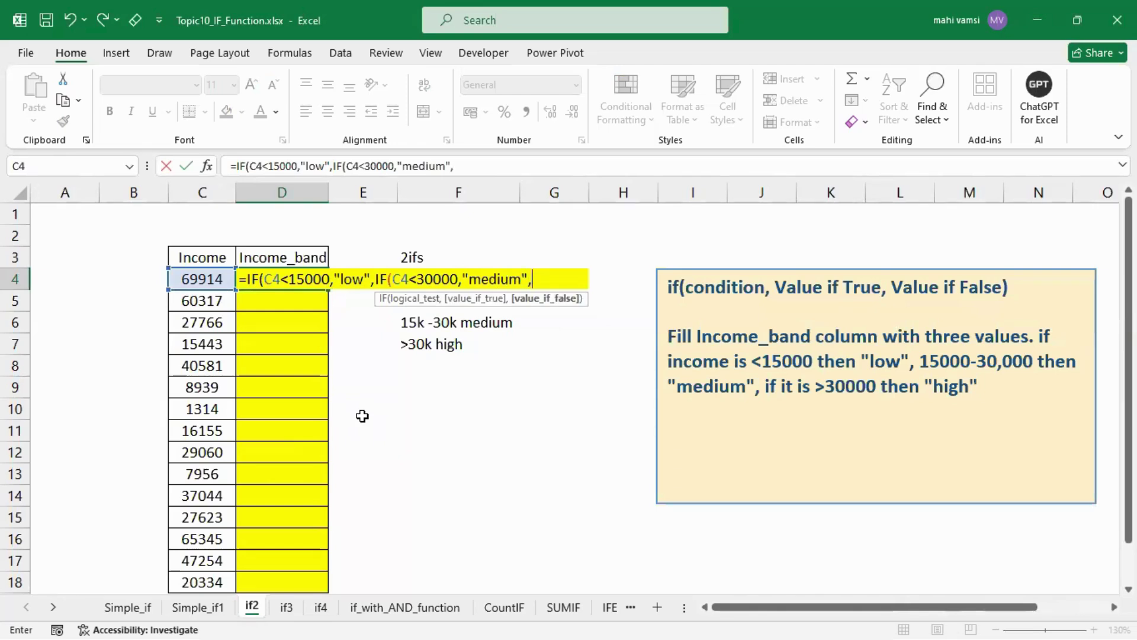
type("\"high")
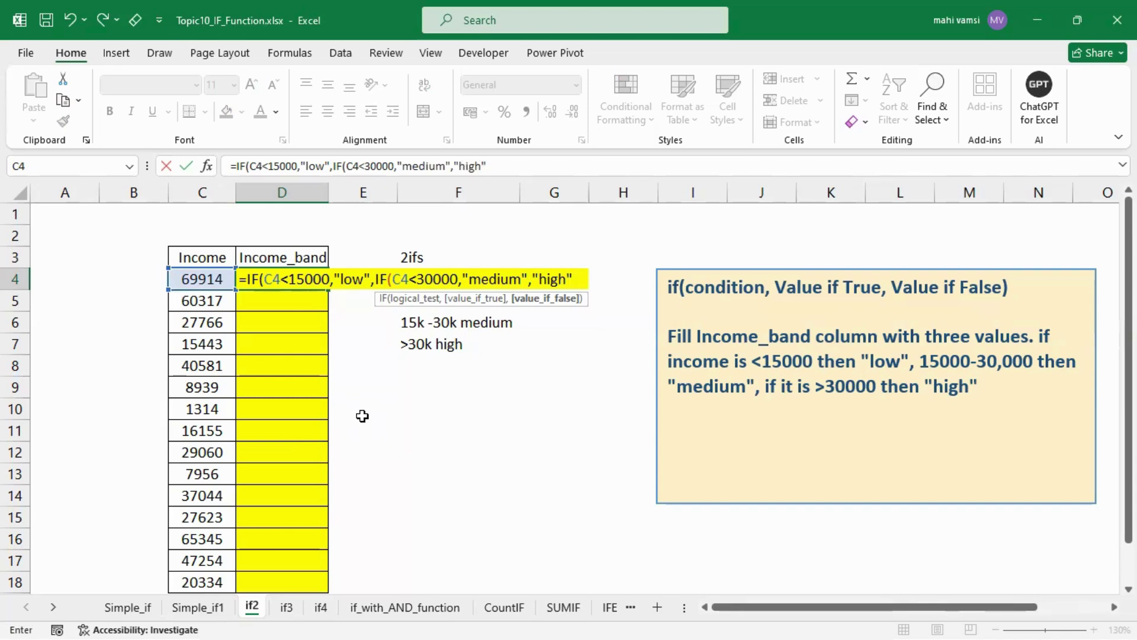
type("\")")
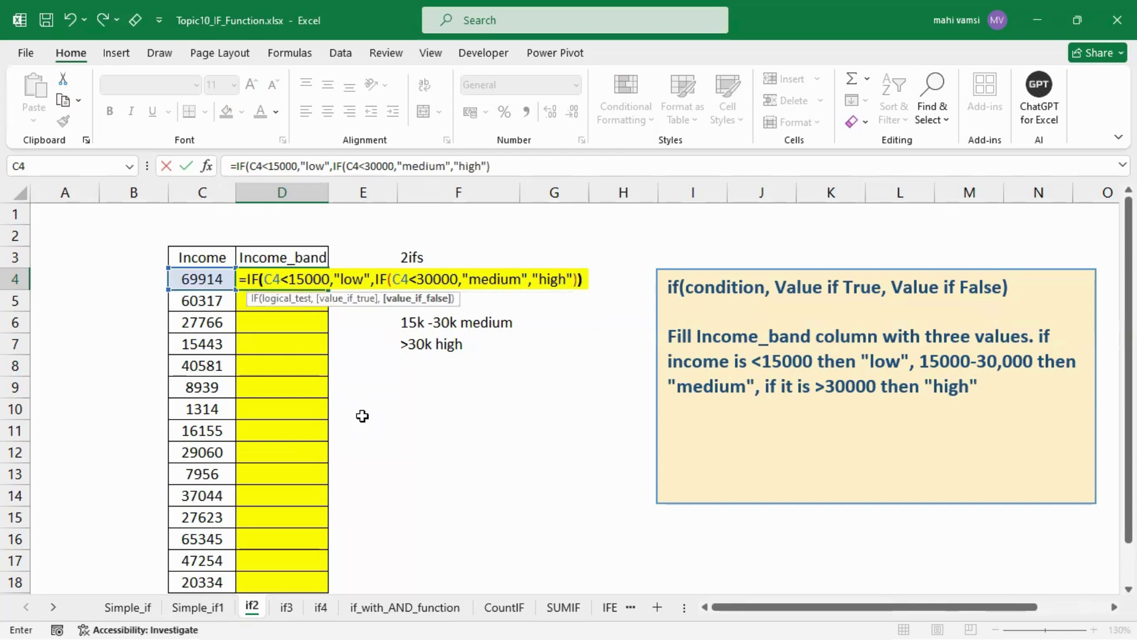
type(")")
key("BackSpace")
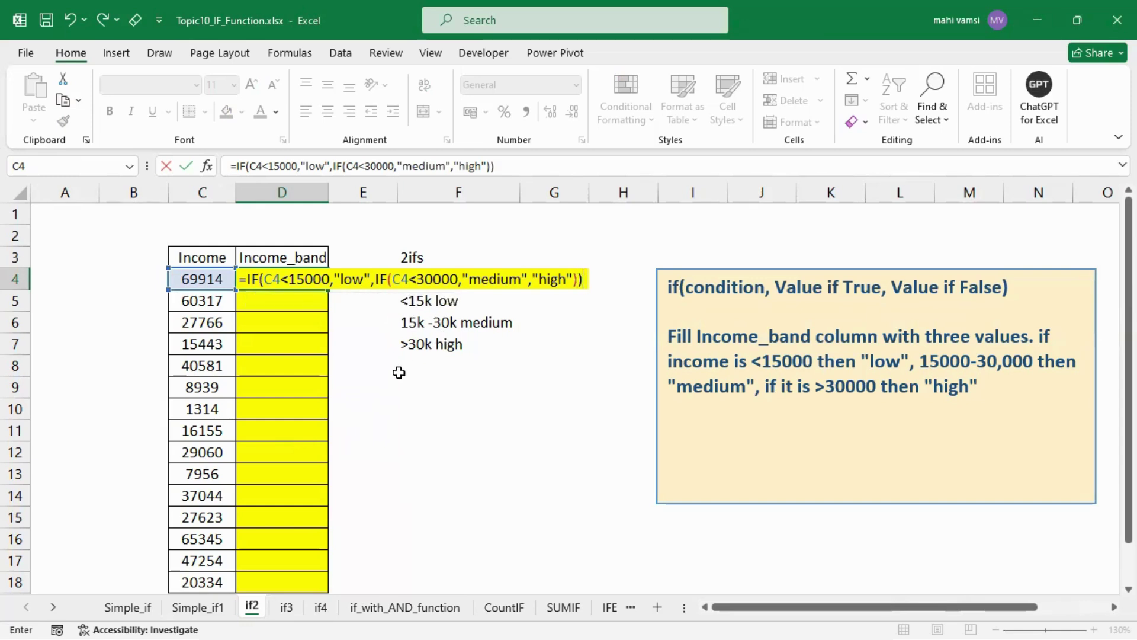
key("Return")
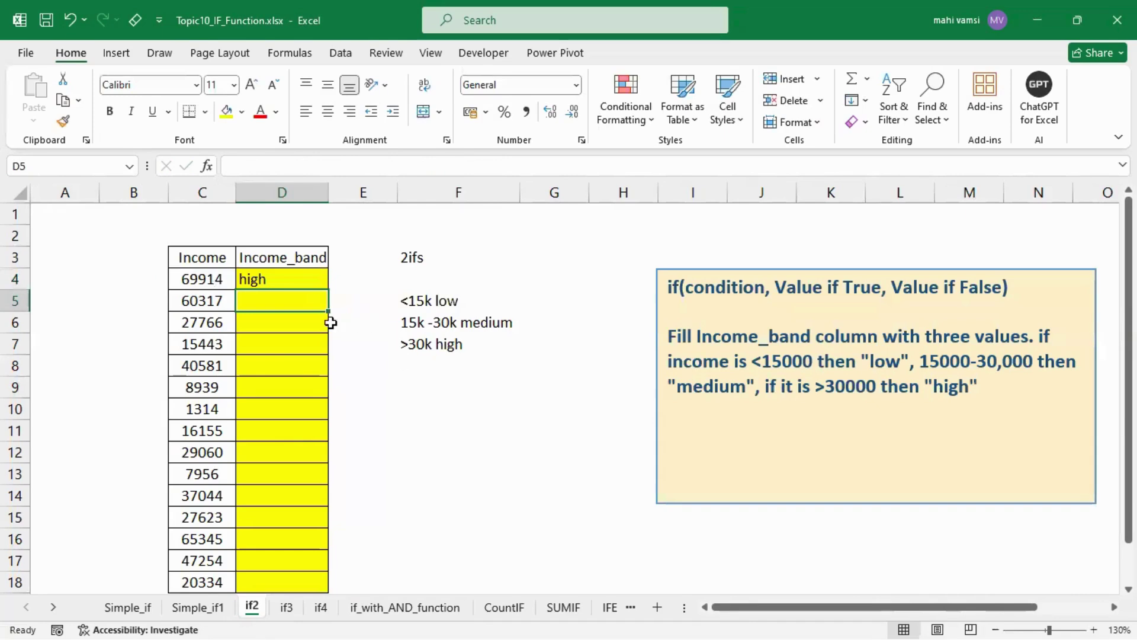
Step: Test the D4 band formula by setting the income in C4 to 30000
left_click(279, 274)
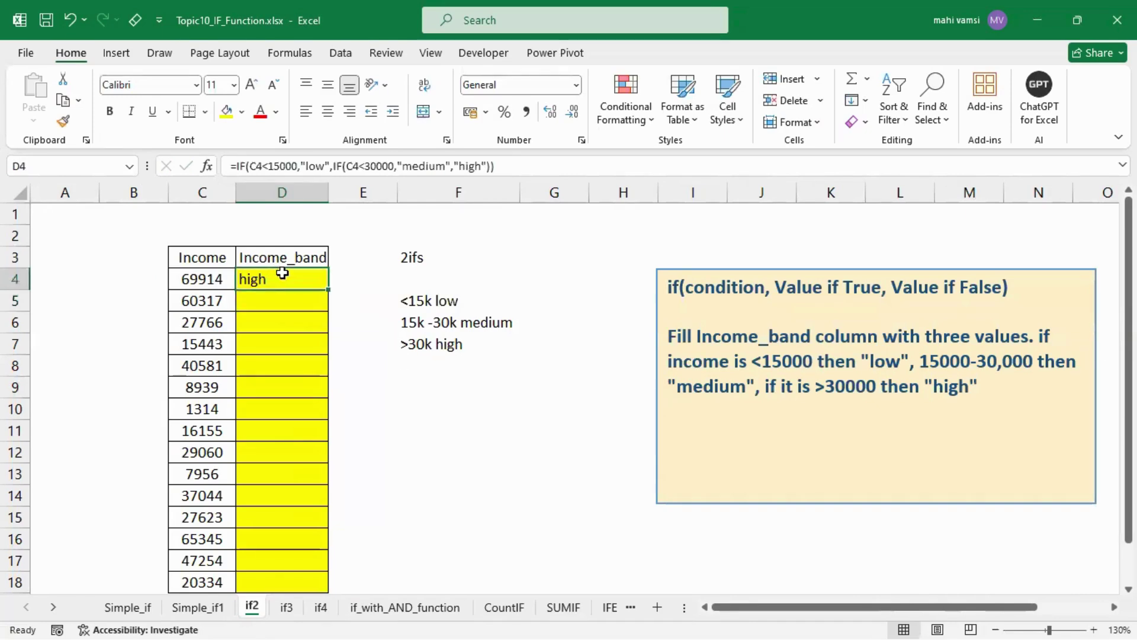
left_click(195, 280)
left_click(246, 279)
left_click(222, 280)
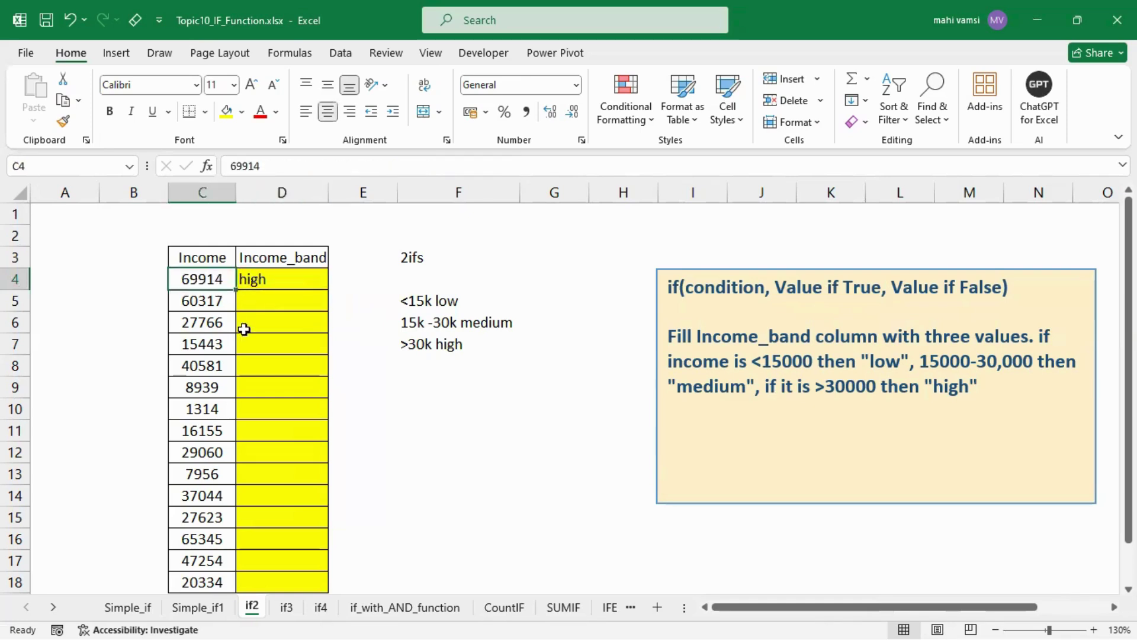
type("30000")
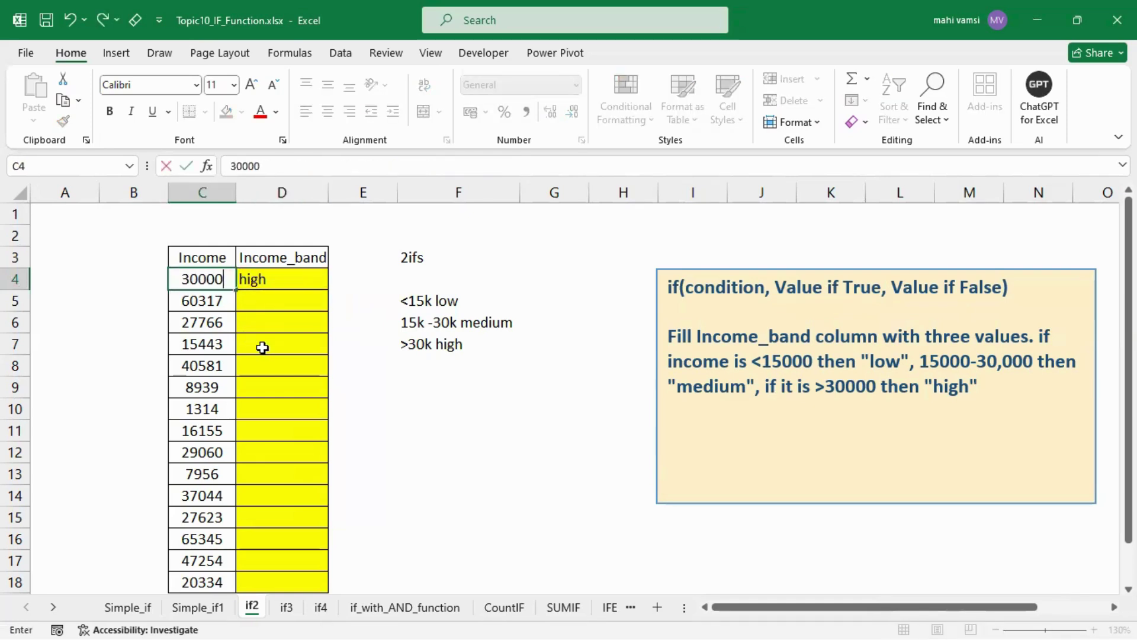
key("Return")
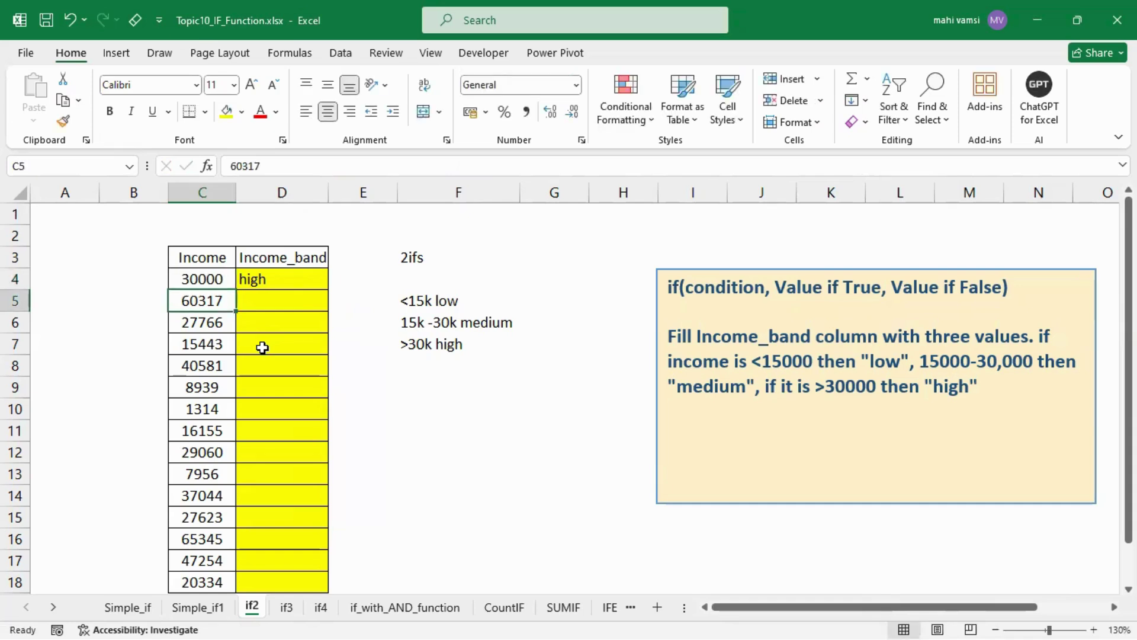
Step: Test the band formula with low incomes in C4, entering 1 and 1499 in turn
key("Up")
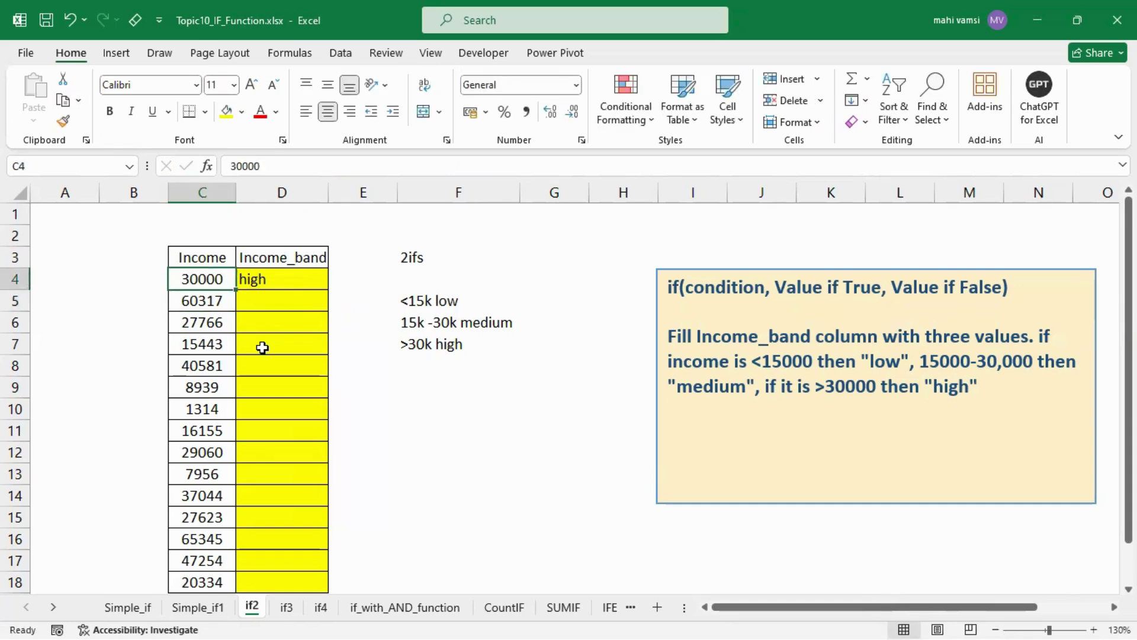
type("1")
key("Return")
key("Up")
type("1499")
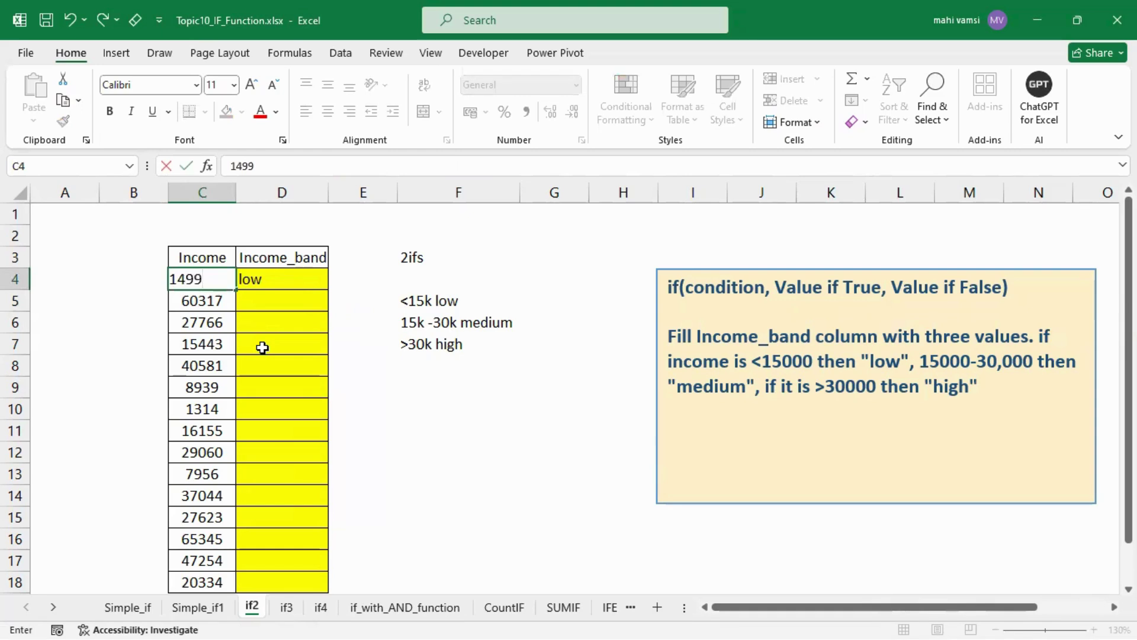
key("Return")
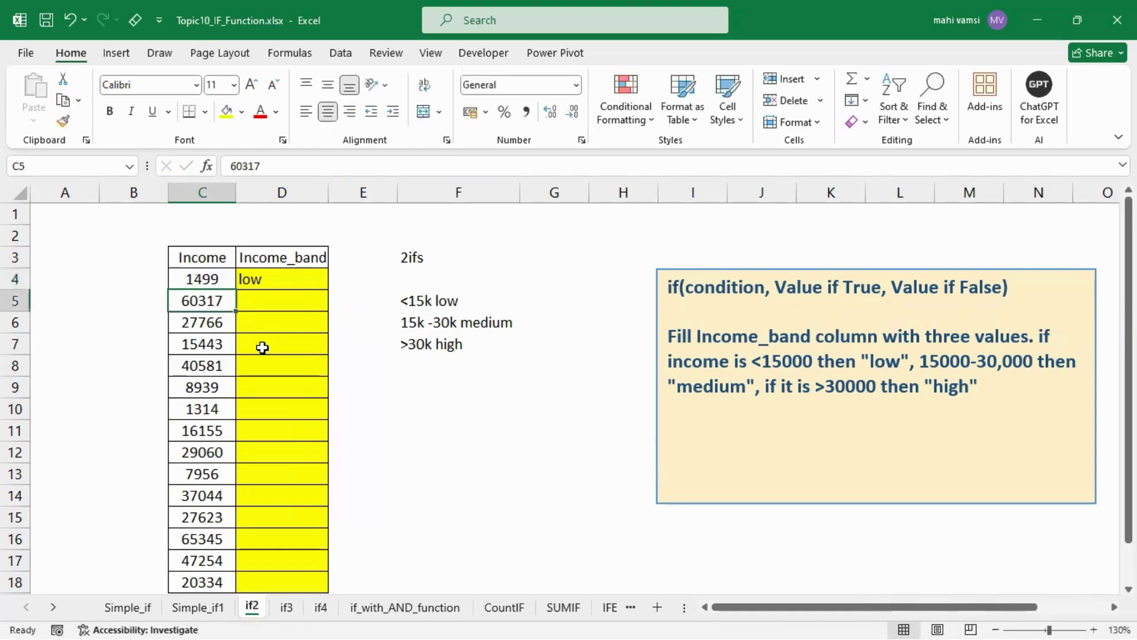
Step: Enter 1500 as the income in C4 and extend it to 15000 to test the low/medium boundary
key("Up")
type("1500")
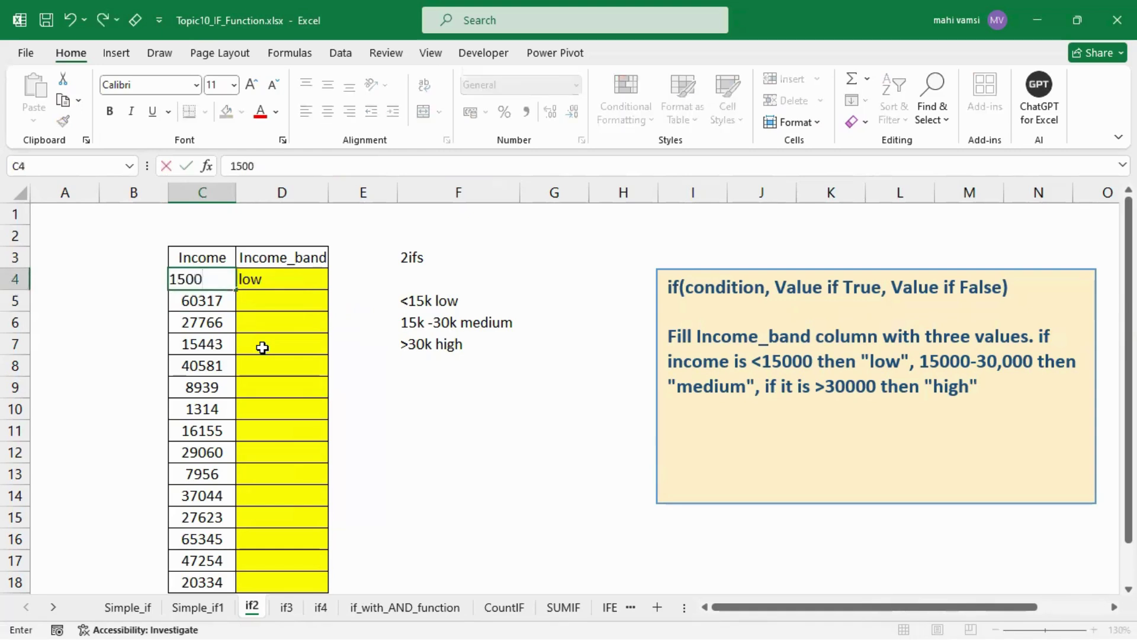
key("Return")
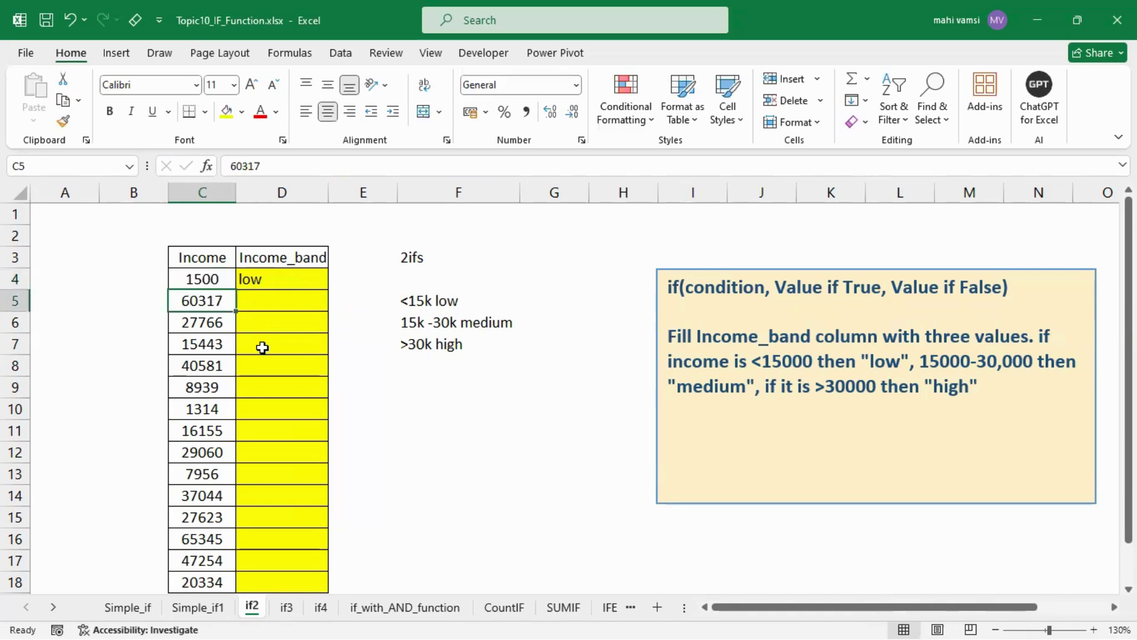
key("Up")
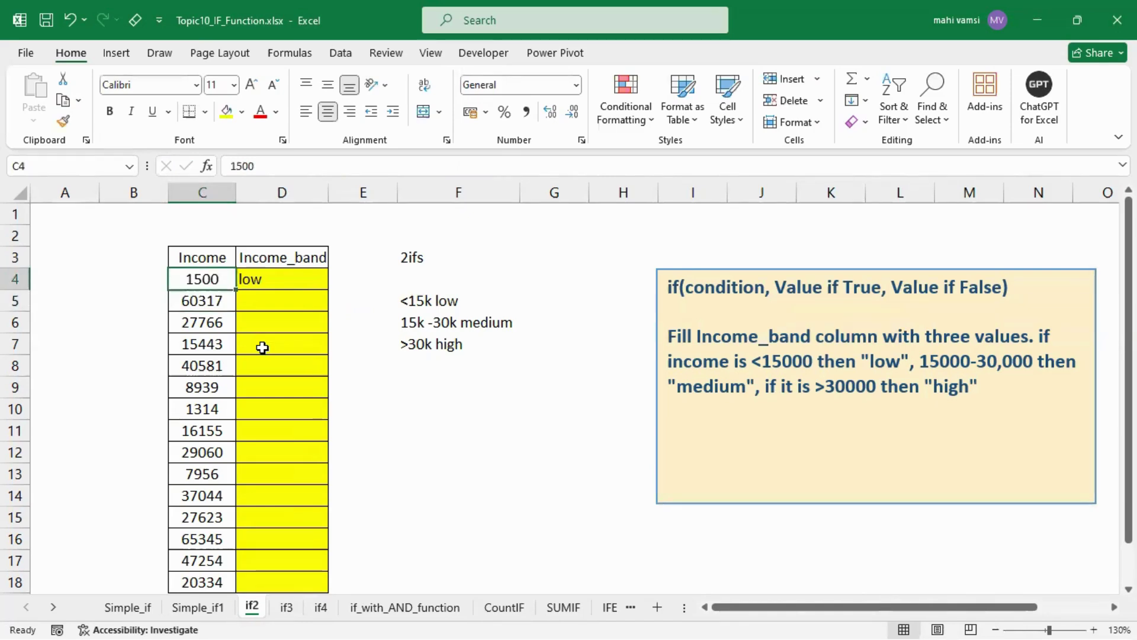
key("F2")
type("0")
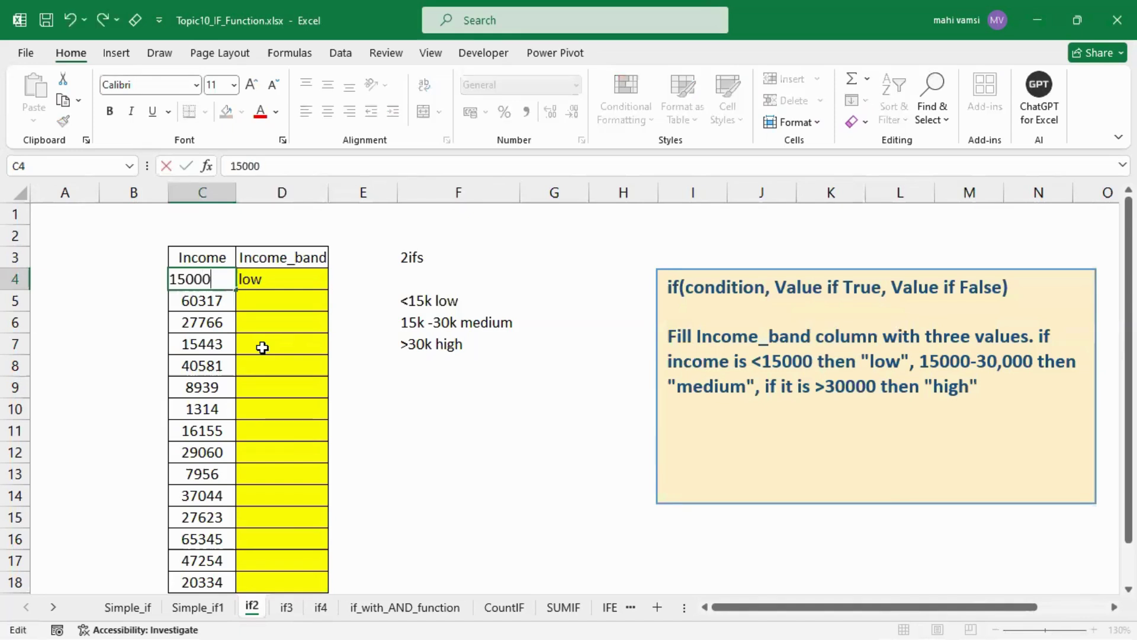
key("Return")
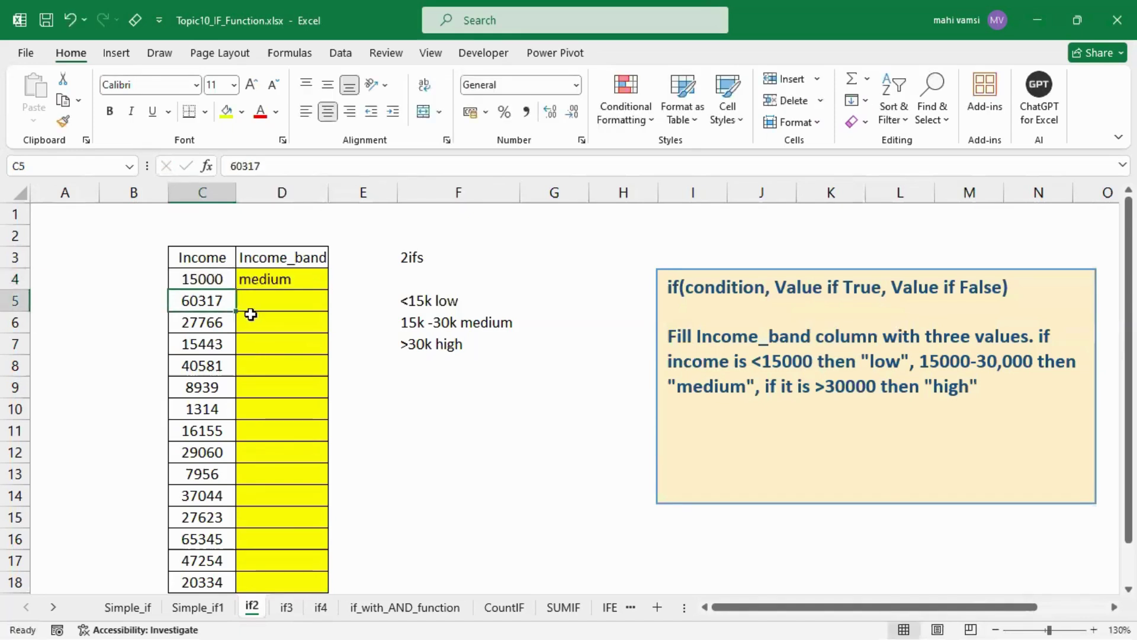
Step: On the if3 sheet, autofit all column widths and go through the headings from Glucose_level to Glucose_level_band
left_click(285, 607)
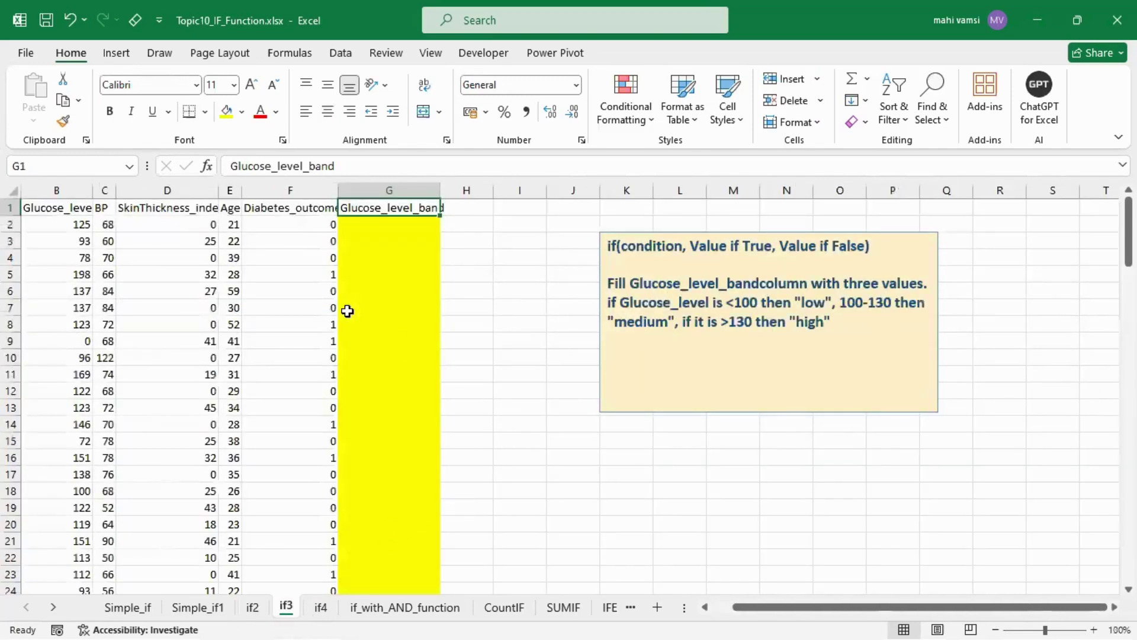
left_click(13, 191)
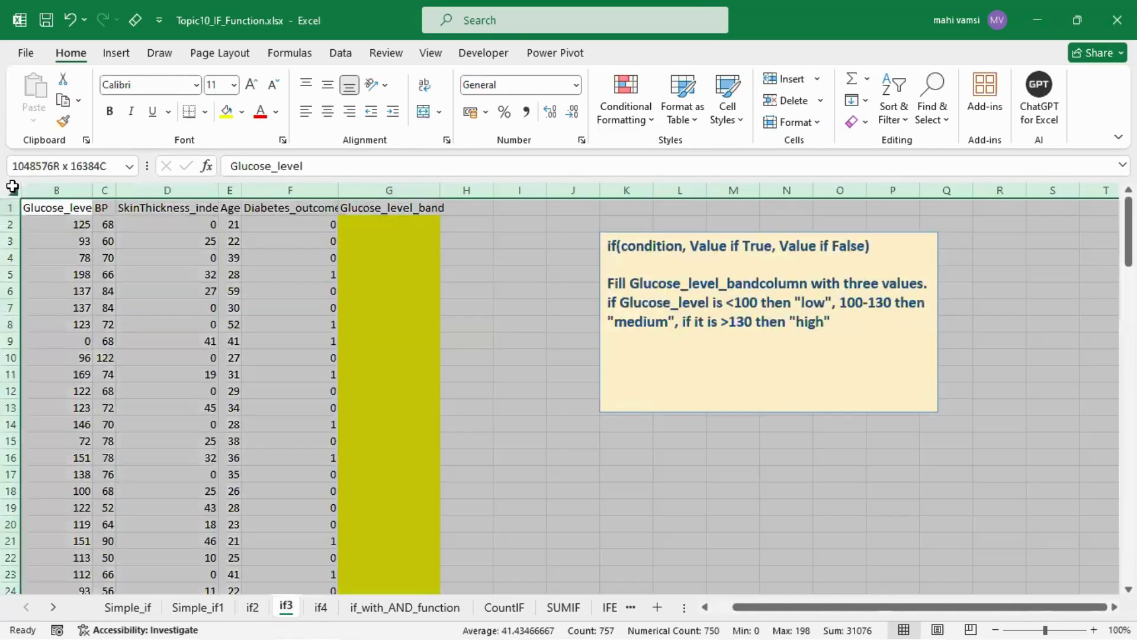
double_click(93, 190)
left_click(61, 208)
left_click(109, 206)
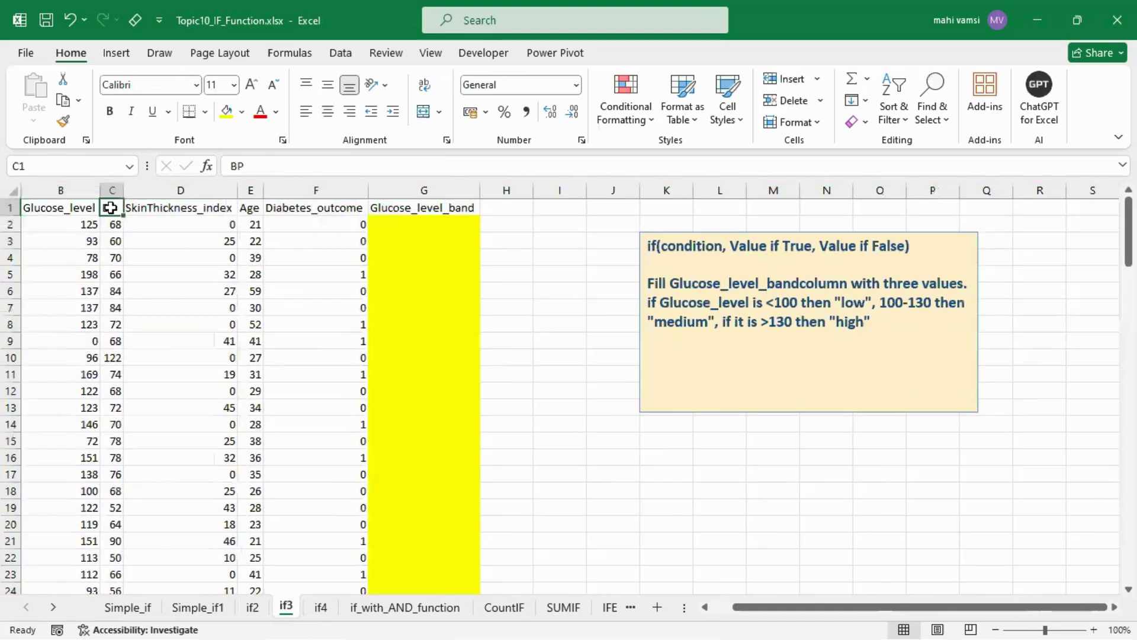
left_click(169, 208)
left_click(249, 208)
left_click(312, 209)
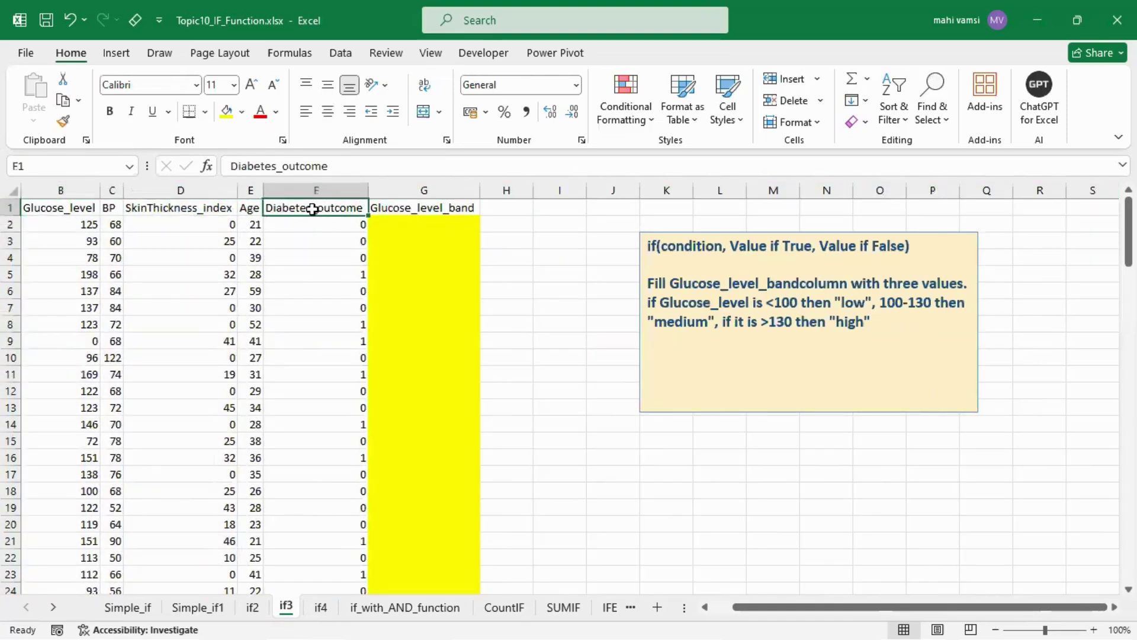
left_click(402, 212)
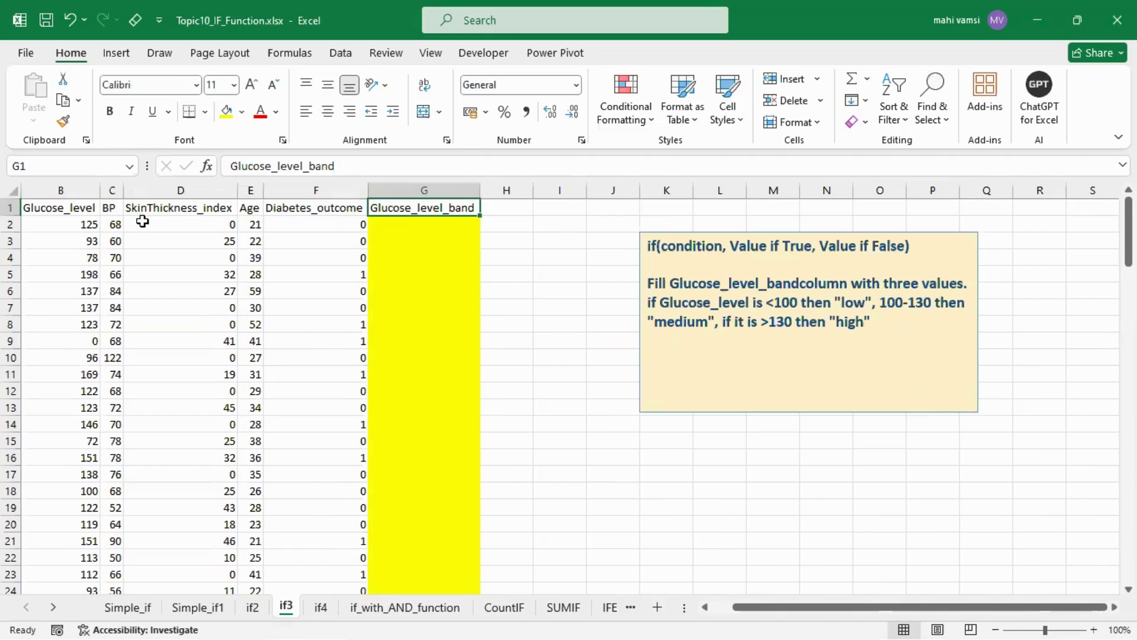
Step: Format the header cells B1:G1 with bold red text on a yellow fill and select G2
left_click_drag(56, 207, 426, 210)
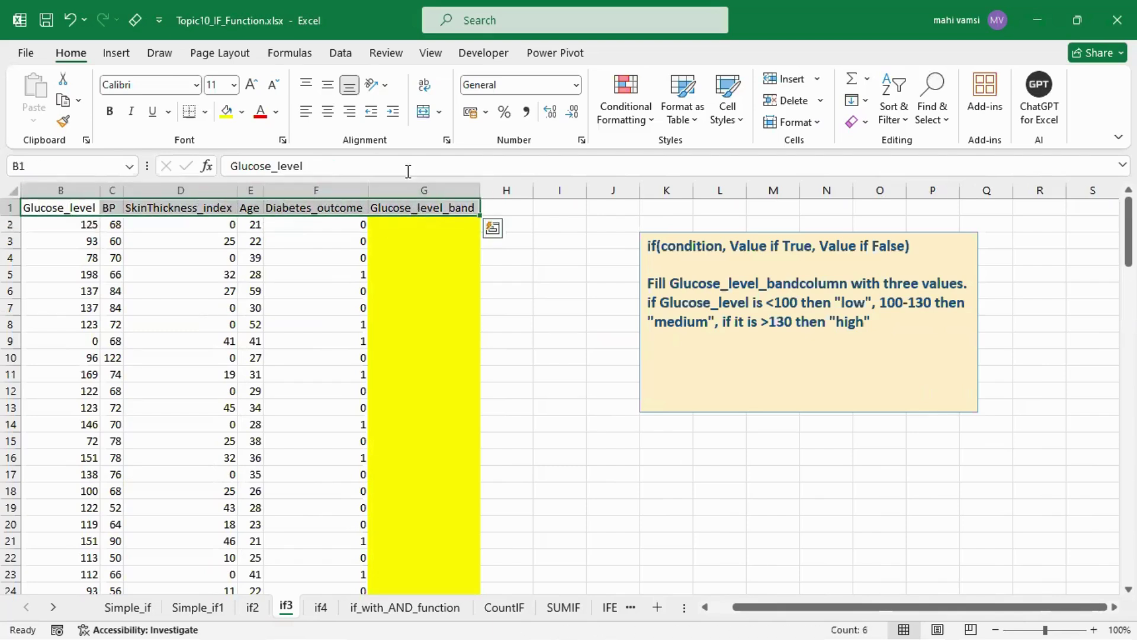
left_click(227, 112)
left_click(260, 113)
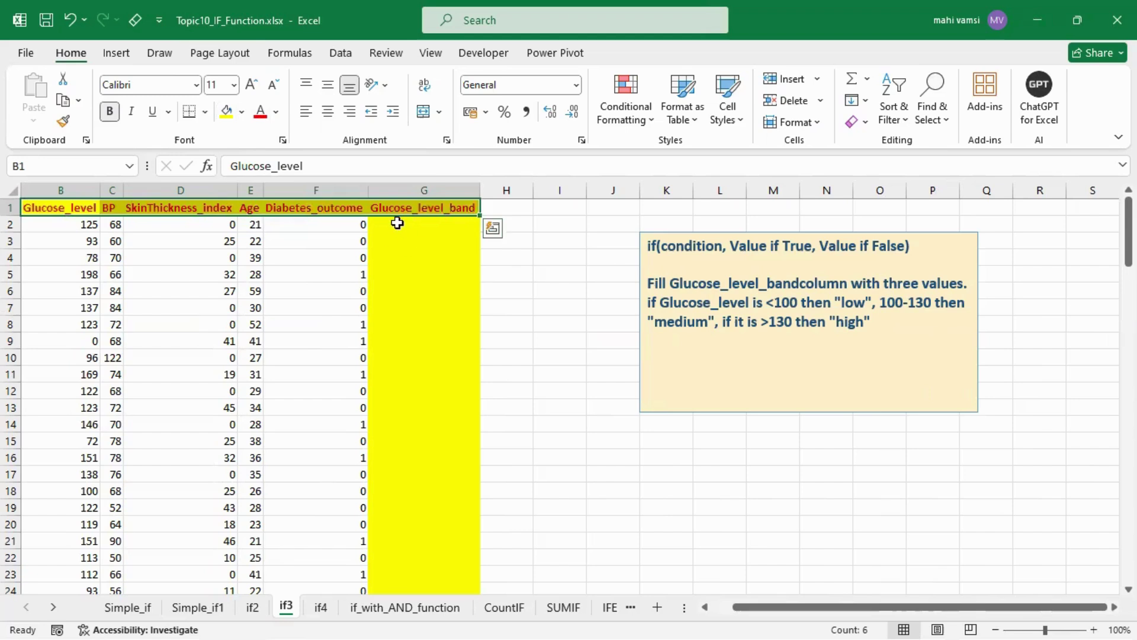
left_click(424, 228)
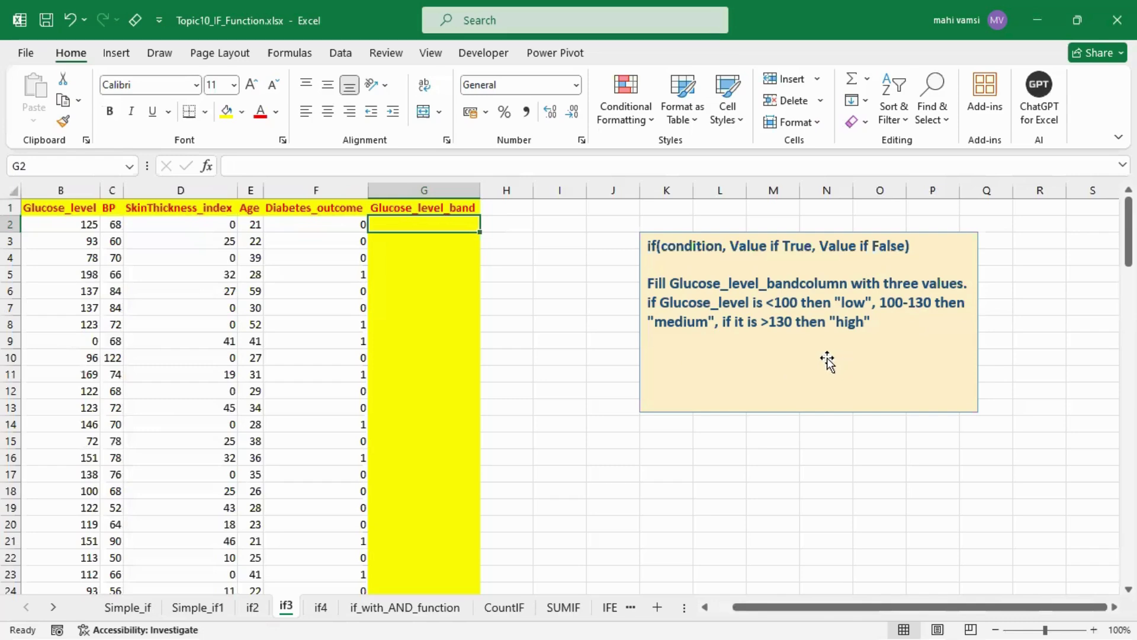
Step: Copy the Glucose_level header's formatting onto the Count_Pregnancies header in A1
left_click(1094, 630)
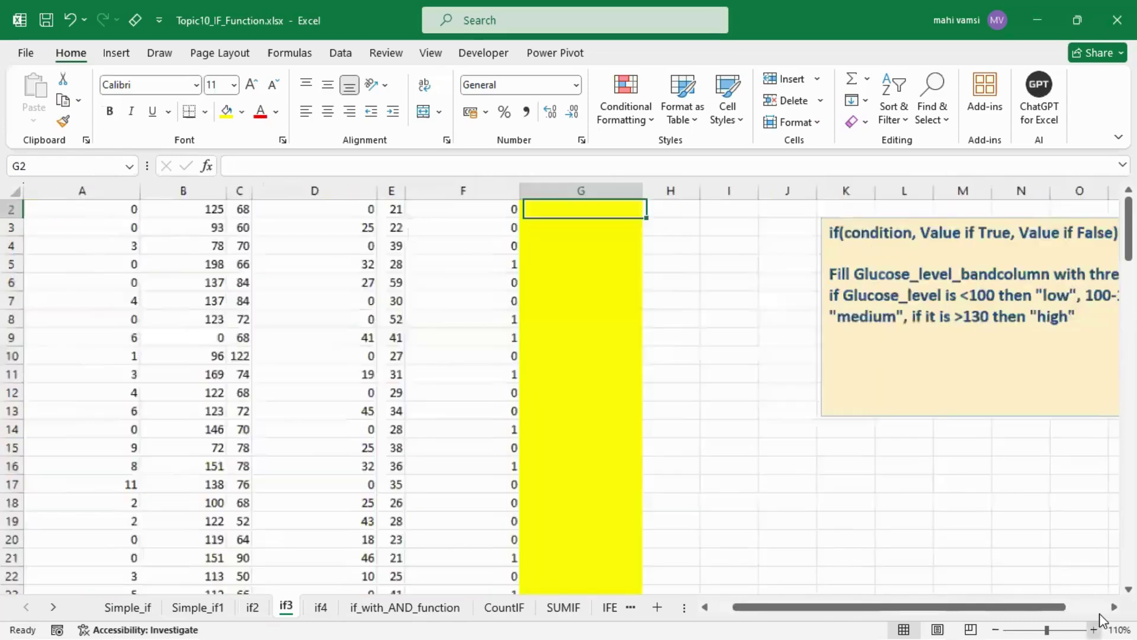
left_click(1094, 629)
scroll(948, 564, "up", 1)
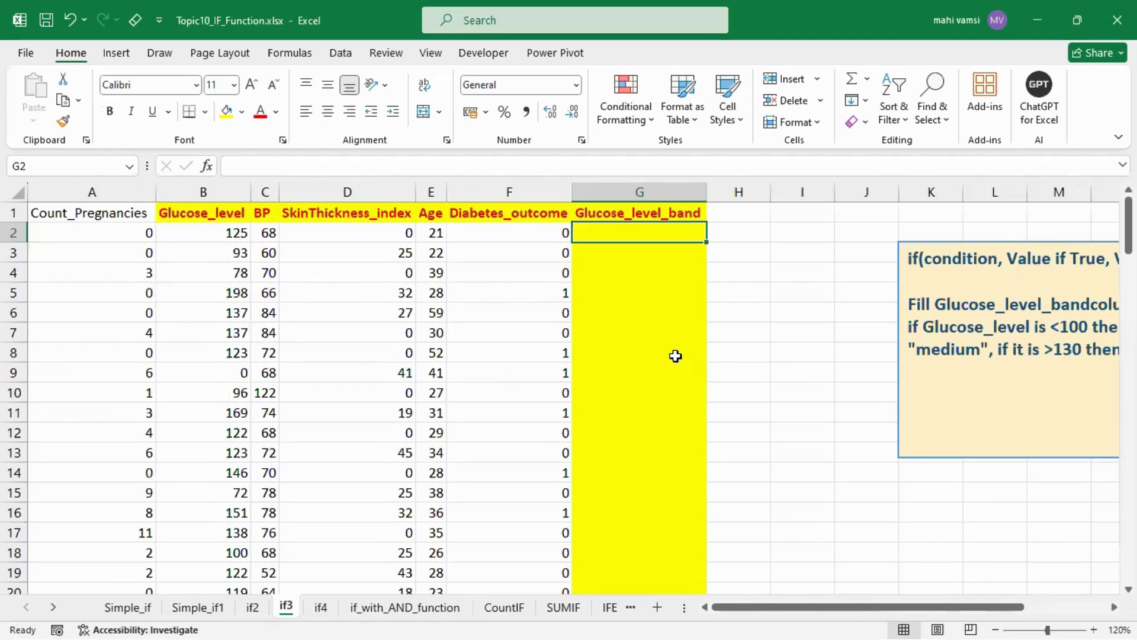
left_click(100, 217)
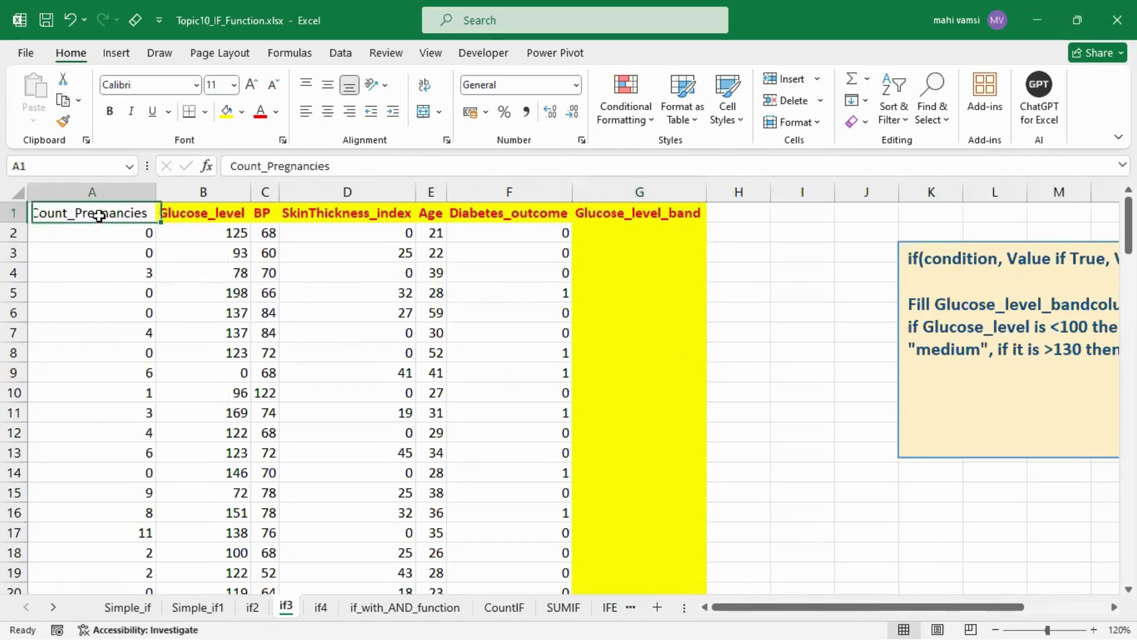
left_click(221, 211)
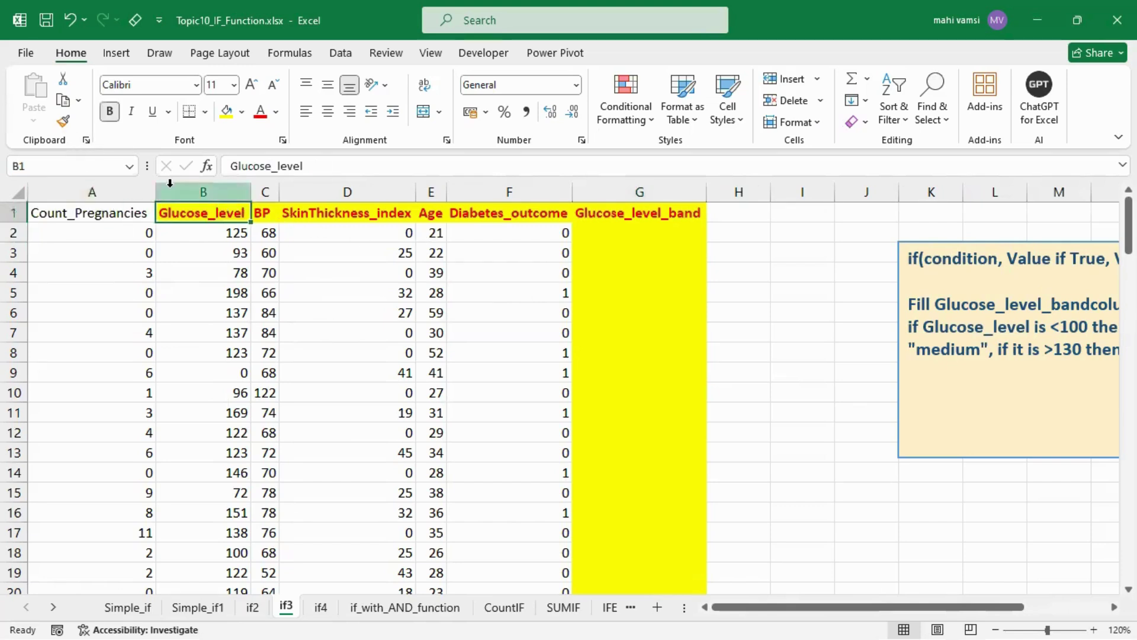
left_click(63, 122)
left_click(89, 214)
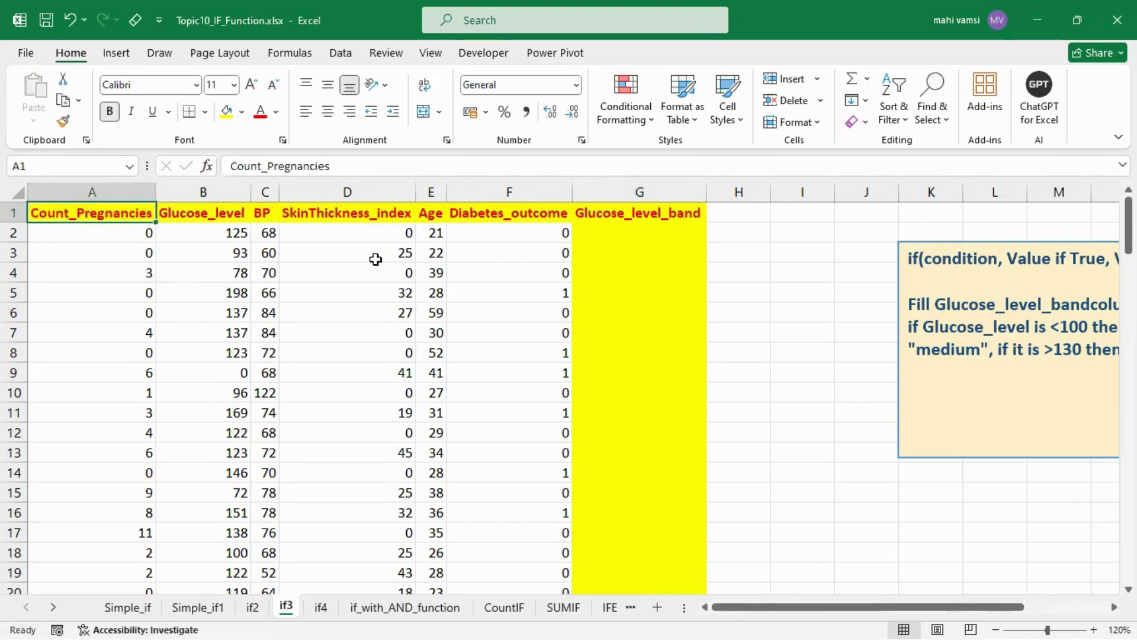
Step: Begin an IF formula in G2 that returns "Low" when B2<100, with a nested IF as its false value
left_click(607, 238)
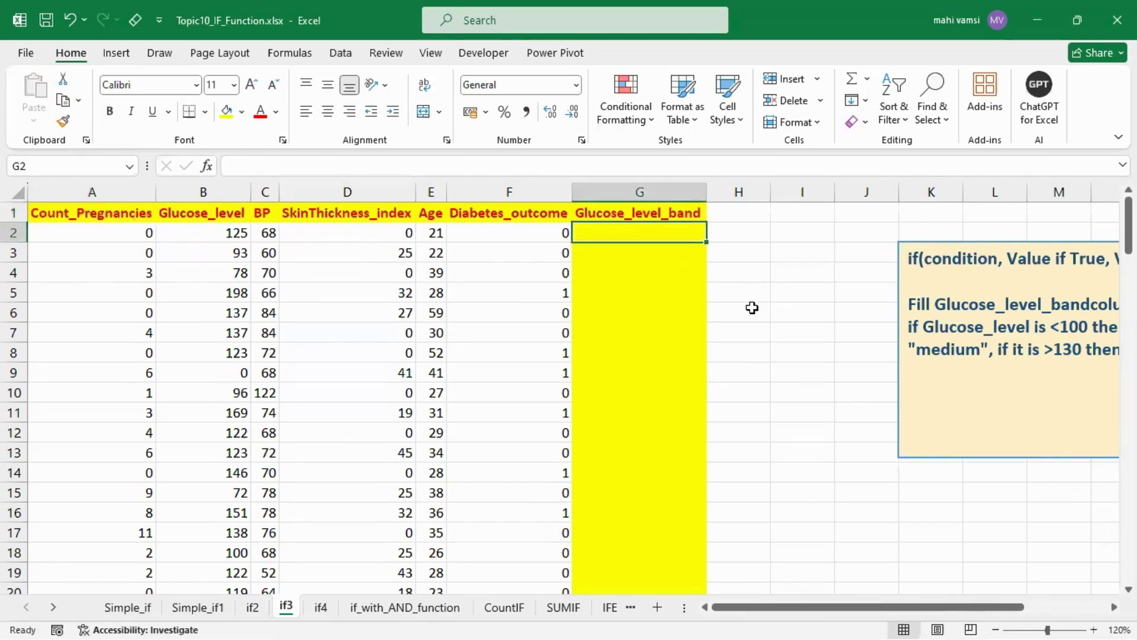
type("=")
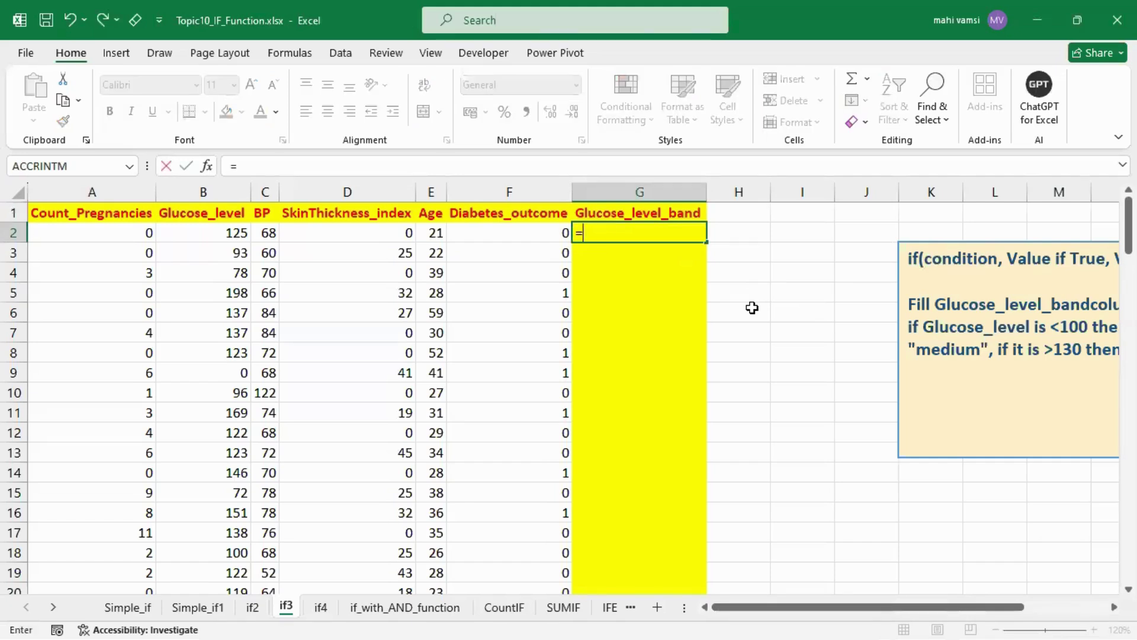
type("if")
key("Tab")
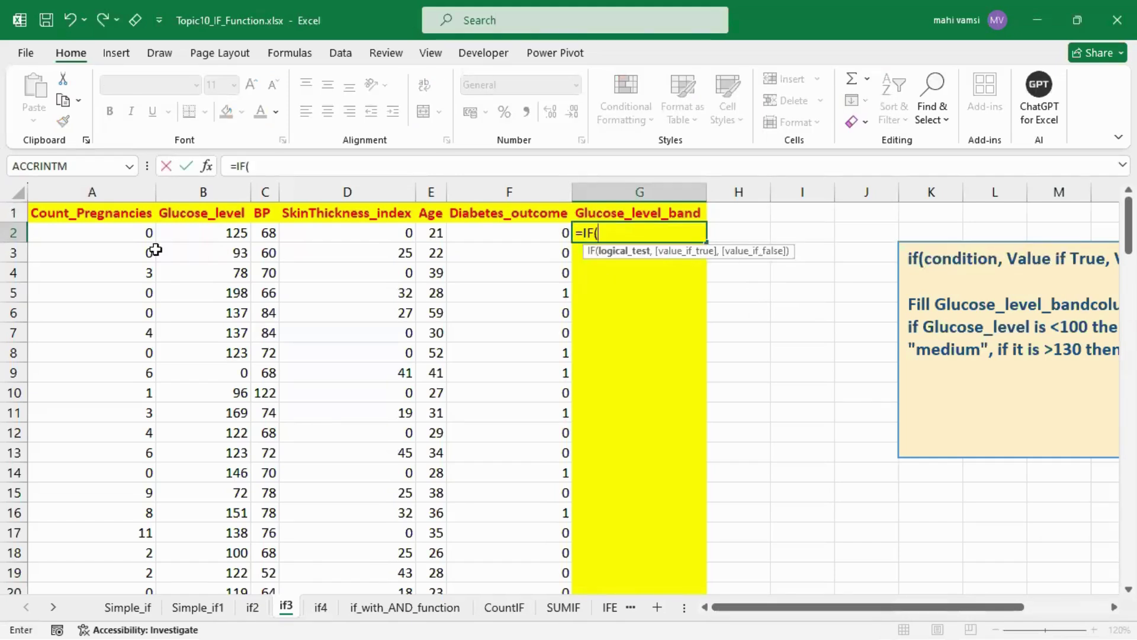
left_click(203, 232)
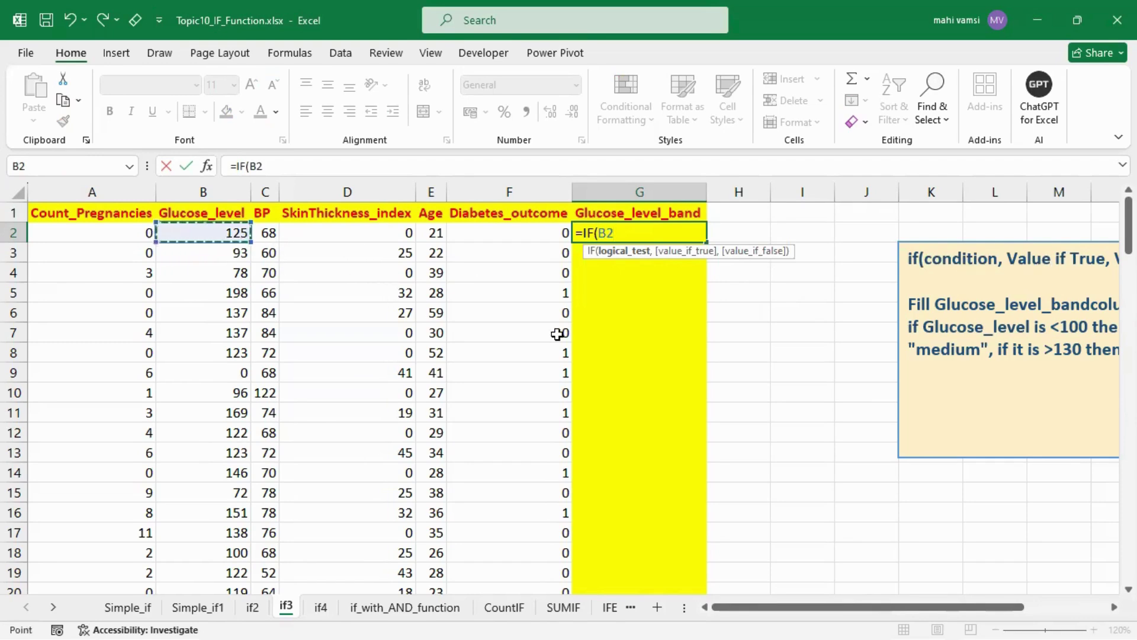
type("<100")
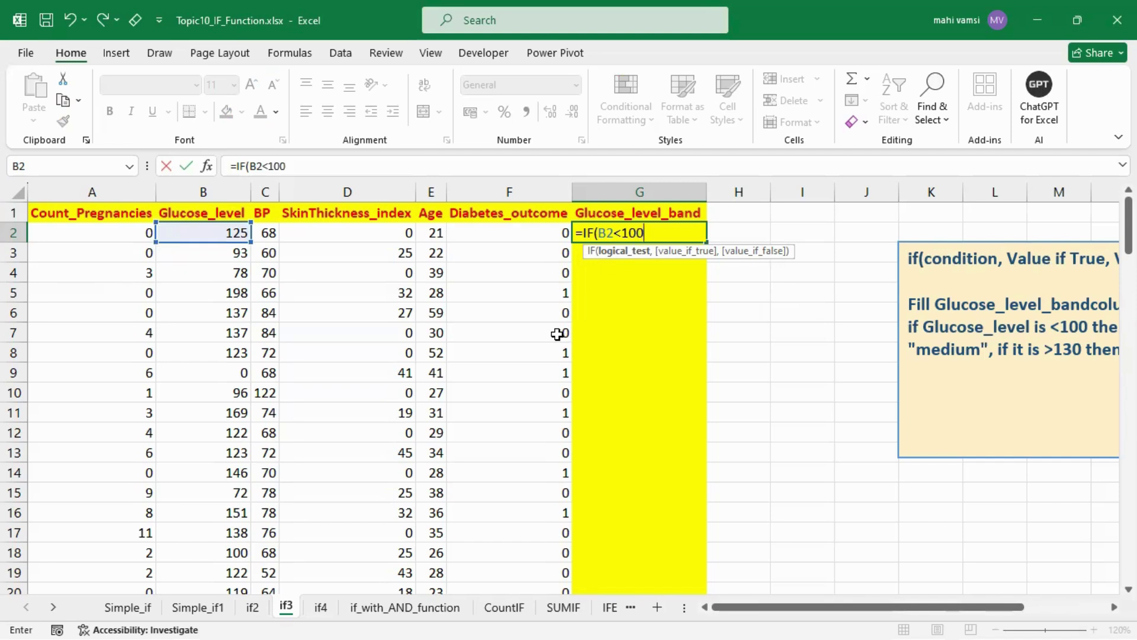
type(",")
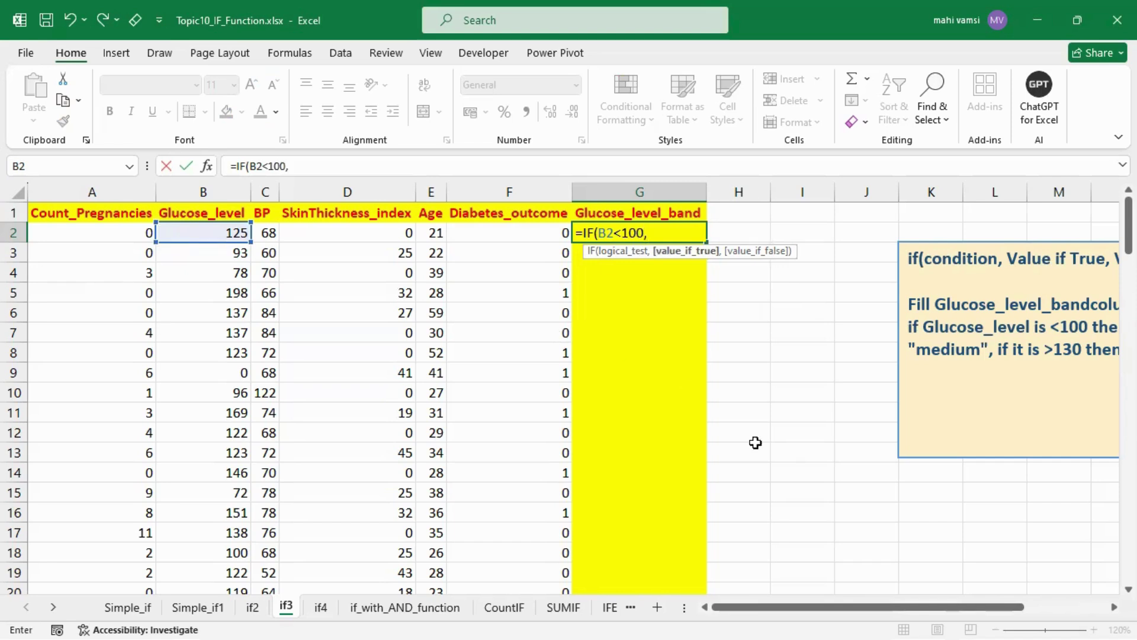
left_click(1113, 607)
left_click(1114, 607)
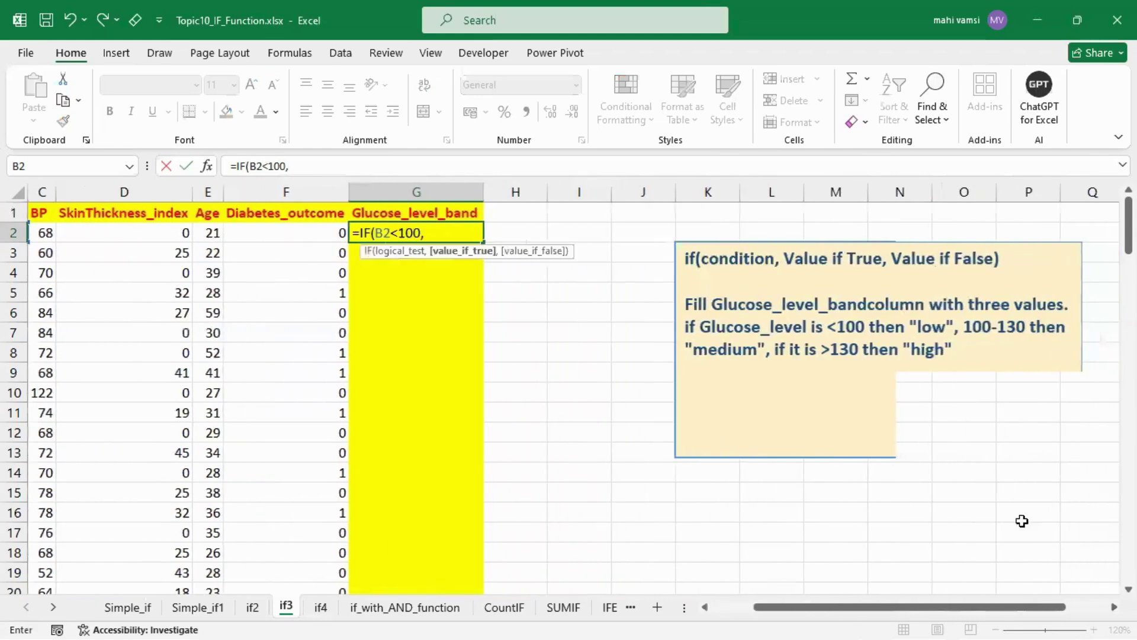
left_click(709, 605)
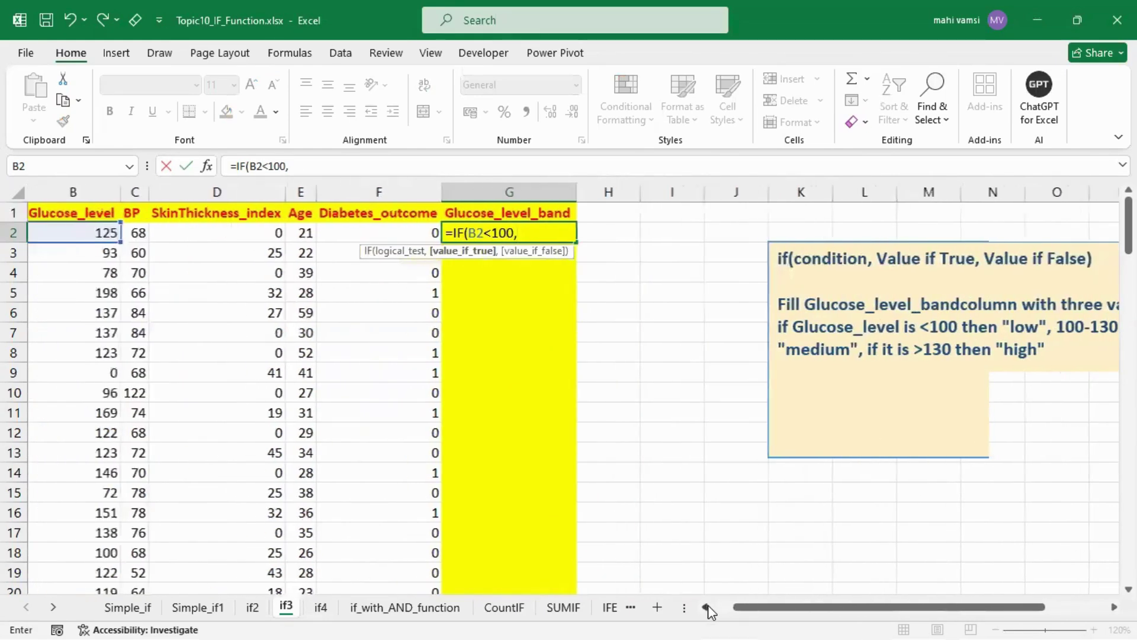
left_click(708, 605)
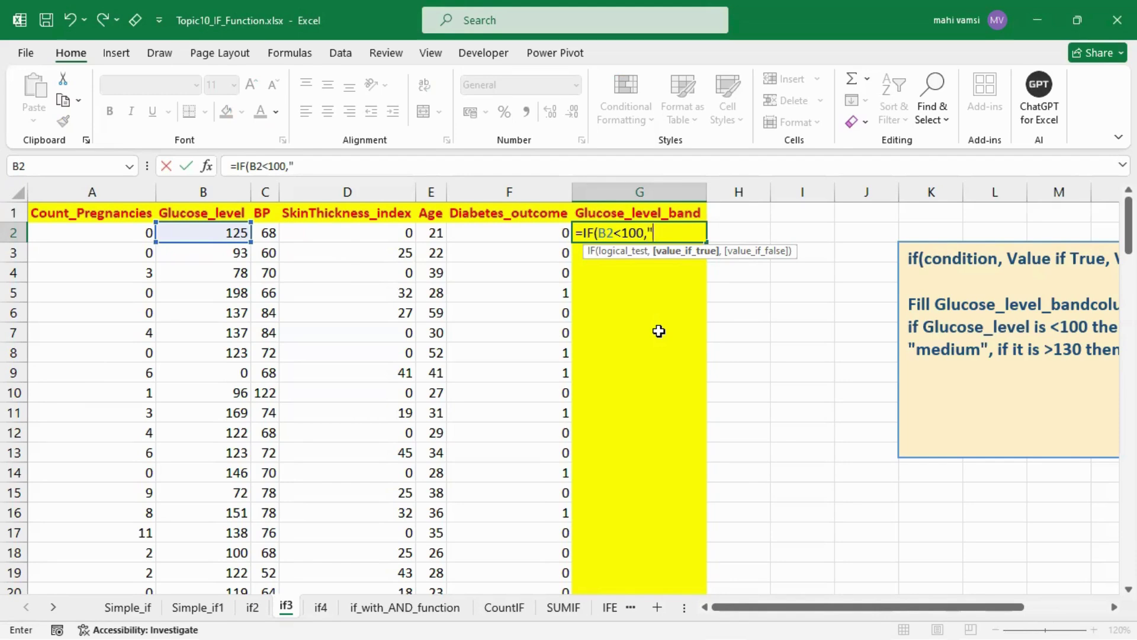
type("w\",if")
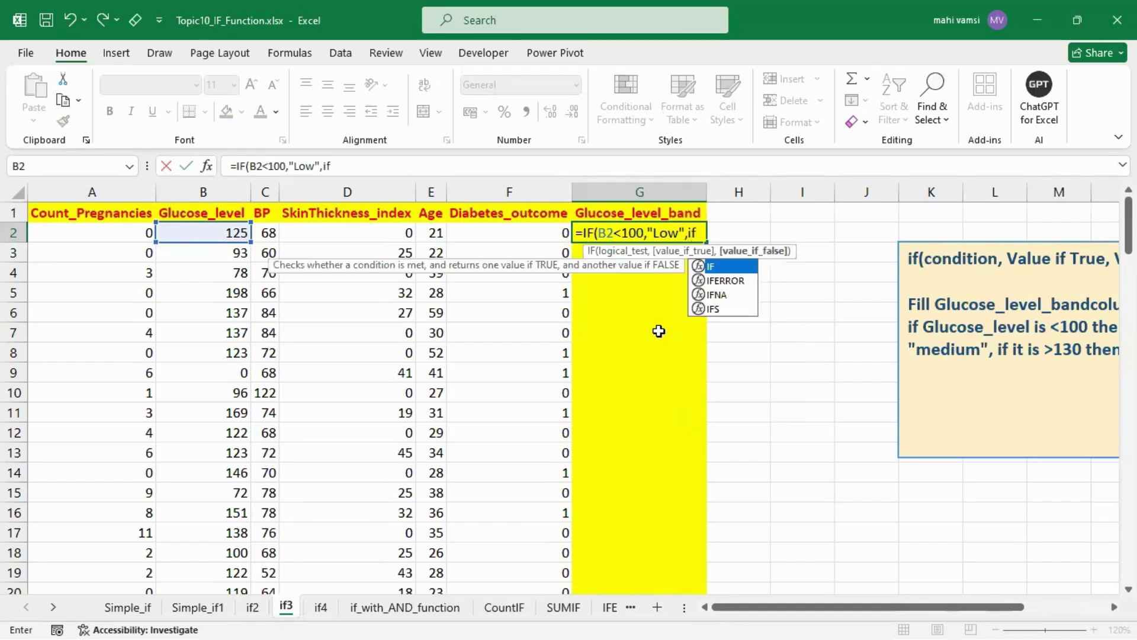
Step: Complete the nested IF in G2 so B2<130 returns "medium" and anything else "high", and enter the formula
key("Tab")
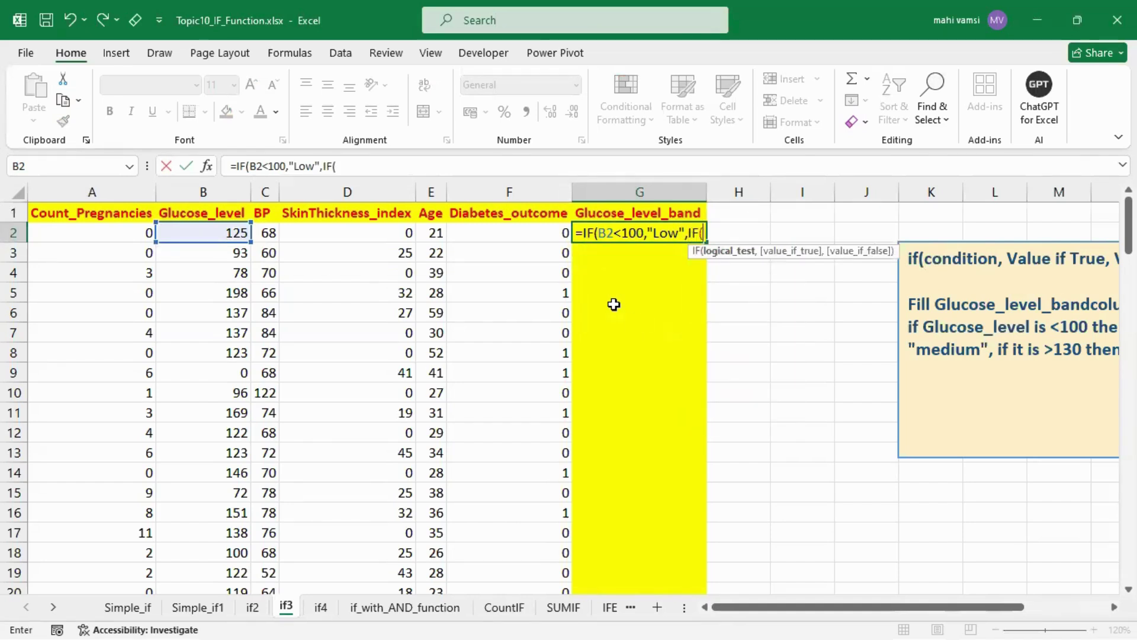
left_click(207, 233)
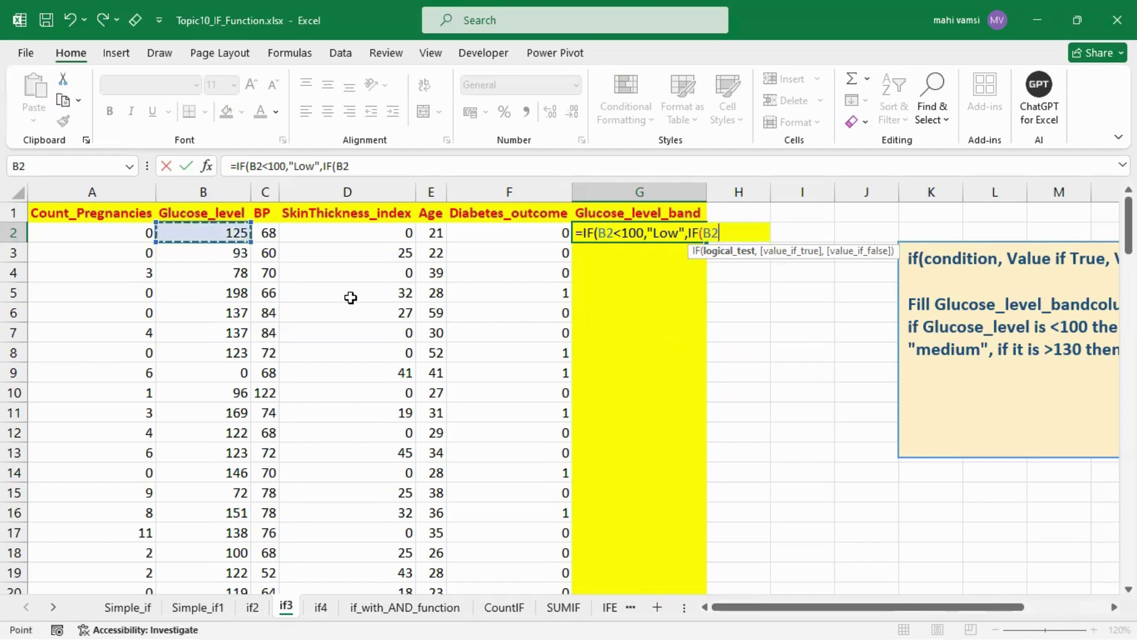
type("<130")
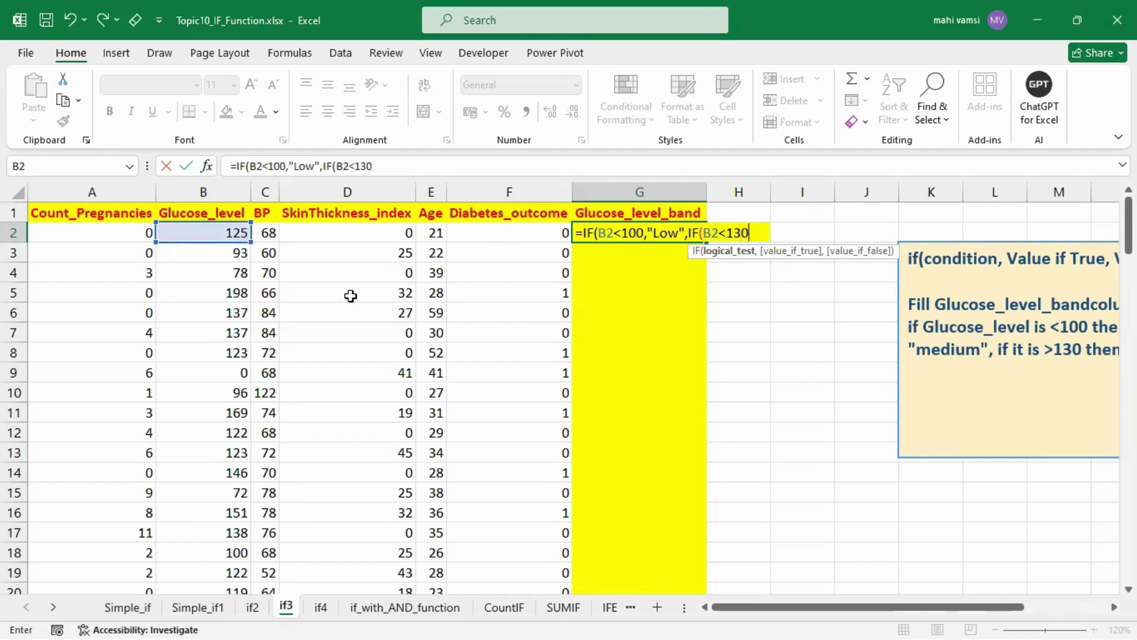
type(",")
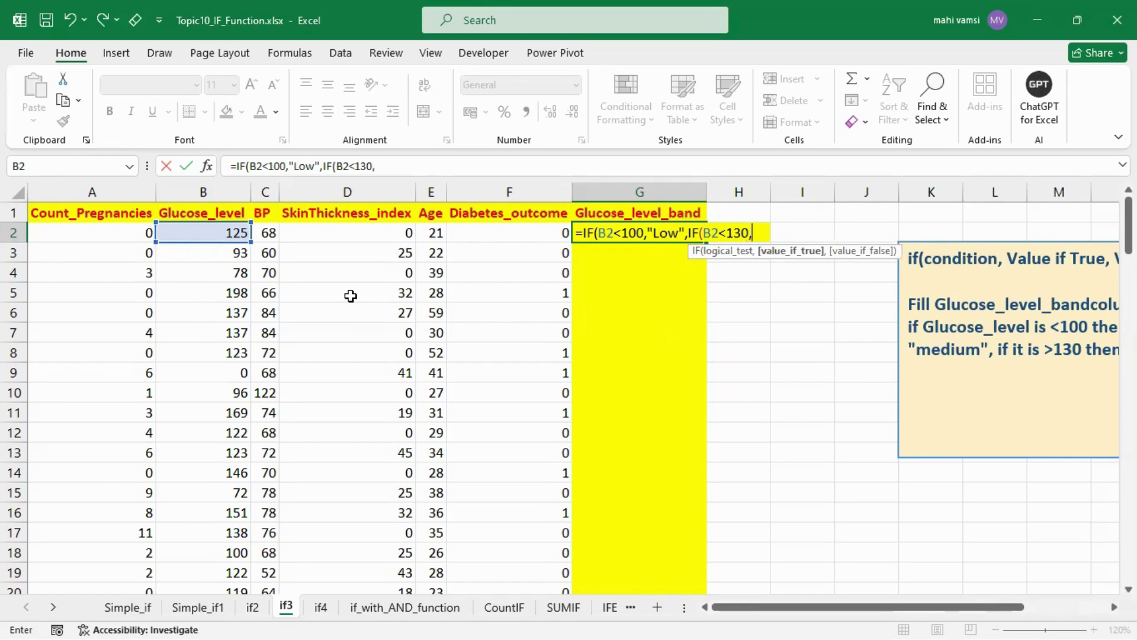
type("\"medium")
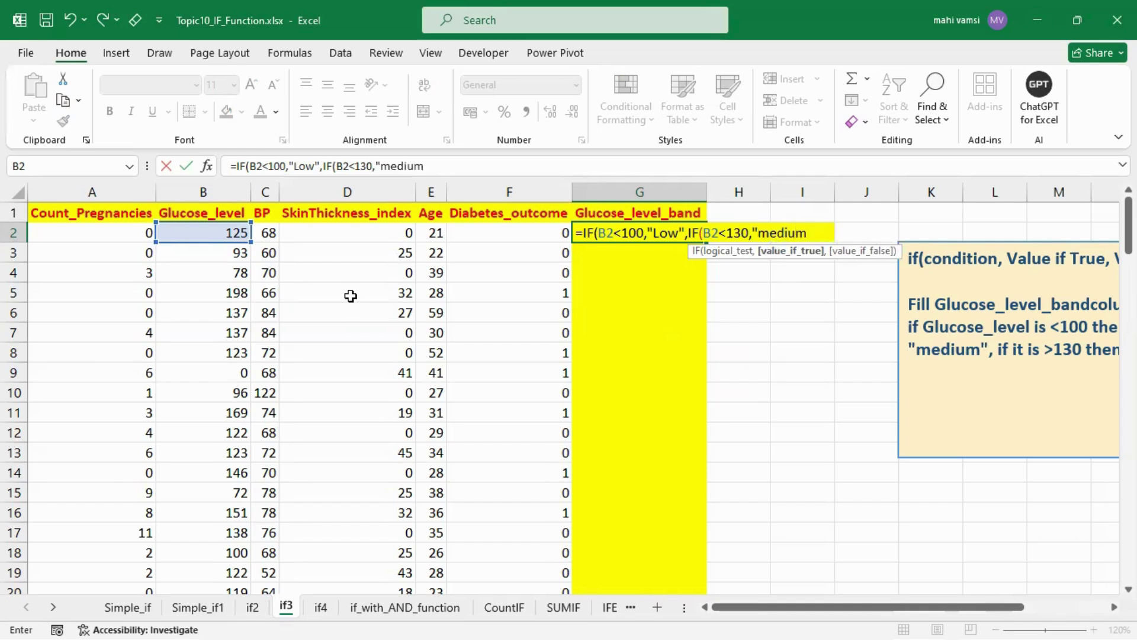
type("\",")
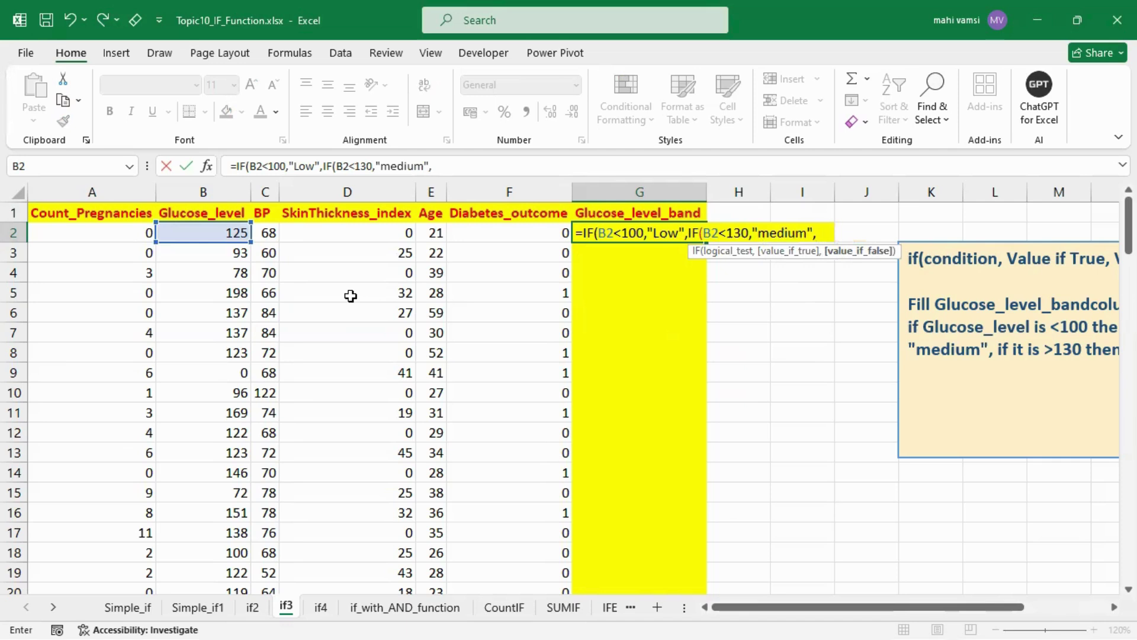
type("\"high")
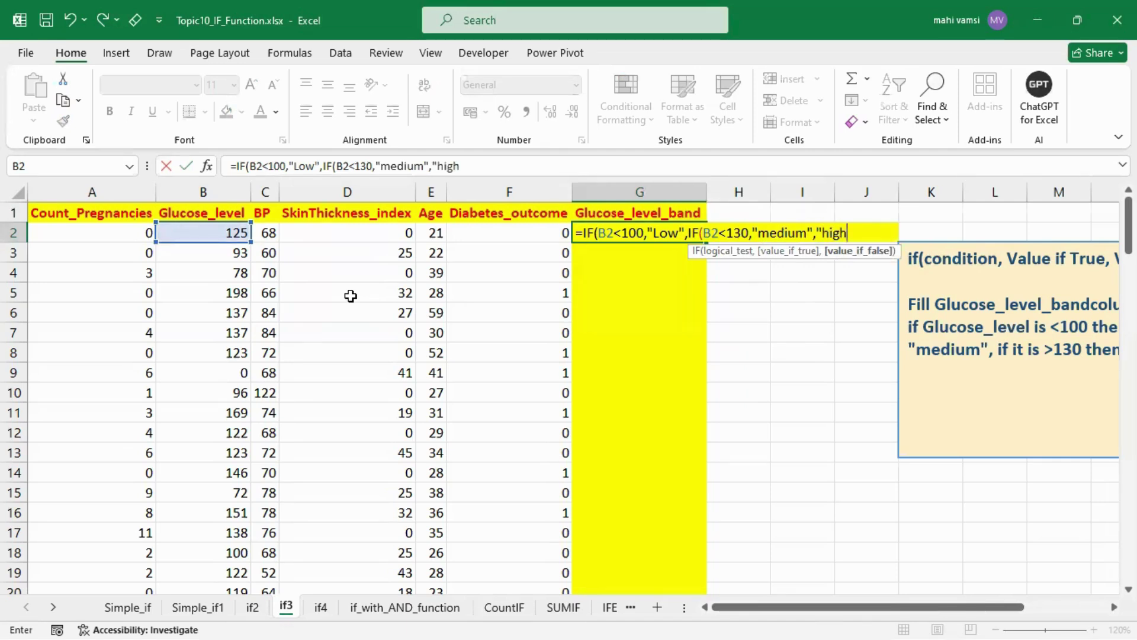
type("\")")
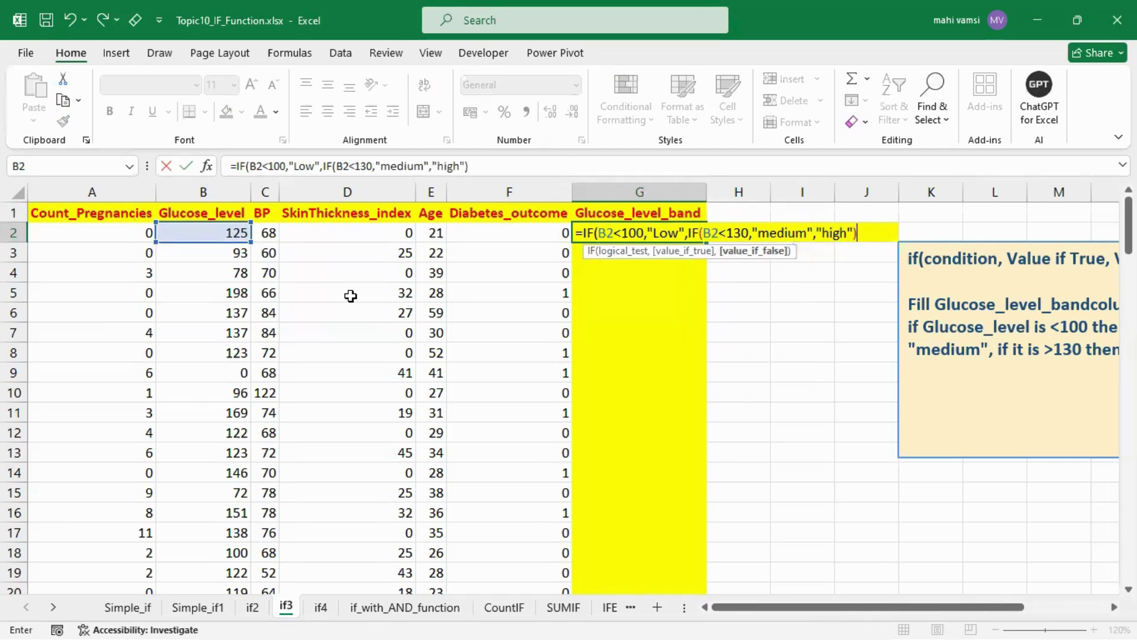
type(")")
key("Return")
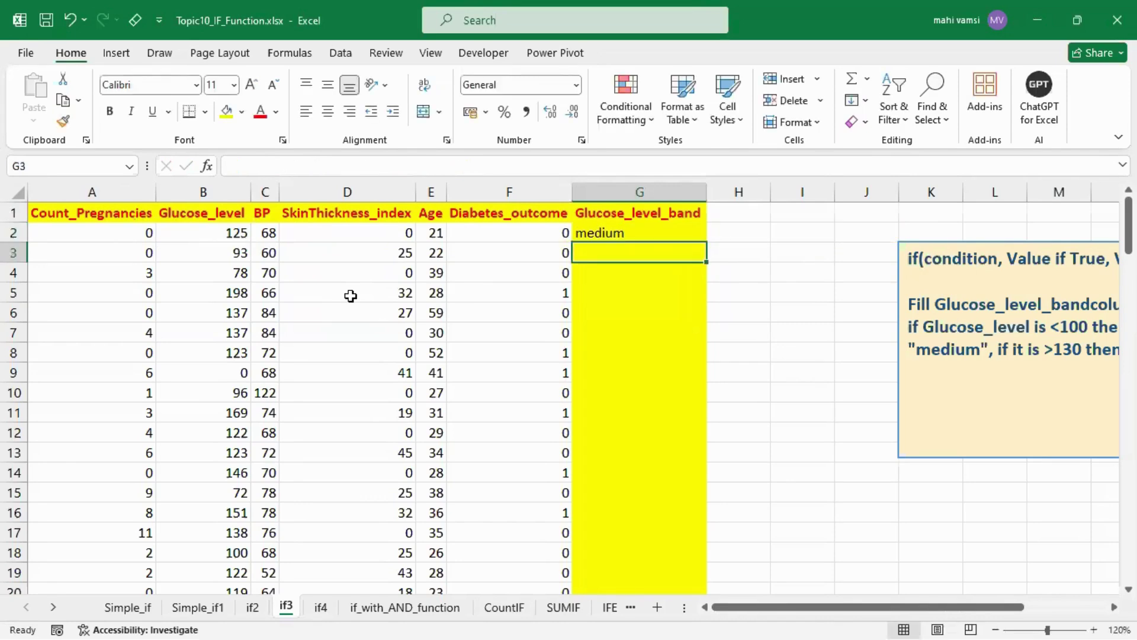
Step: Try filling the G2 formula down the Glucose_level_band column, look through the rows and undo the fill
left_click(627, 232)
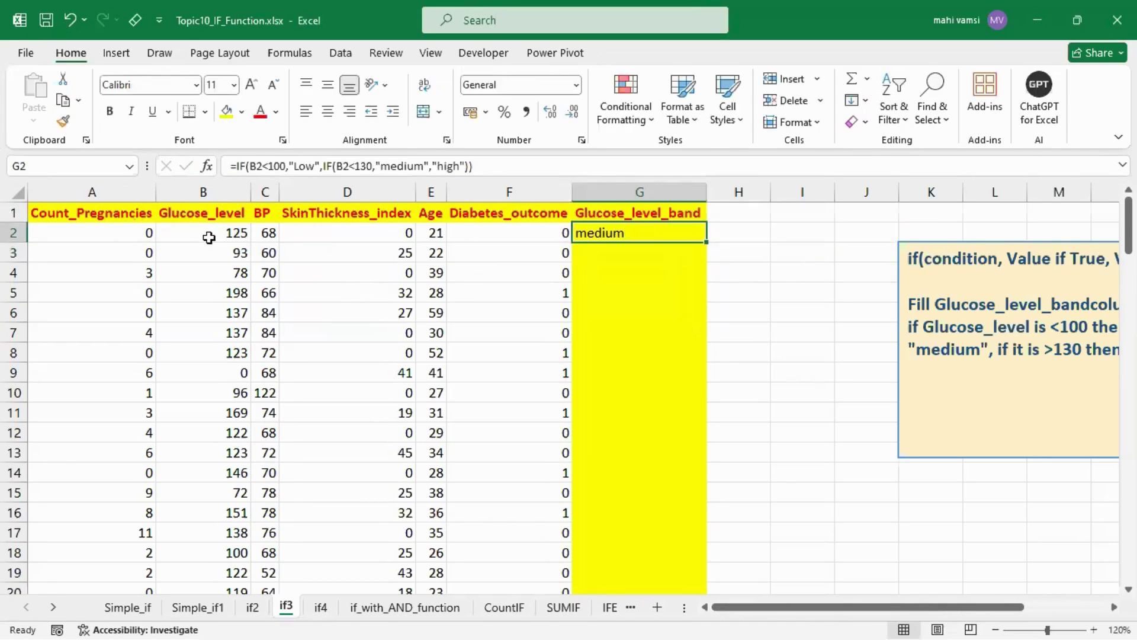
left_click(209, 236)
left_click(618, 233)
double_click(710, 242)
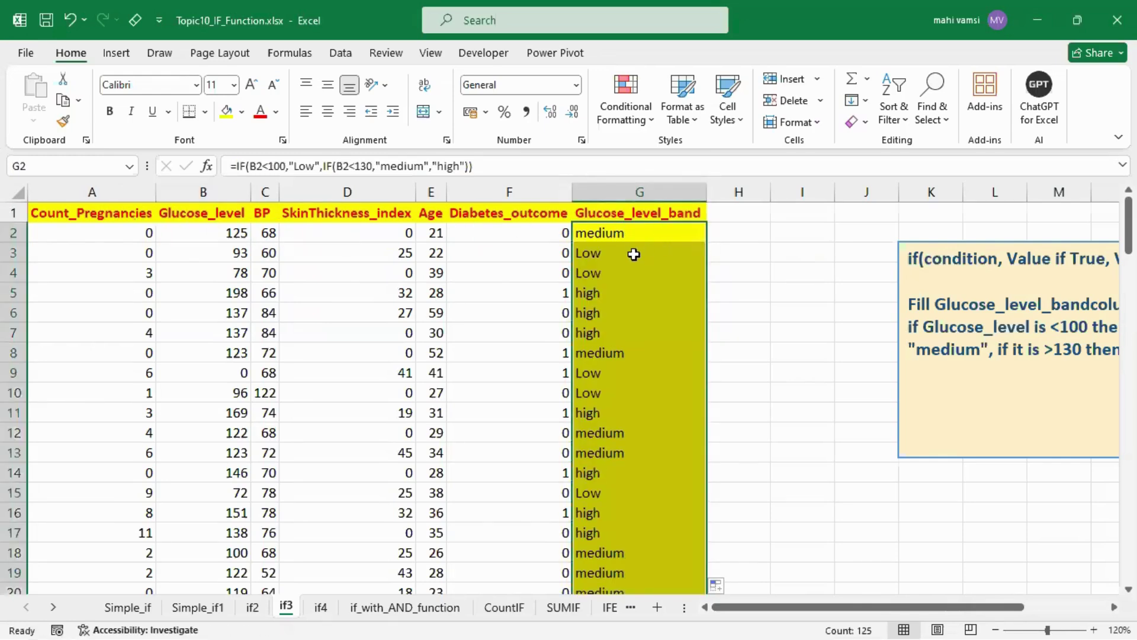
scroll(633, 258, "down", 6)
scroll(634, 259, "up", 6)
key("ctrl+z")
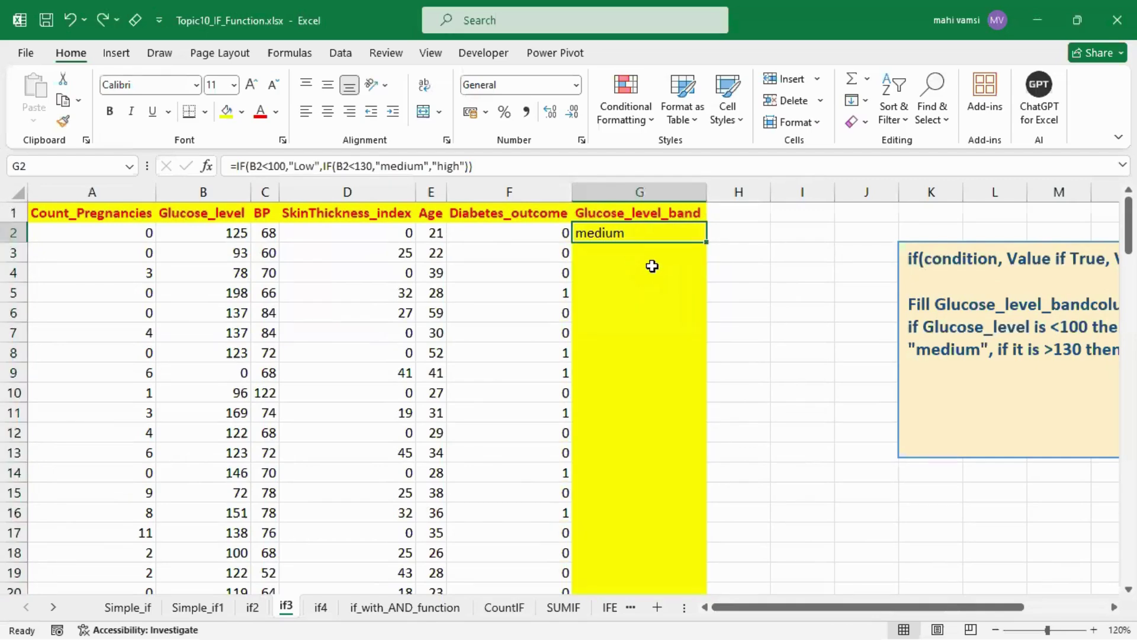
Step: Fill the G2 formula down the whole Glucose_level_band column and review the resulting bands
left_click(996, 627)
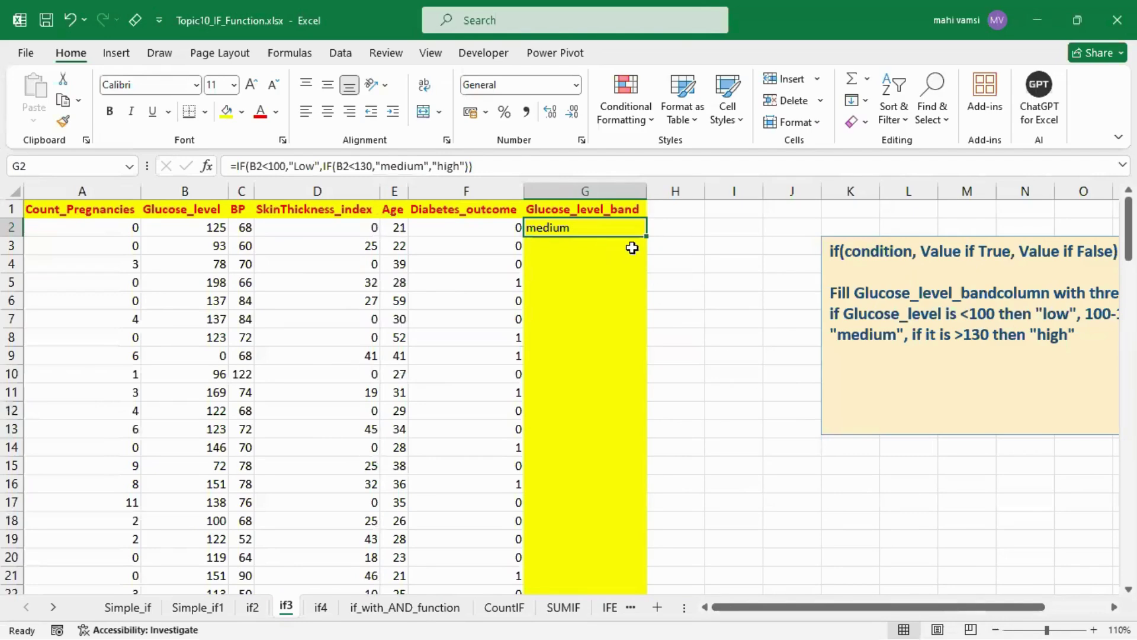
double_click(648, 235)
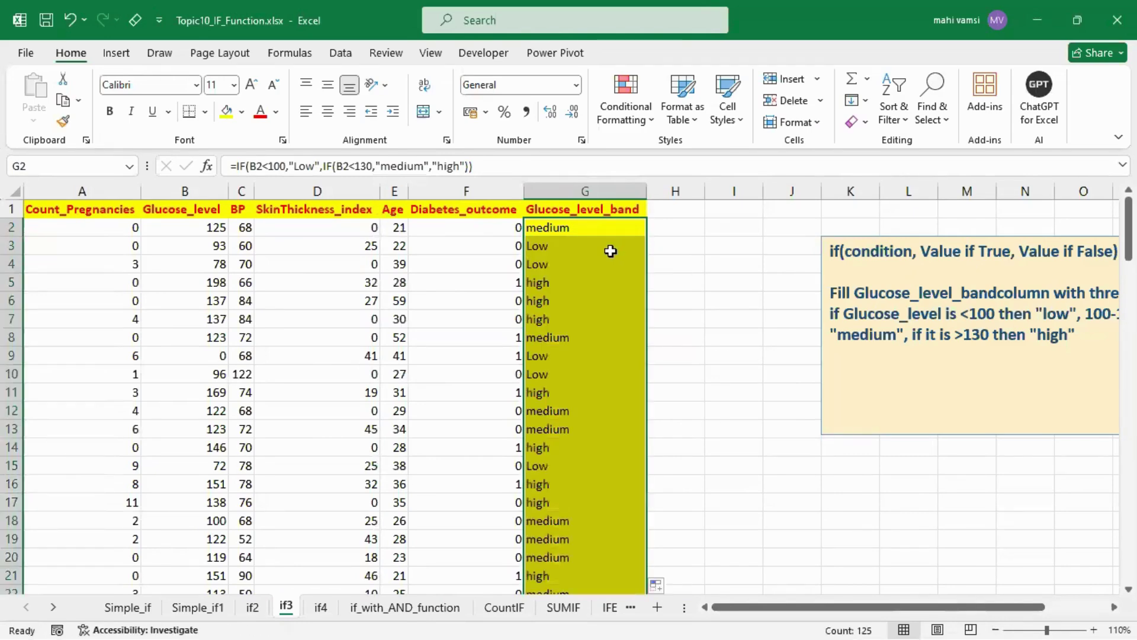
left_click_drag(589, 240, 580, 394)
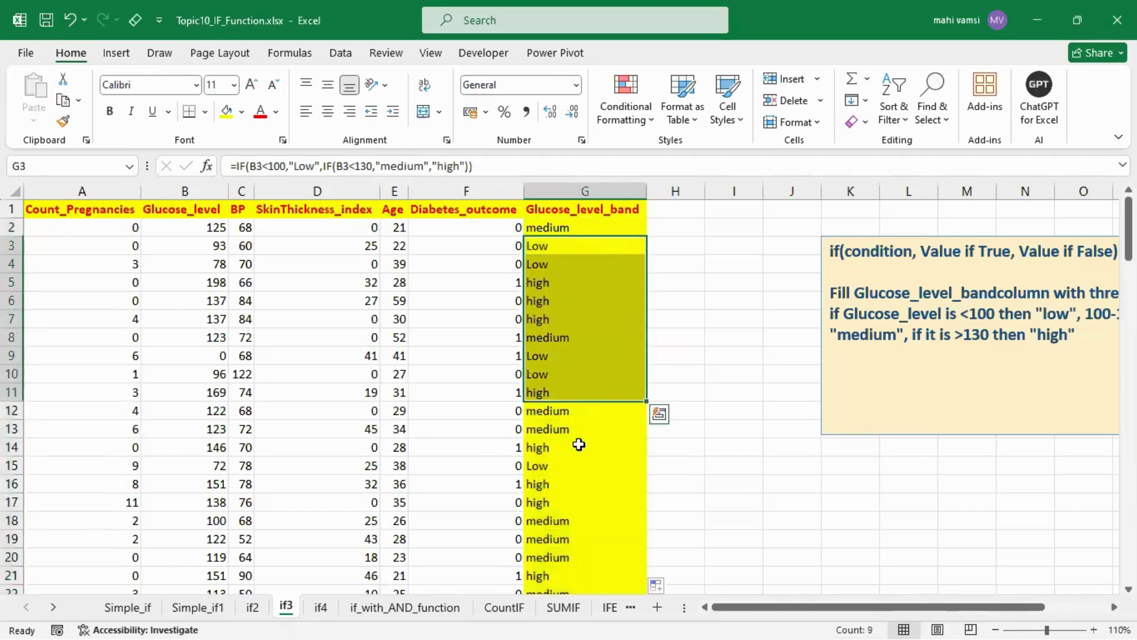
left_click(579, 447)
Step: On the if4 sheet, autofit all column widths and select O2 under the education_num heading
left_click(320, 608)
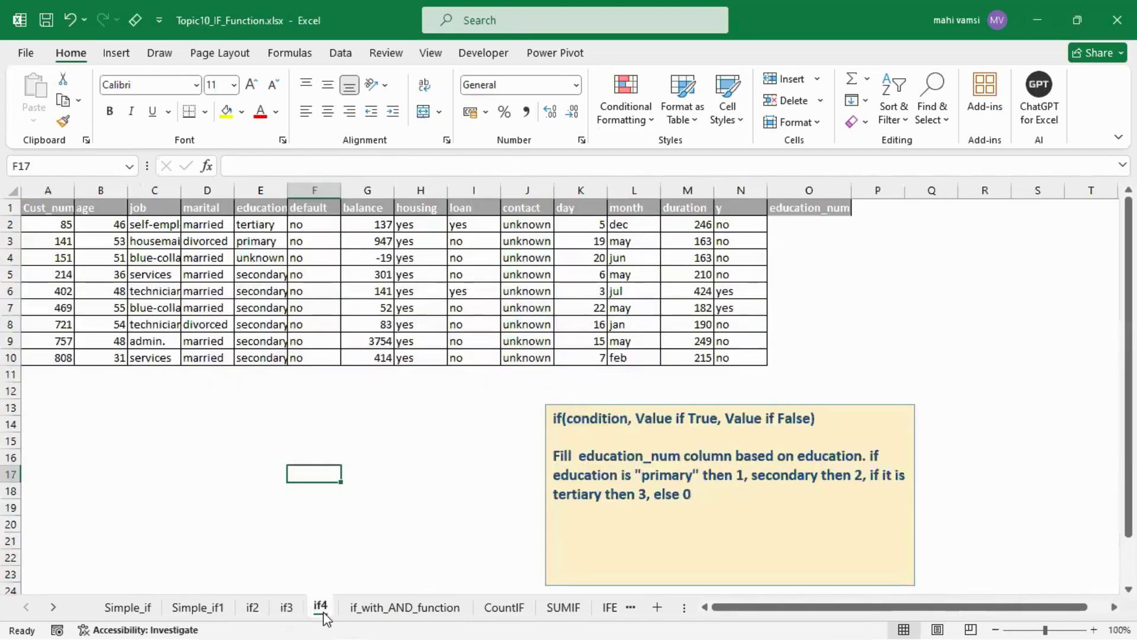
left_click(12, 190)
double_click(77, 191)
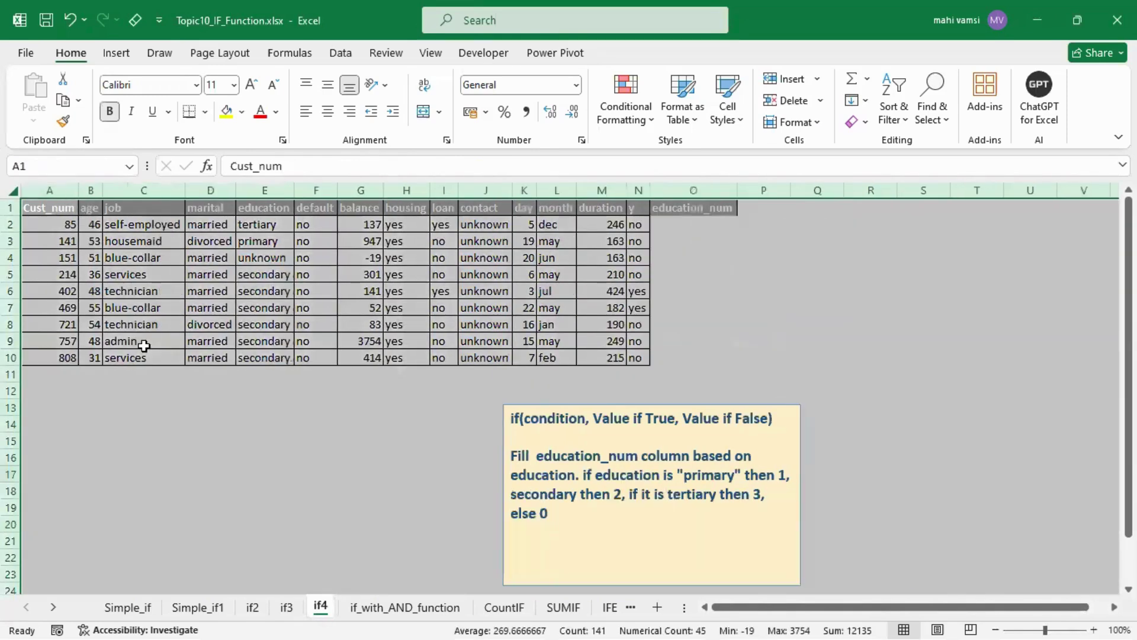
left_click(159, 390)
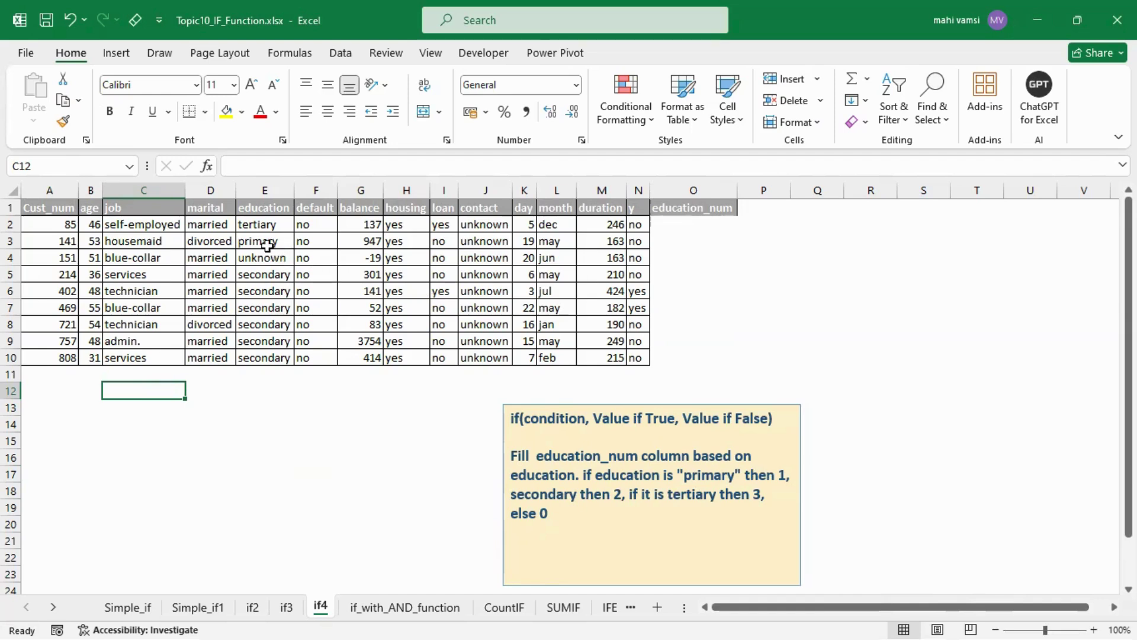
left_click(264, 224)
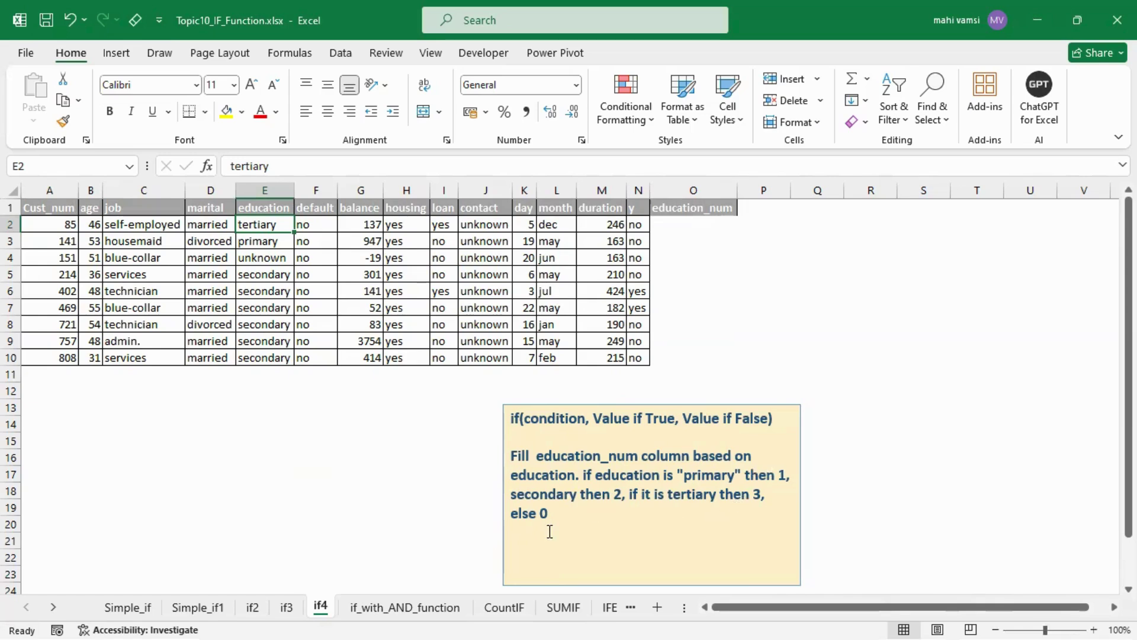
left_click(667, 228)
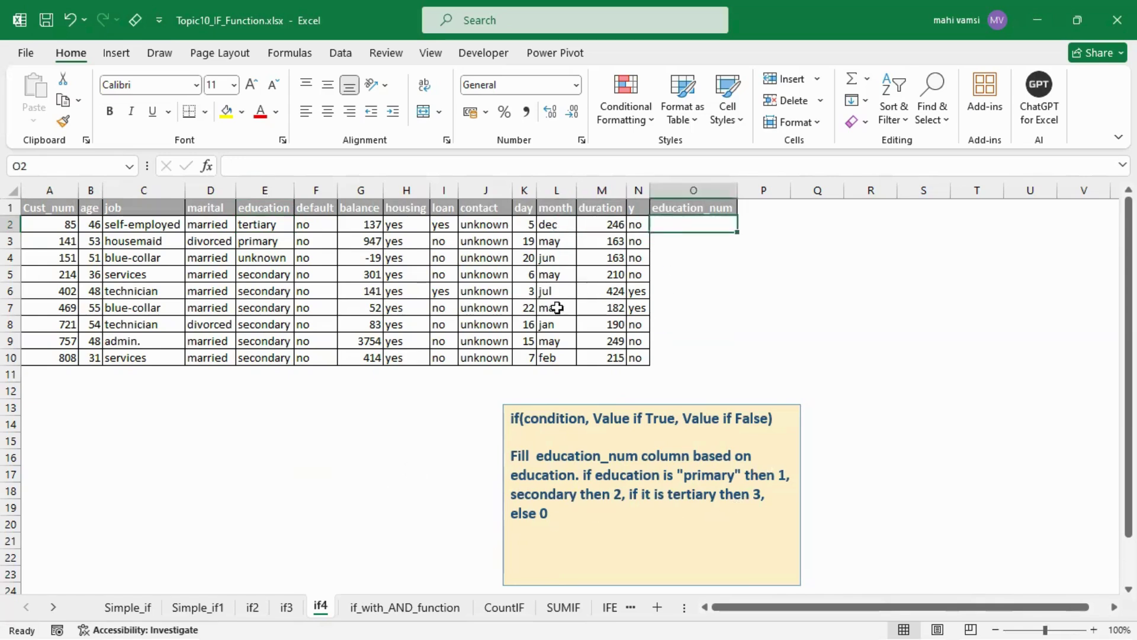
type("=")
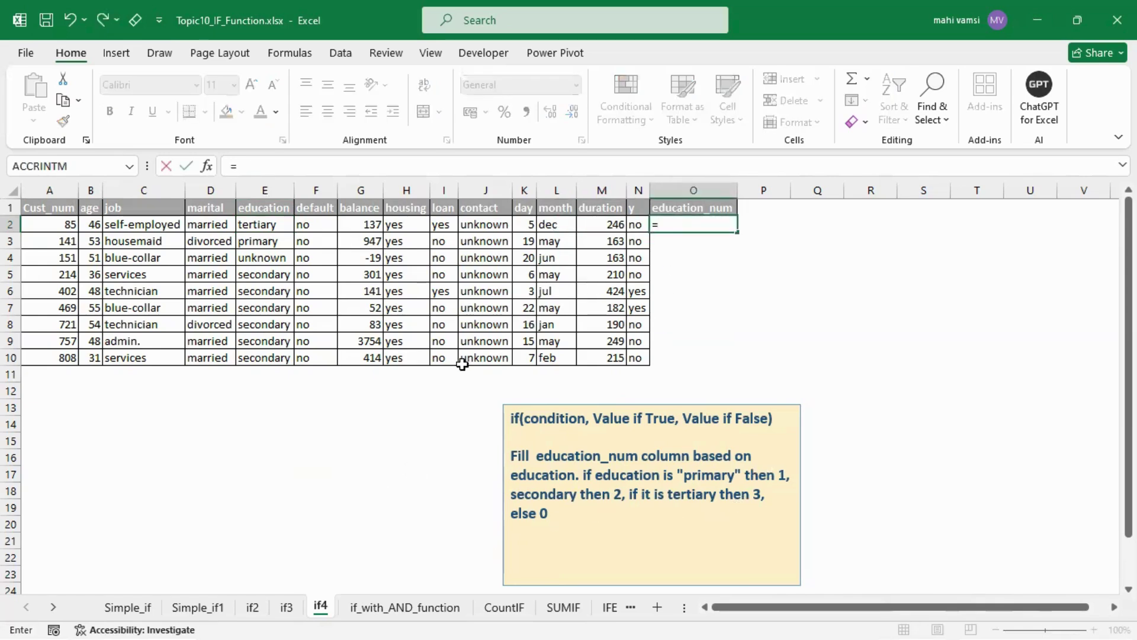
type("if")
key("Tab")
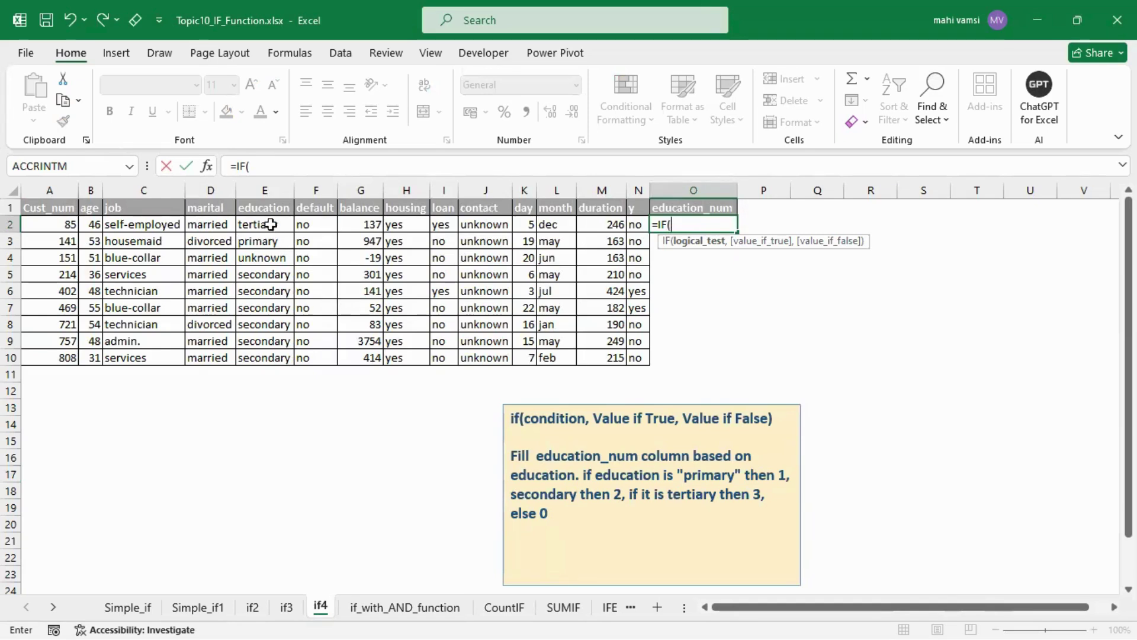
left_click(270, 224)
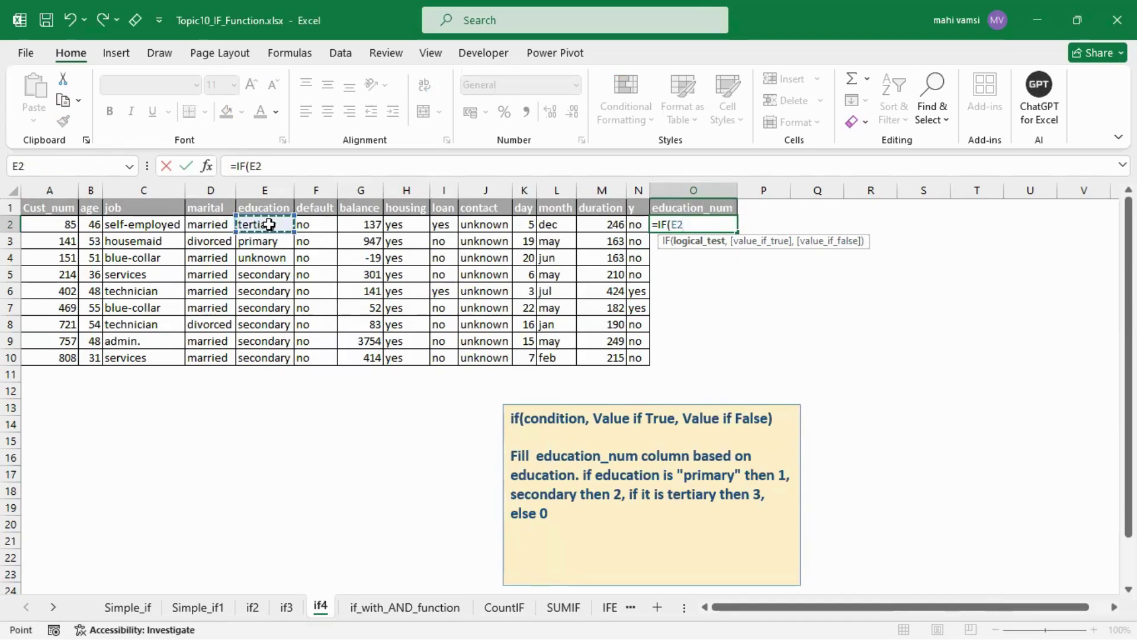
type("=")
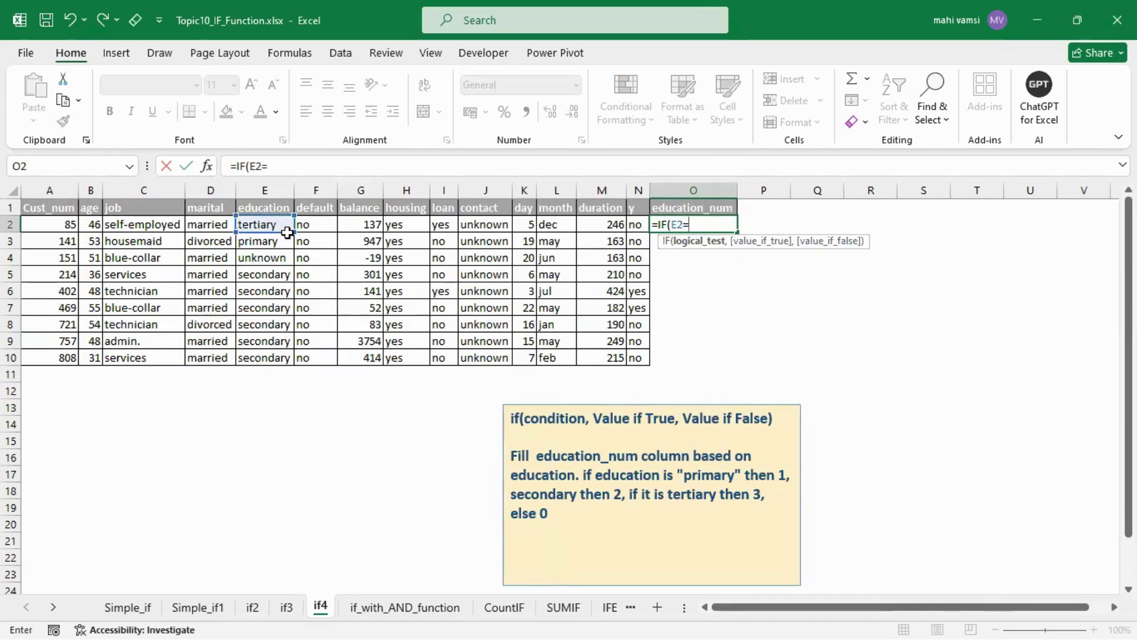
left_click(281, 241)
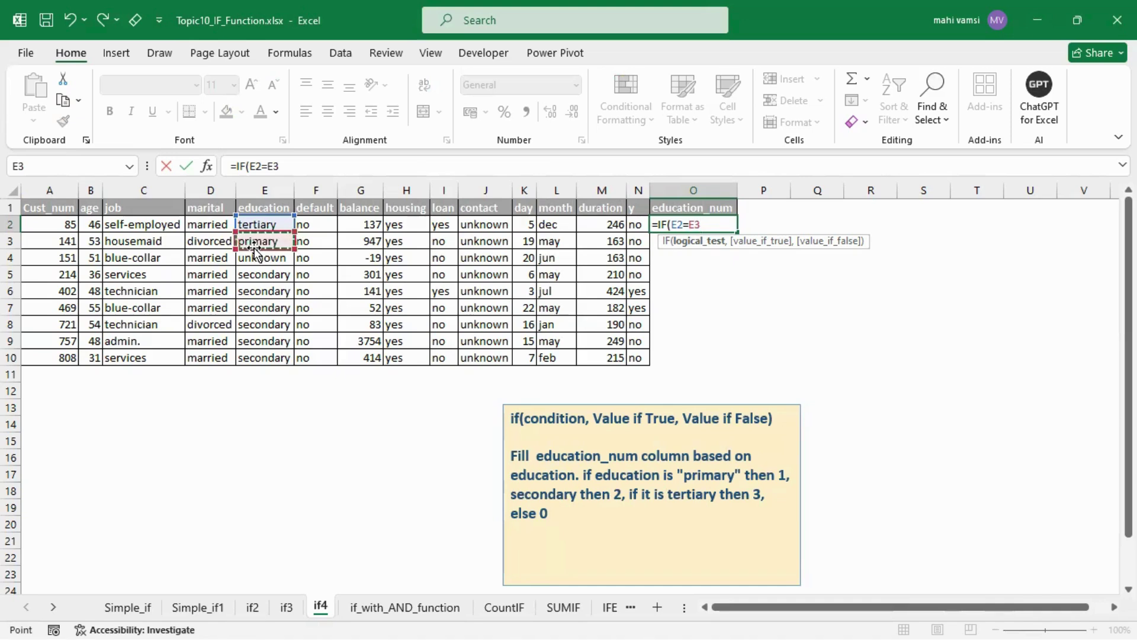
type(",e")
key("Escape")
key("Down")
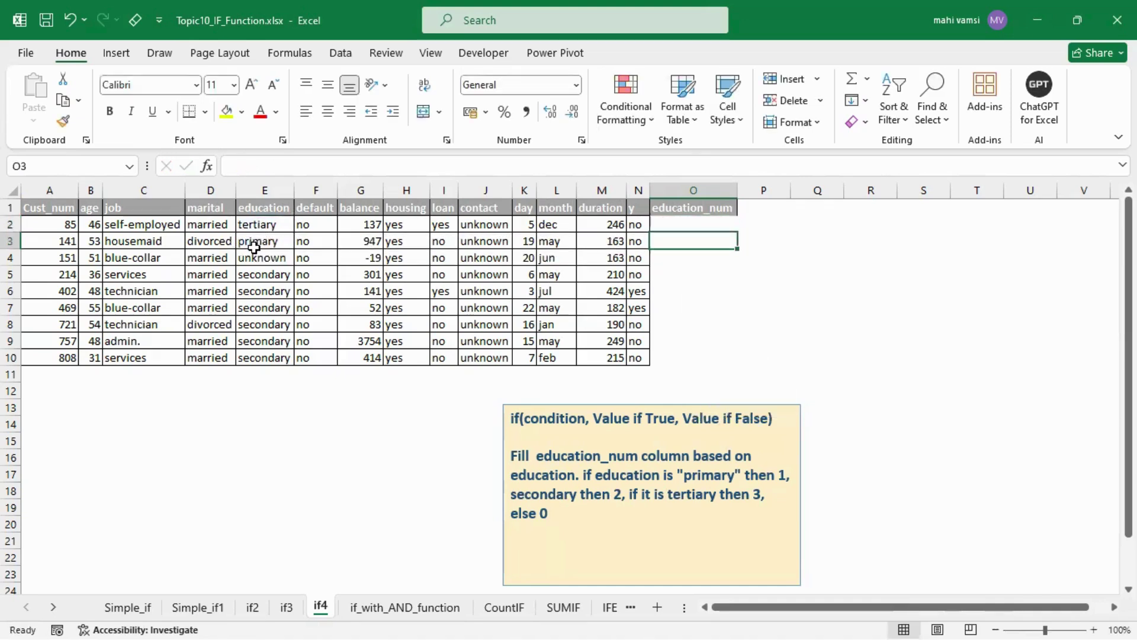
Step: Start a reference list in columns Q and R from row 2, entering primary with 1 and secondary with 2
left_click(819, 226)
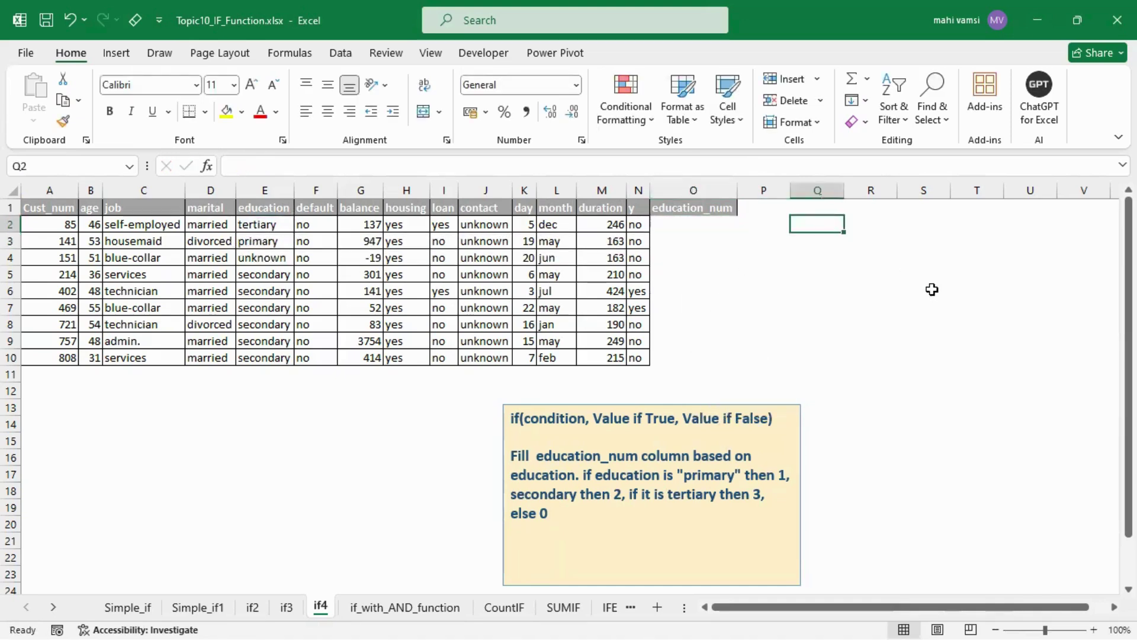
type("primary")
key("Tab")
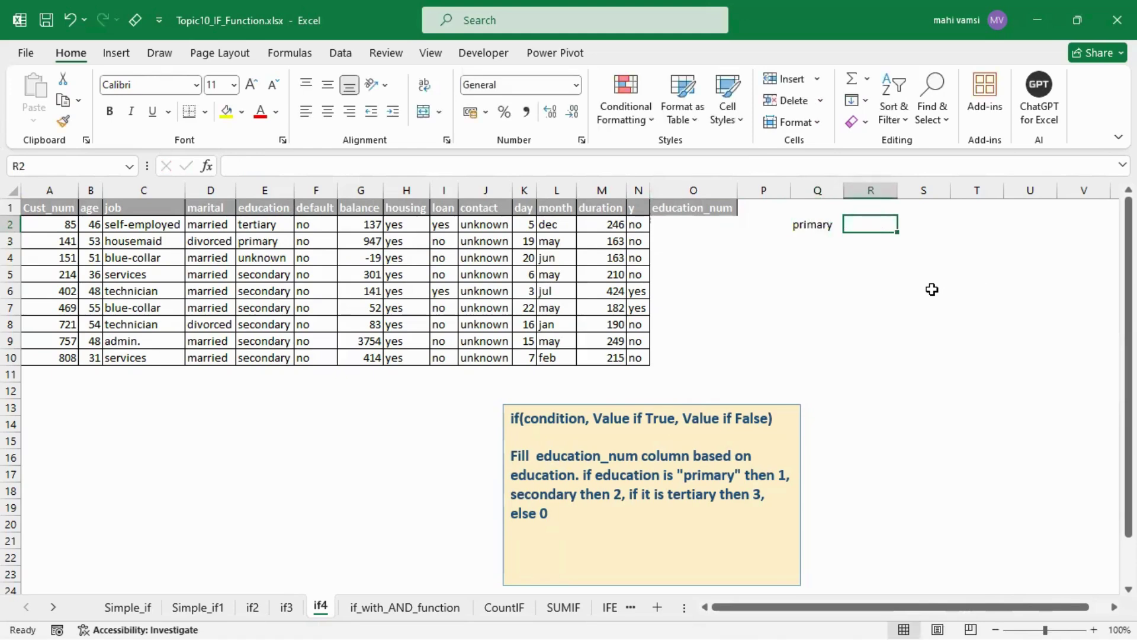
type("1")
key("Return")
type("se")
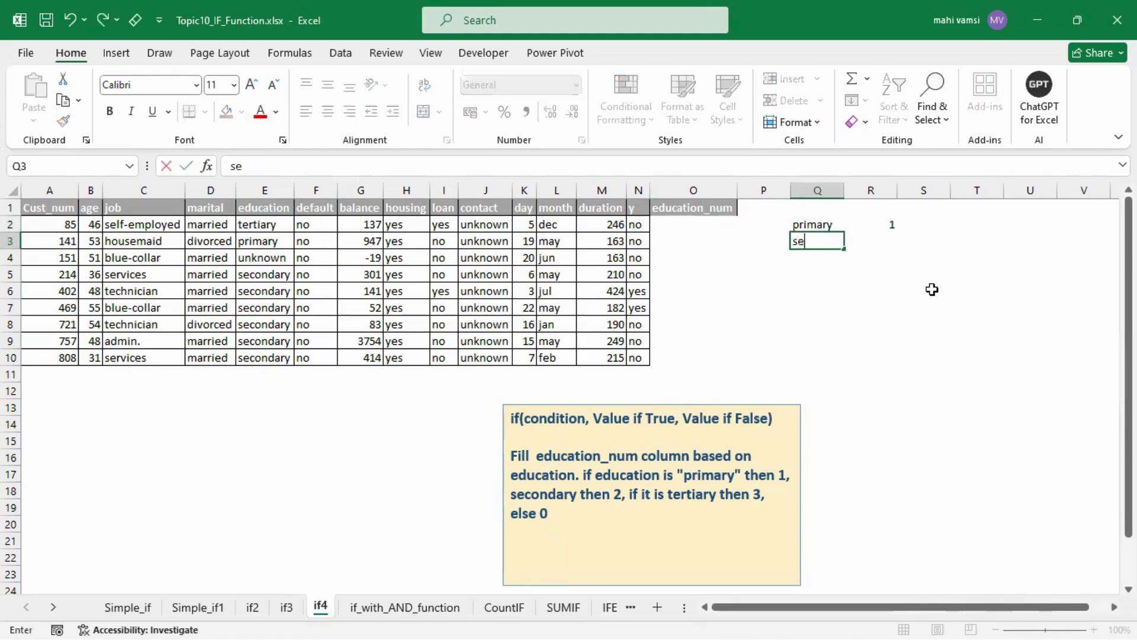
type("condary")
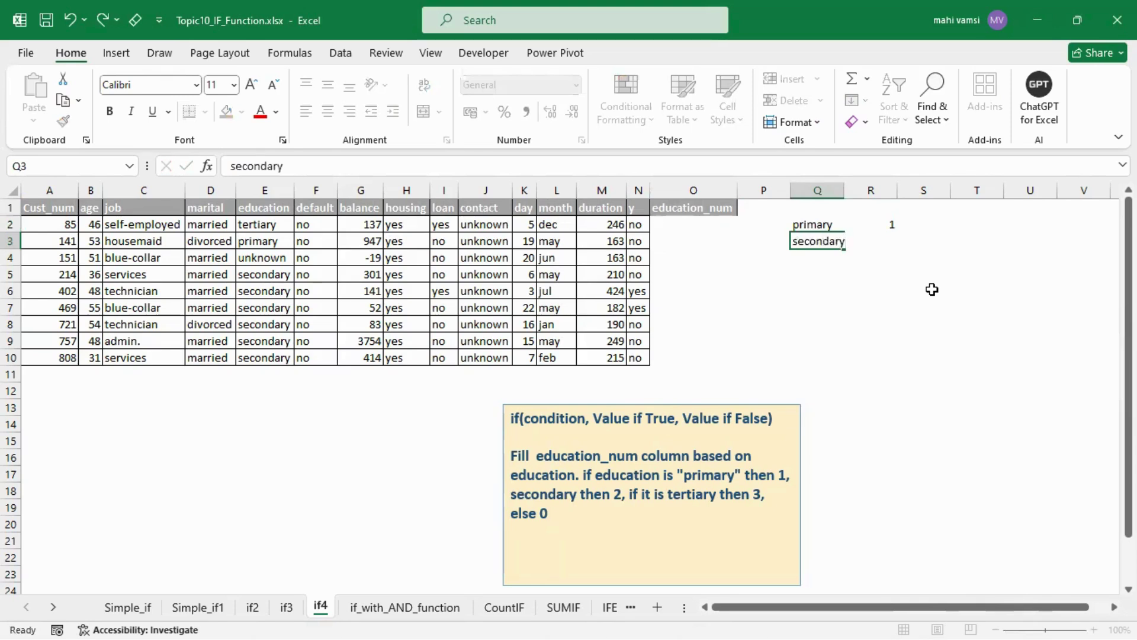
key("Tab")
type("2")
key("Return")
Step: Add tertiary with 3 and na with 0 to the reference list in Q4:R5, and autofit column Q
type("terti")
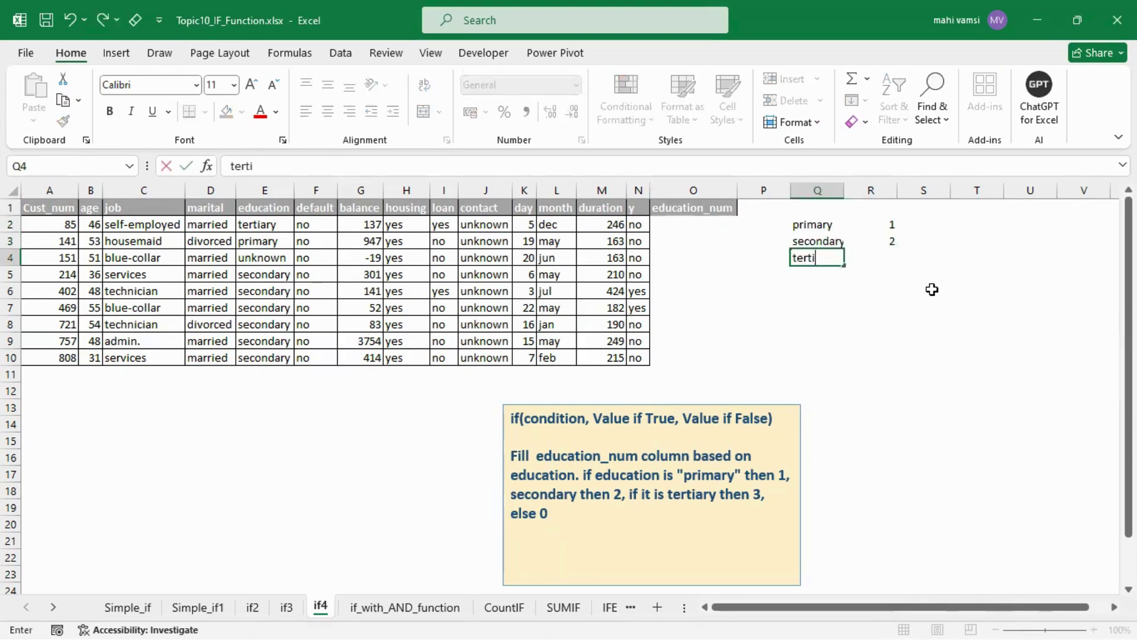
type("ary")
key("Tab")
type("3")
key("Return")
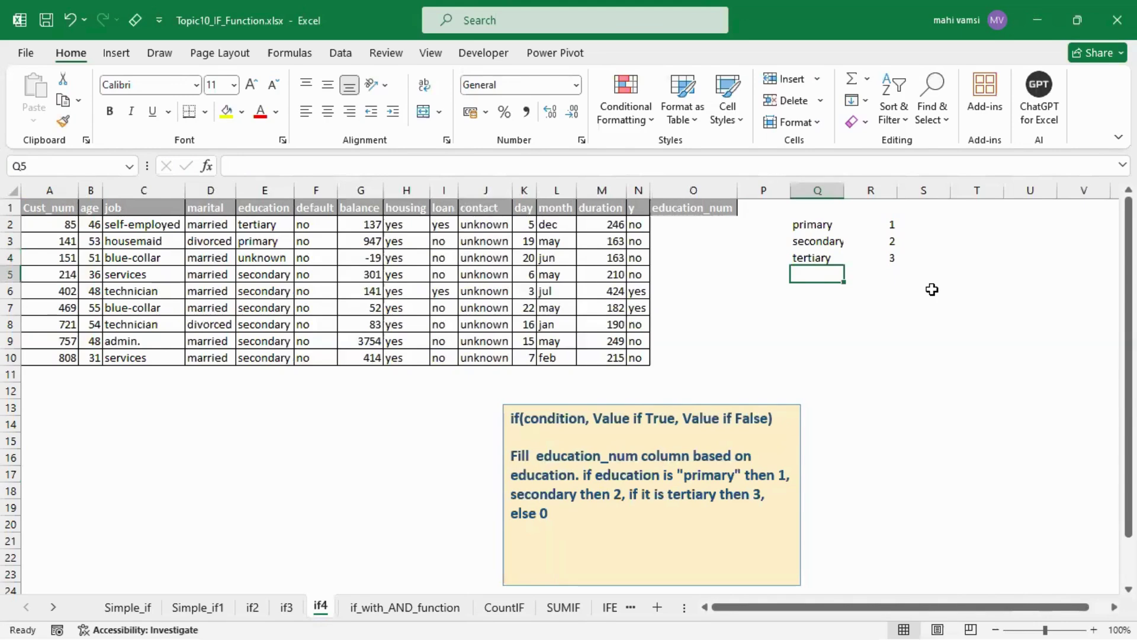
type("na")
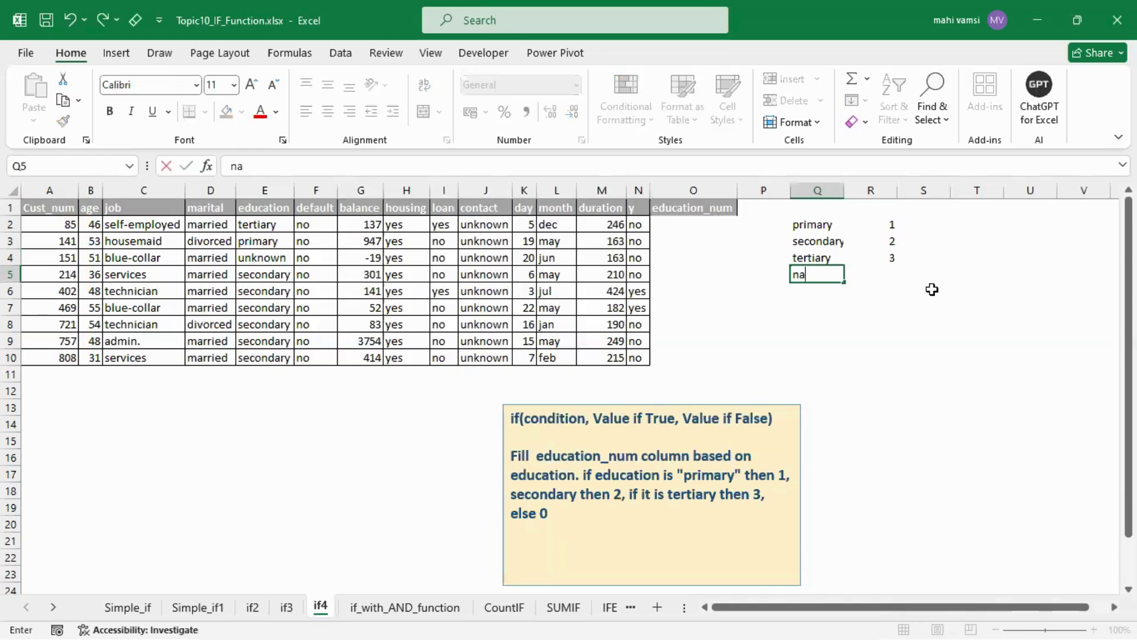
key("Tab")
type("0")
key("Return")
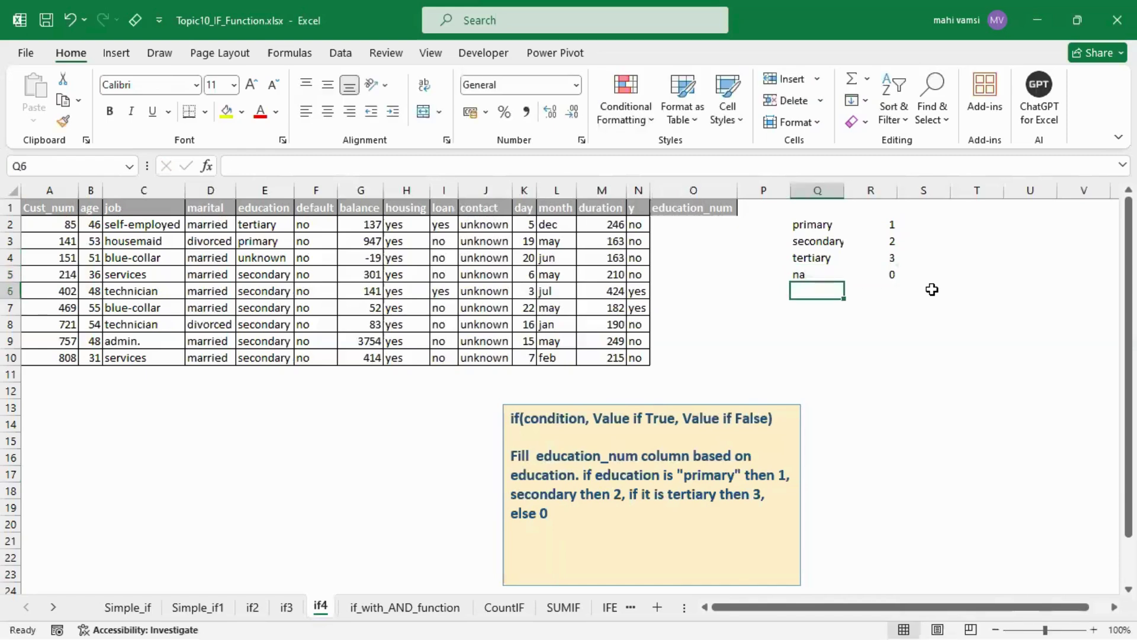
double_click(846, 189)
left_click_drag(835, 223, 832, 275)
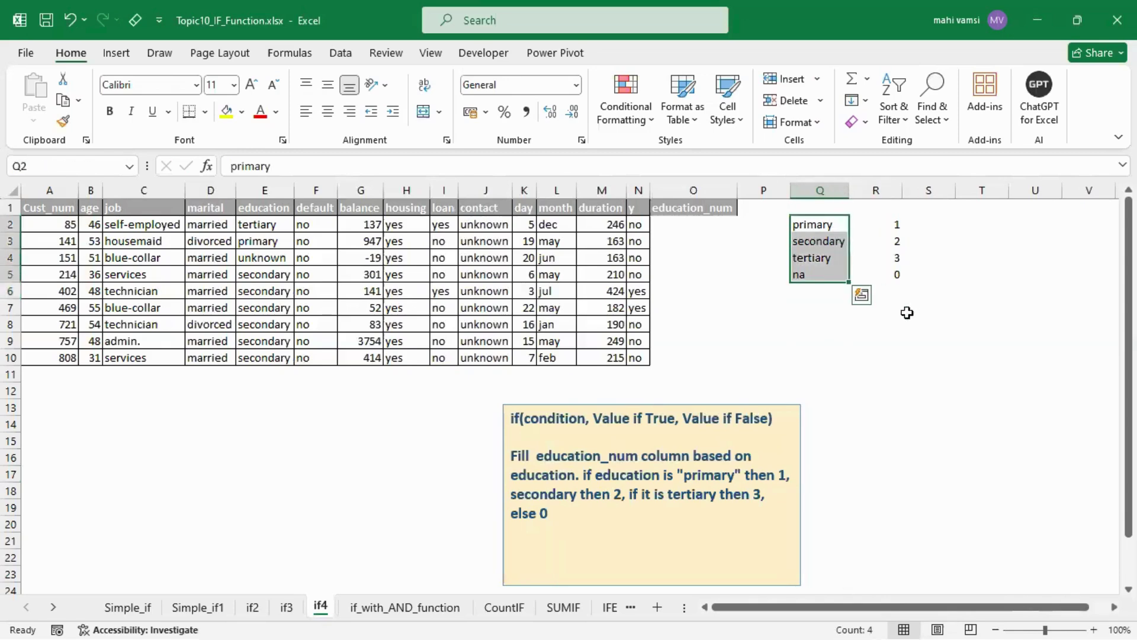
Step: Enter the note "3ifs" in cell R7, below the reference list
left_click(897, 342)
left_click(942, 245)
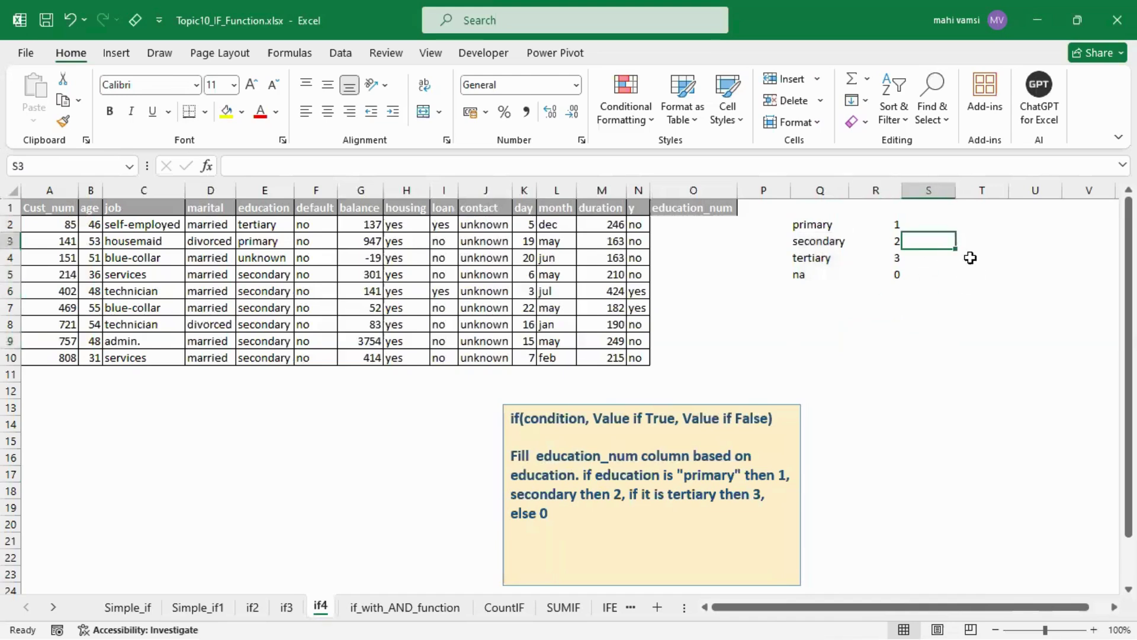
left_click(846, 325)
left_click(863, 312)
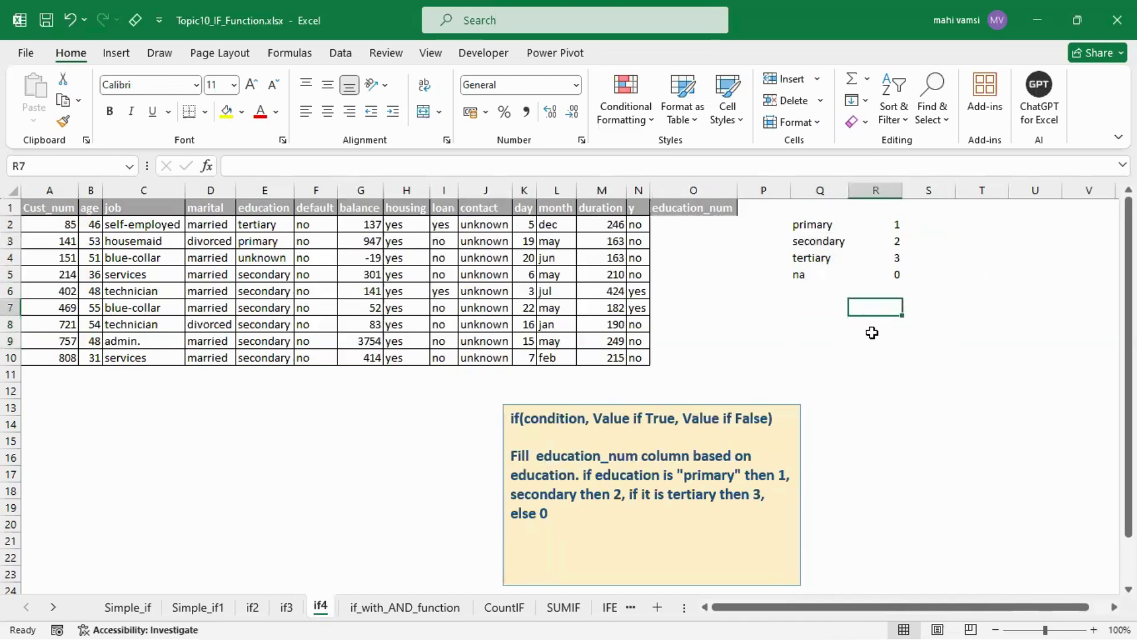
type("3ifs")
key("Return")
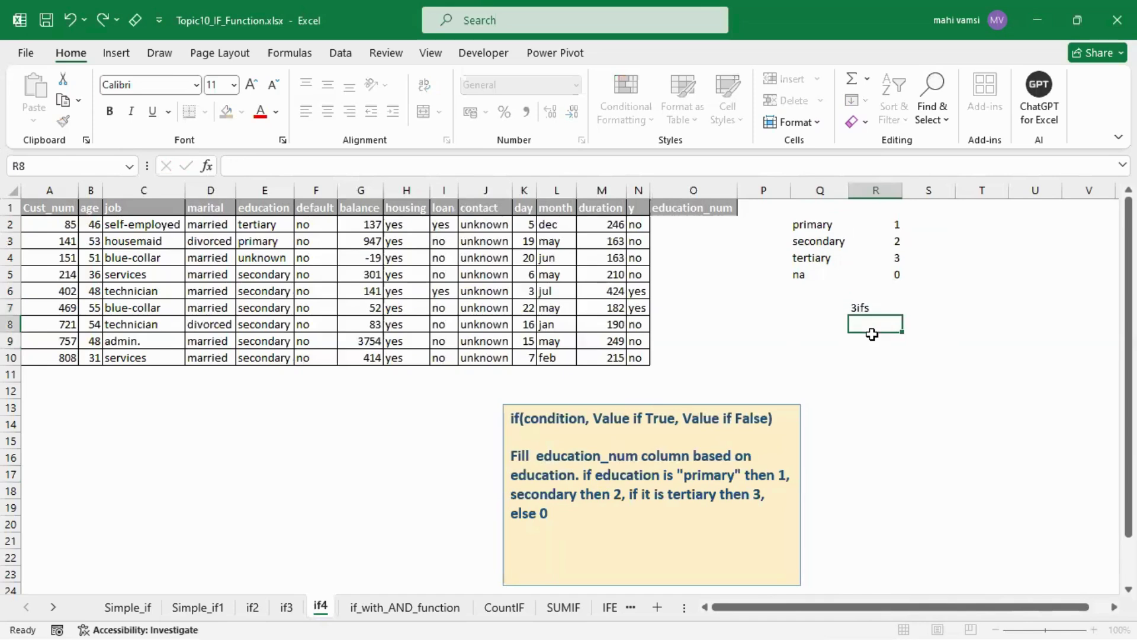
Step: Begin an IF formula in O2 that returns 1 when E2 equals Q2, ready for its value-if-false argument
left_click(686, 231)
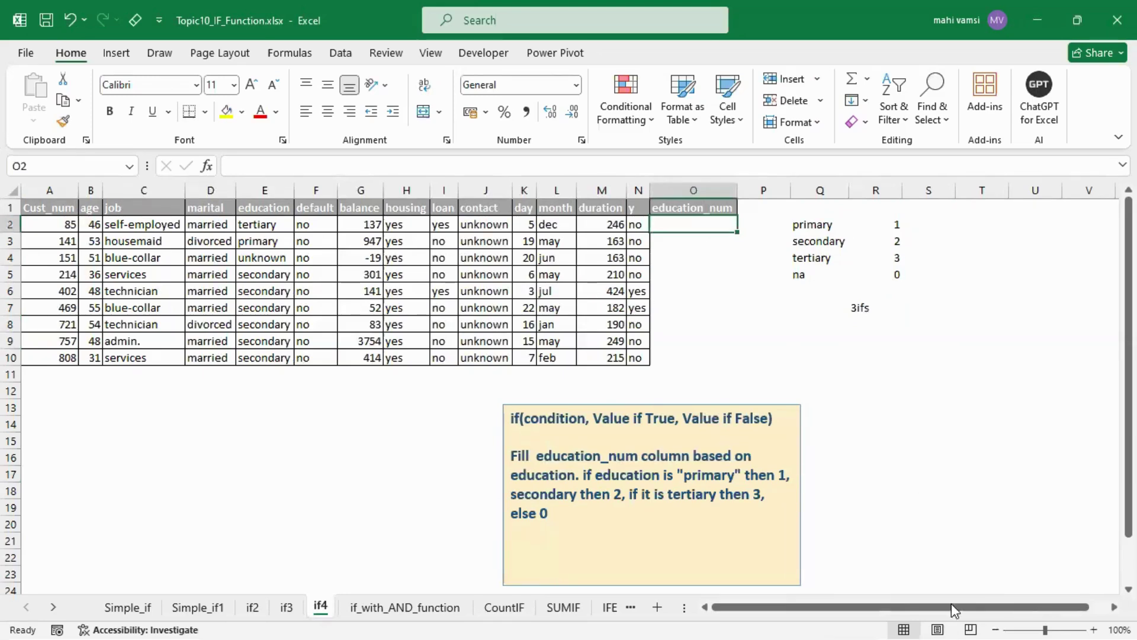
left_click(1094, 630)
left_click(1094, 630)
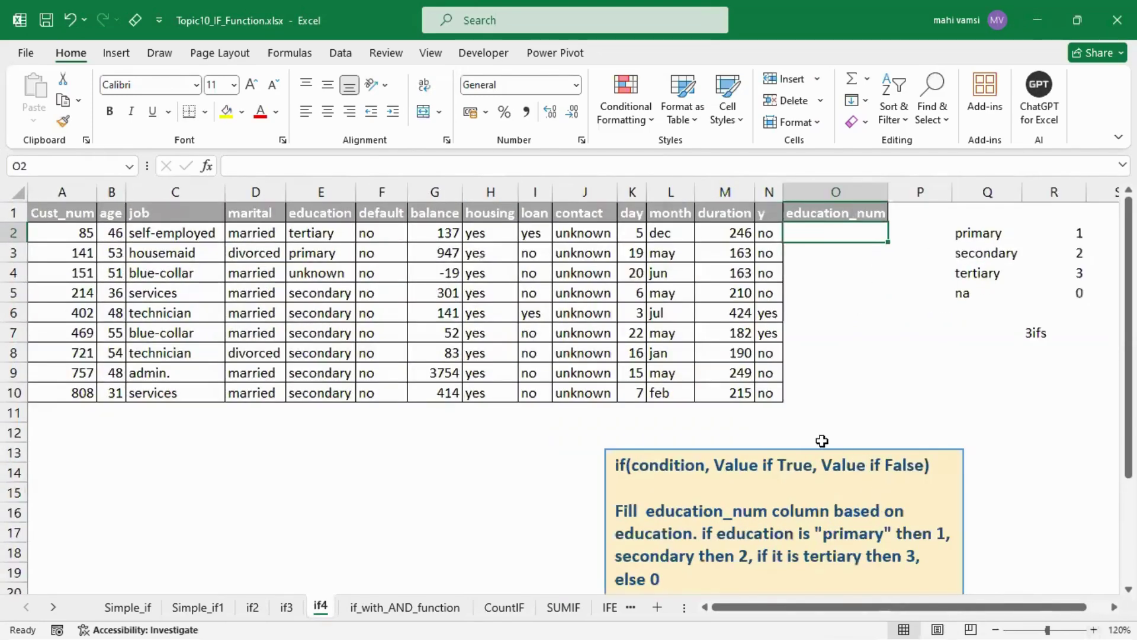
left_click(1115, 608)
left_click(1114, 607)
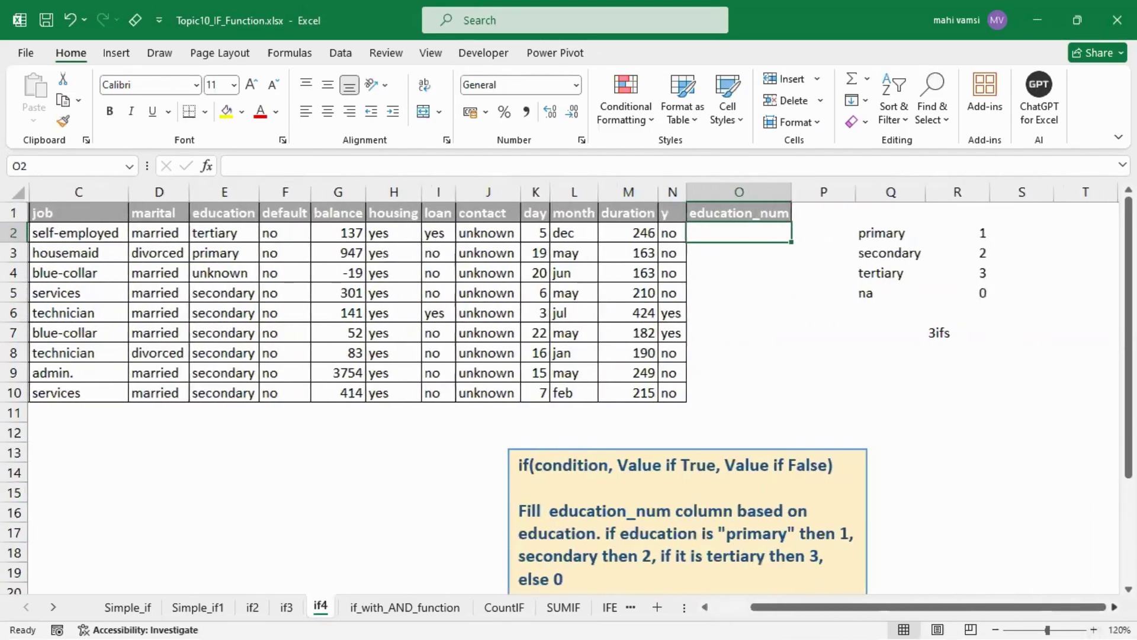
left_click(1114, 607)
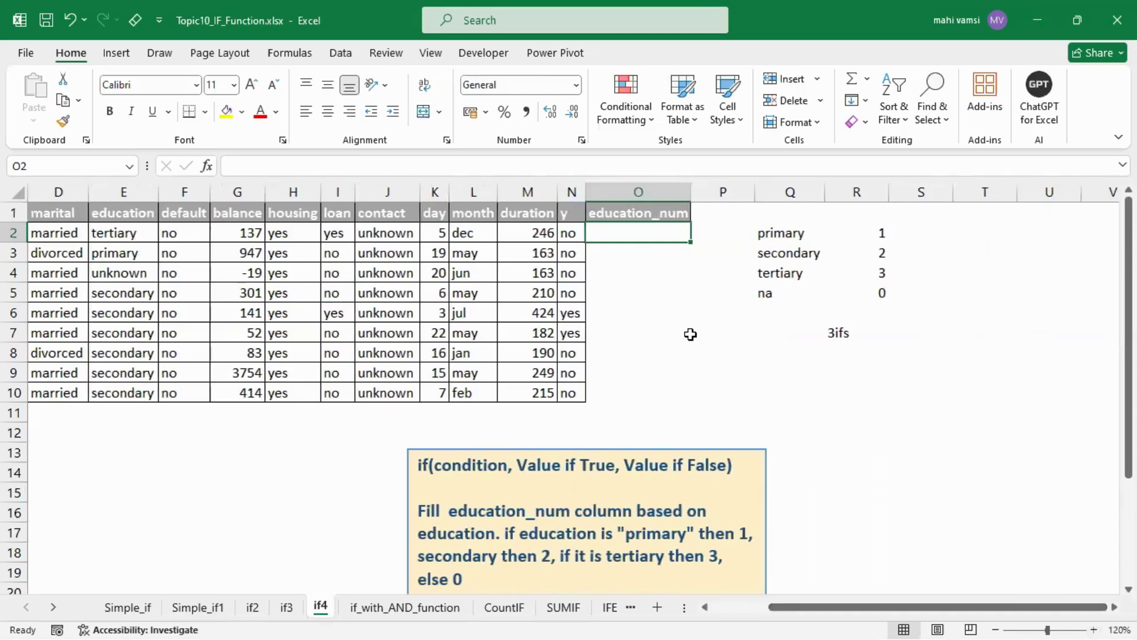
type("=if")
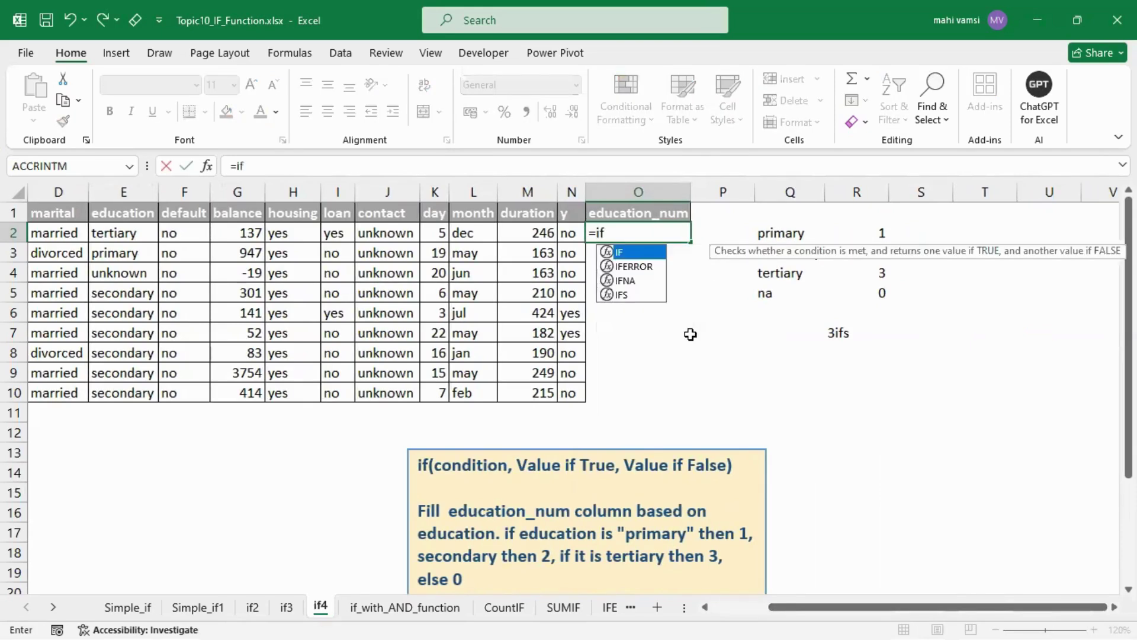
key("Tab")
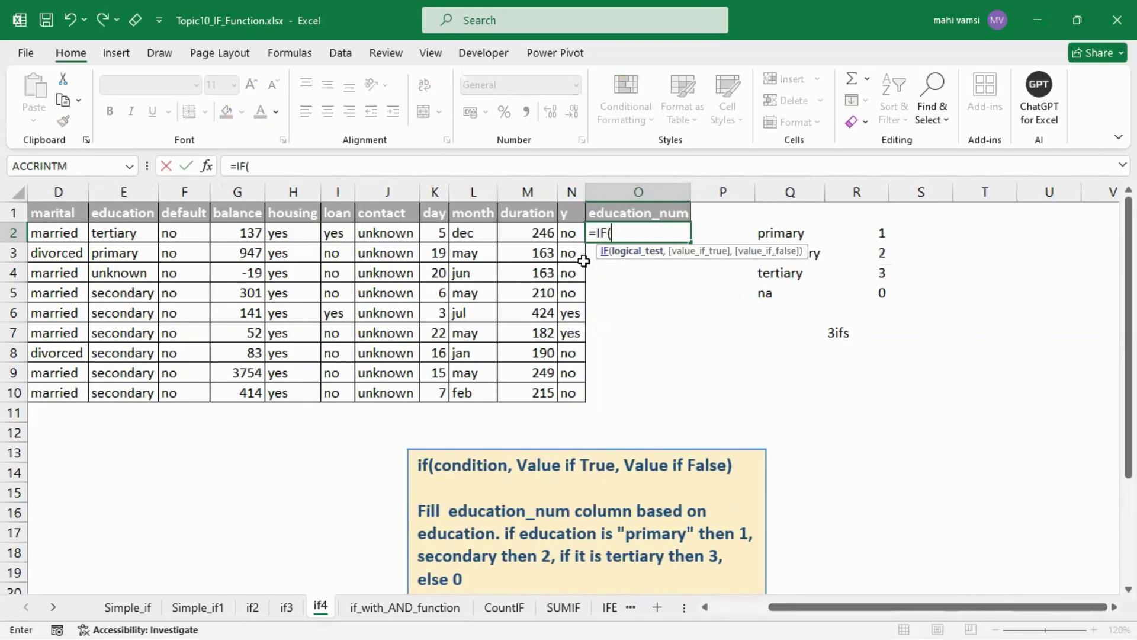
left_click(134, 232)
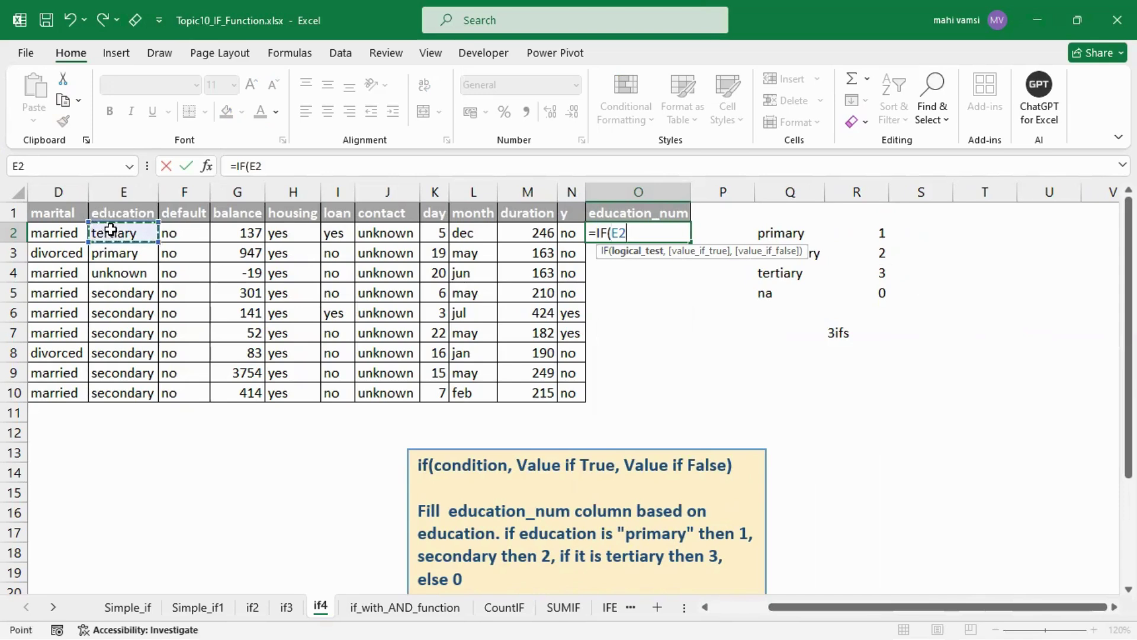
type("=")
left_click(765, 229)
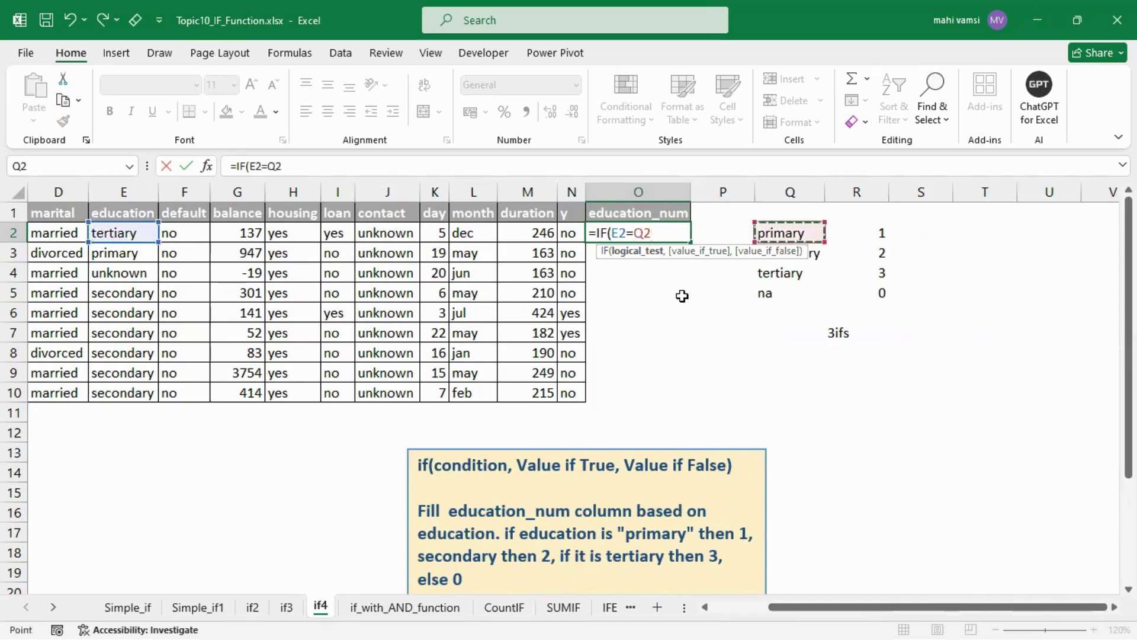
type(",")
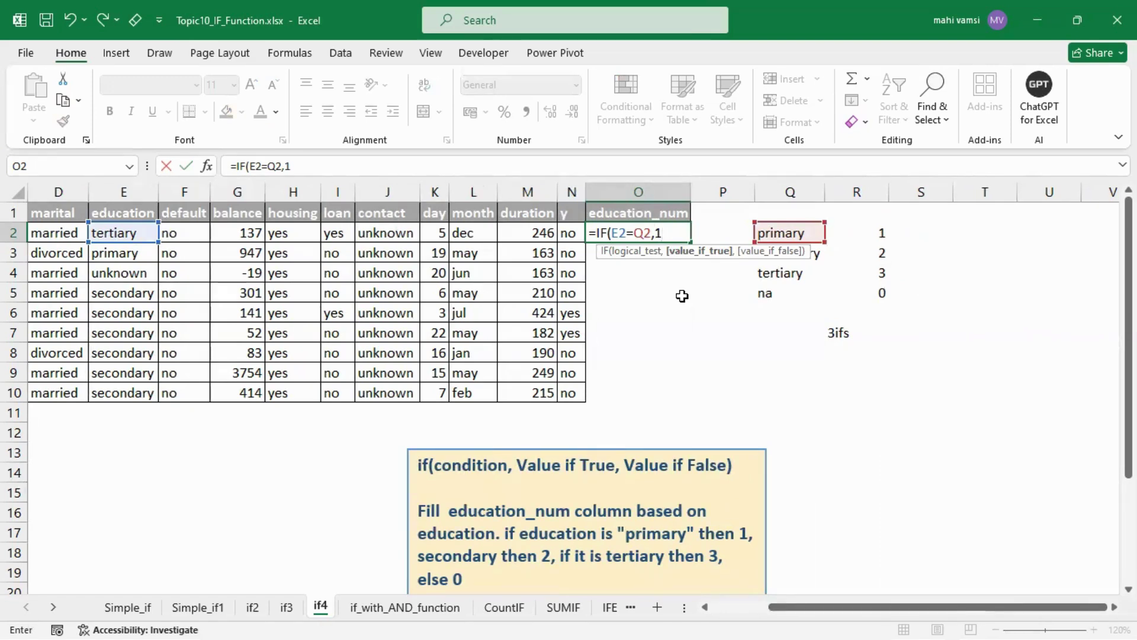
type("1,")
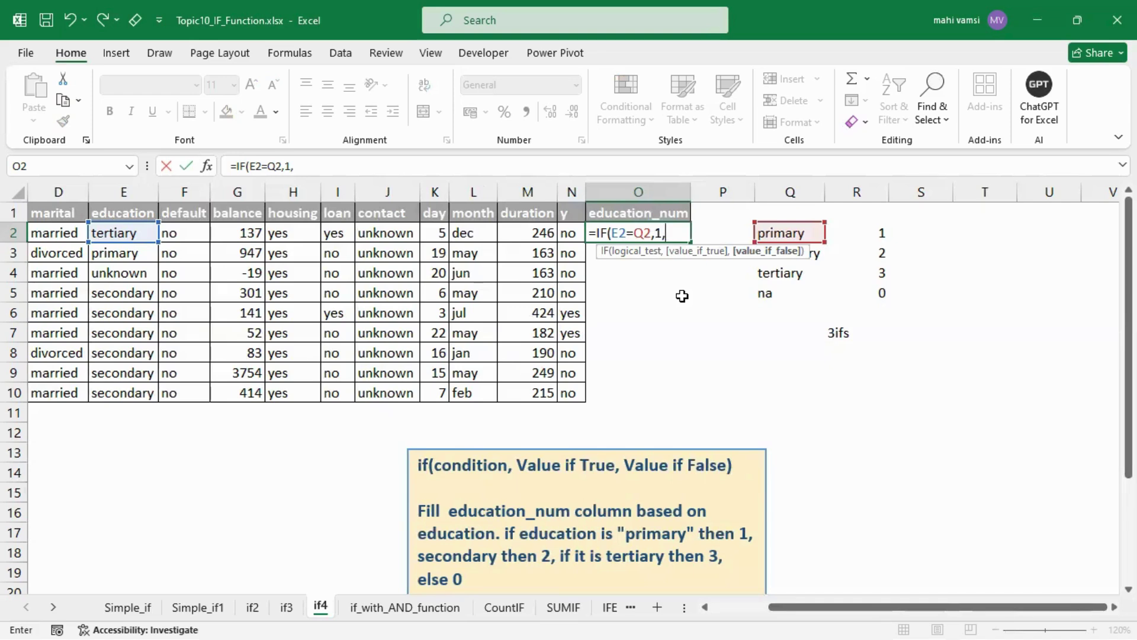
Step: Nest a second IF in the O2 formula that returns 2 when E2 equals Q3, and open a third IF as its value-if-false
type("IF(")
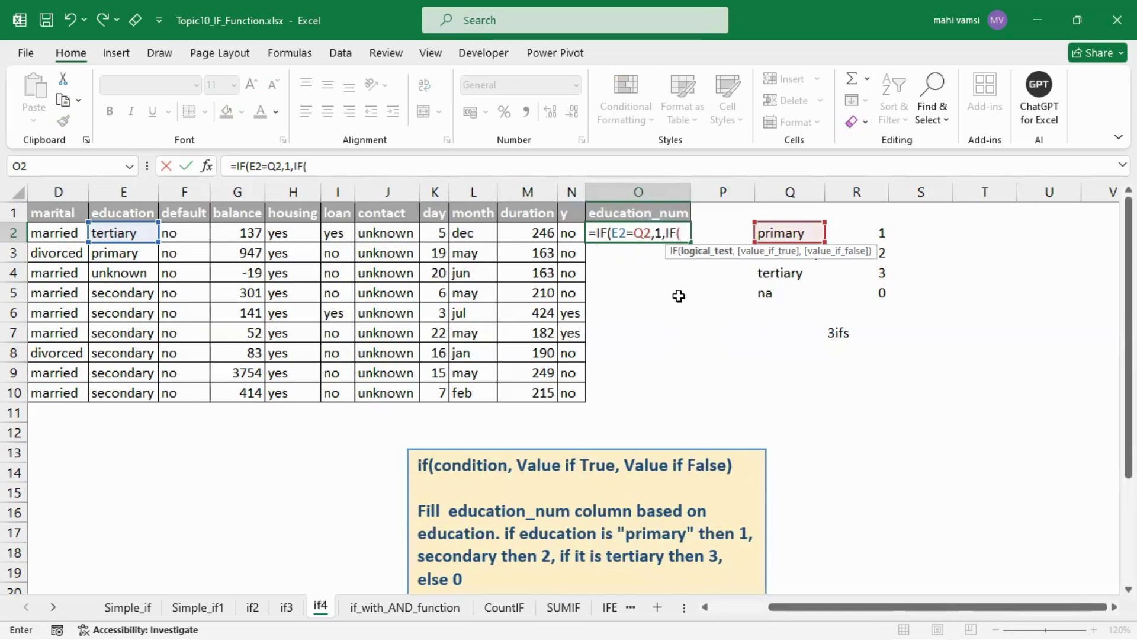
left_click(127, 233)
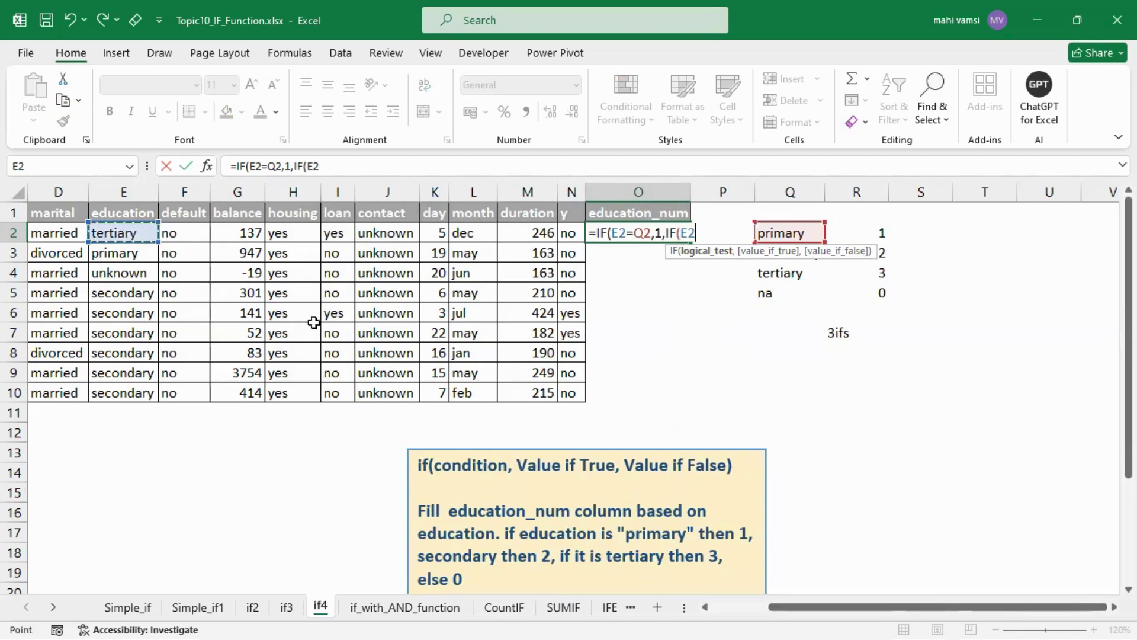
type("=")
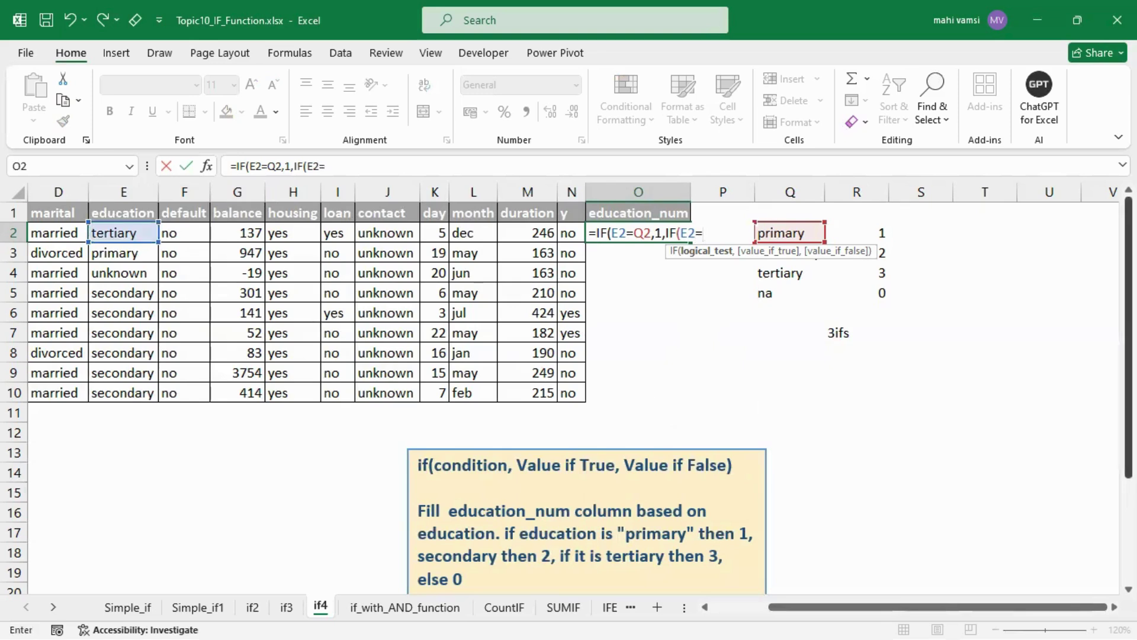
left_click(816, 269)
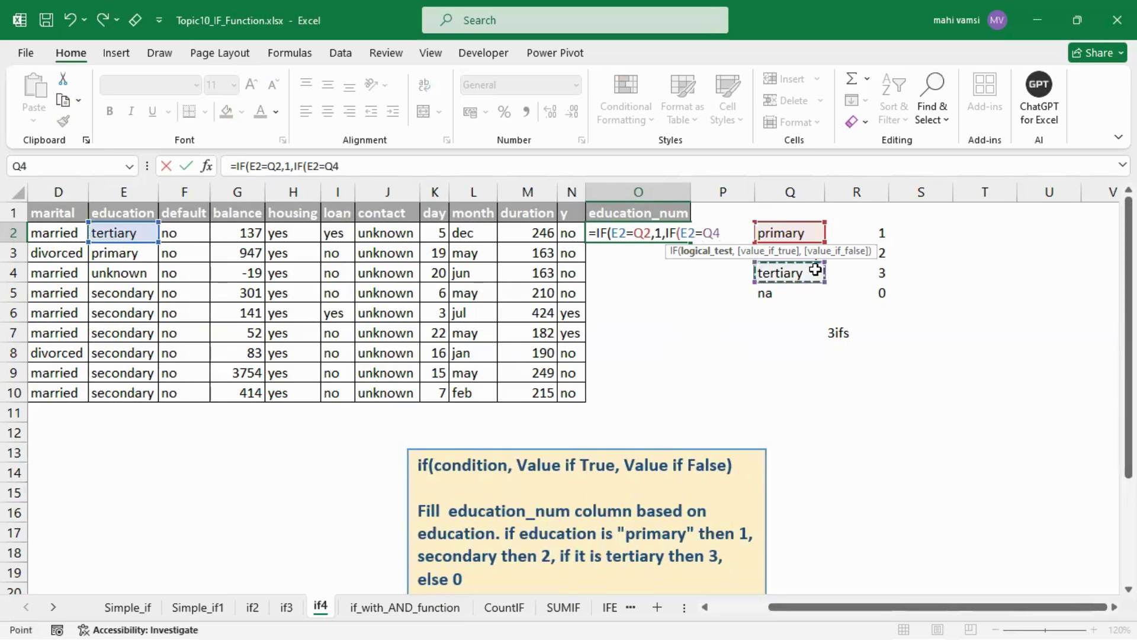
key("Up")
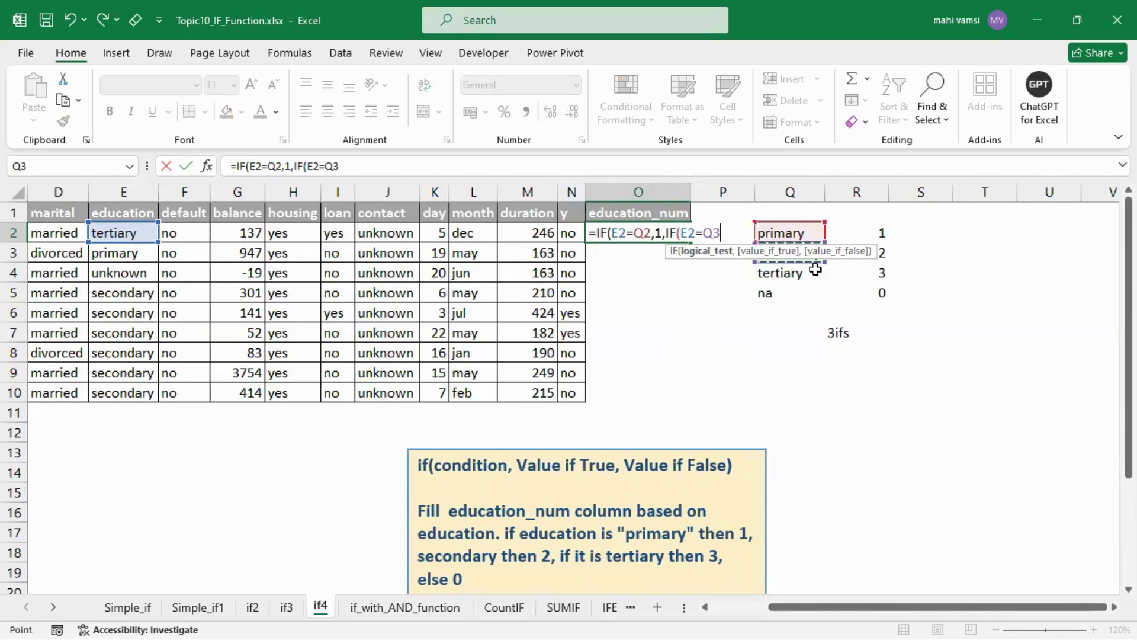
type(",")
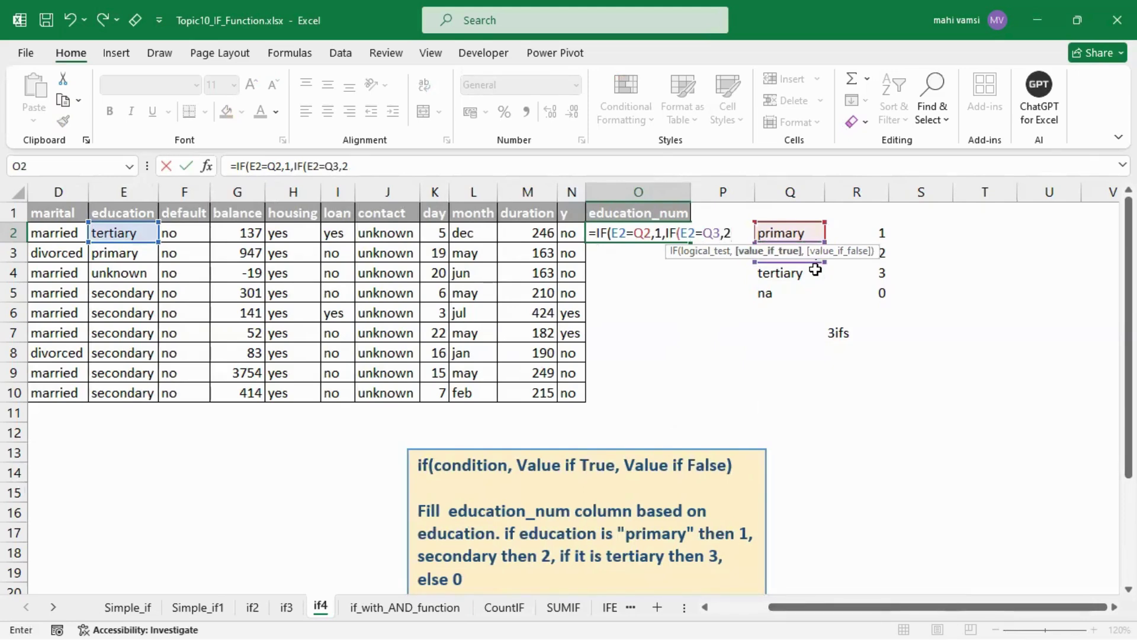
type("2,IF(")
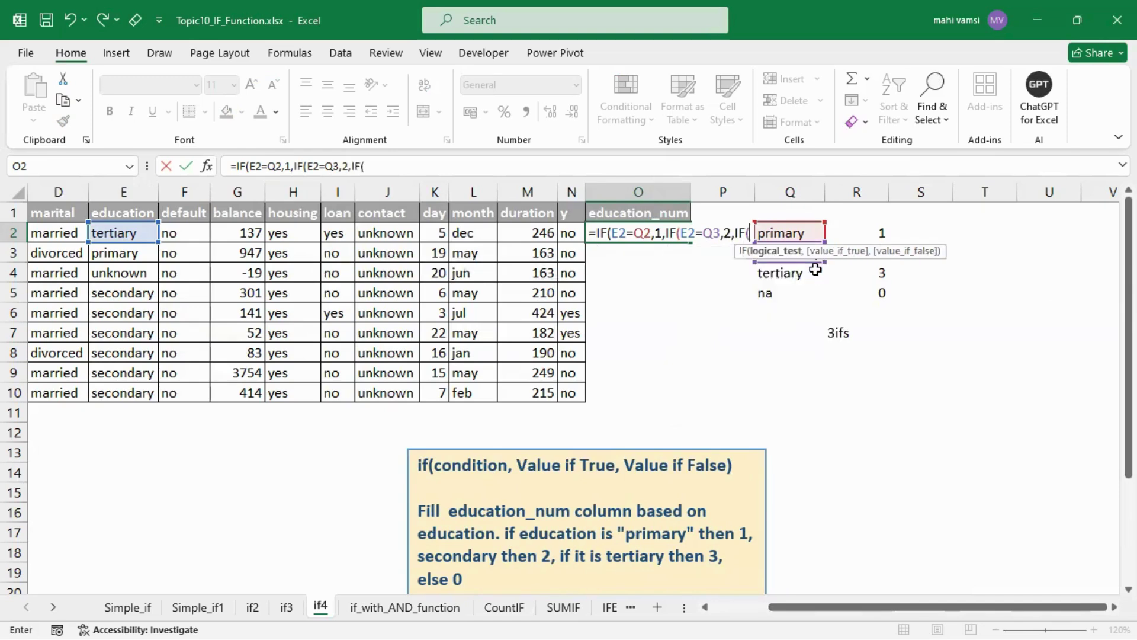
Step: Complete the third IF in the O2 formula so it returns 3 when E2 equals Q4, otherwise 0, and enter the formula
left_click(125, 231)
type("=")
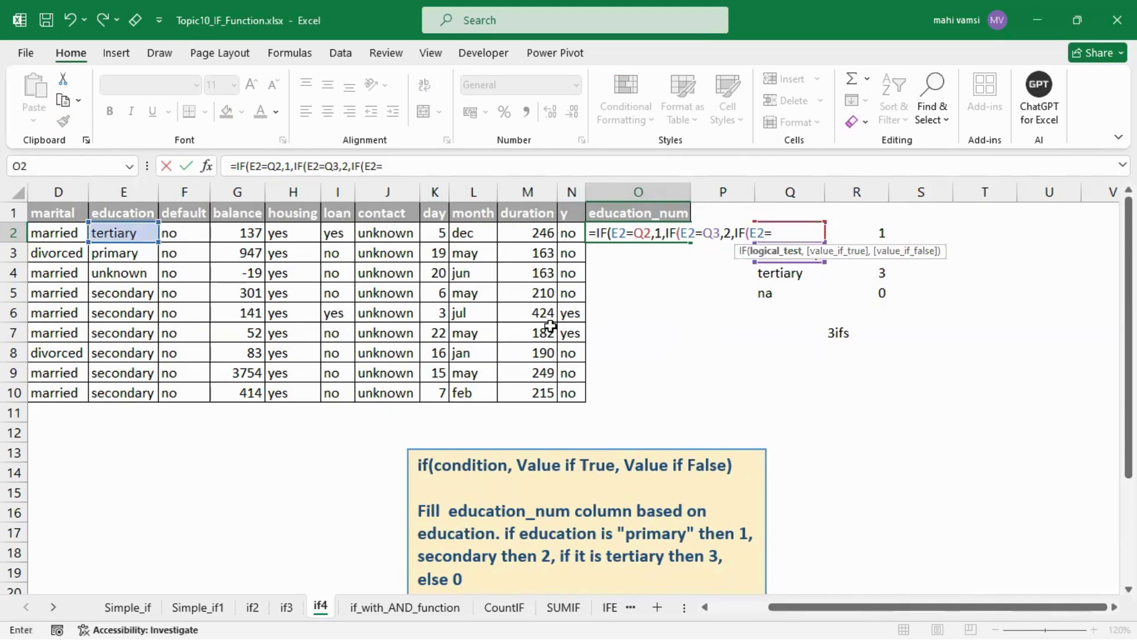
left_click(799, 277)
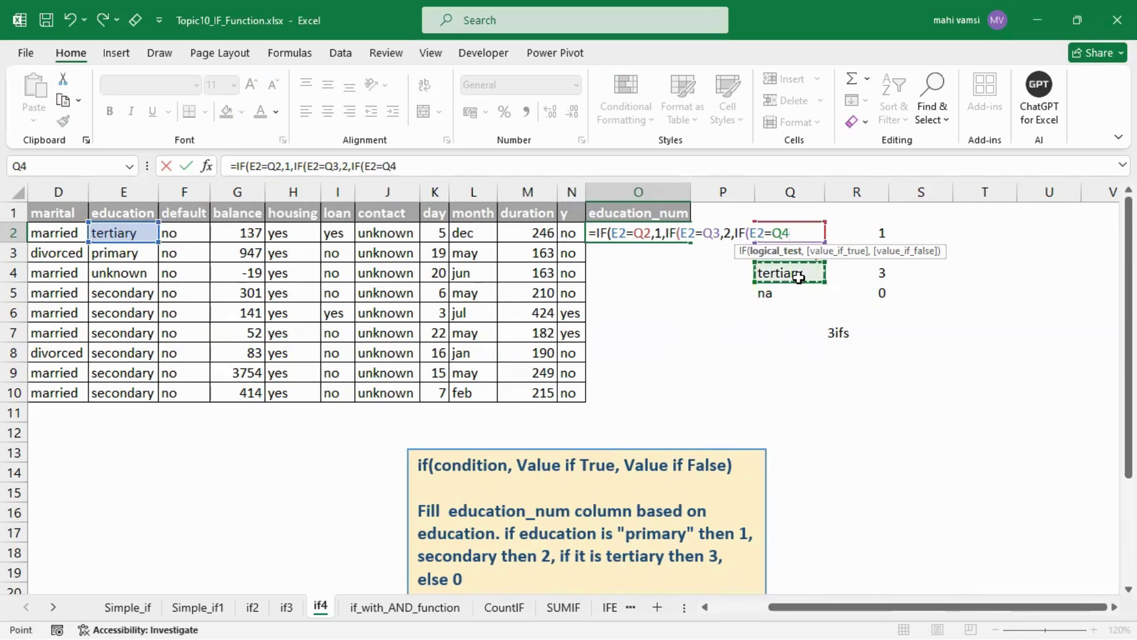
type(",")
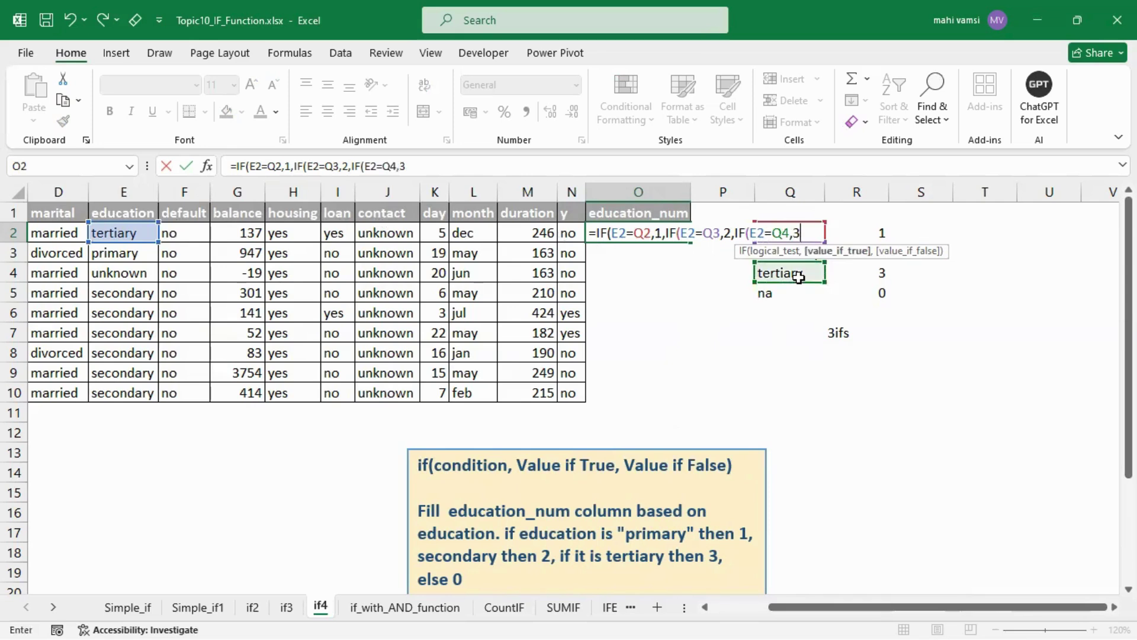
type("3,")
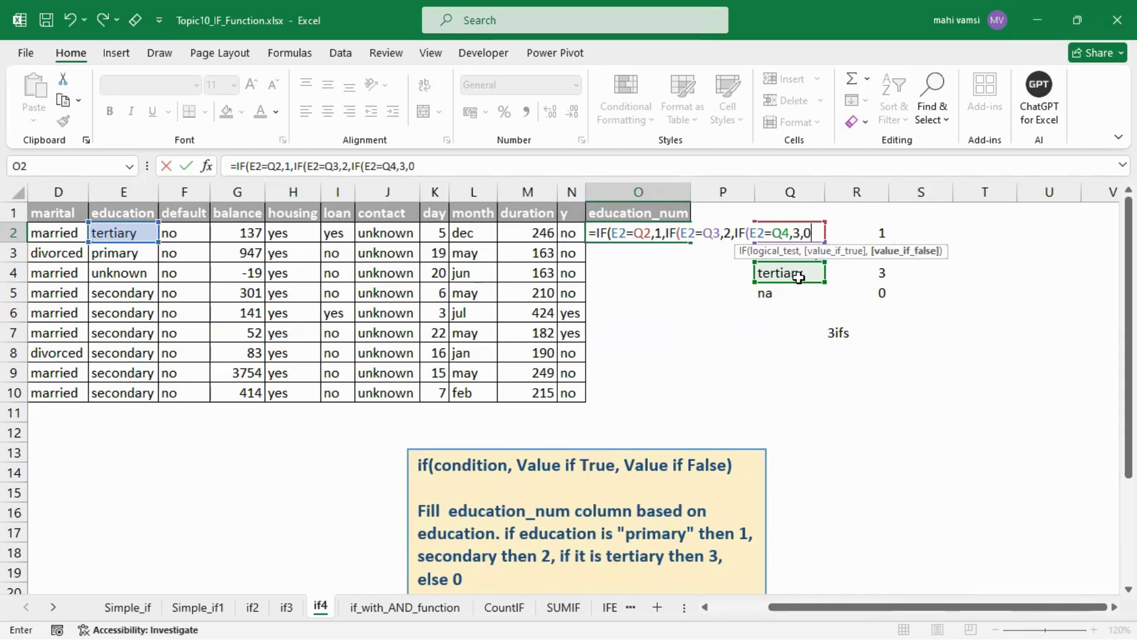
type("0)))")
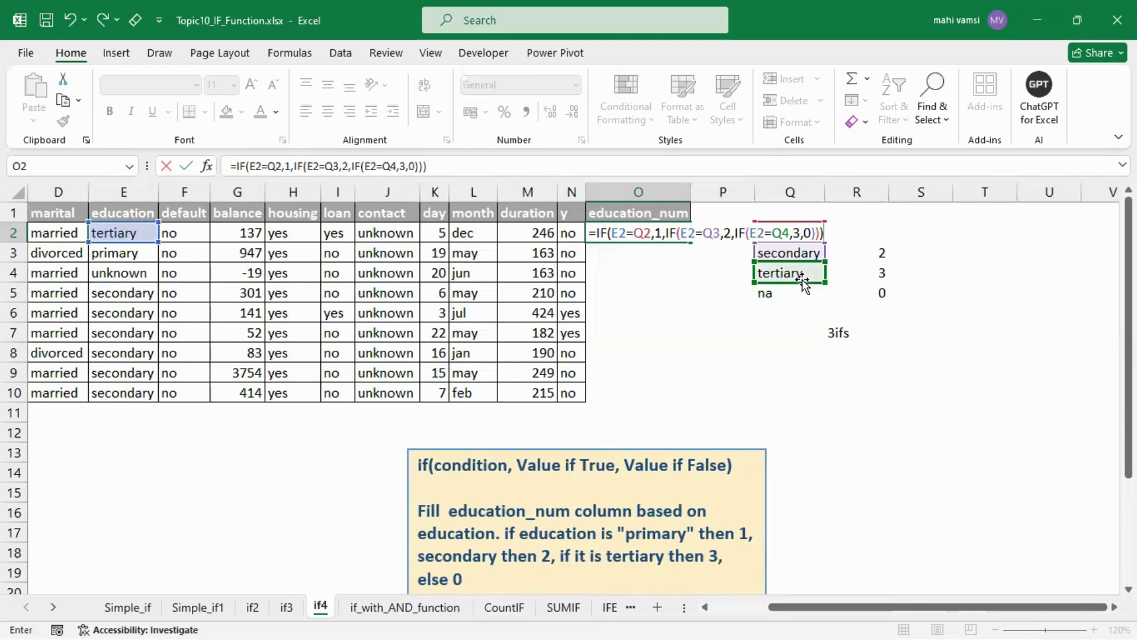
key("Return")
Step: Test the O2 formula by copying primary from Q2 into E2, and check the result in O2
left_click(650, 233)
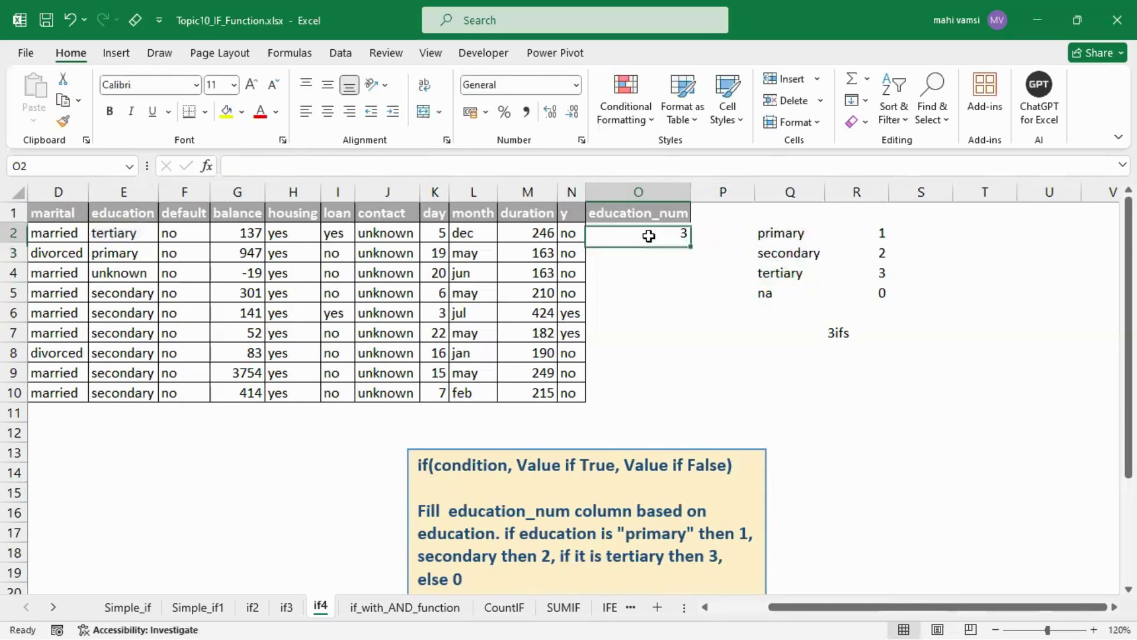
left_click(112, 232)
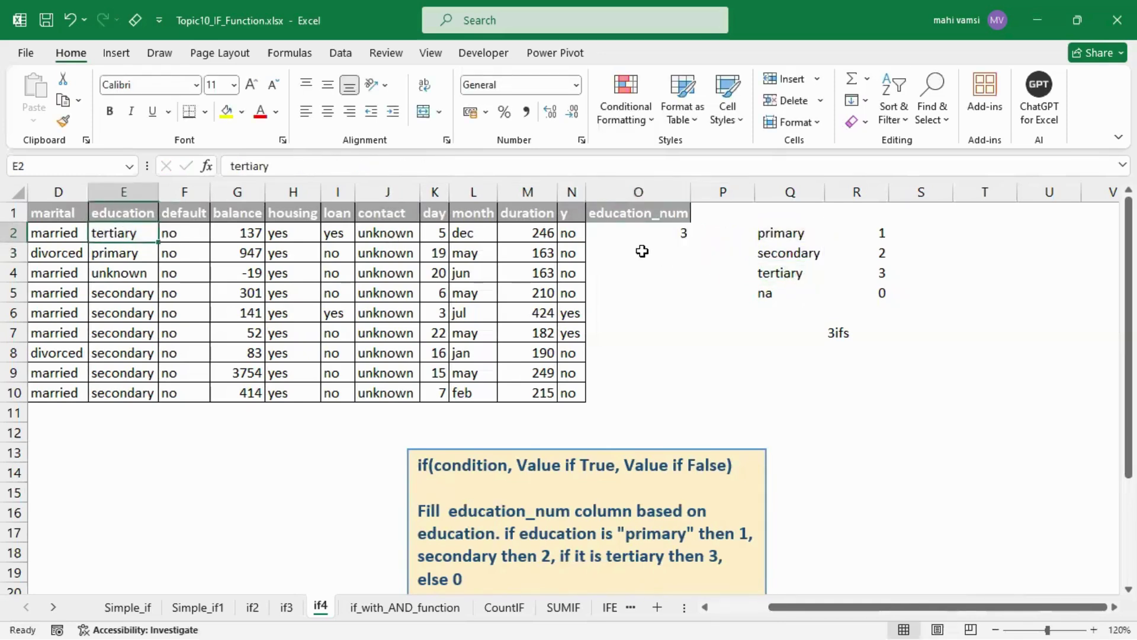
left_click(631, 236)
left_click(794, 234)
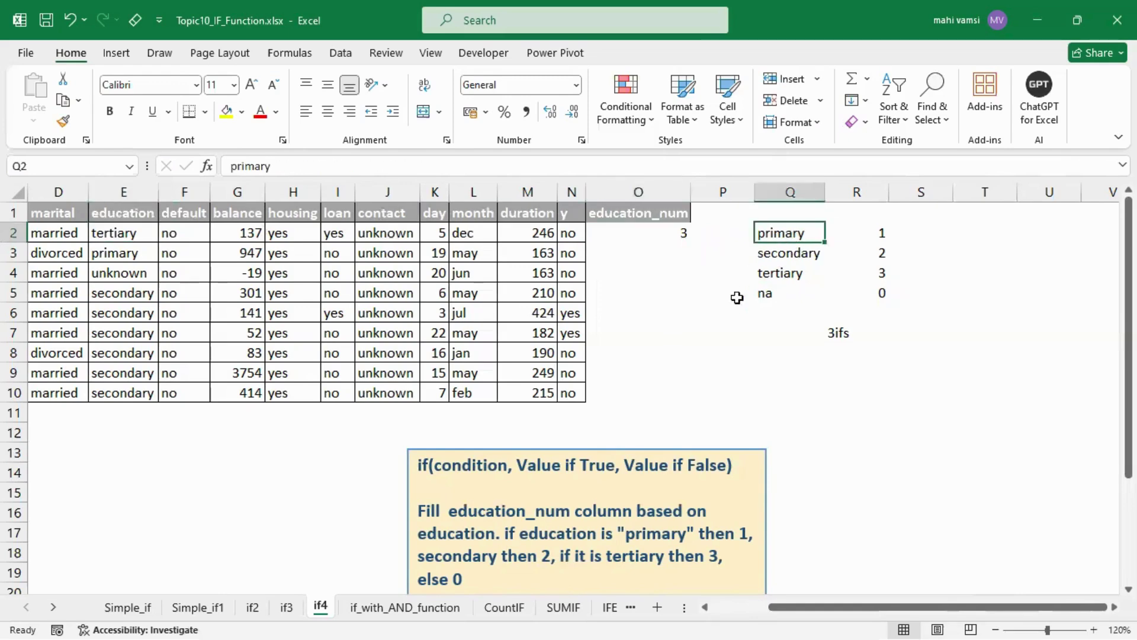
key("ctrl+c")
left_click(154, 238)
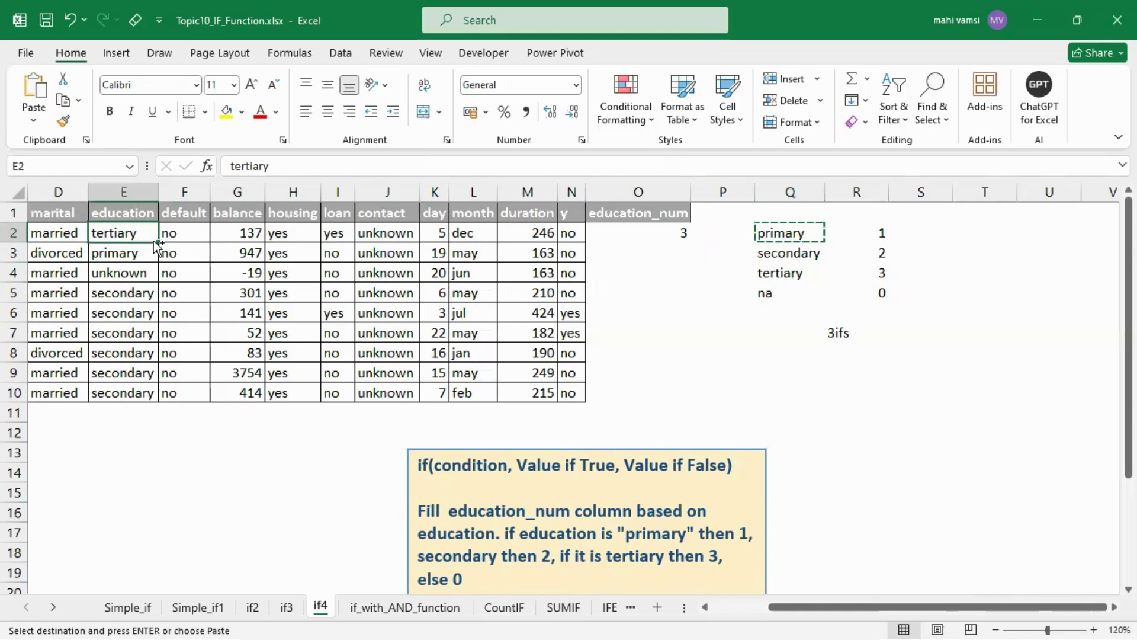
key("ctrl+v")
left_click(654, 240)
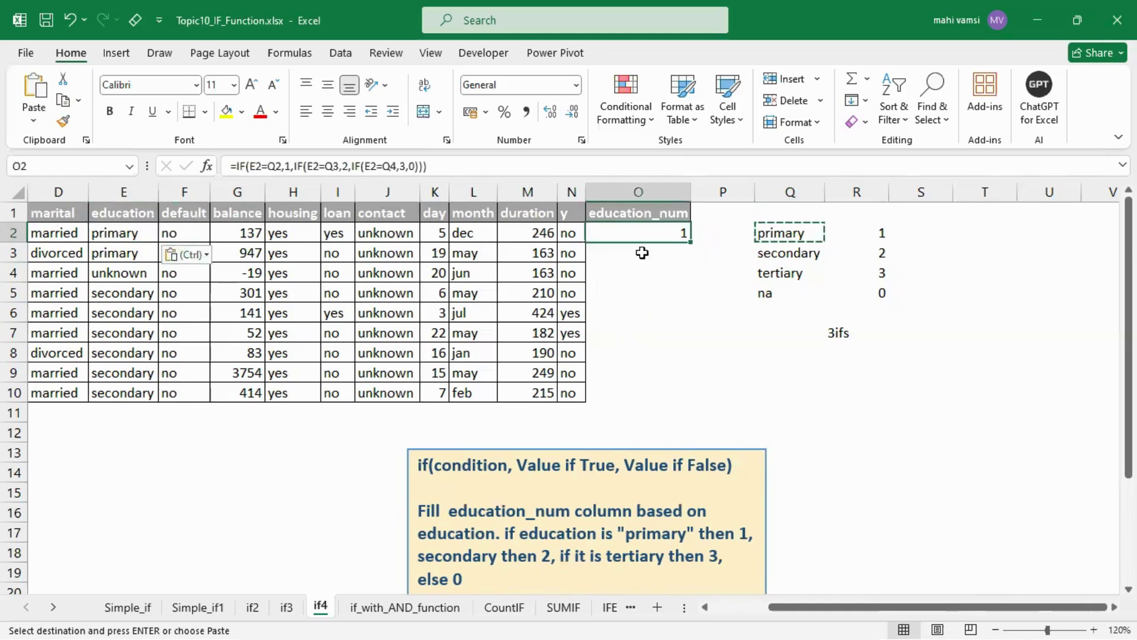
Step: Clear the education value in E2 to test the O2 formula with a blank cell
left_click(113, 235)
key("Delete")
key("Return")
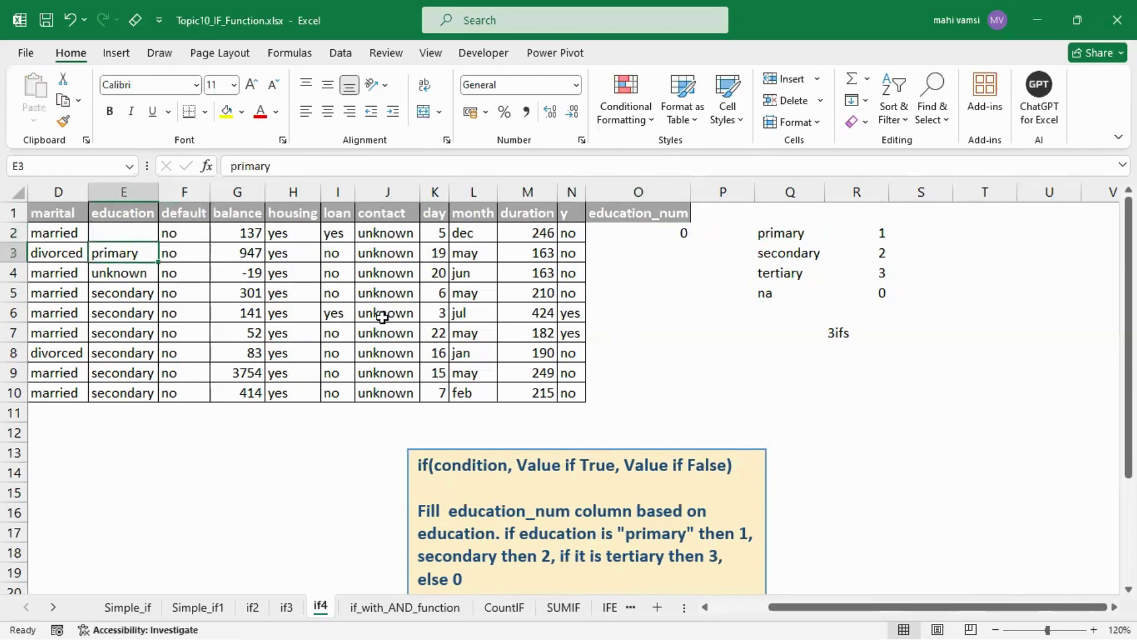
left_click(633, 238)
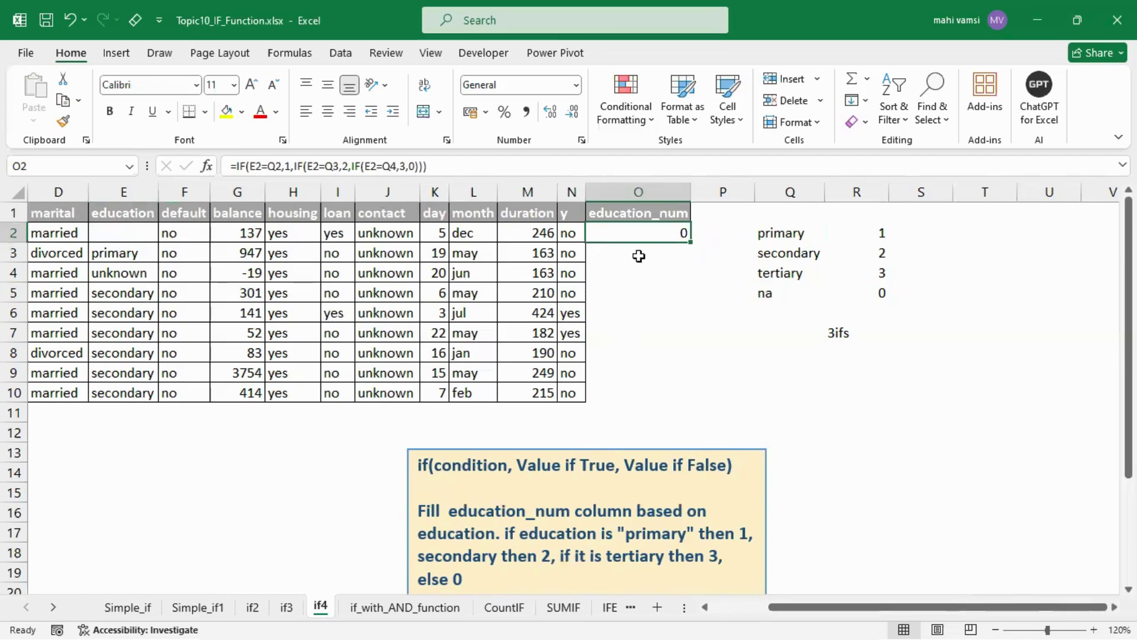
Step: Fill the O2 formula down to O10 and inspect the cell references in the O3 formula
left_click_drag(691, 242, 696, 398)
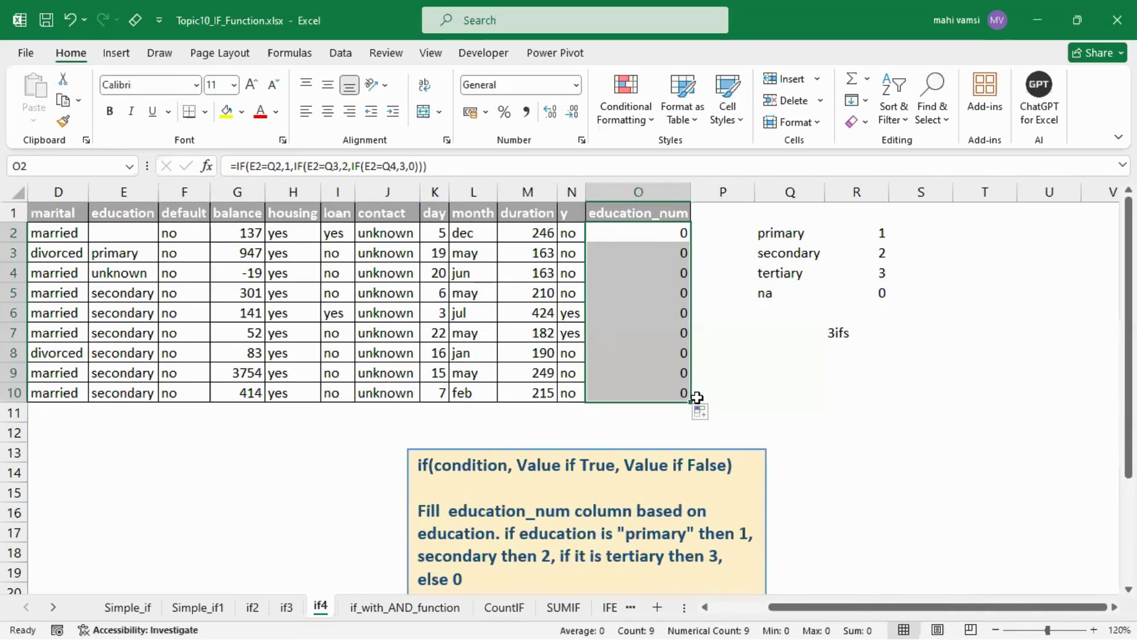
left_click(636, 253)
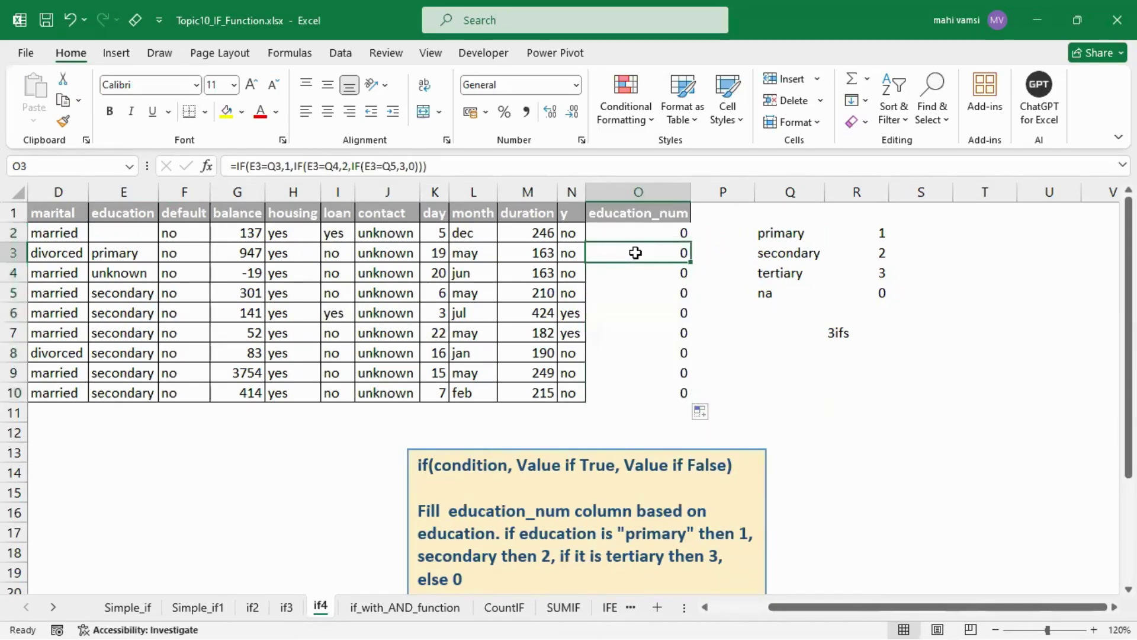
double_click(635, 253)
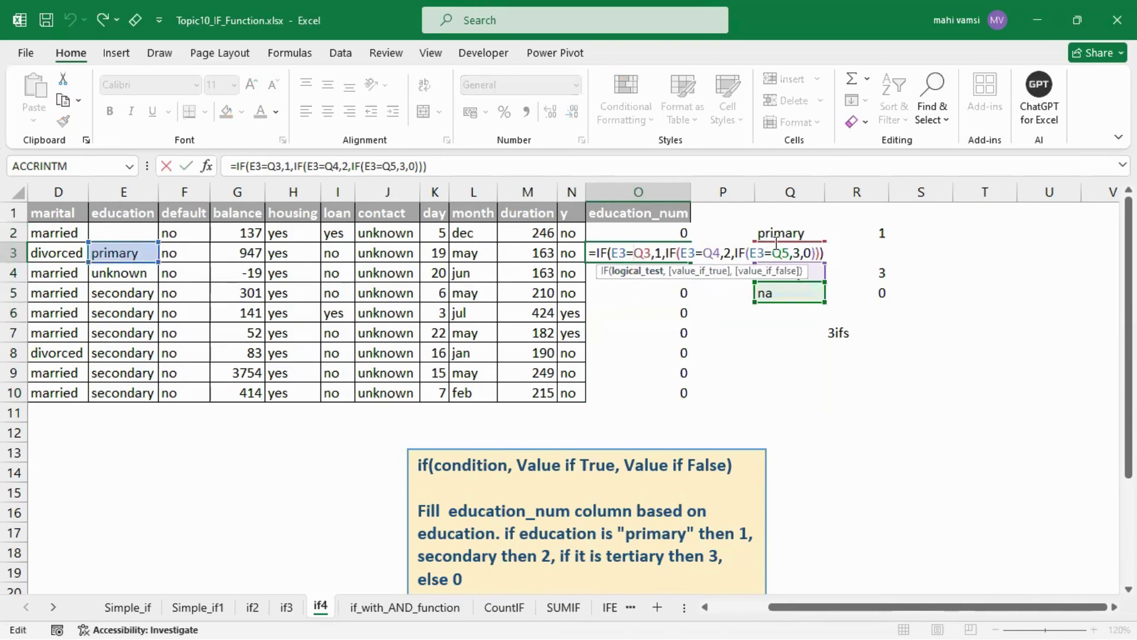
key("Return")
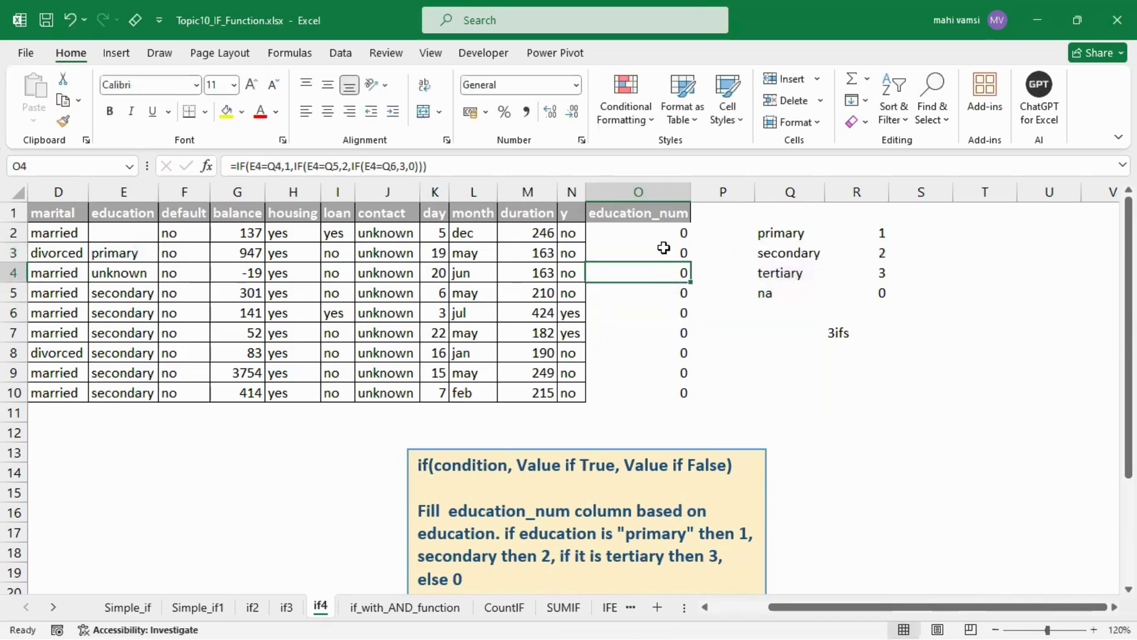
Step: Clear the education_num formulas from O2:O10
left_click_drag(657, 234, 654, 393)
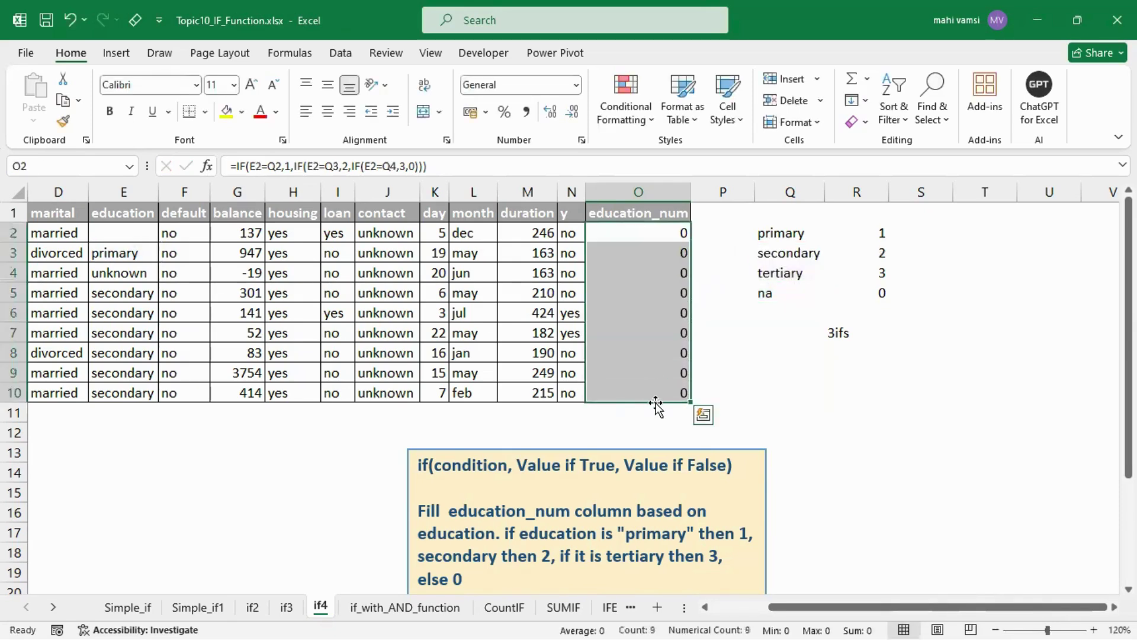
key("Delete")
left_click(650, 236)
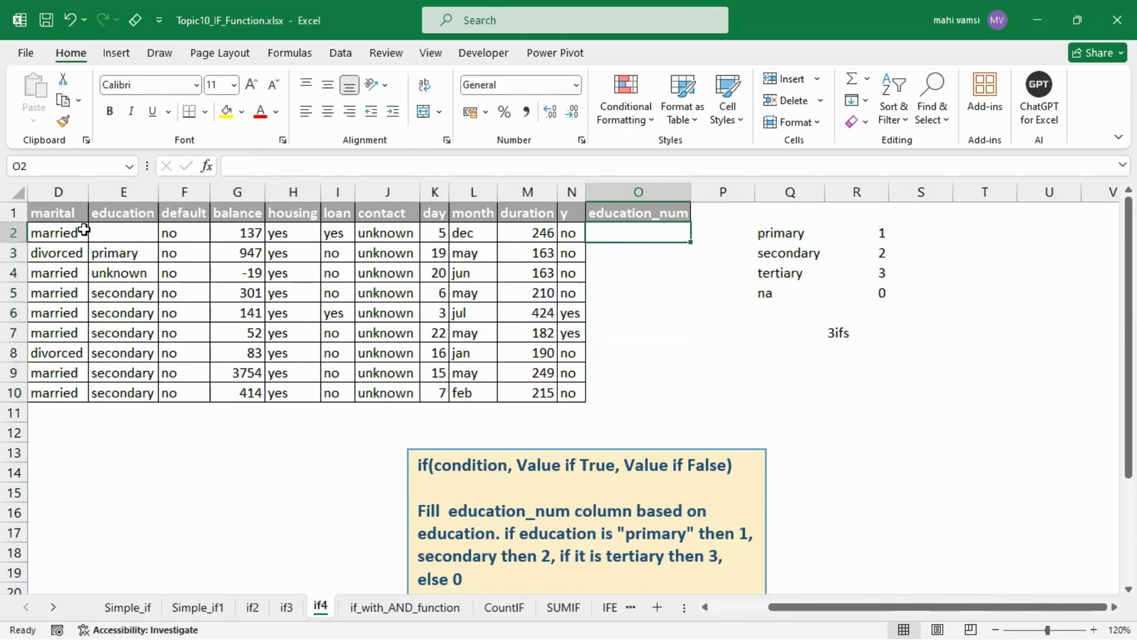
Step: Copy tertiary from Q4 into the blank education cell E2
left_click(776, 274)
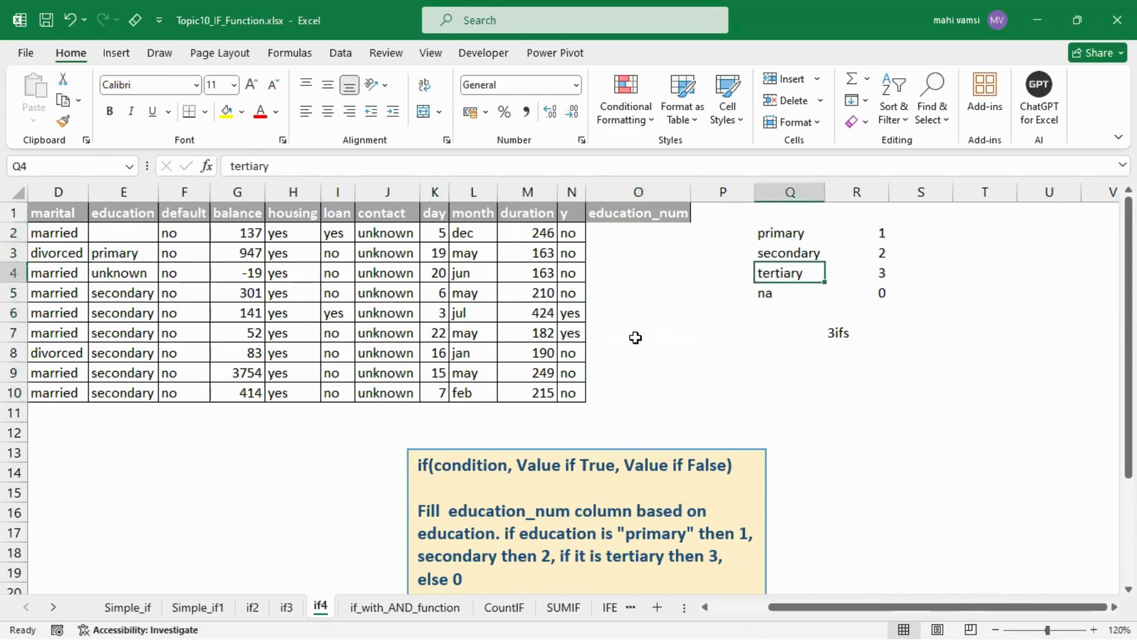
key("ctrl+c")
left_click(135, 231)
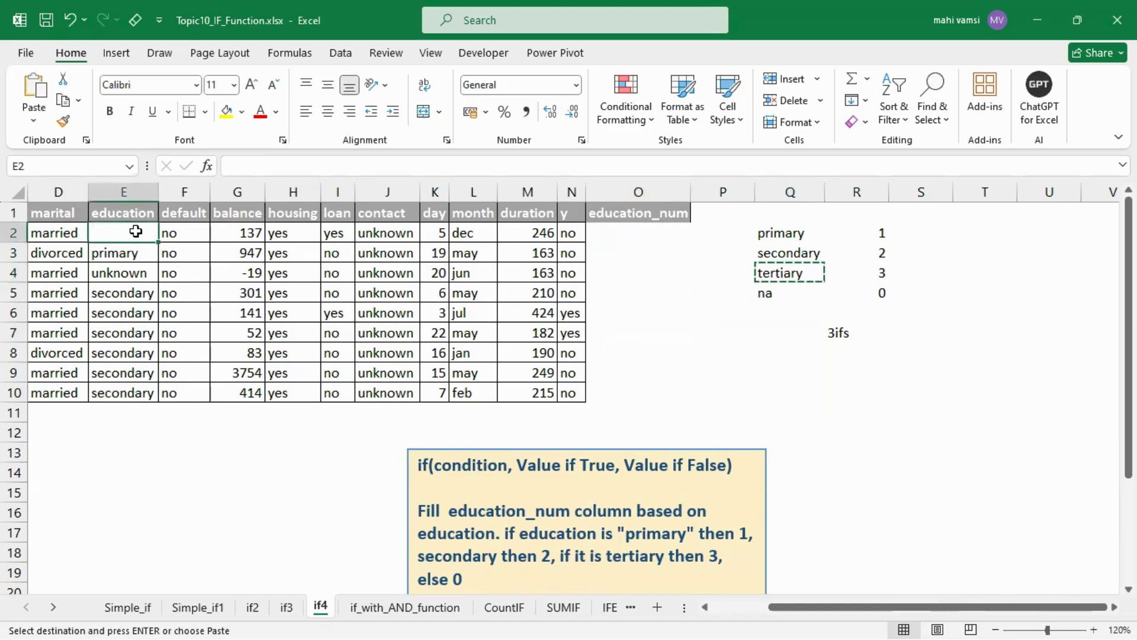
key("ctrl+v")
Step: Begin an IF formula in O2 that returns 1 when E2 equals the absolute reference $Q$2, ready for its value-if-false argument
left_click(650, 234)
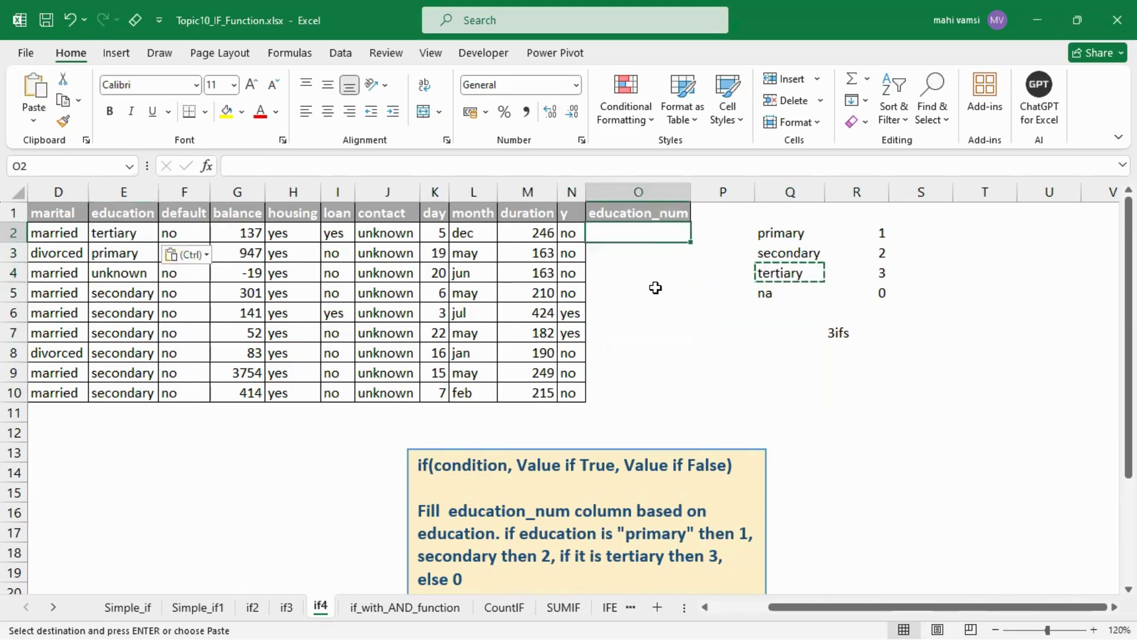
type("=if(")
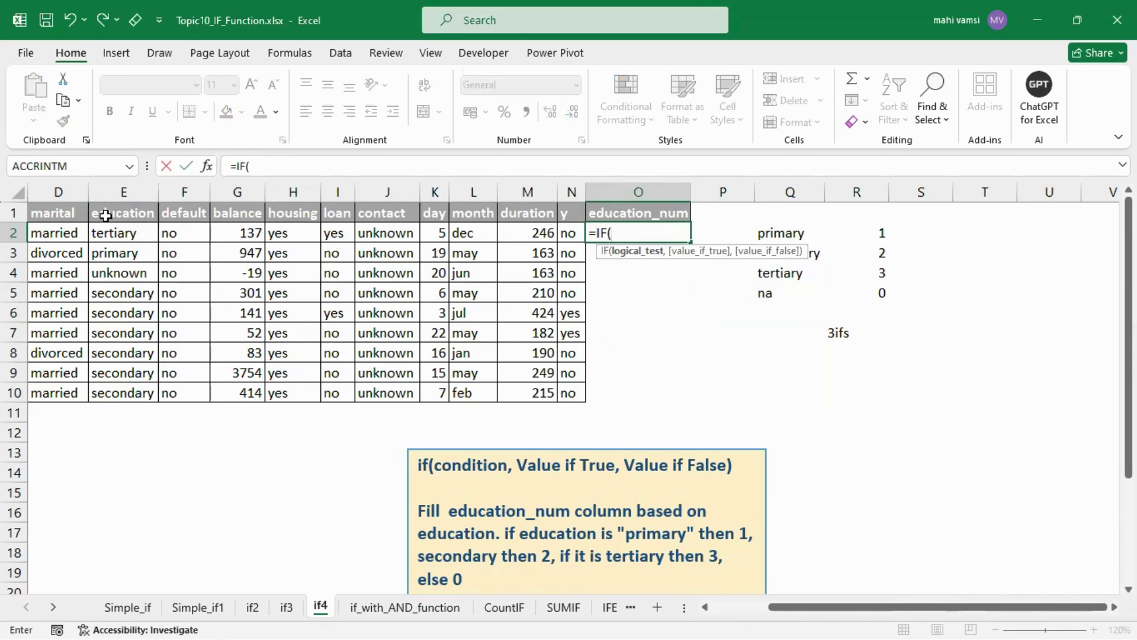
left_click(99, 233)
type("=")
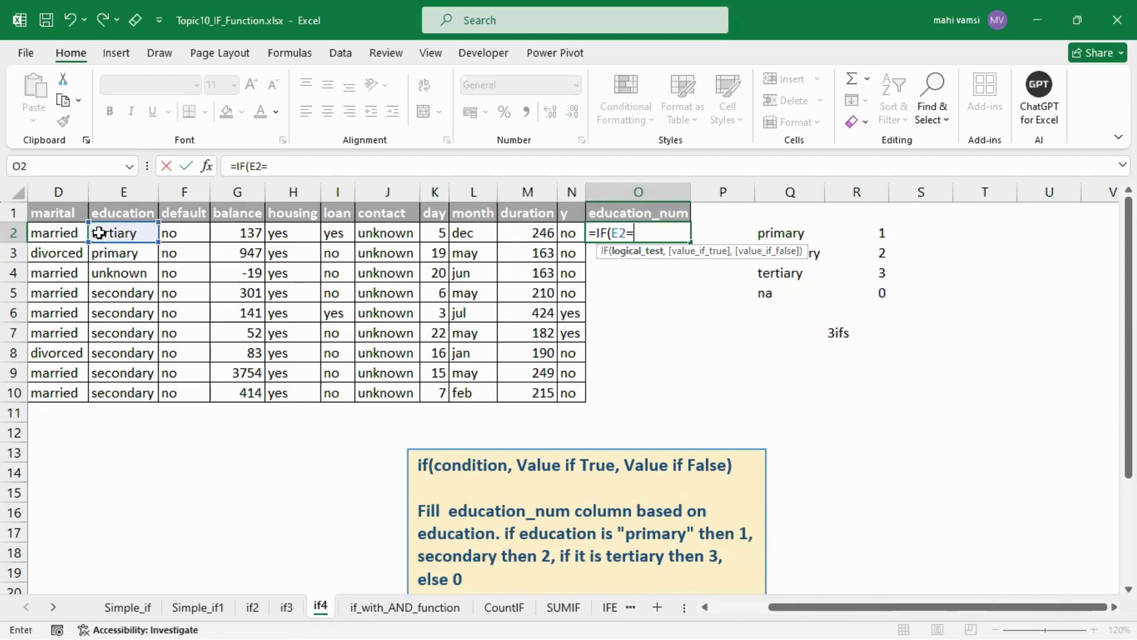
left_click(781, 229)
key("F4")
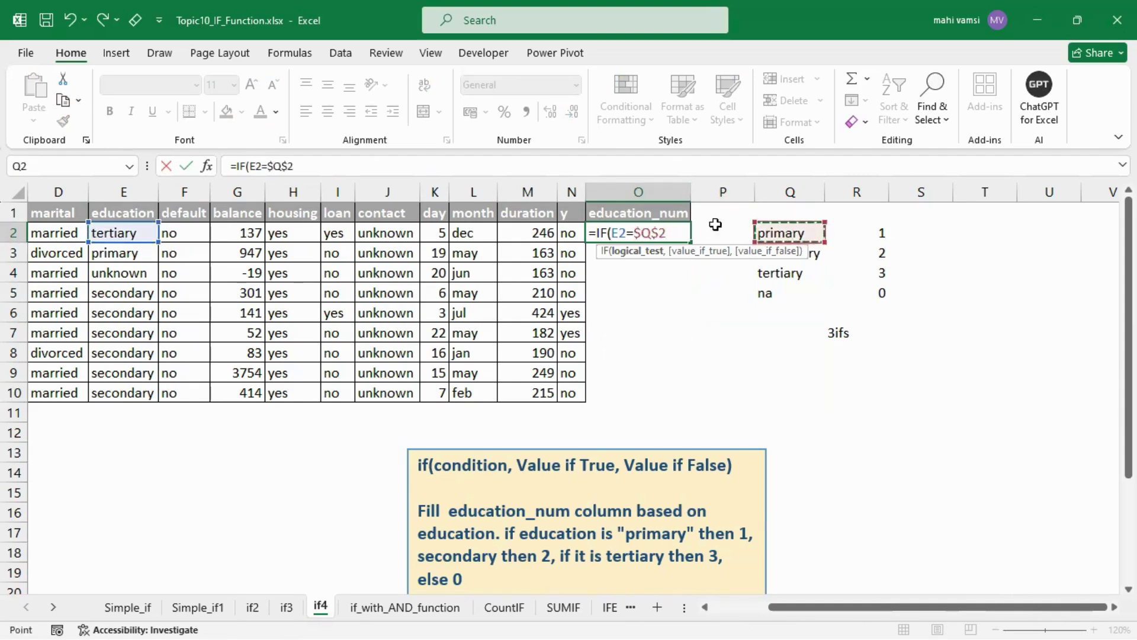
type(",")
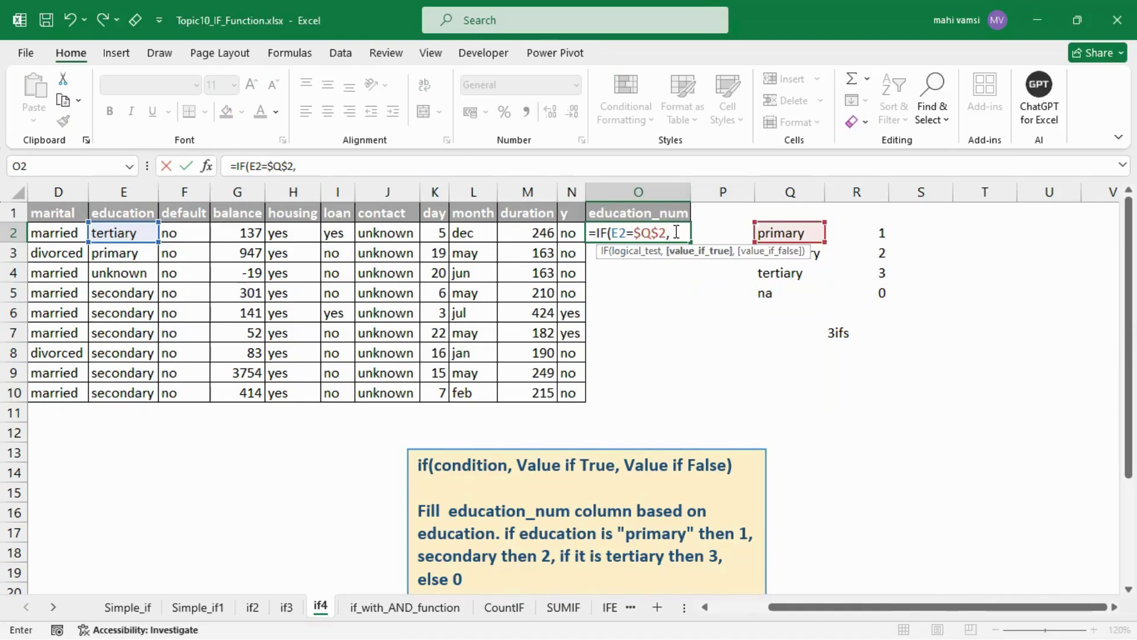
type("1,")
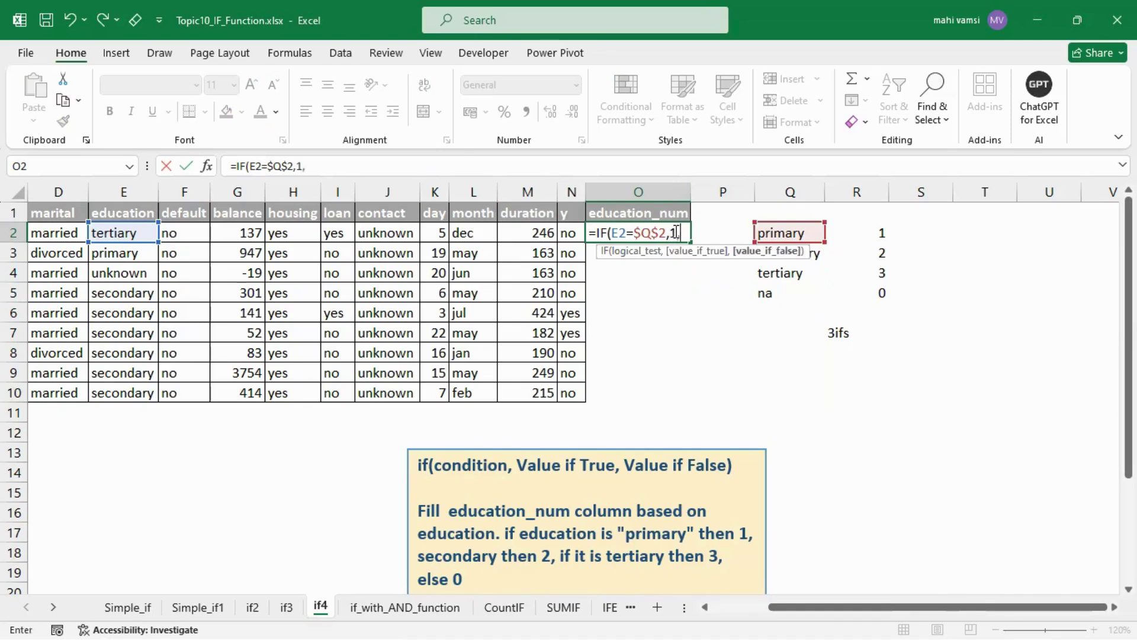
Step: Nest a second IF in the O2 formula that returns 2 when E2 equals the absolute reference $Q$3
type("IF(")
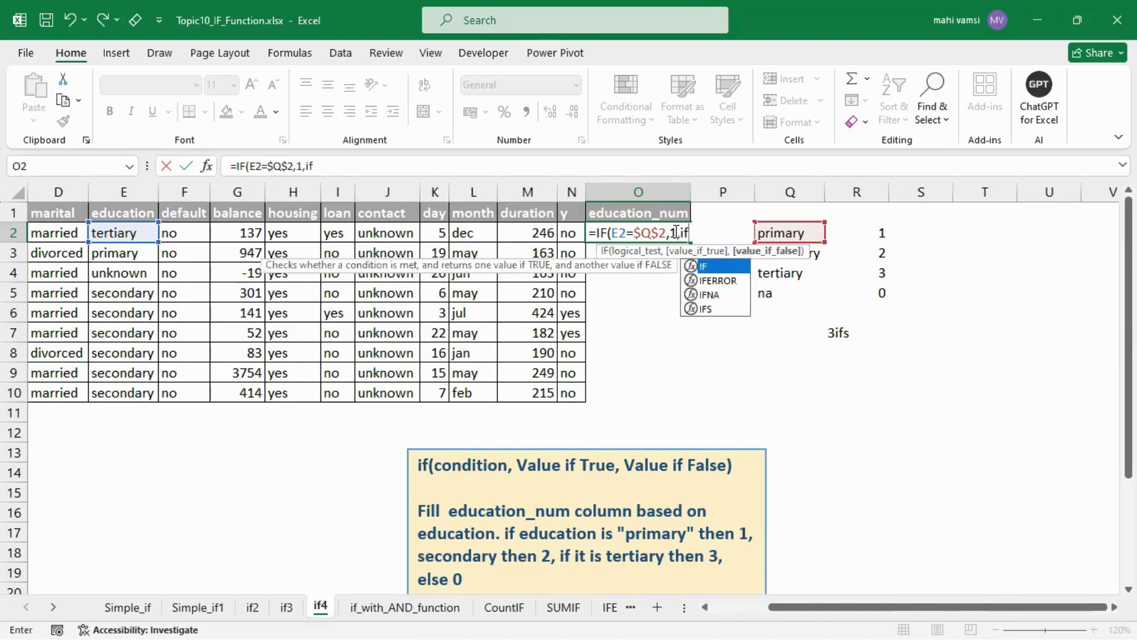
left_click(109, 234)
type("=")
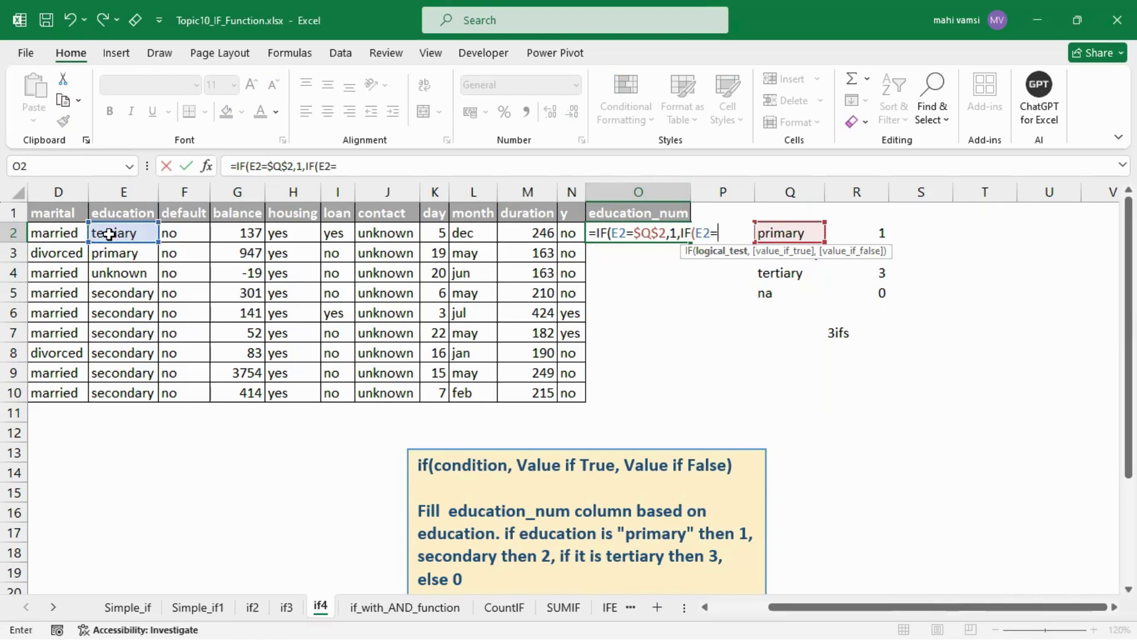
left_click(792, 267)
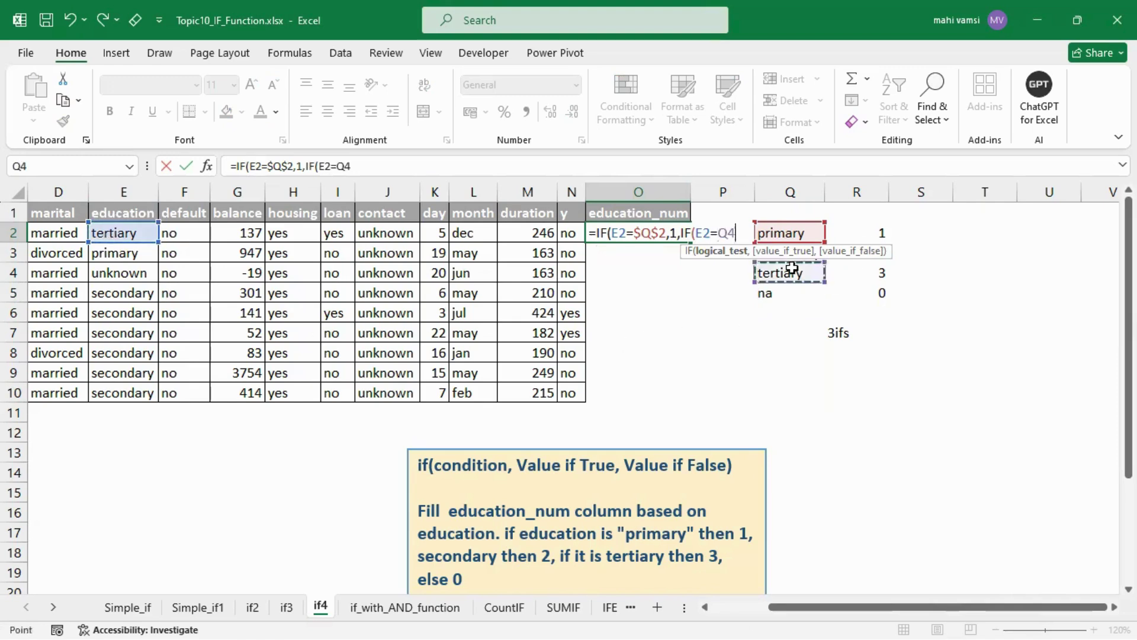
key("Up")
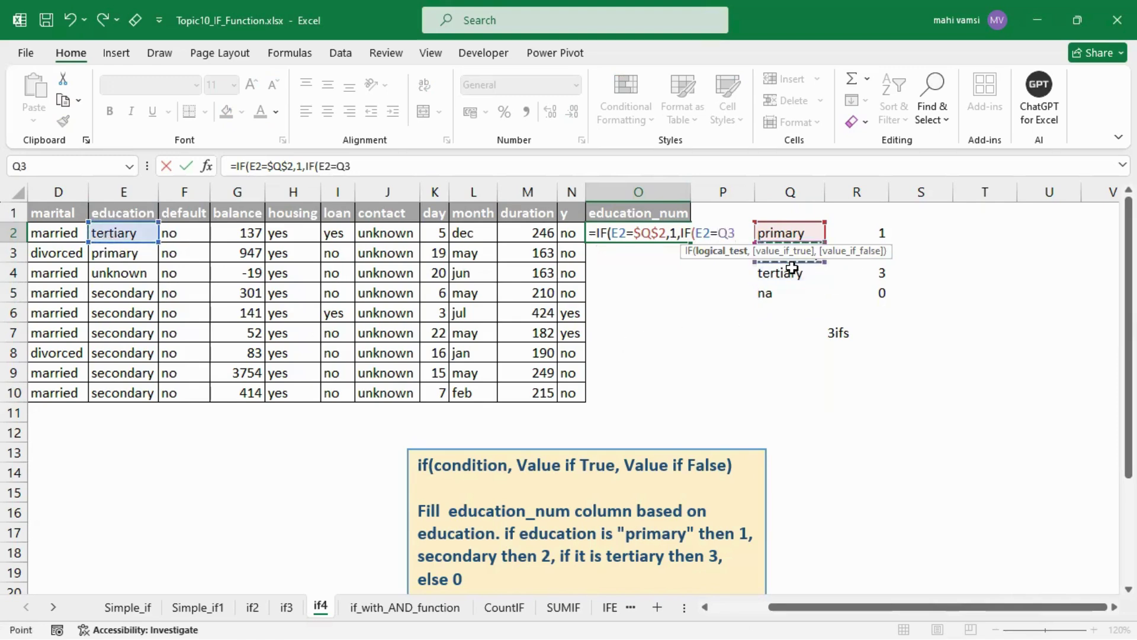
key("F4")
type(",")
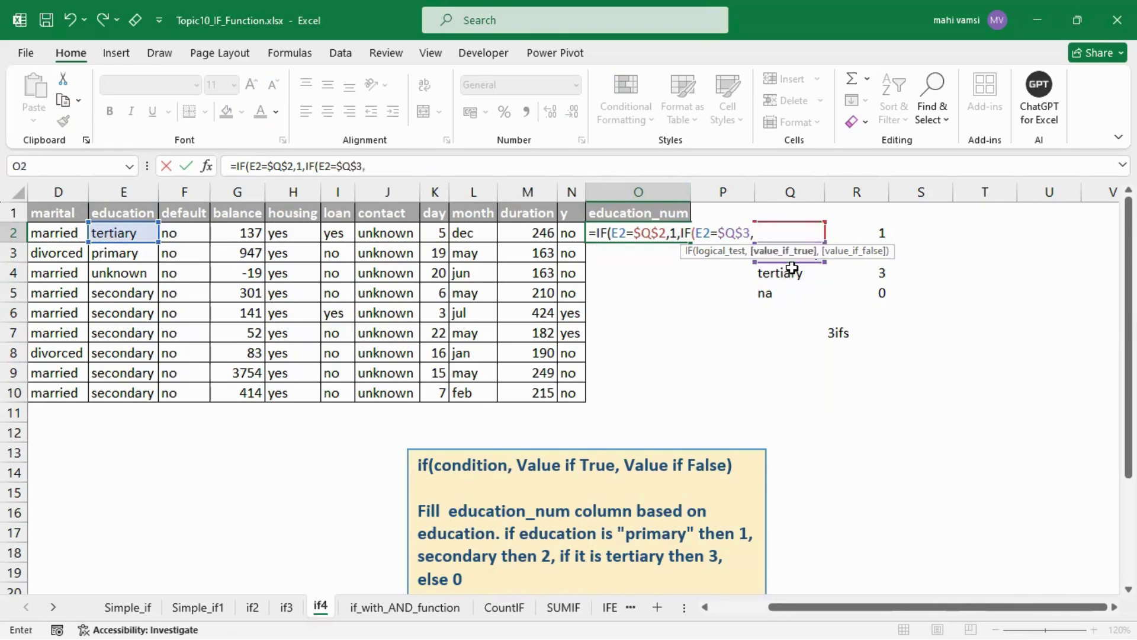
type("2,")
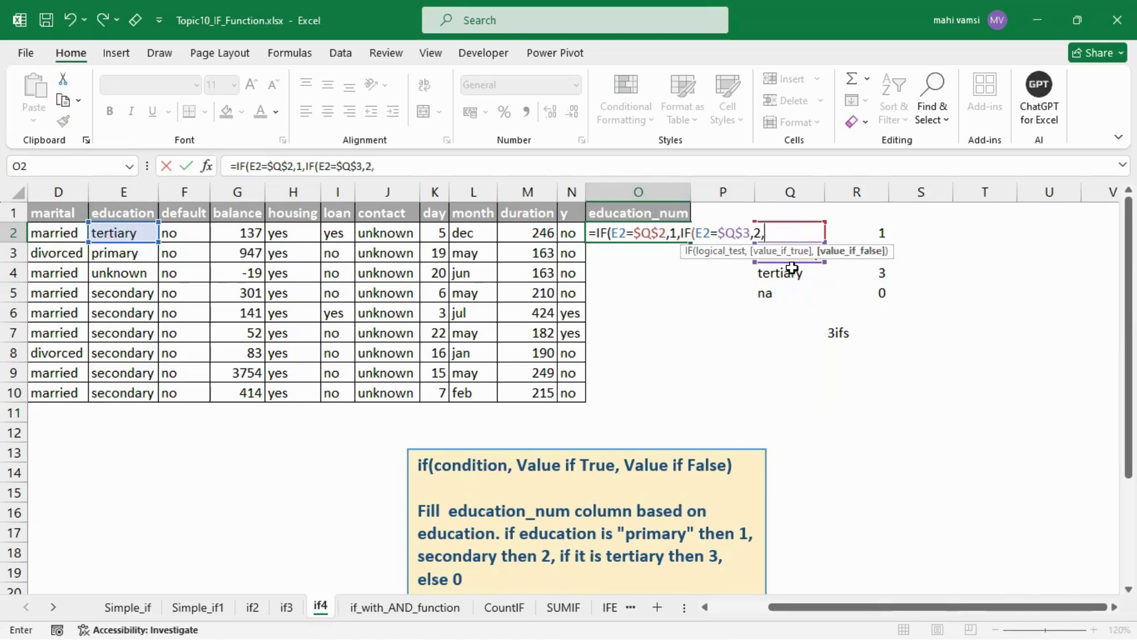
Step: Nest a third IF in the O2 formula that returns 3 when E2 equals $Q$4, ready for its value-if-false argument
type("IF(")
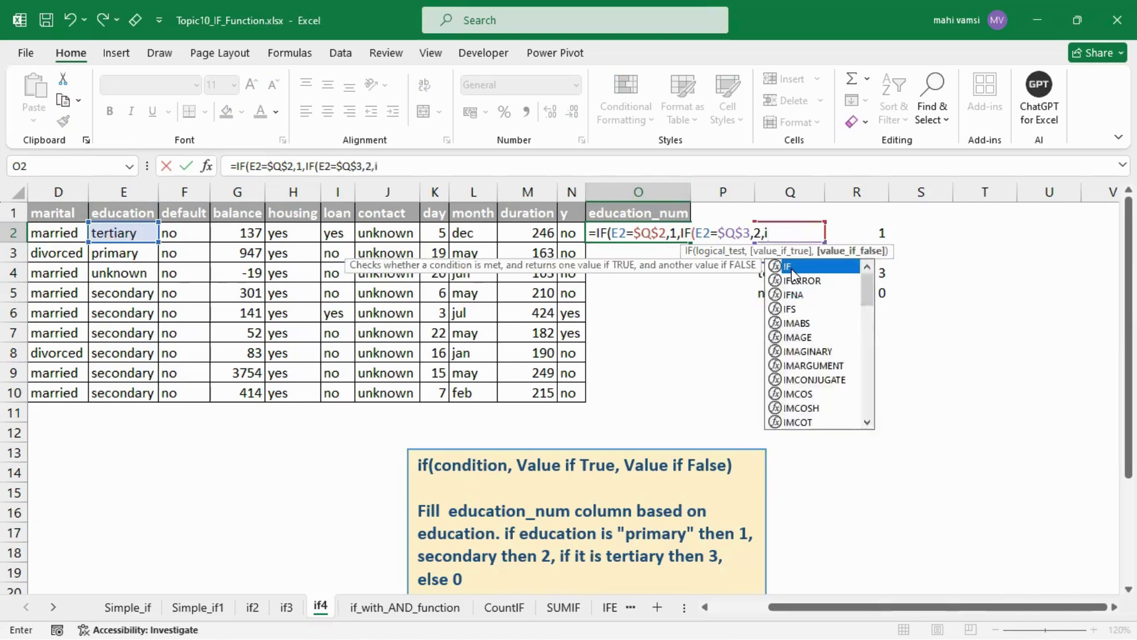
left_click(104, 231)
type("=")
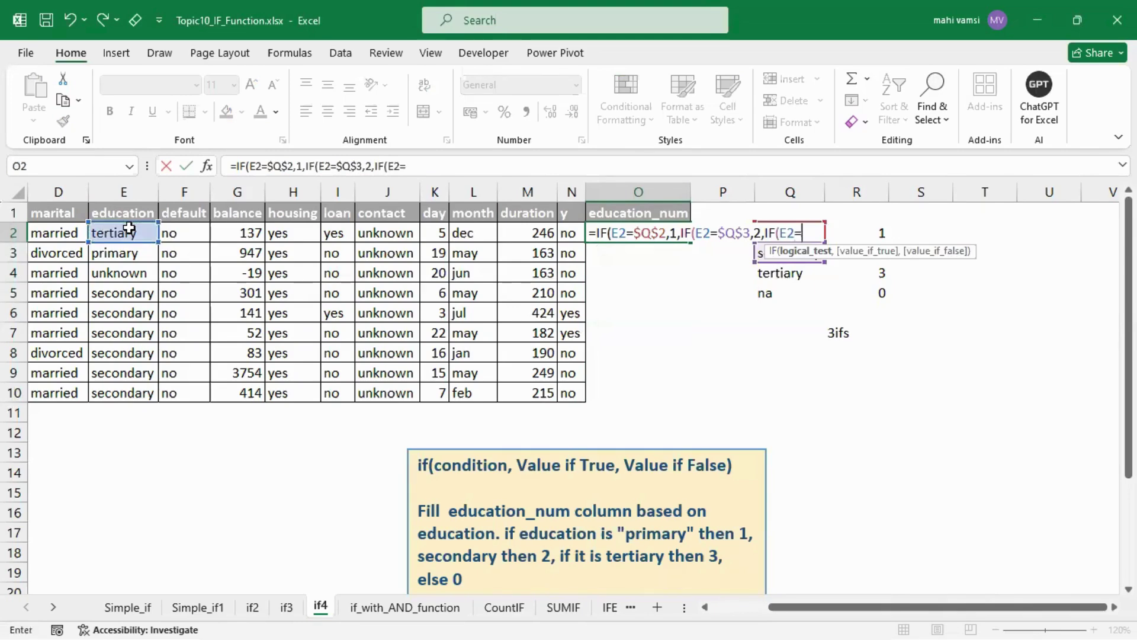
left_click(766, 274)
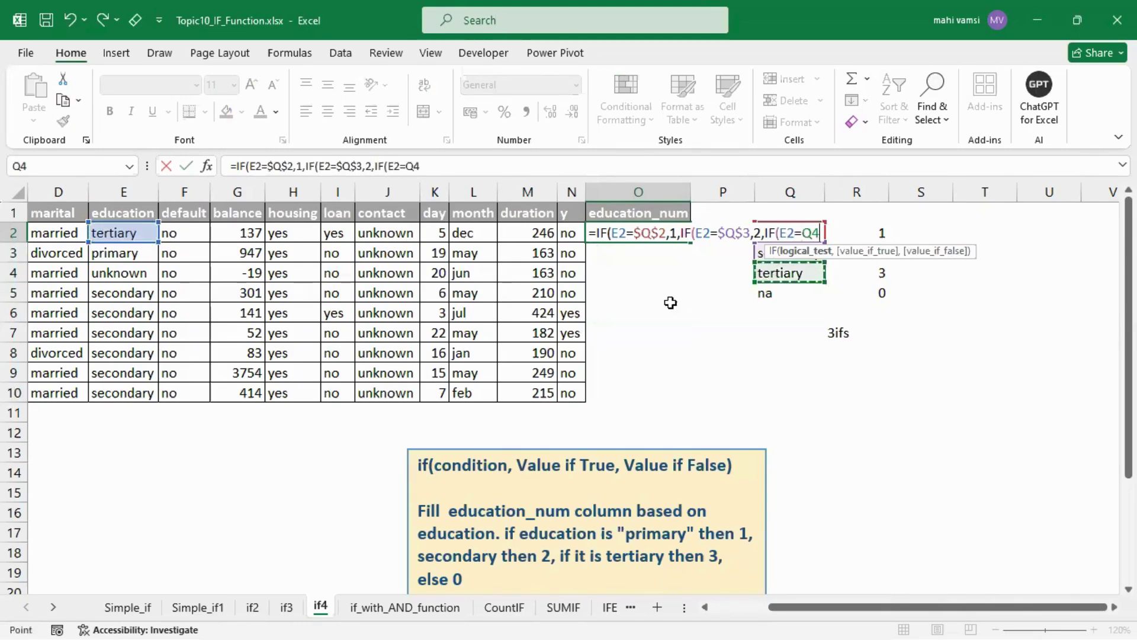
key("F4")
type(",3")
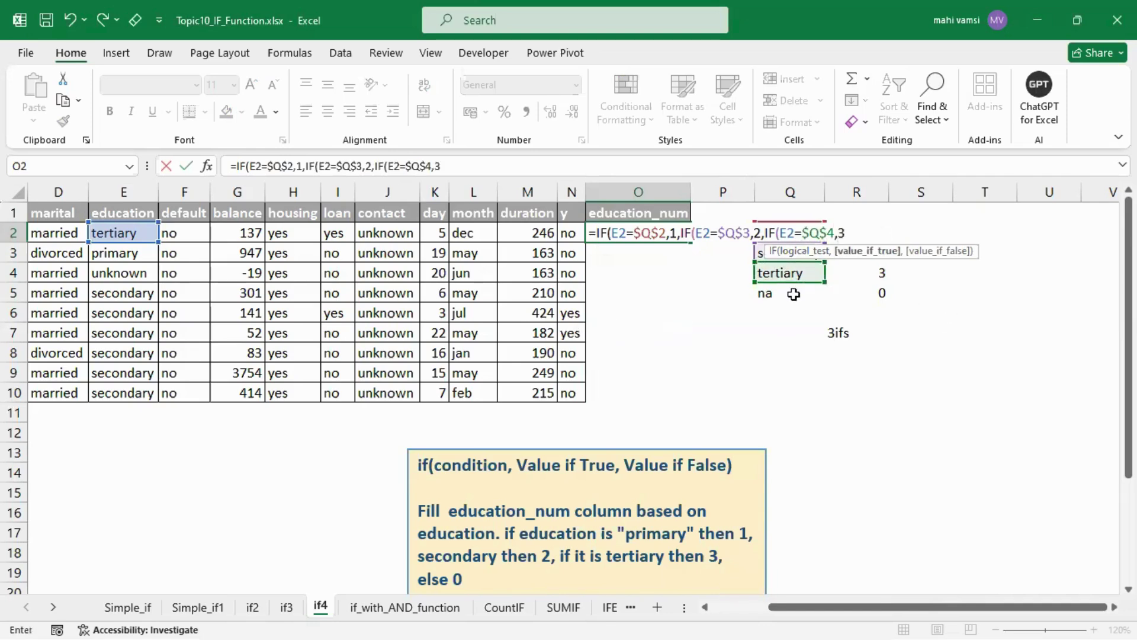
type(",")
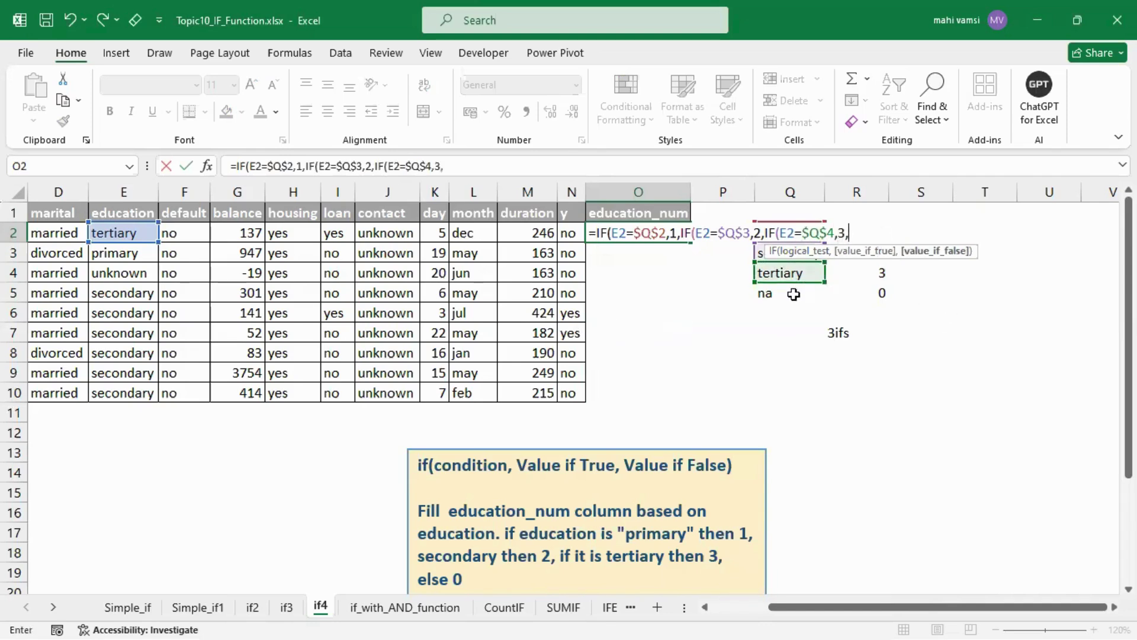
Step: Finish the nested IF formula in O2 with 0 as the final fallback value and fill it down to O10
type("0)))")
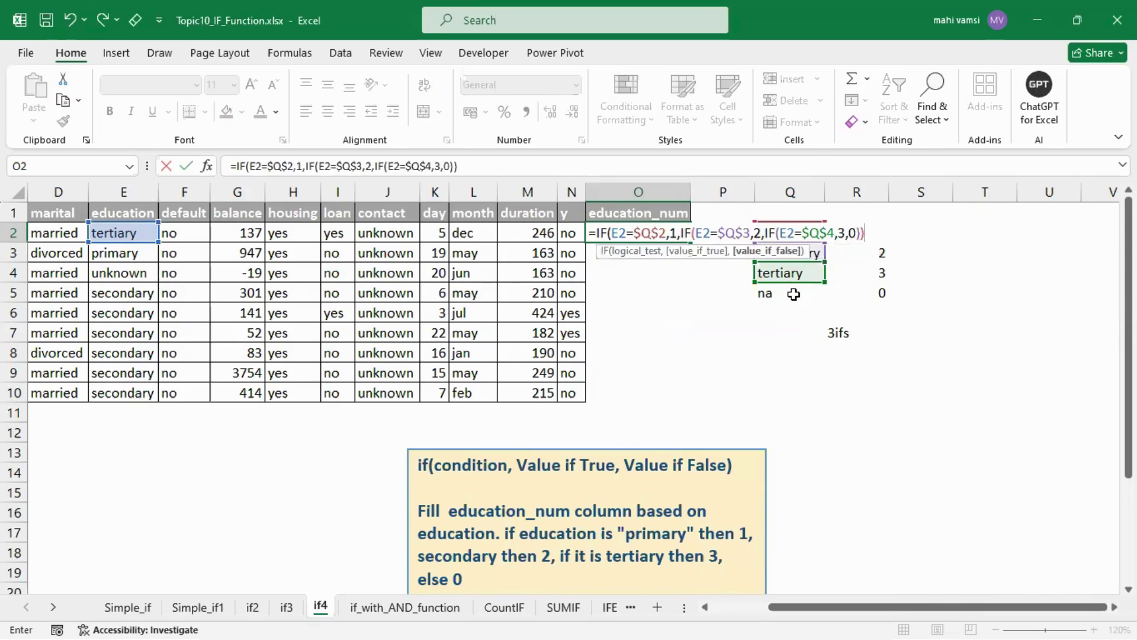
key("Return")
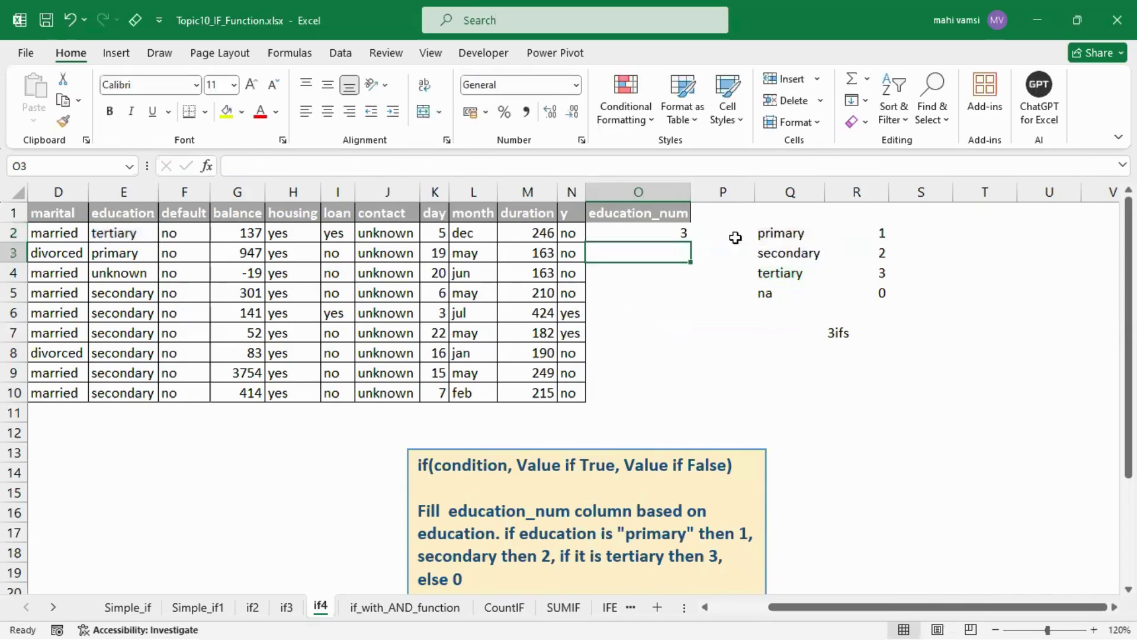
left_click(669, 228)
left_click_drag(691, 246, 689, 393)
Step: Inspect the formula in O3 and draw an annotation arrow linking the education value in E3 to its education_num result
left_click(657, 251)
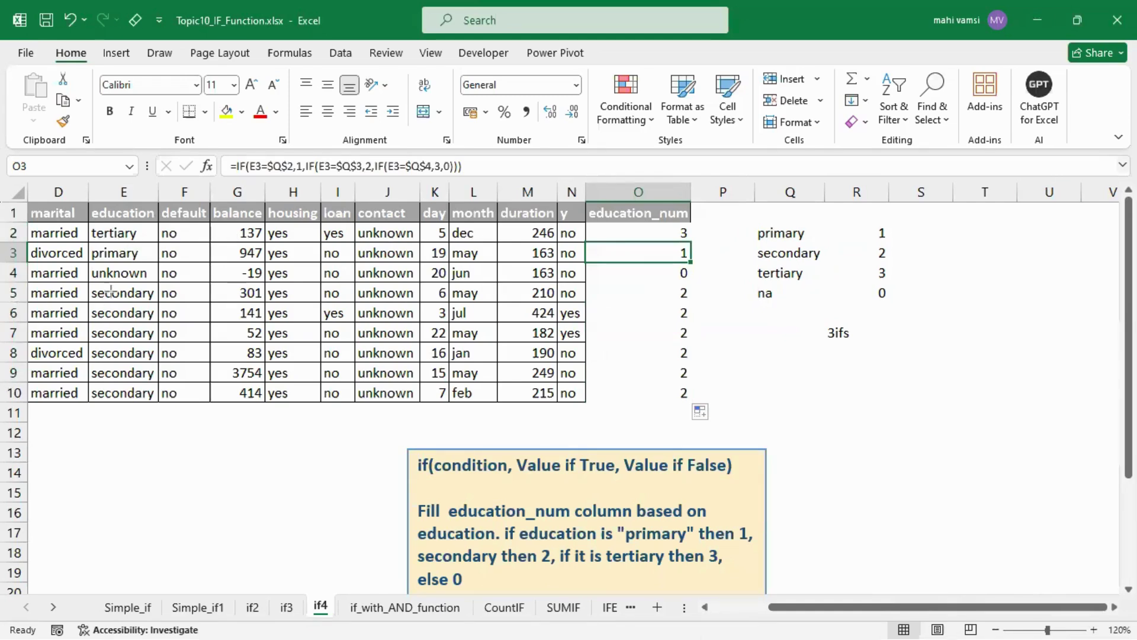
key("ctrl+2")
left_click_drag(140, 253, 670, 256)
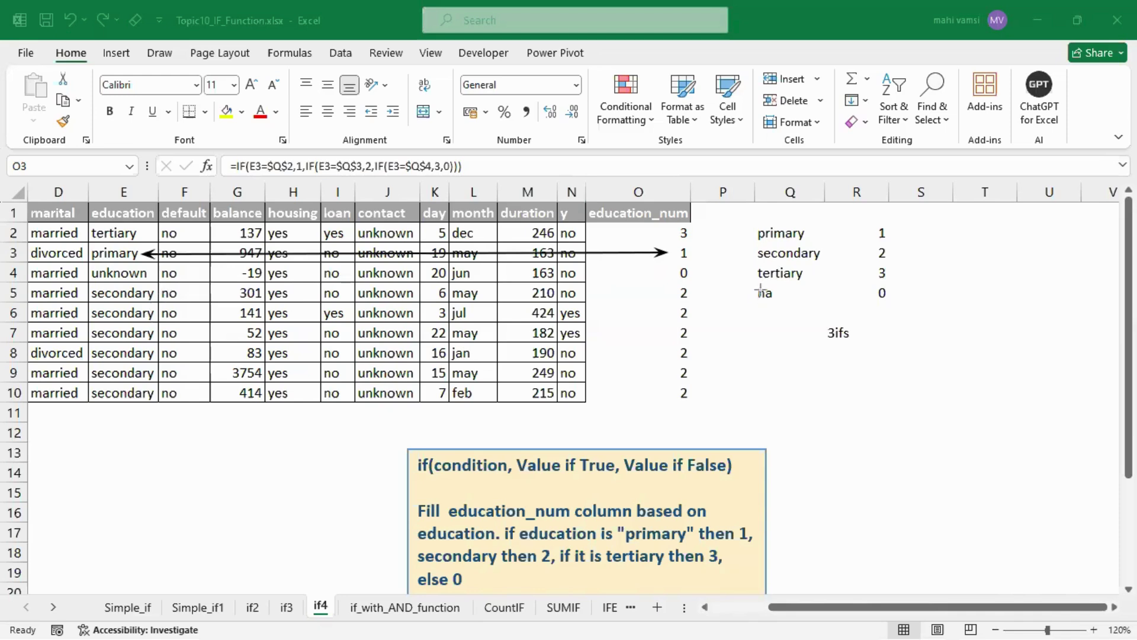
mouse_move(872, 254)
left_mouse_down()
mouse_move(154, 311)
mouse_move(161, 393)
mouse_move(660, 349)
mouse_move(705, 323)
mouse_move(689, 384)
mouse_move(680, 313)
mouse_move(732, 294)
left_mouse_up()
key("ctrl+z")
Step: Change the education value in E10 to na and check the education_num formula in O10
left_click(132, 391)
type("na")
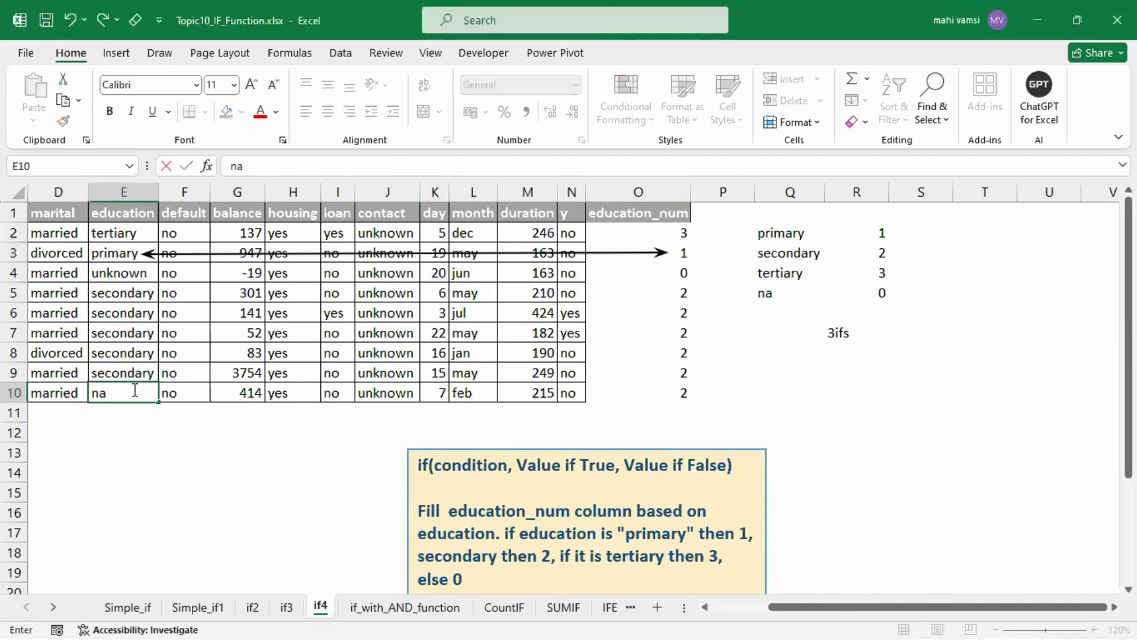
key("Return")
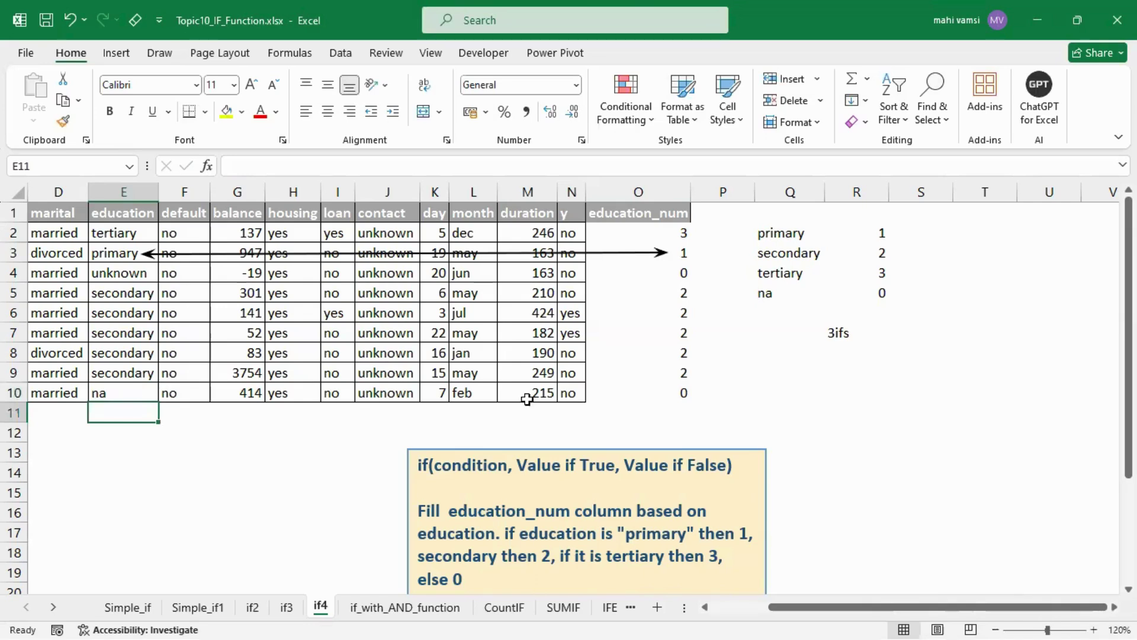
left_click(653, 393)
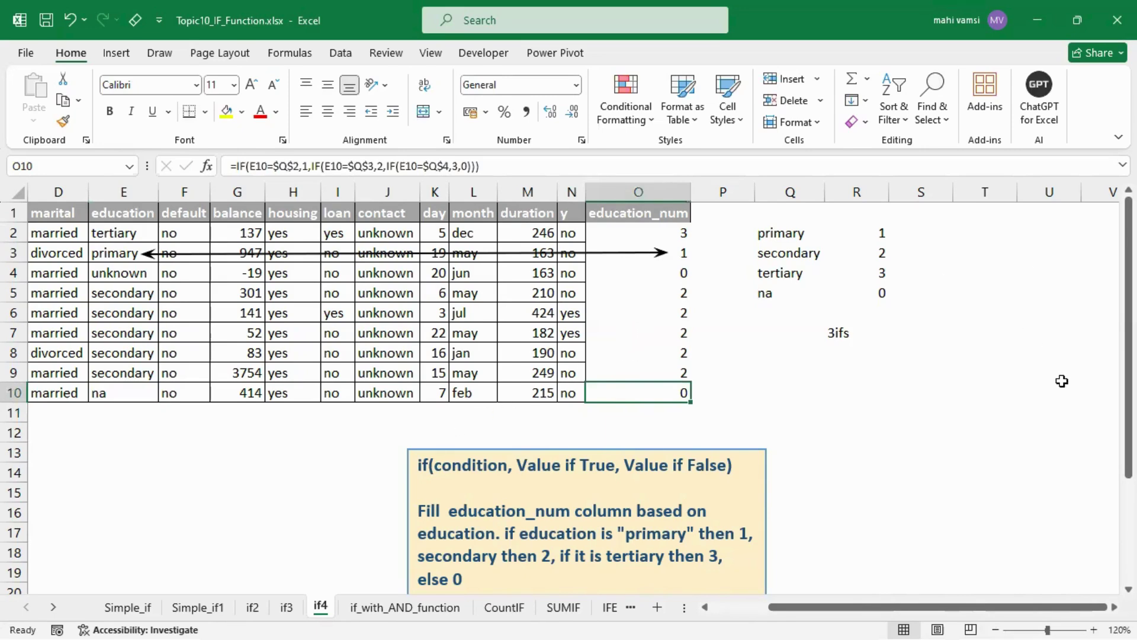
Step: Clear the nested IF formulas from the education_num cells O2:O10
mouse_move(655, 233)
left_mouse_down()
mouse_move(681, 254)
mouse_move(685, 392)
left_mouse_up()
key("Delete")
left_click(642, 240)
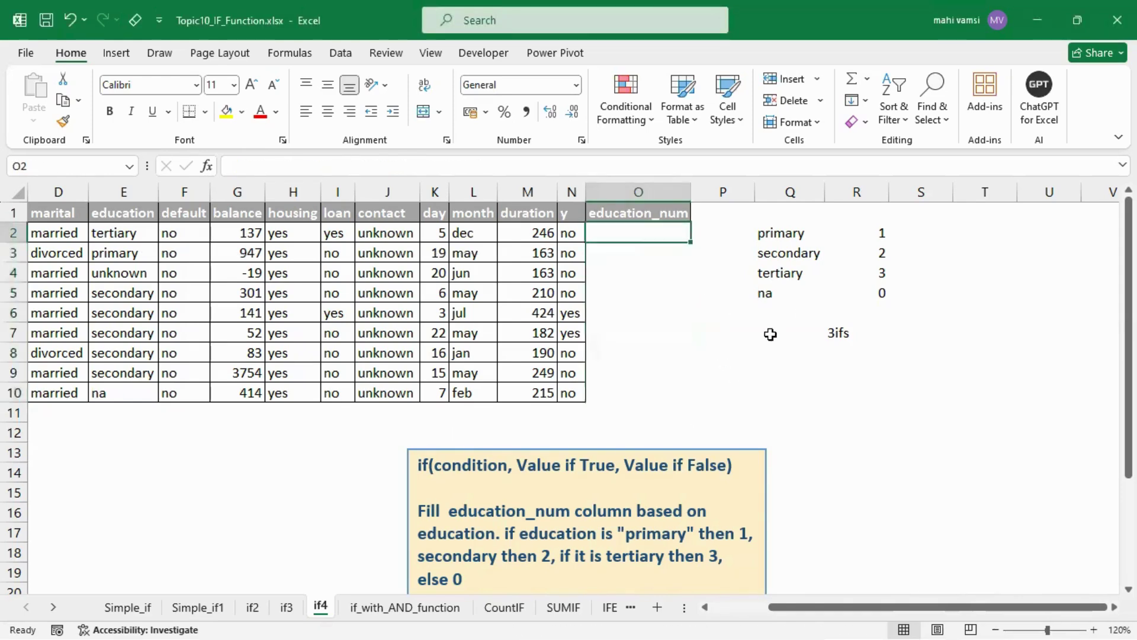
type("=ifs")
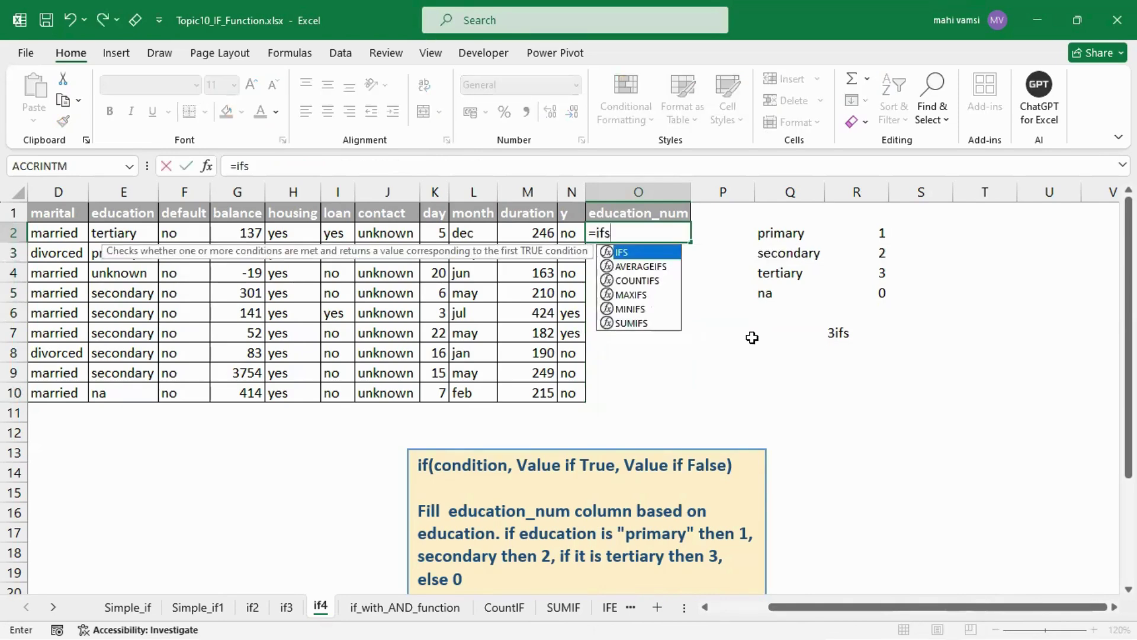
key("Tab")
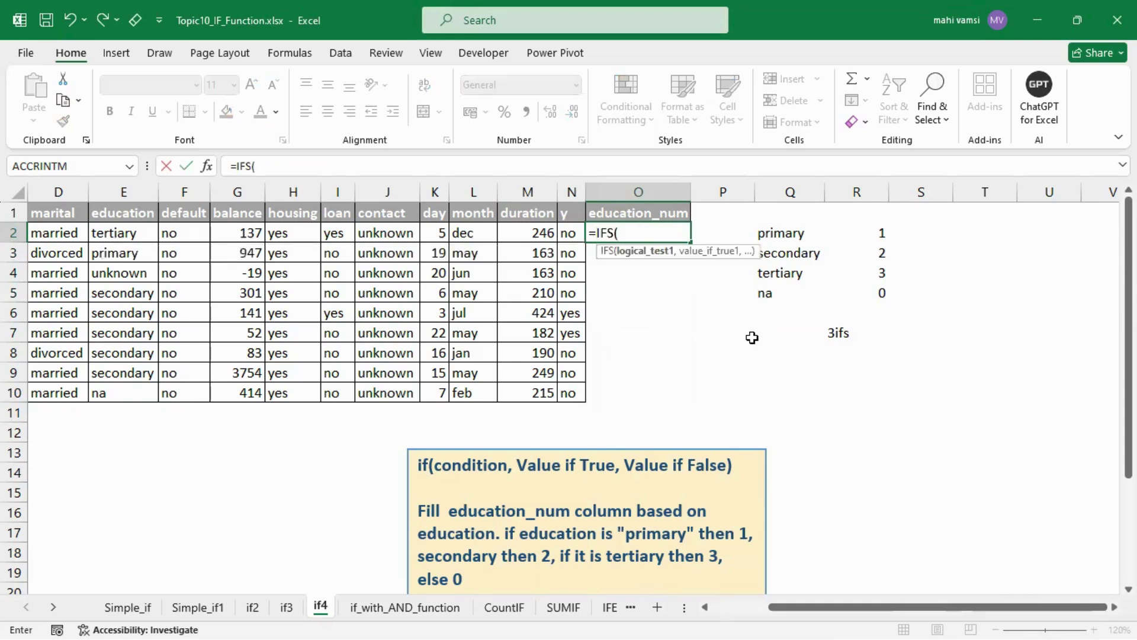
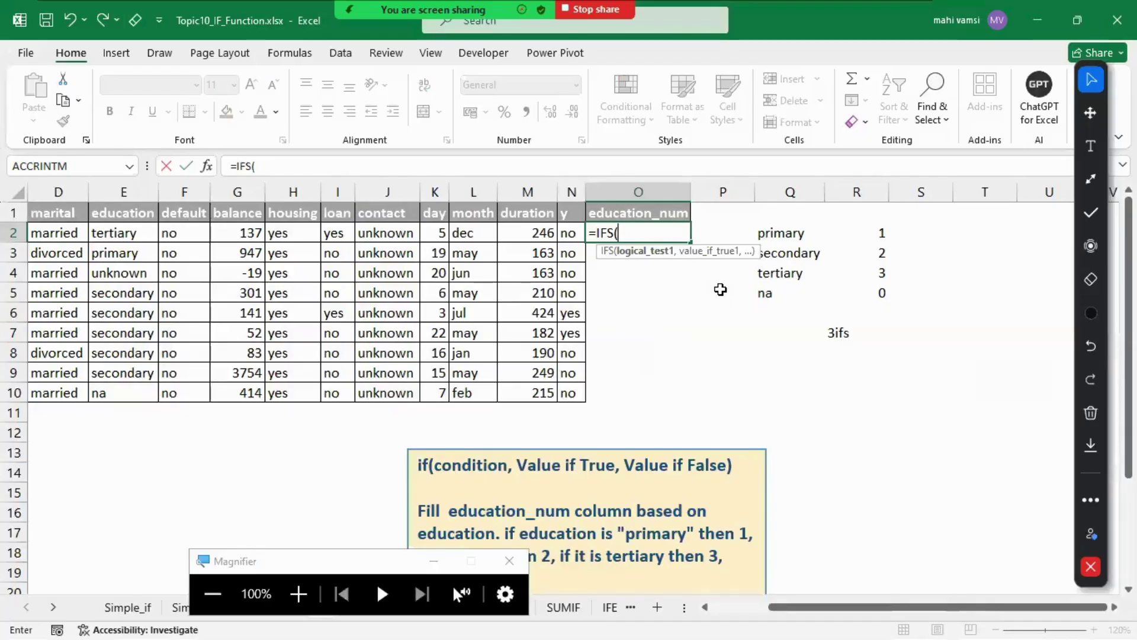
left_click(509, 560)
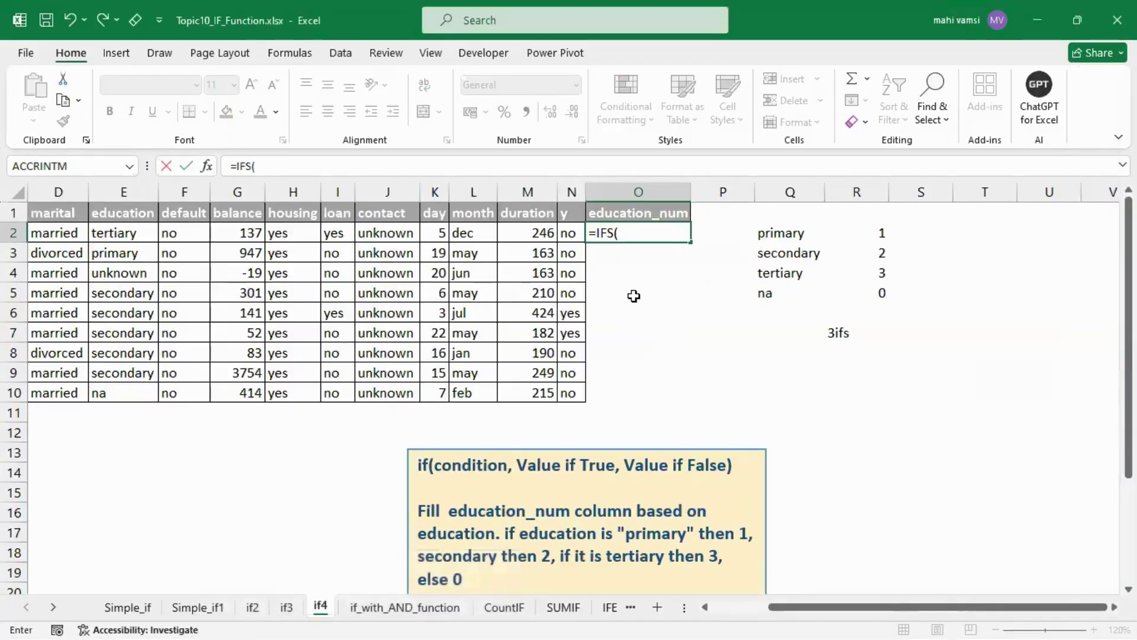
key("BackSpace")
key("BackSpace")
key("BackSpace")
key("BackSpace")
key("BackSpace")
key("Return")
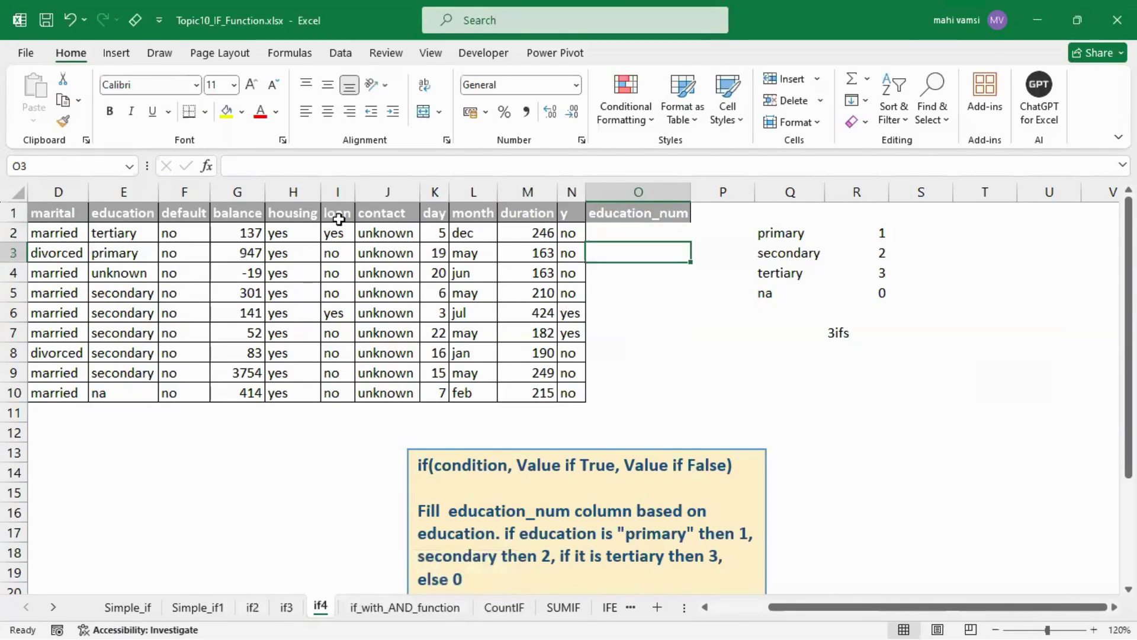
Step: Hide columns F through N so that education_num sits beside the education column
left_click_drag(188, 191, 572, 195)
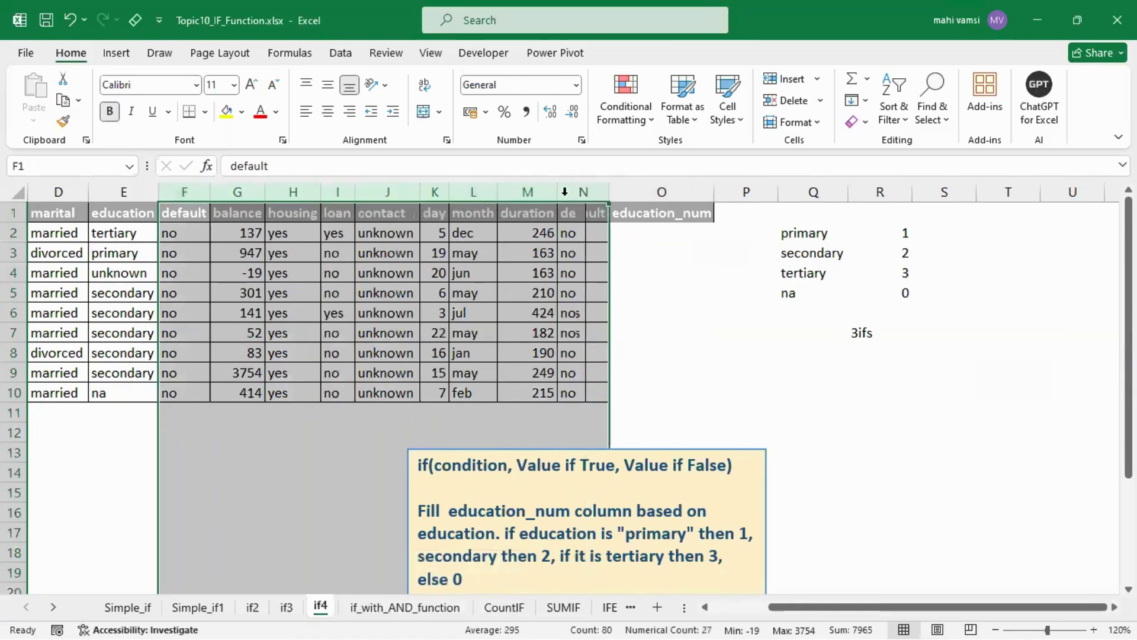
right_click(532, 190)
left_click(602, 481)
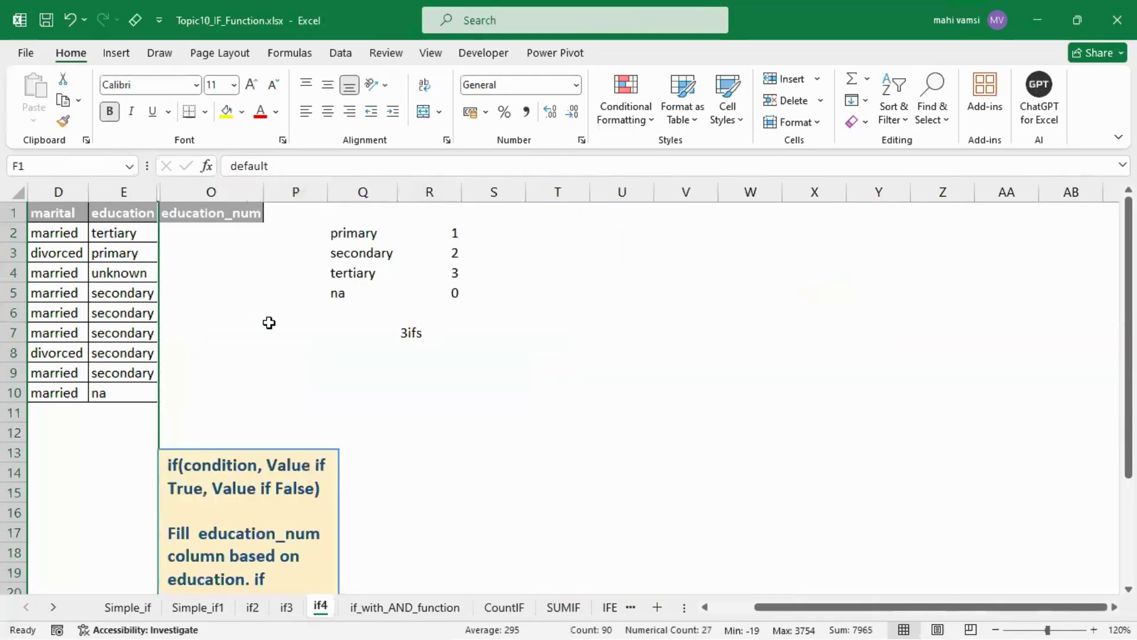
Step: Start an IFS formula in O2 whose first condition, E2=$Q$2, returns 1
left_click(215, 232)
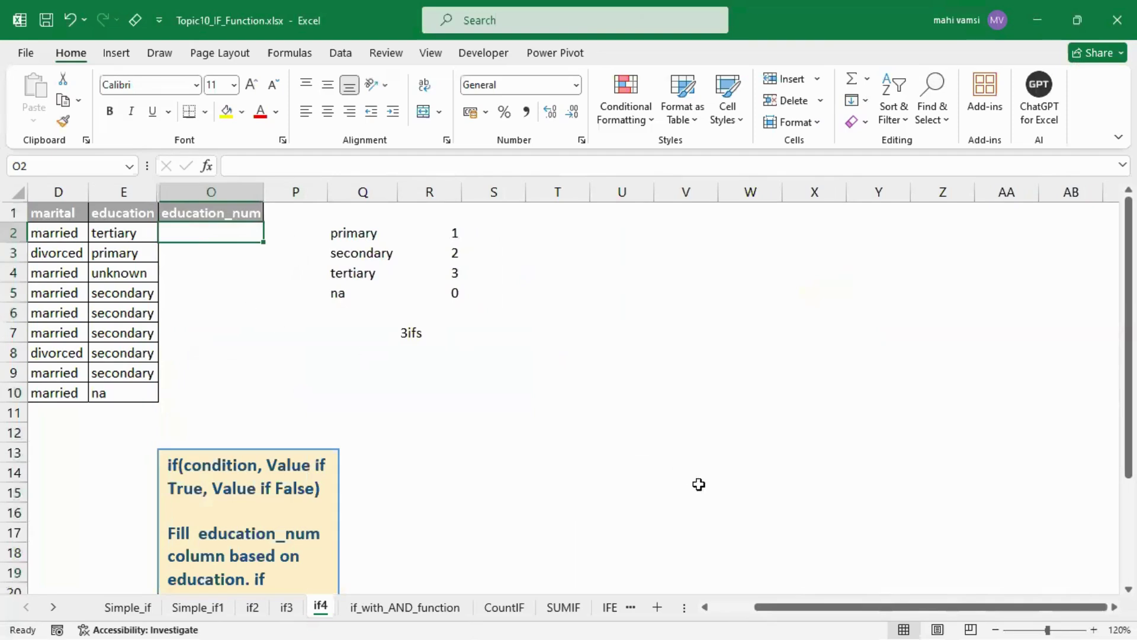
left_click(705, 607)
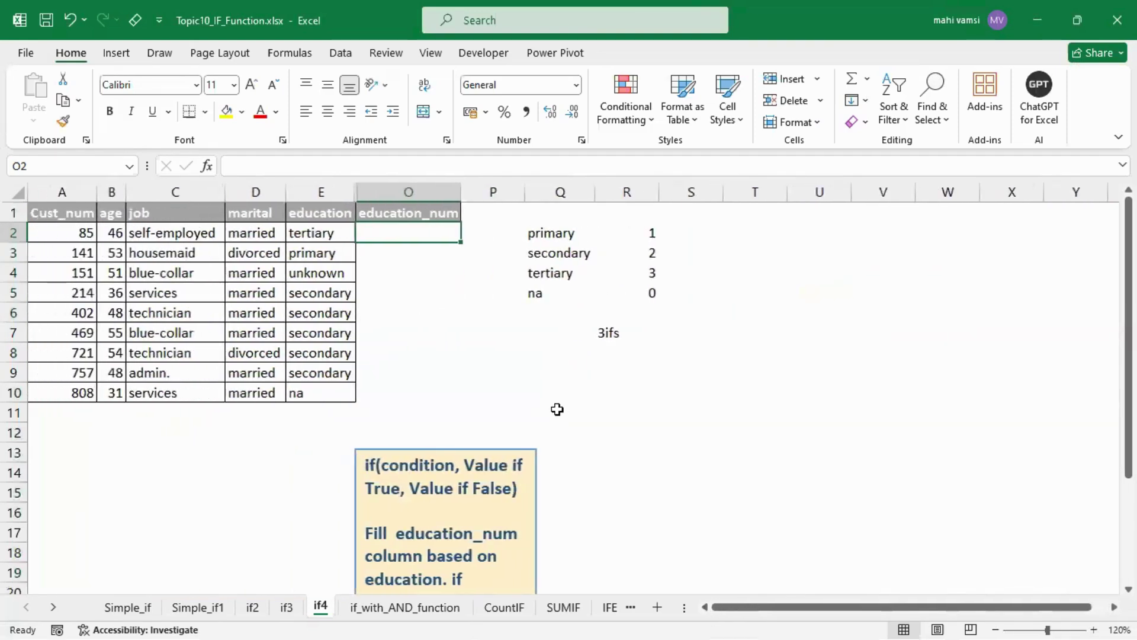
type("=ifs")
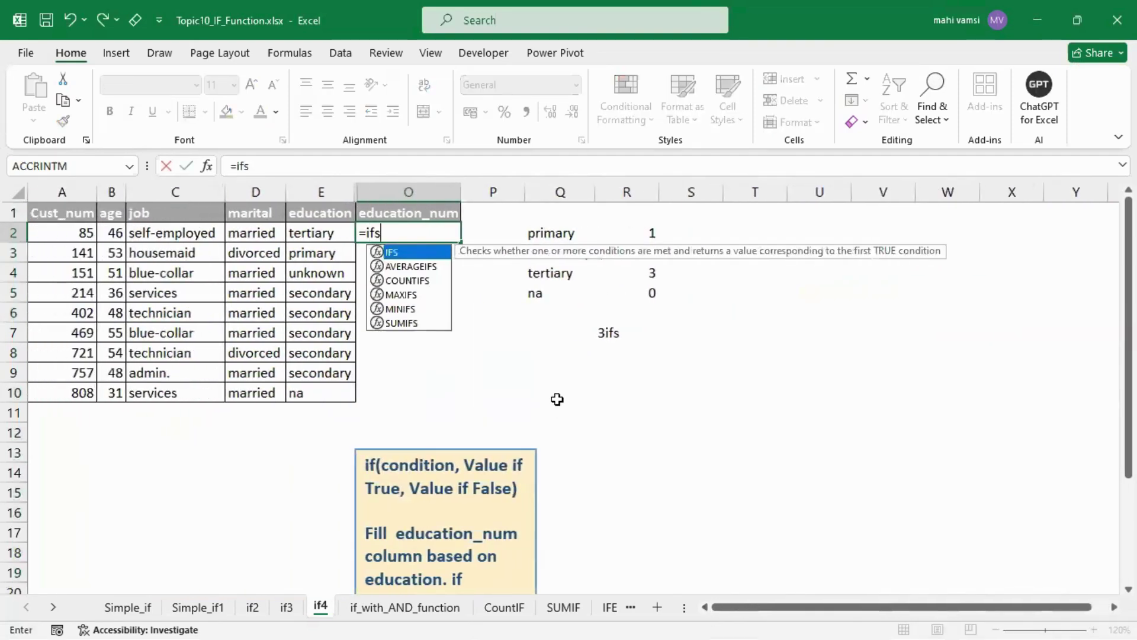
key("Tab")
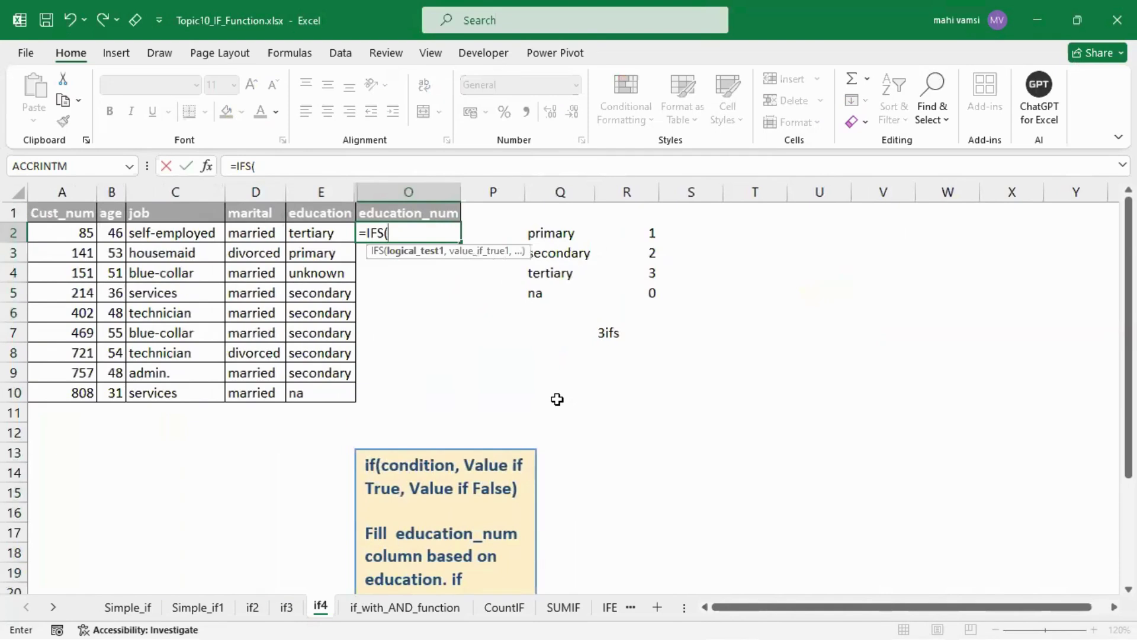
left_click(338, 234)
type("=")
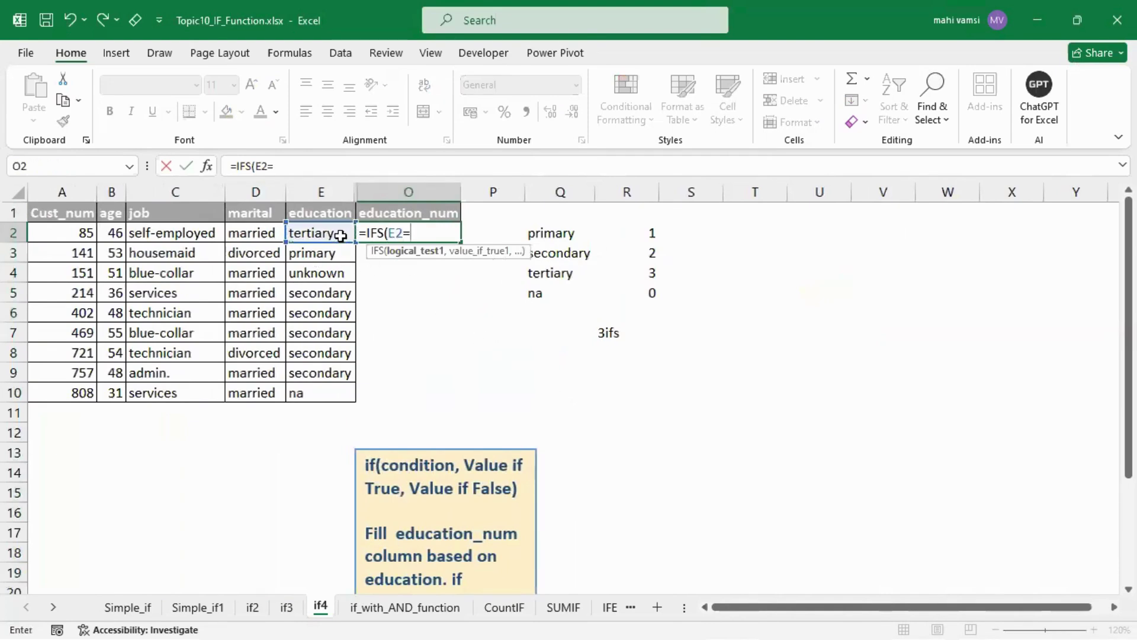
left_click(532, 232)
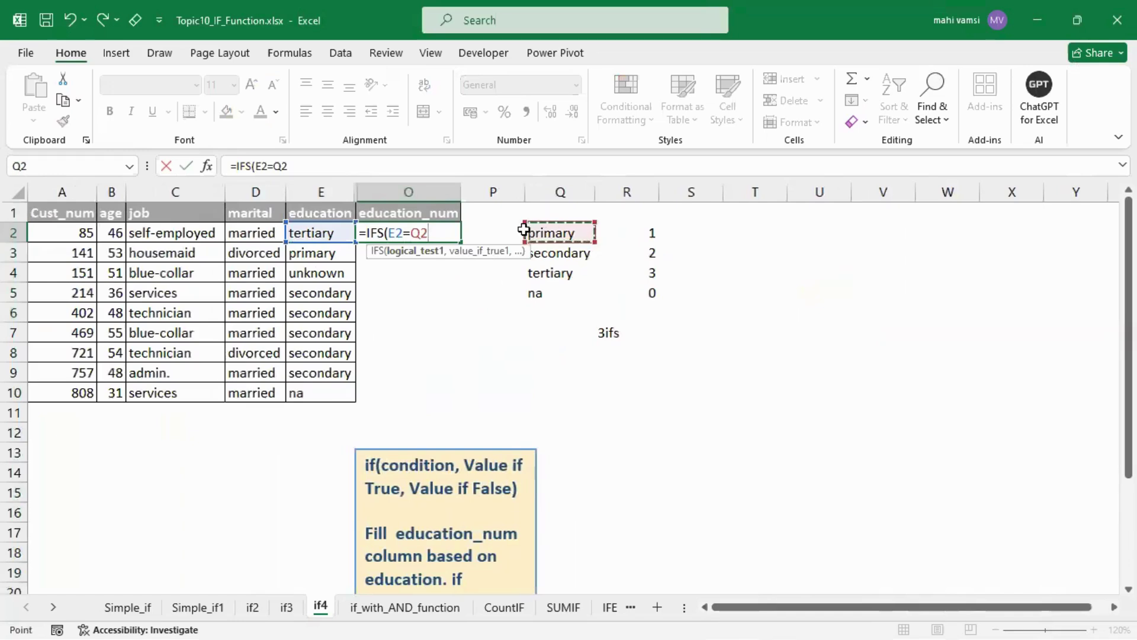
key("F4")
type(",")
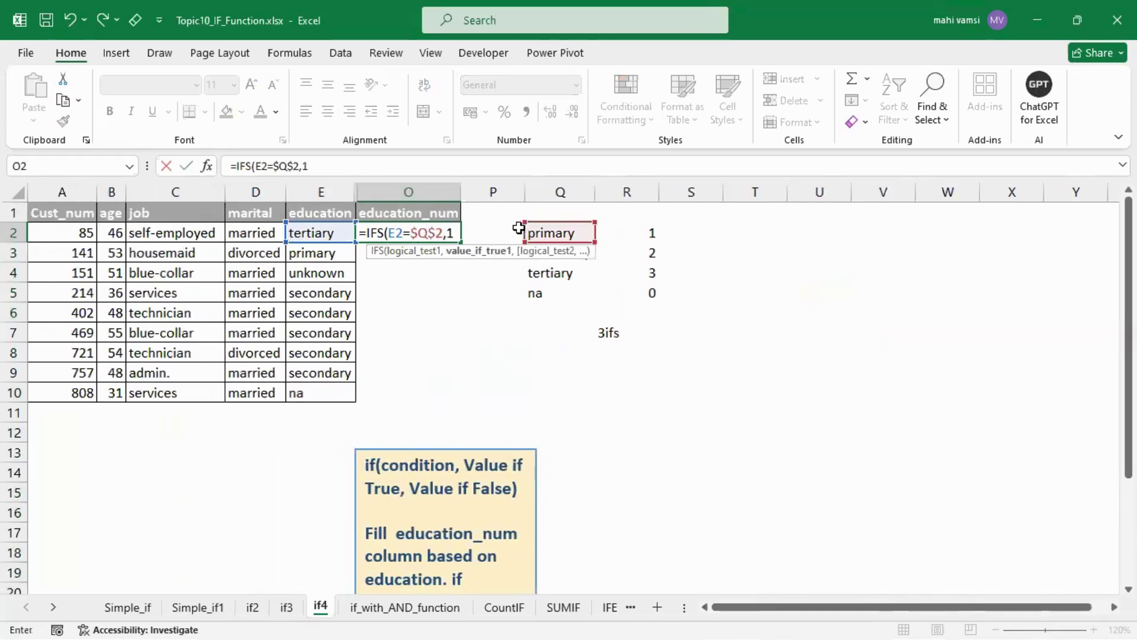
type("1,")
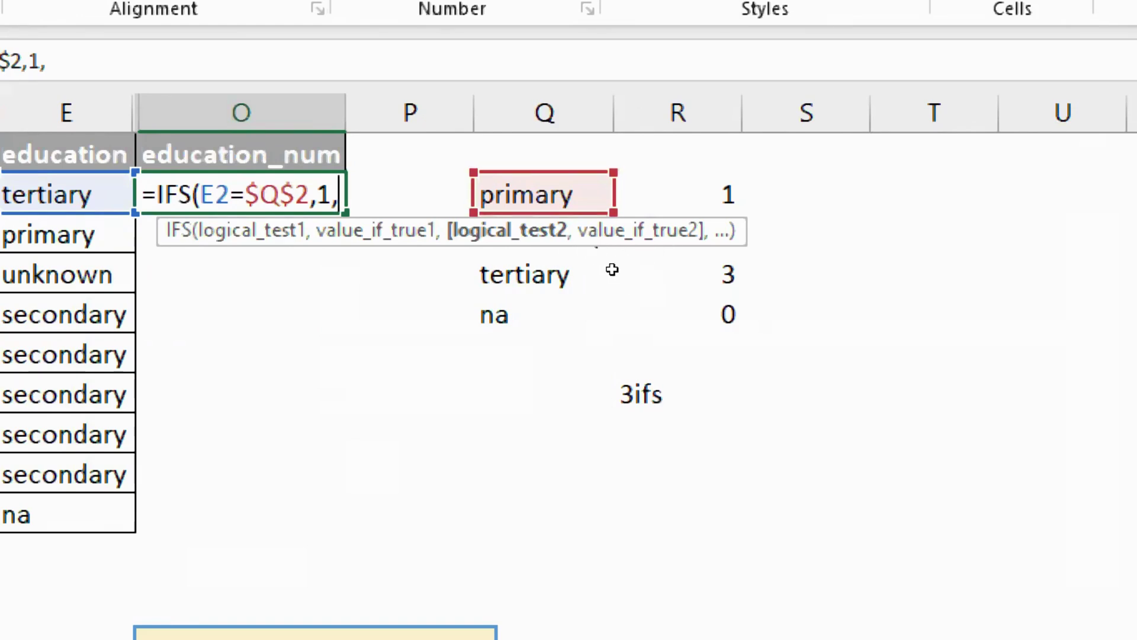
Step: Add a second IFS condition, E2=$Q$3, that returns 2
key("super+minus")
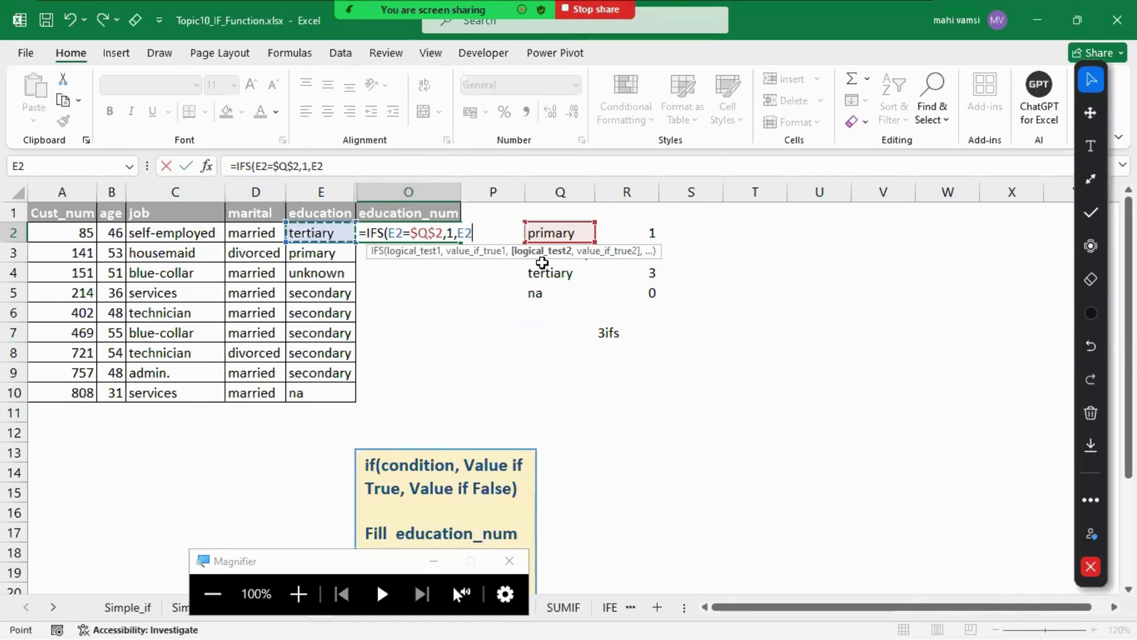
left_click(534, 263)
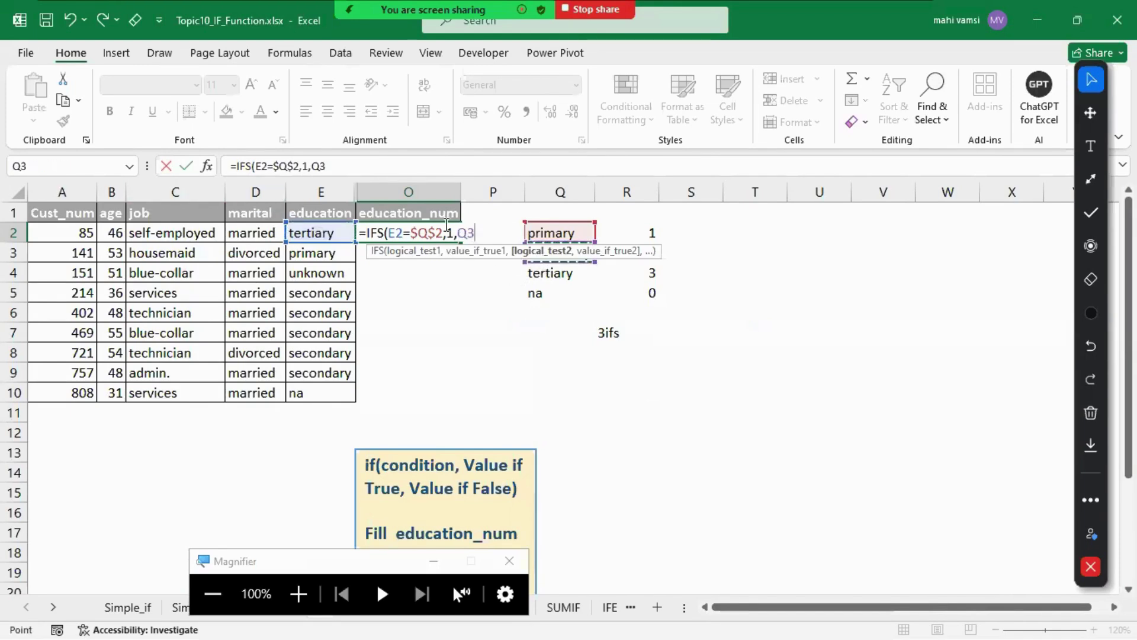
left_click(329, 234)
type("=")
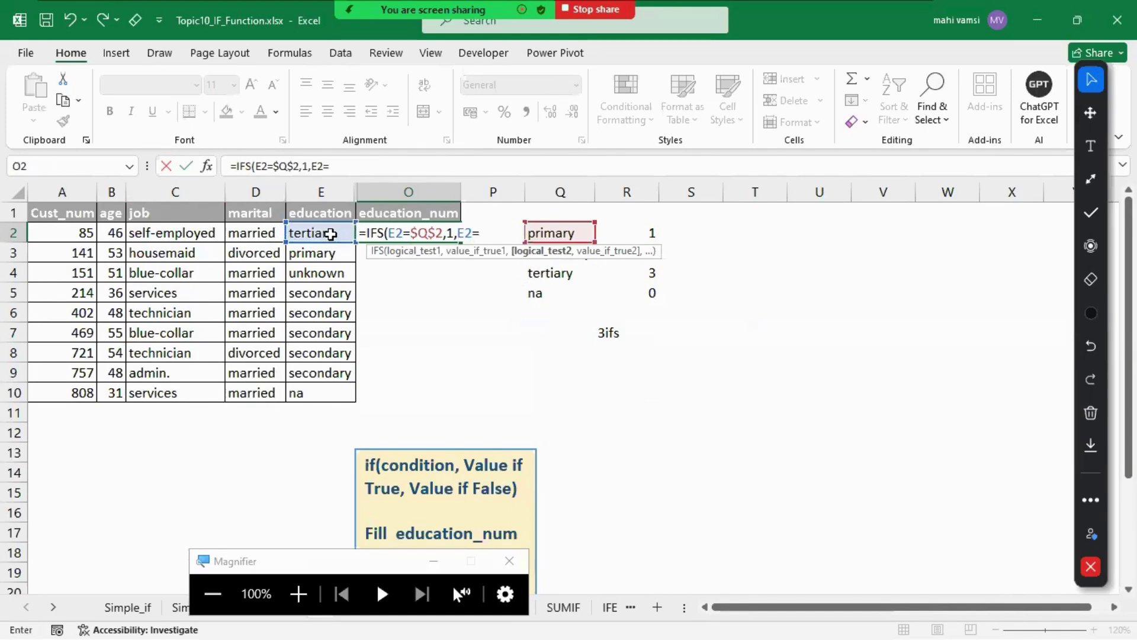
left_click(549, 269)
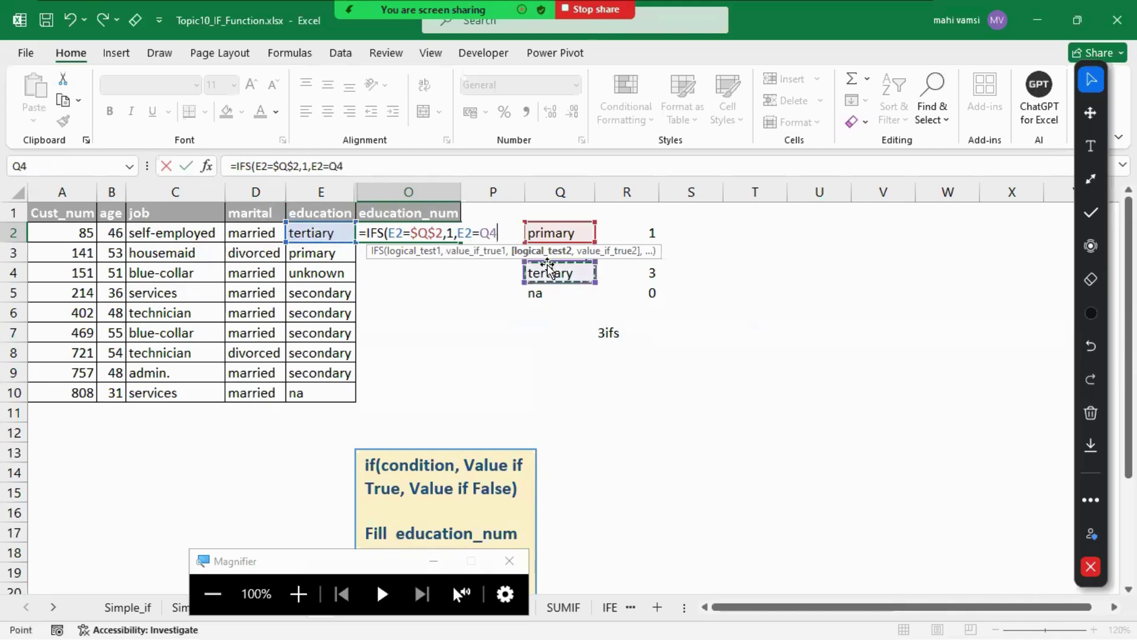
left_click(547, 263)
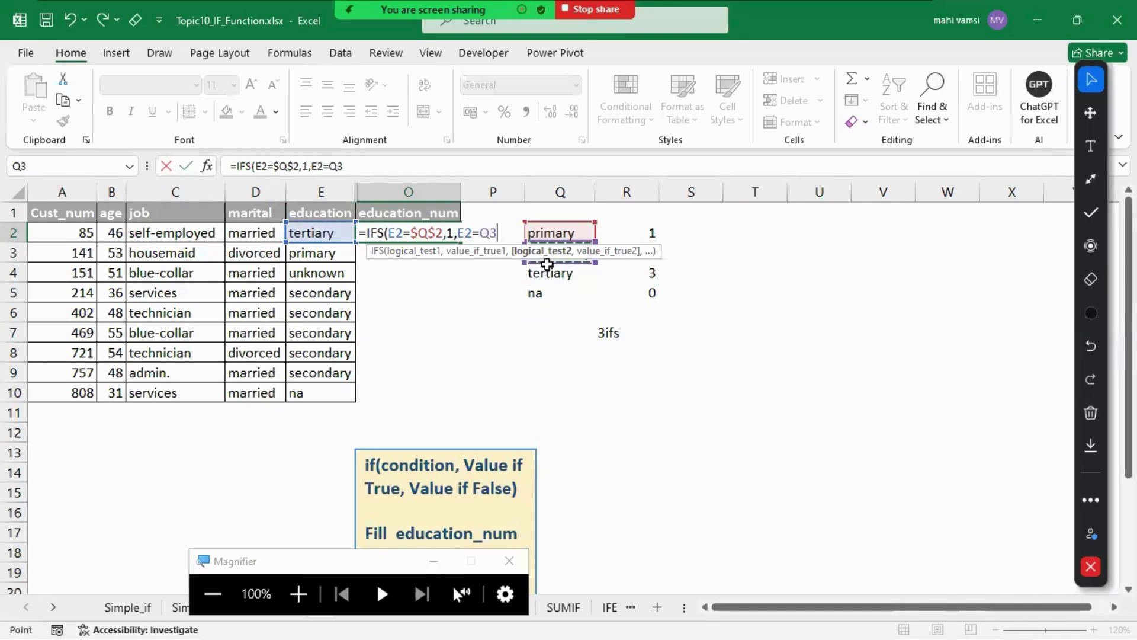
key("F4")
type(",2,")
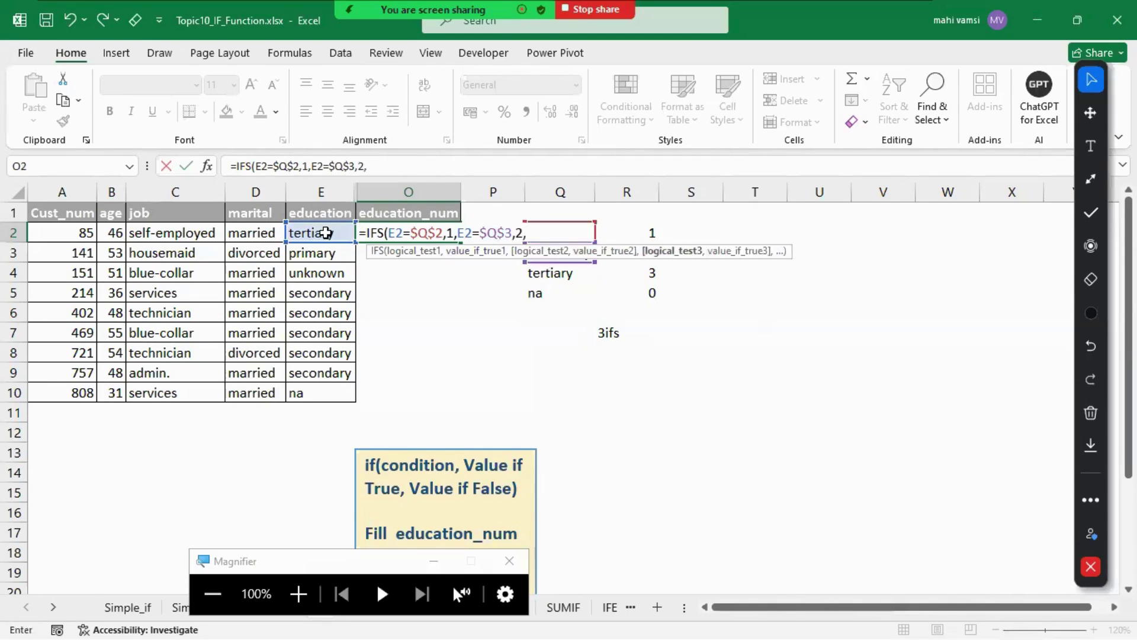
Step: Add a third IFS condition, E2=$Q$4, that returns 3, and complete the formula in O2
left_click(329, 232)
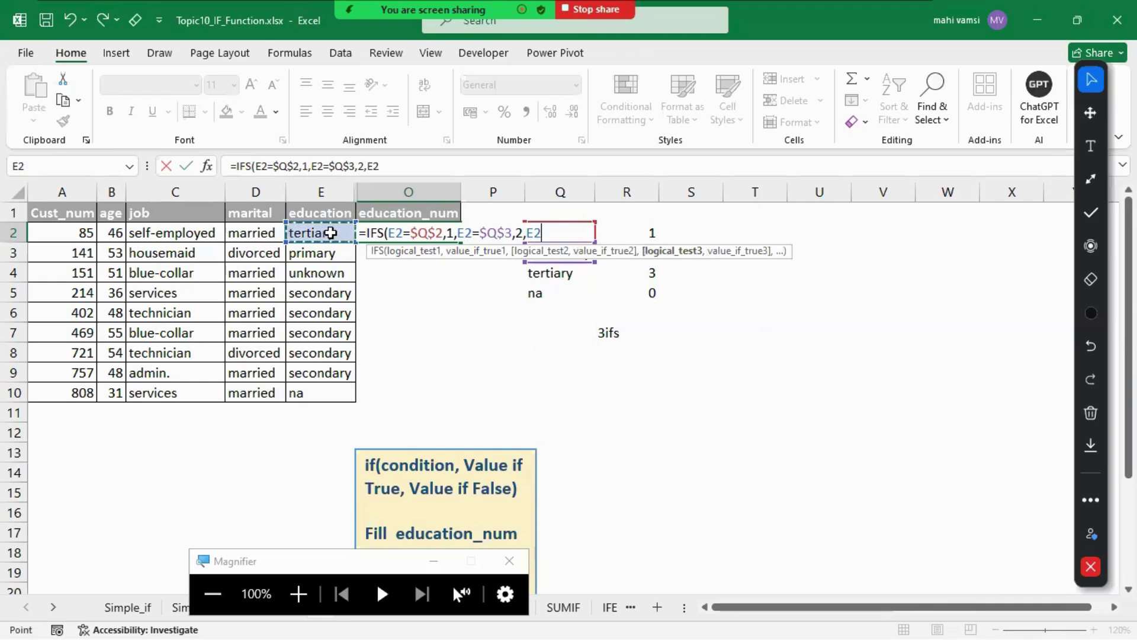
type("=")
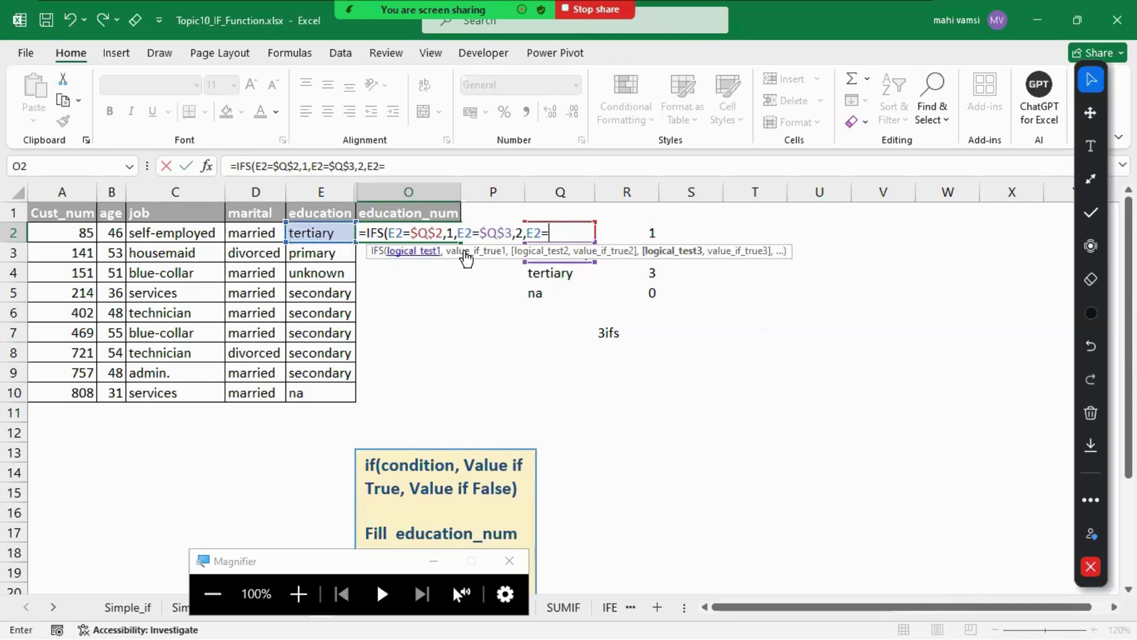
left_click(553, 273)
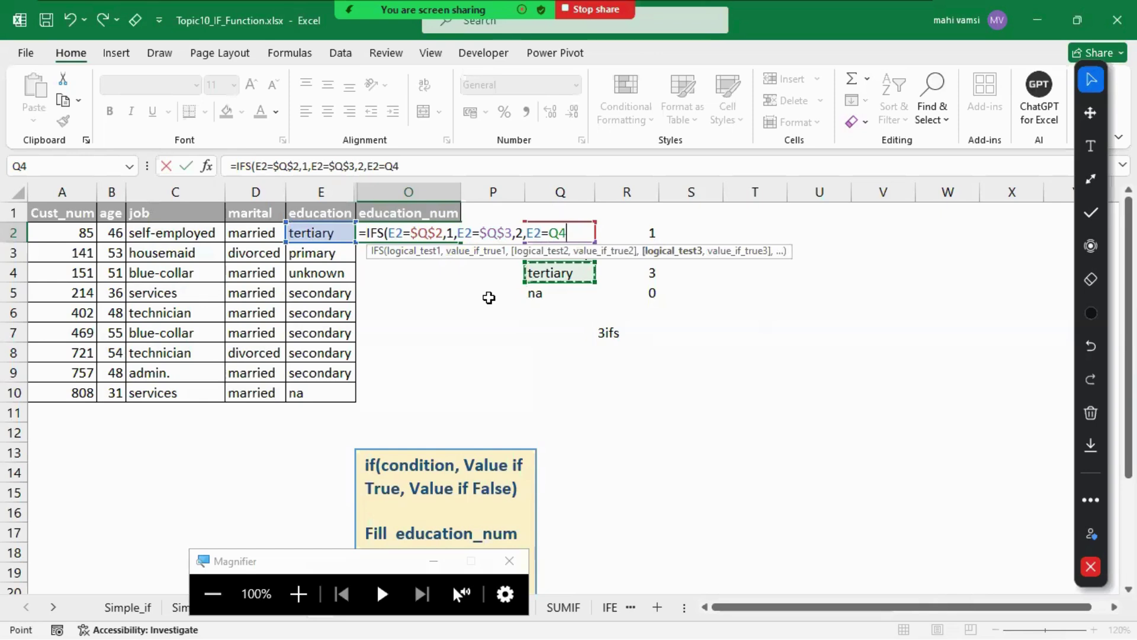
type(",")
key("BackSpace")
key("F4")
type(",")
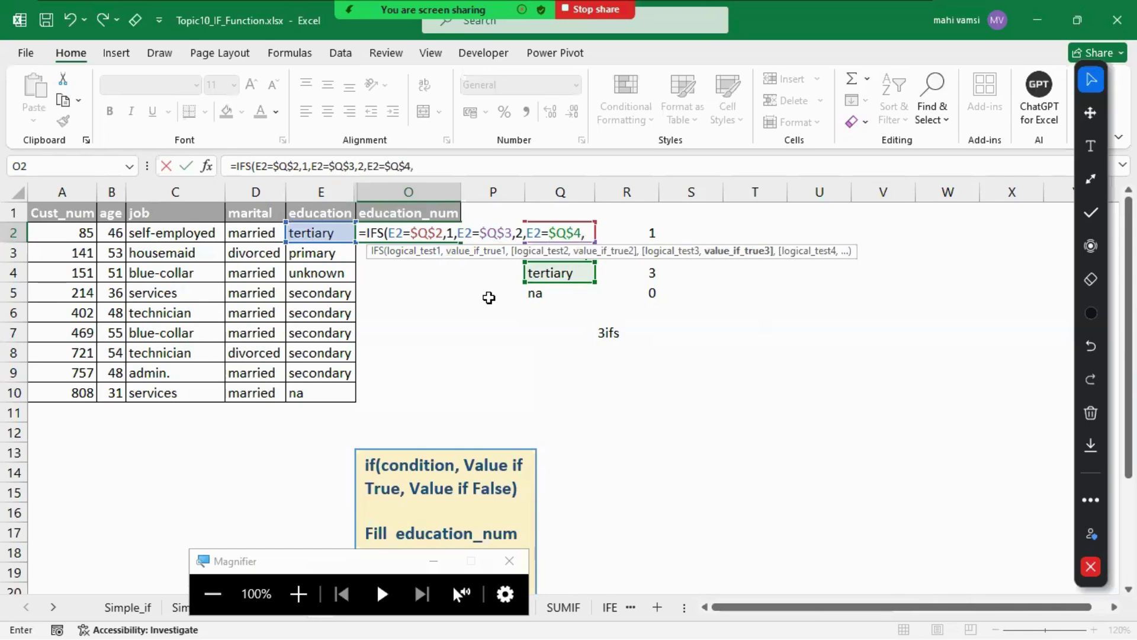
type("3)")
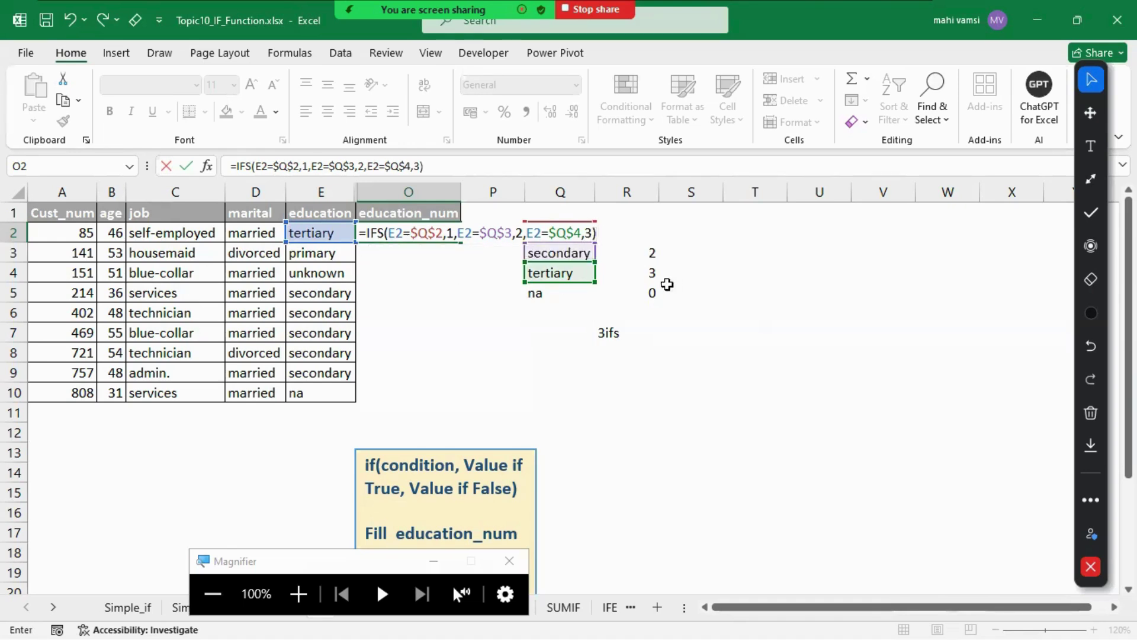
key("Return")
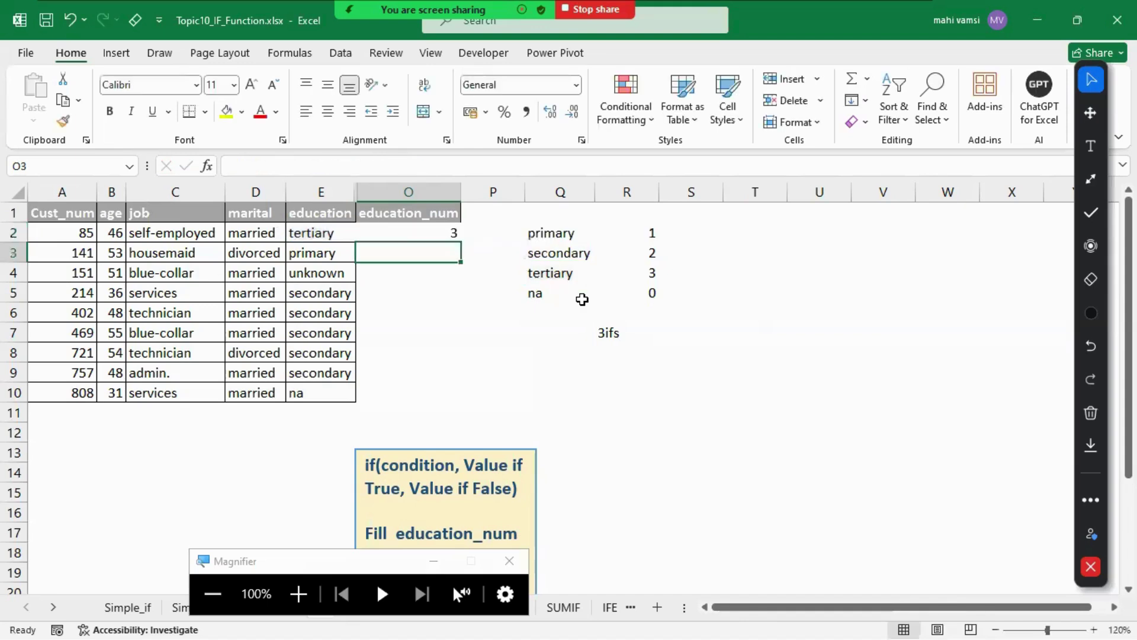
Step: Fill the IFS formula from O2 down the education_num column through O10
left_click(415, 231)
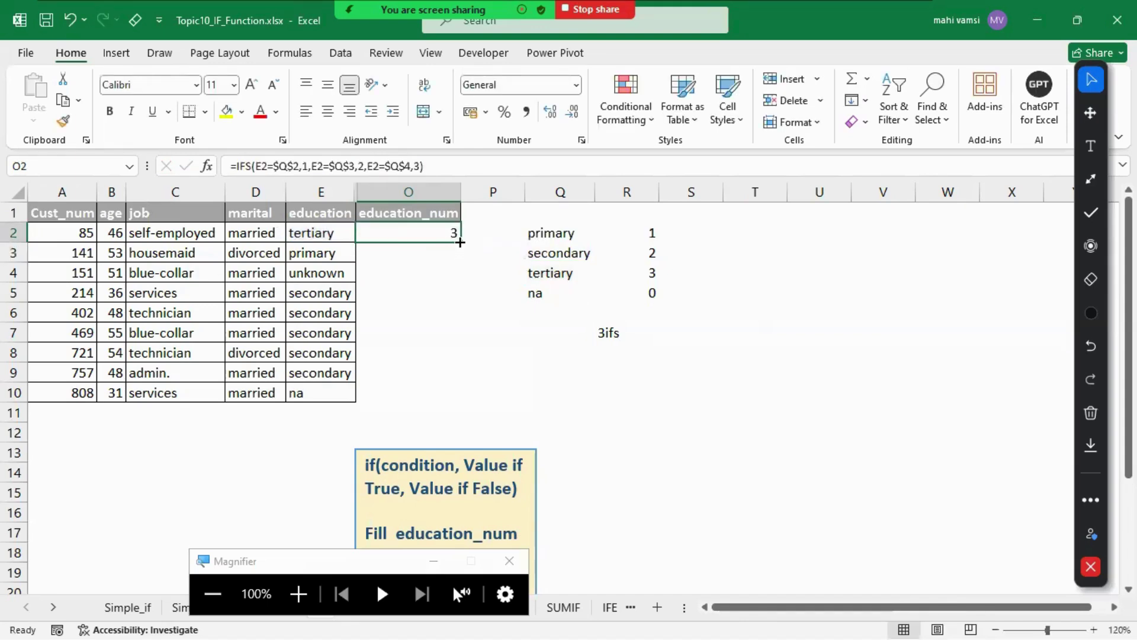
left_click_drag(460, 242, 436, 405)
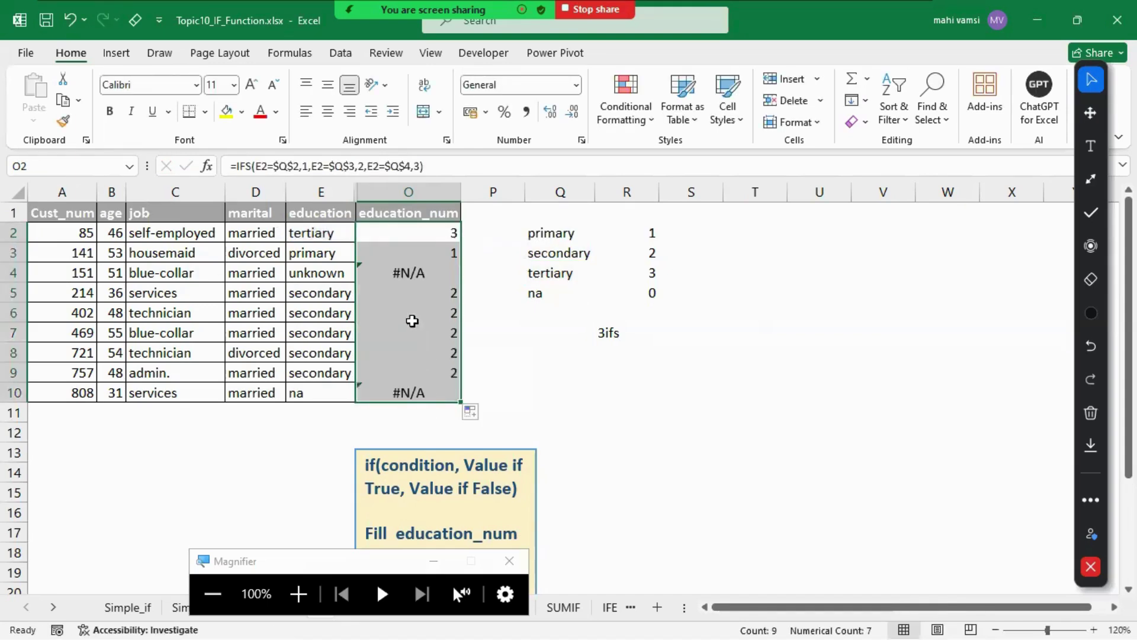
Step: Compare the formula results in O4 and O10 with the education values in E4 and E10
left_click(405, 274)
left_click(415, 394)
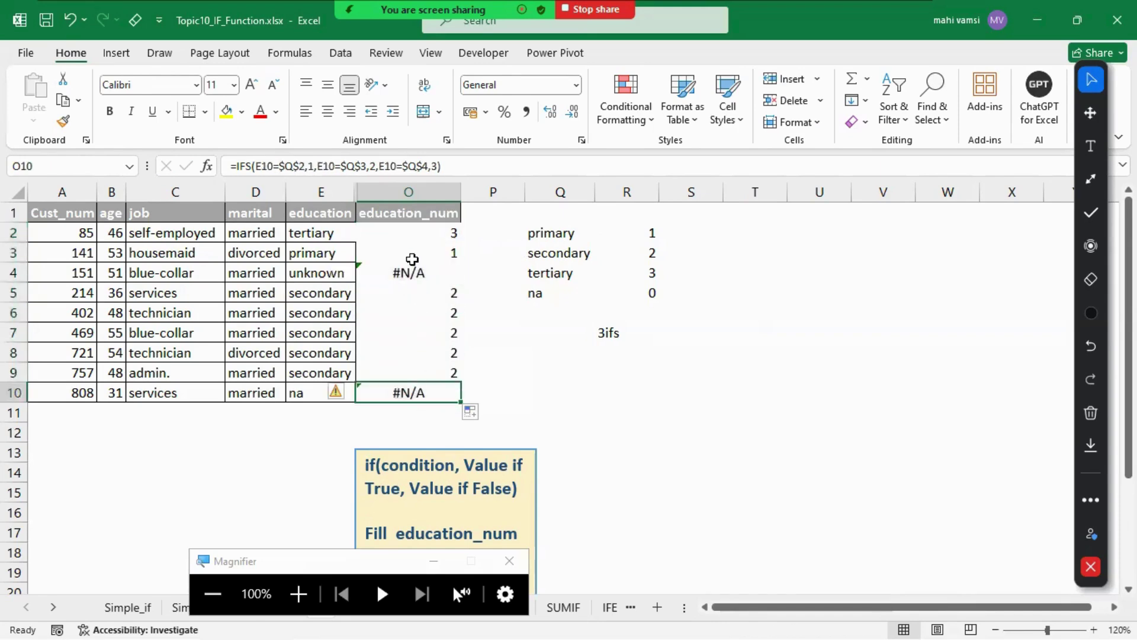
left_click(296, 274)
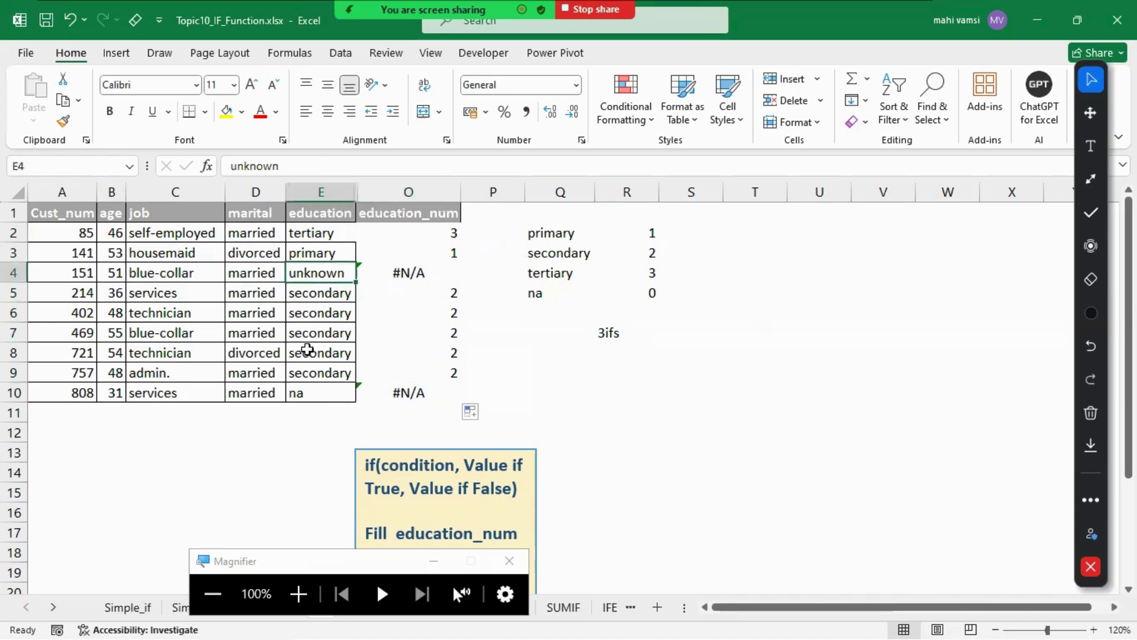
left_click(307, 397)
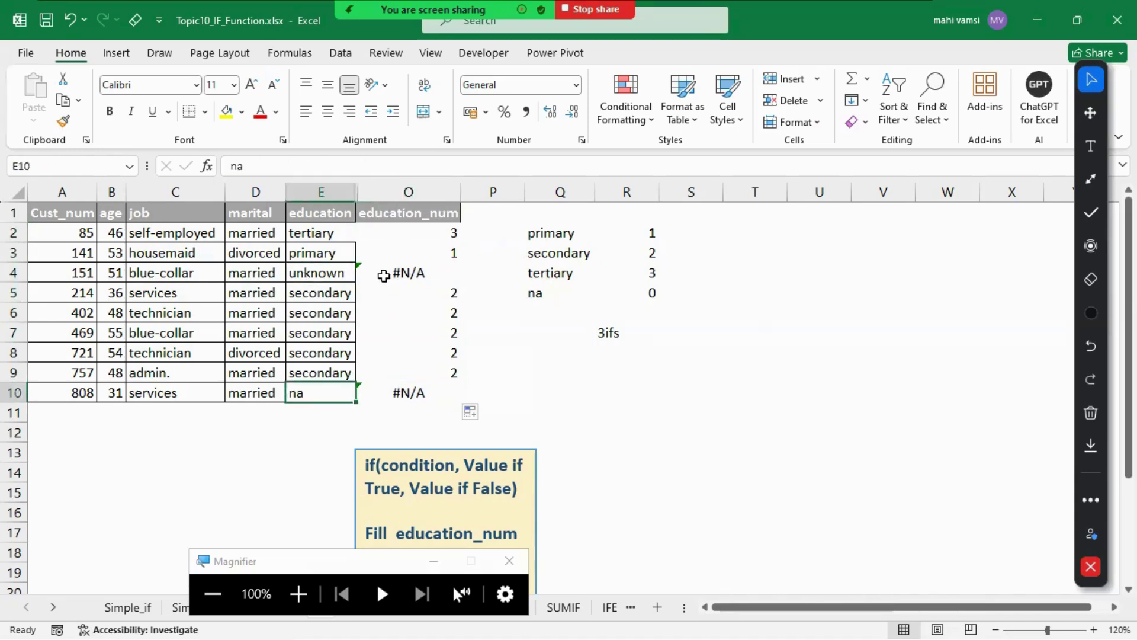
left_click_drag(384, 276, 381, 391)
left_click(386, 272)
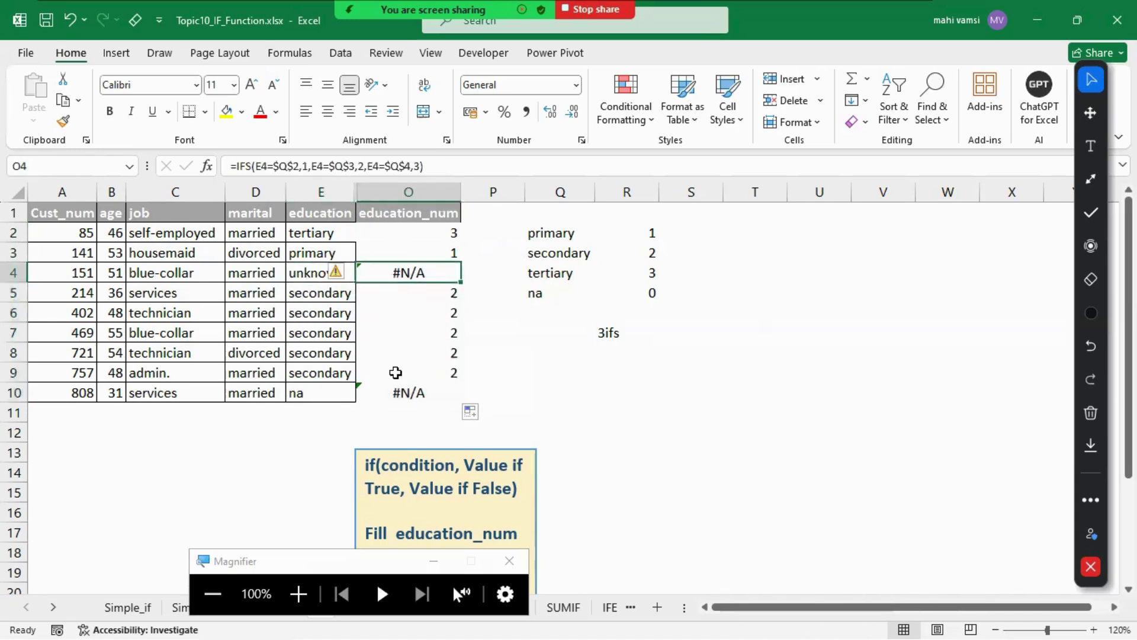
left_click(391, 389)
left_click(407, 271)
Step: Hide the lookup columns Q and R
left_click_drag(559, 191, 652, 196)
right_click(642, 193)
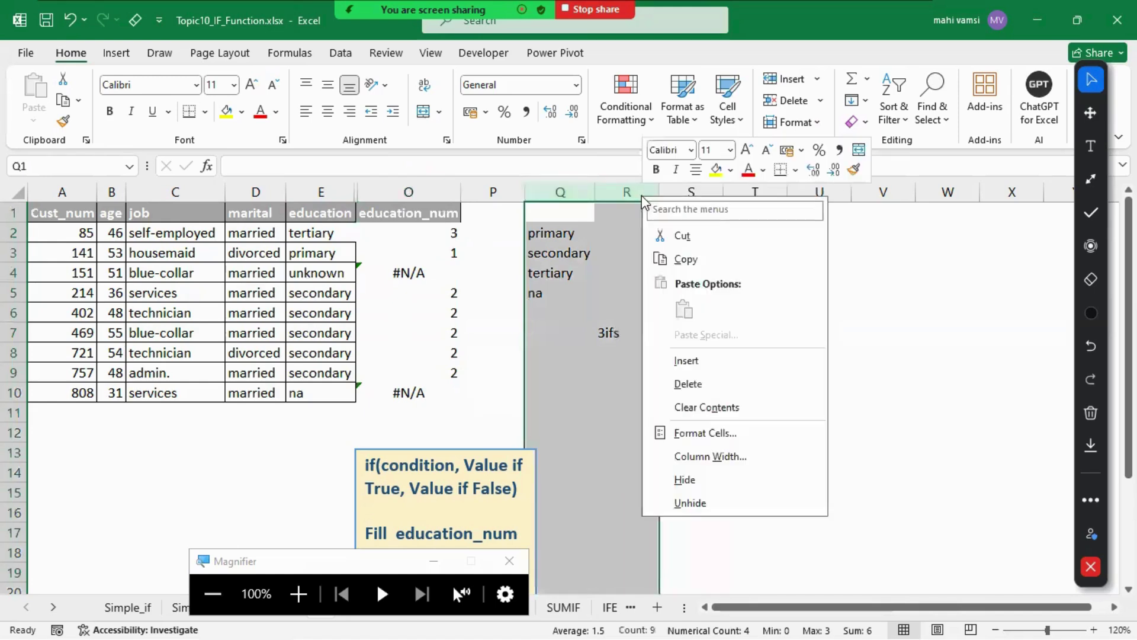
left_click(676, 478)
Step: Enter a FORMULATEXT formula in S2 that displays the formula of O2 as text
left_click(568, 230)
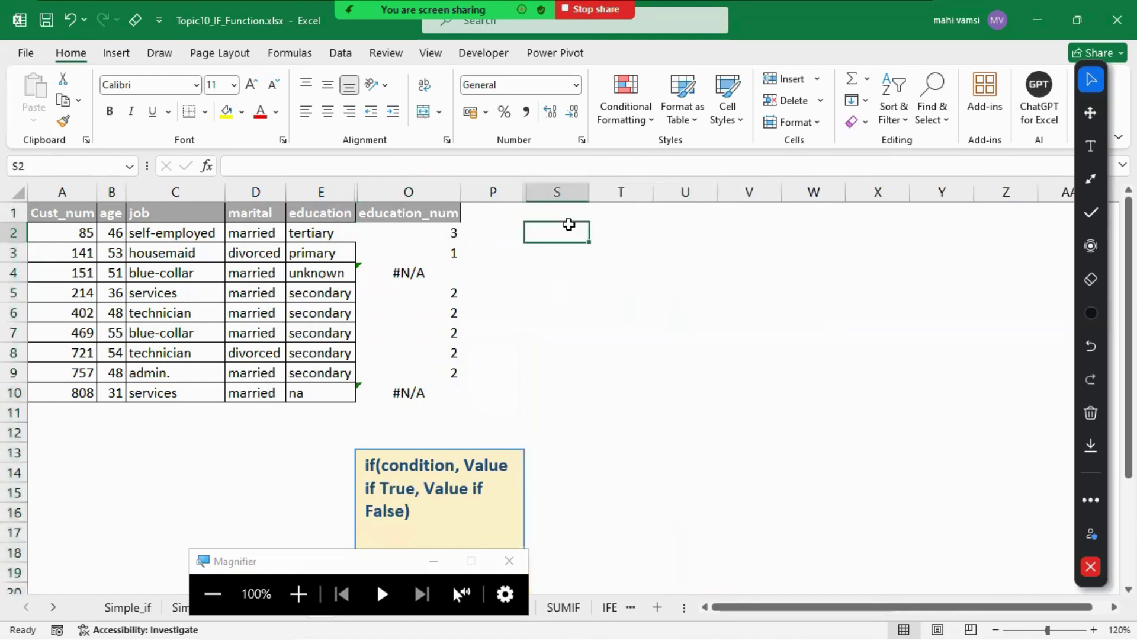
type("=")
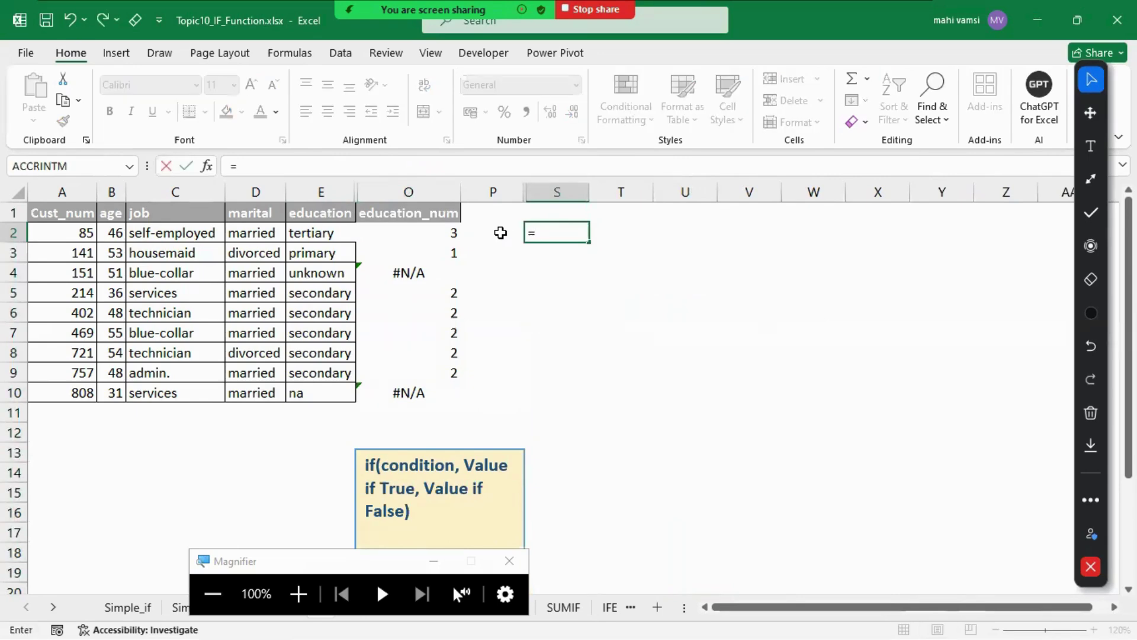
type("form")
key("Tab")
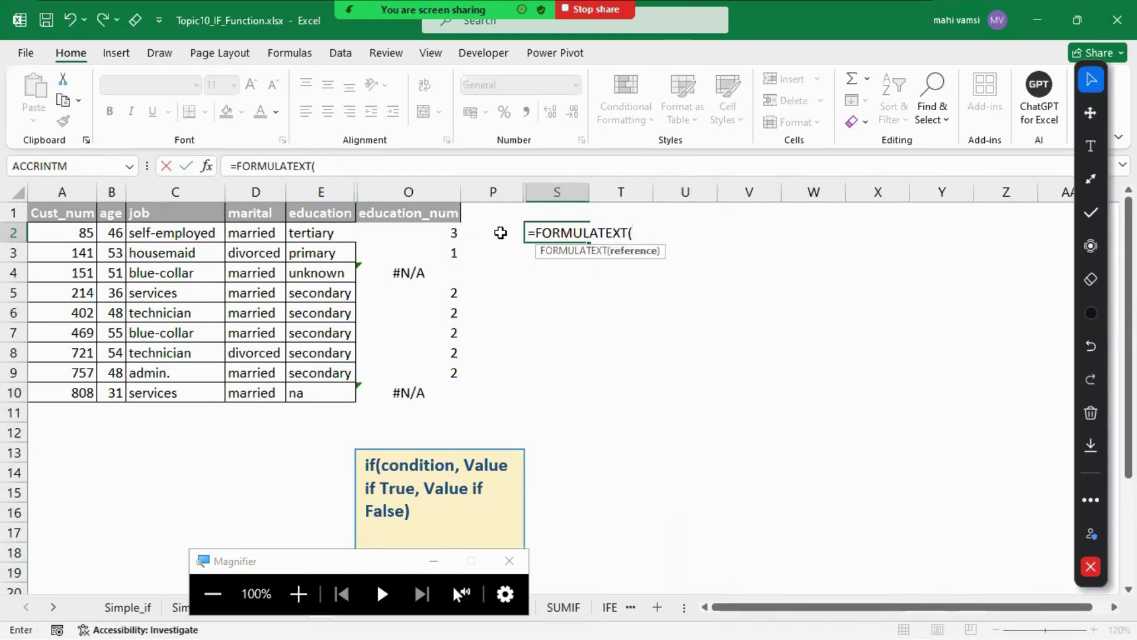
left_click(450, 227)
key("Return")
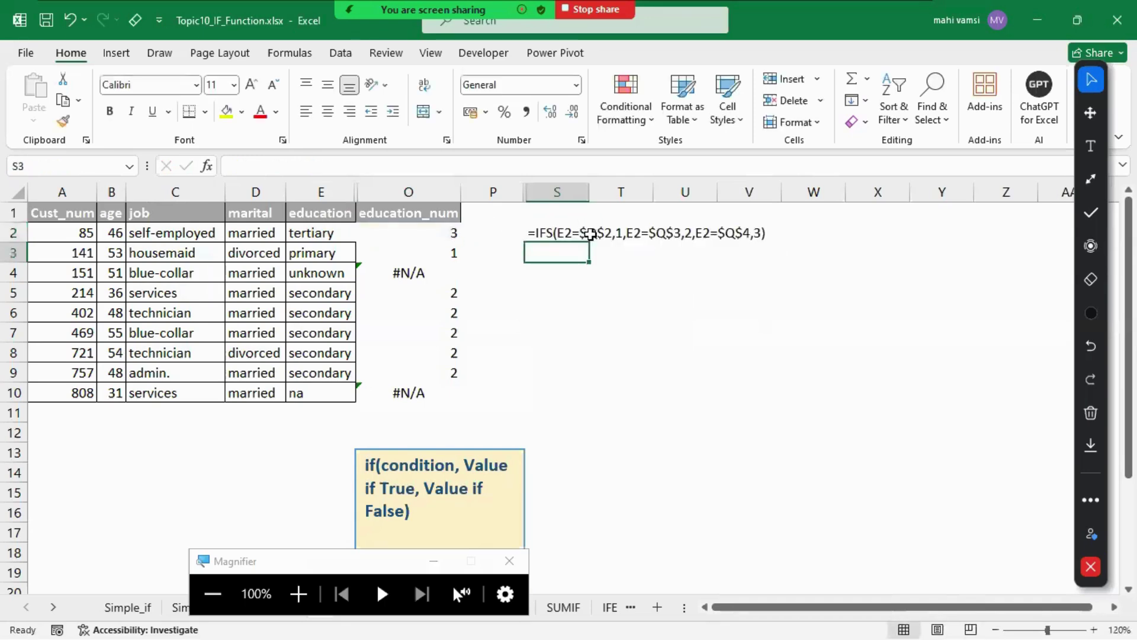
left_click_drag(529, 234, 729, 237)
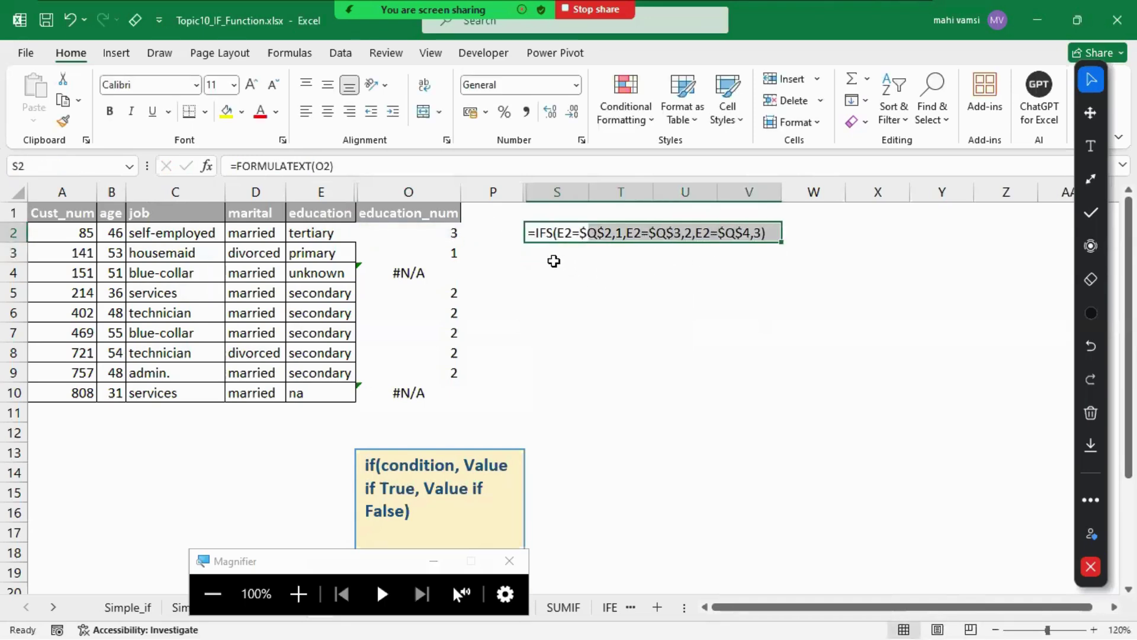
left_click(541, 256)
Step: Insert the IFERROR function in front of the IFS expression in the O4 formula
left_click(433, 273)
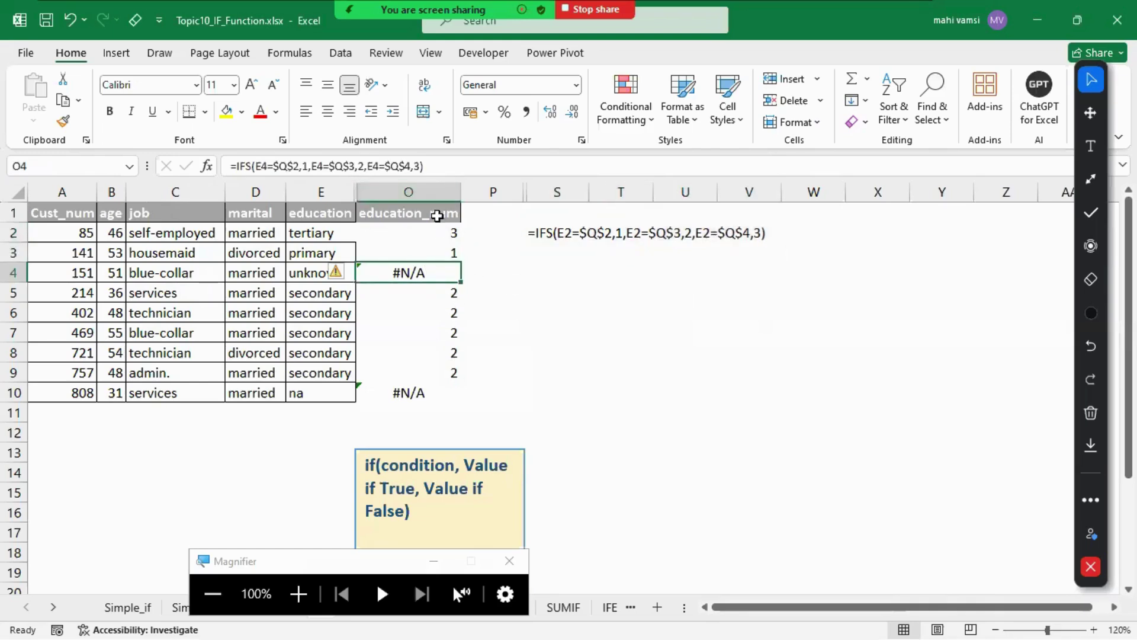
key("super+plus")
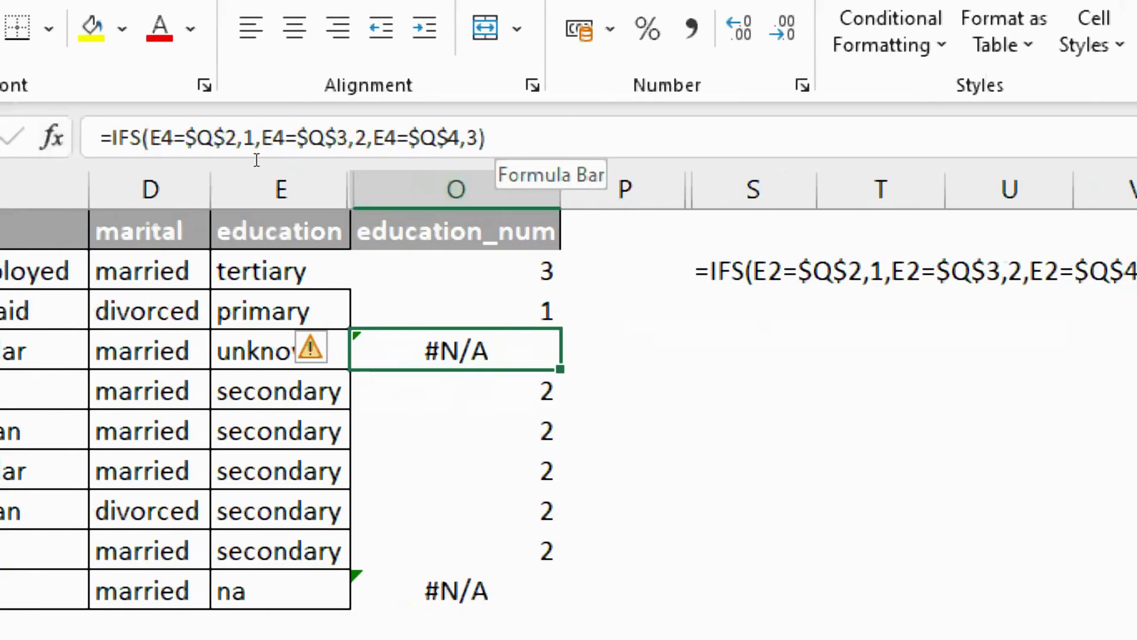
left_click(238, 169)
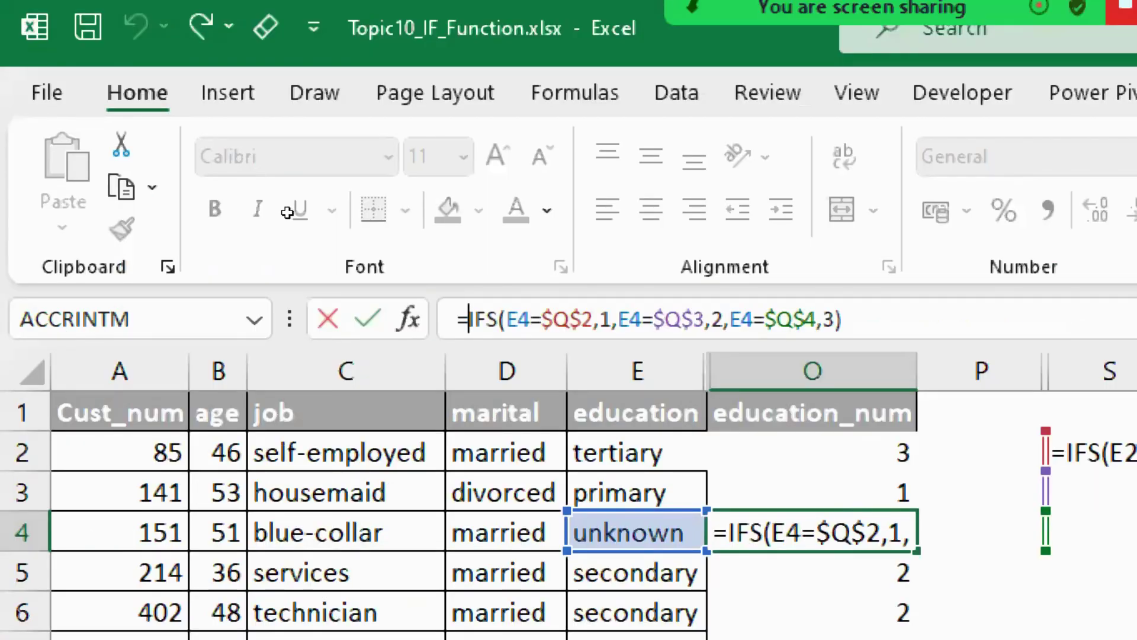
type("ifer")
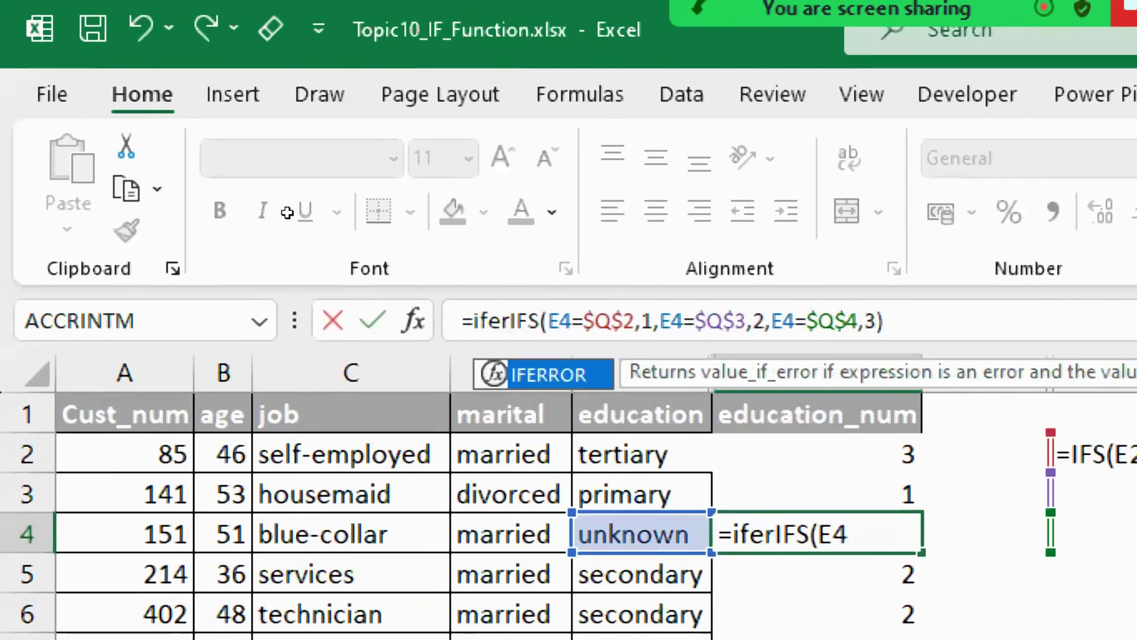
key("Tab")
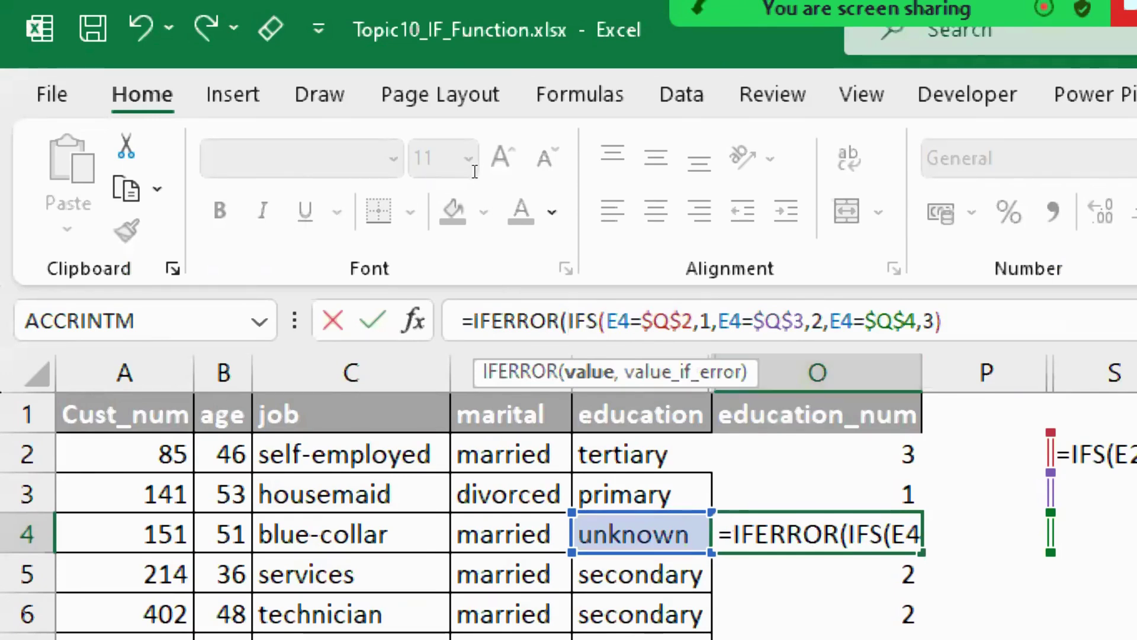
Step: Highlight the whole IFS expression inside the O4 formula to preview what it evaluates to
key("End")
key("shift+Left")
key("shift+Left")
key("shift+Left")
key("shift+Left")
key("shift+Left")
key("shift+Left")
key("shift+Left")
key("shift+Left")
key("shift+Left")
key("shift+Left")
key("shift+Left")
key("shift+Left")
key("shift+Left")
key("shift+Left")
key("shift+Left")
key("shift+Left")
key("shift+Left")
key("shift+Left")
key("shift+Left")
key("shift+Left")
key("shift+Left")
key("shift+Left")
key("shift+Left")
key("shift+Left")
key("shift+Left")
key("shift+Left")
key("shift+Left")
key("shift+Left")
key("shift+Left")
key("shift+Left")
key("shift+Left")
key("shift+Left")
key("shift+Left")
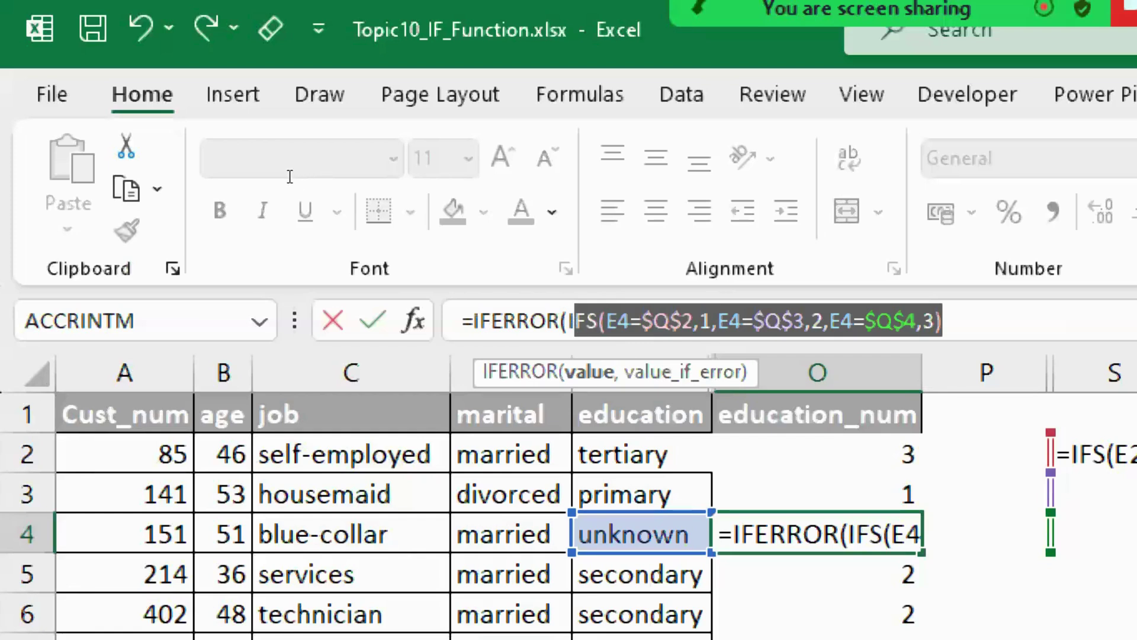
key("shift+Left")
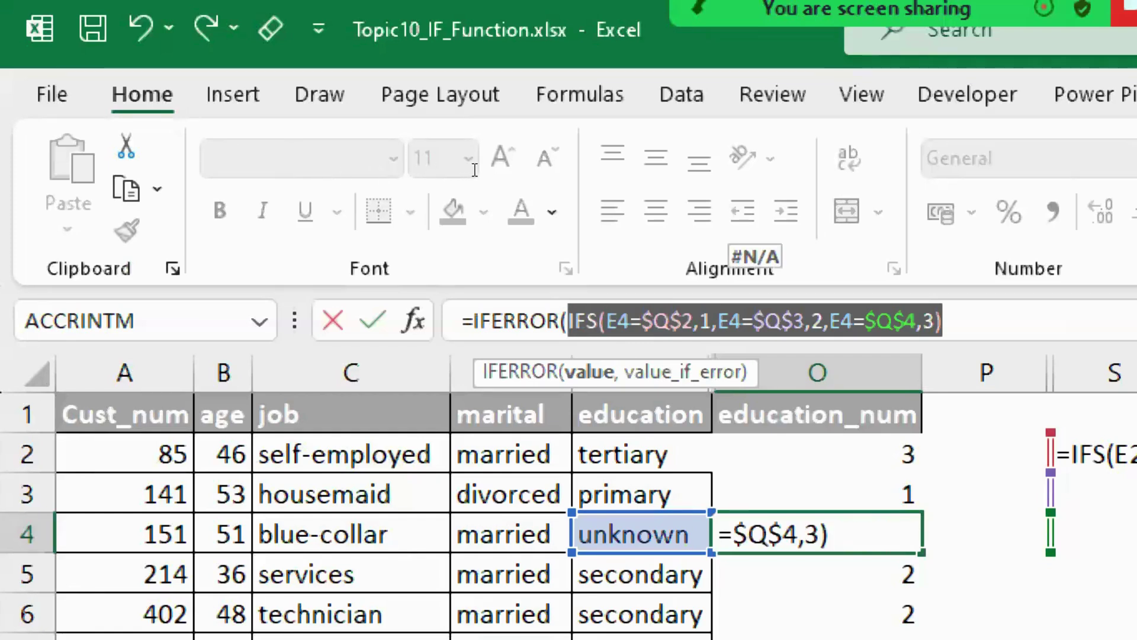
key("End")
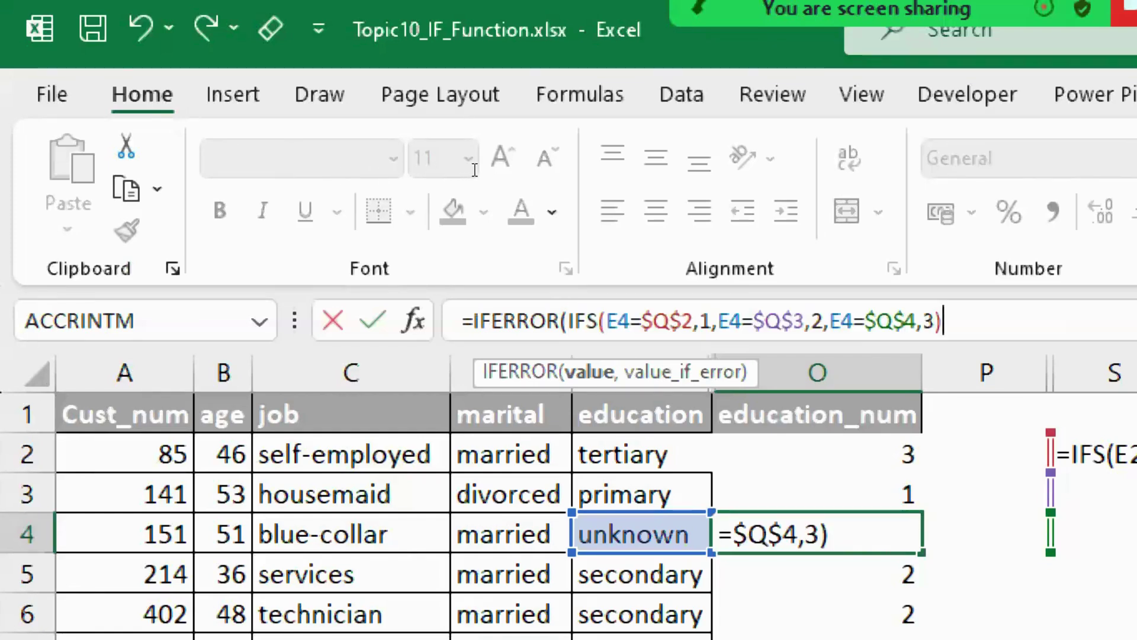
Step: Add 0 as the value_if_error argument of IFERROR and complete the formula in O4
type(",")
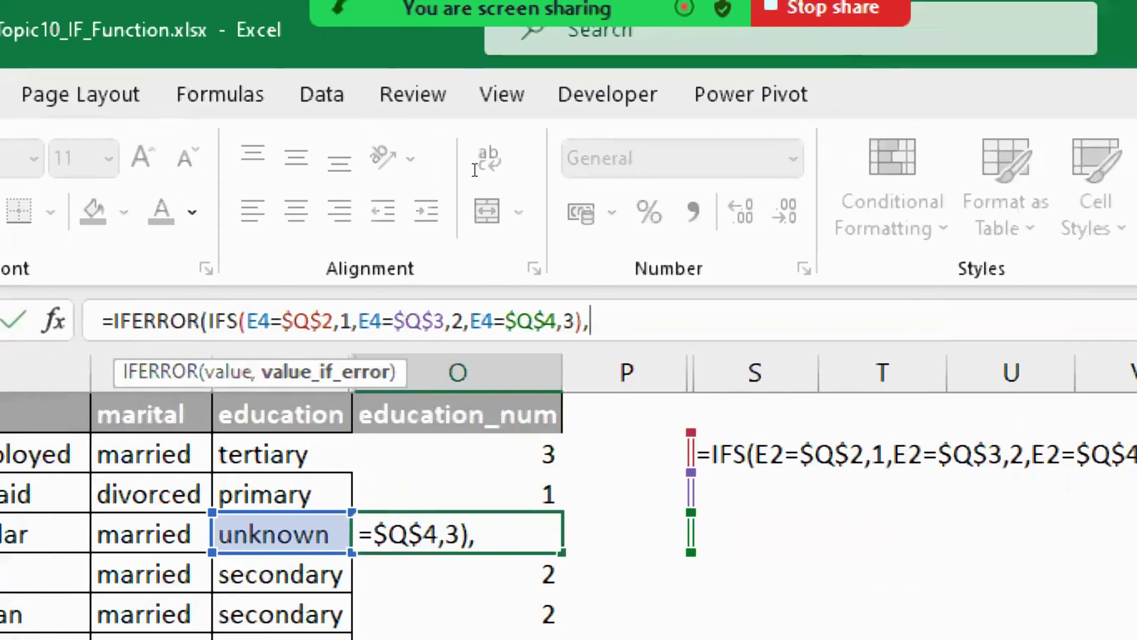
type("0)")
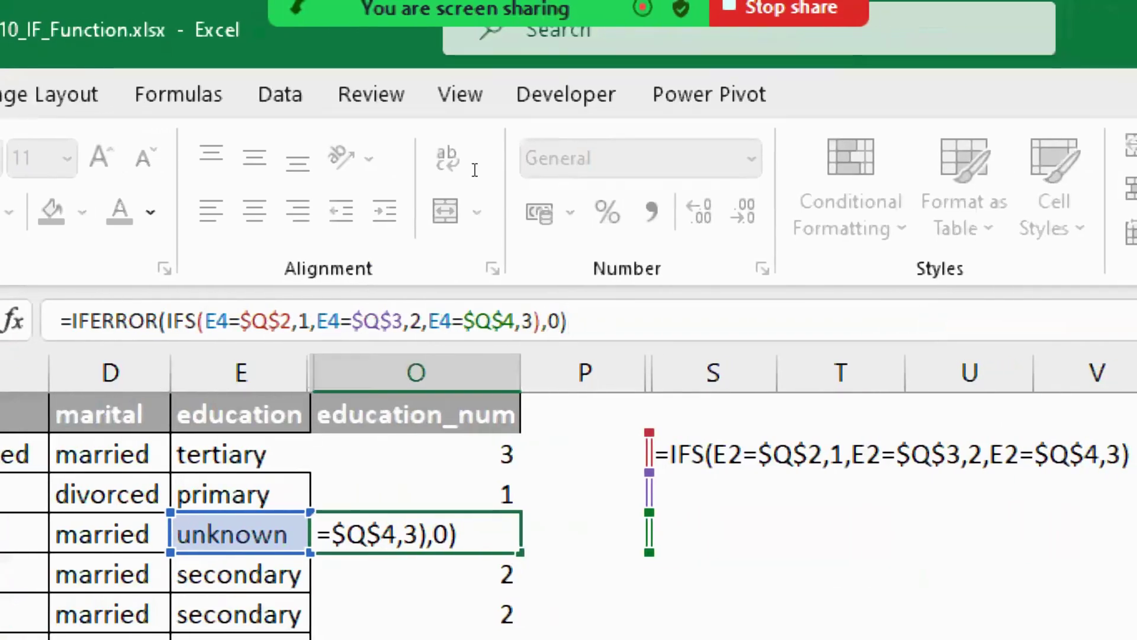
key("Return")
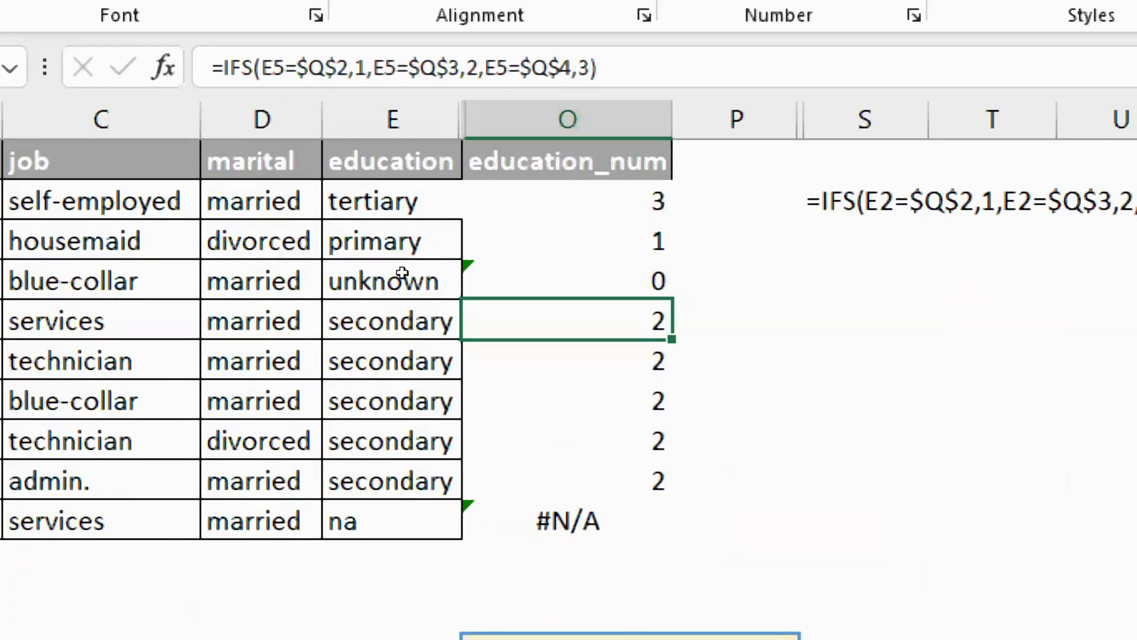
Step: Fill the IFERROR formula from O4 down through O10 and check the formula in O10
left_click(465, 279)
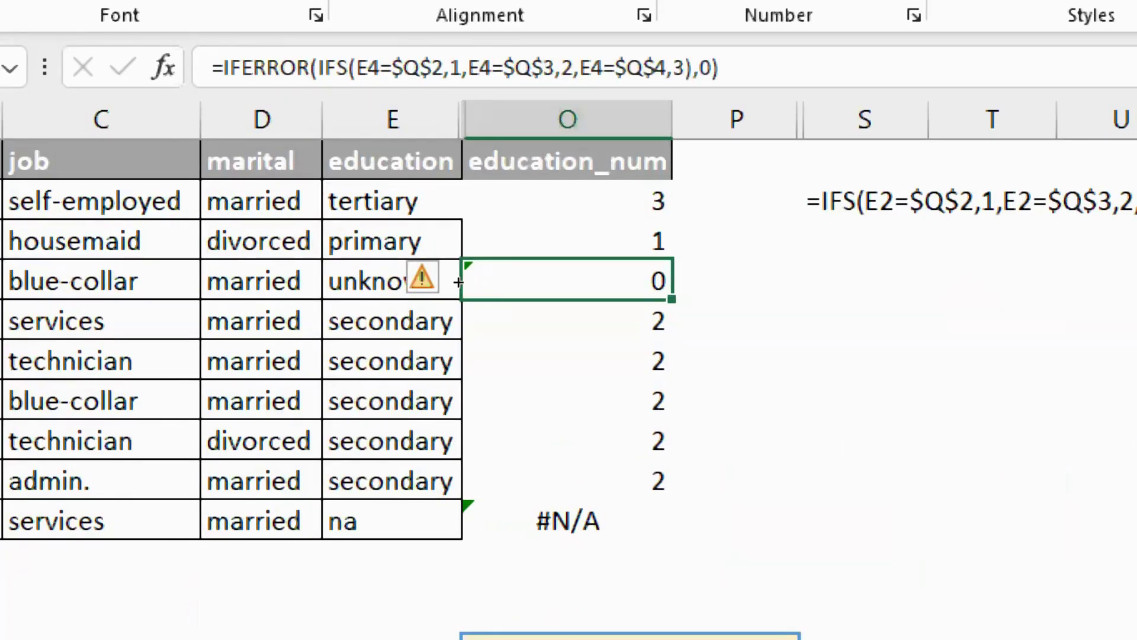
double_click(672, 299)
left_click(612, 518)
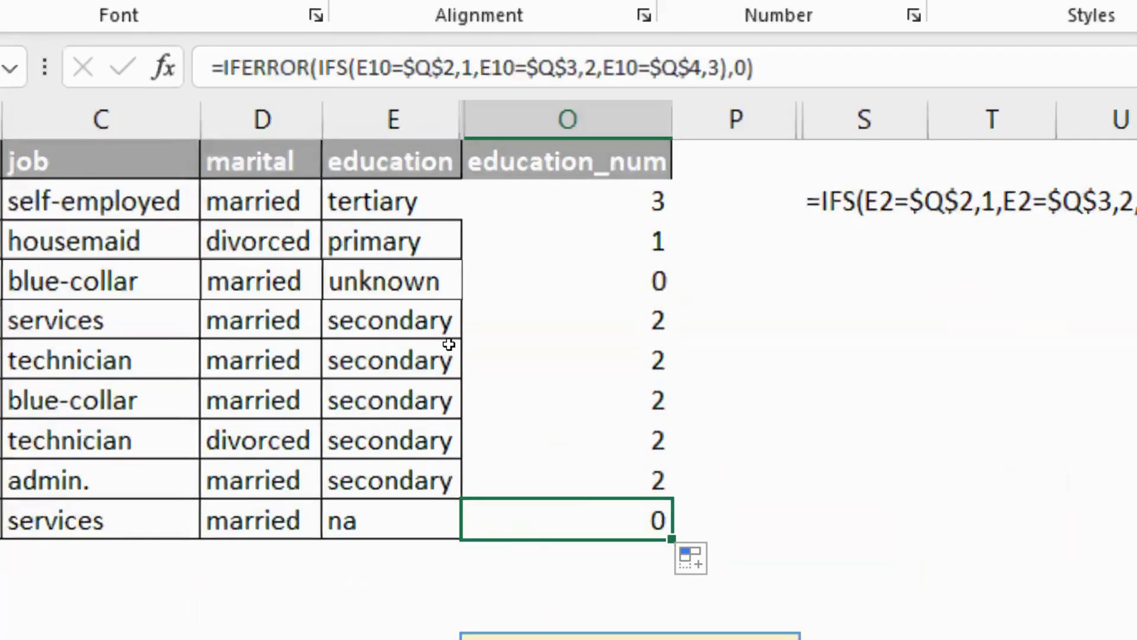
Step: Close the Magnifier and open the if_with_AND_function sheet
key("super+minus")
left_click(570, 391)
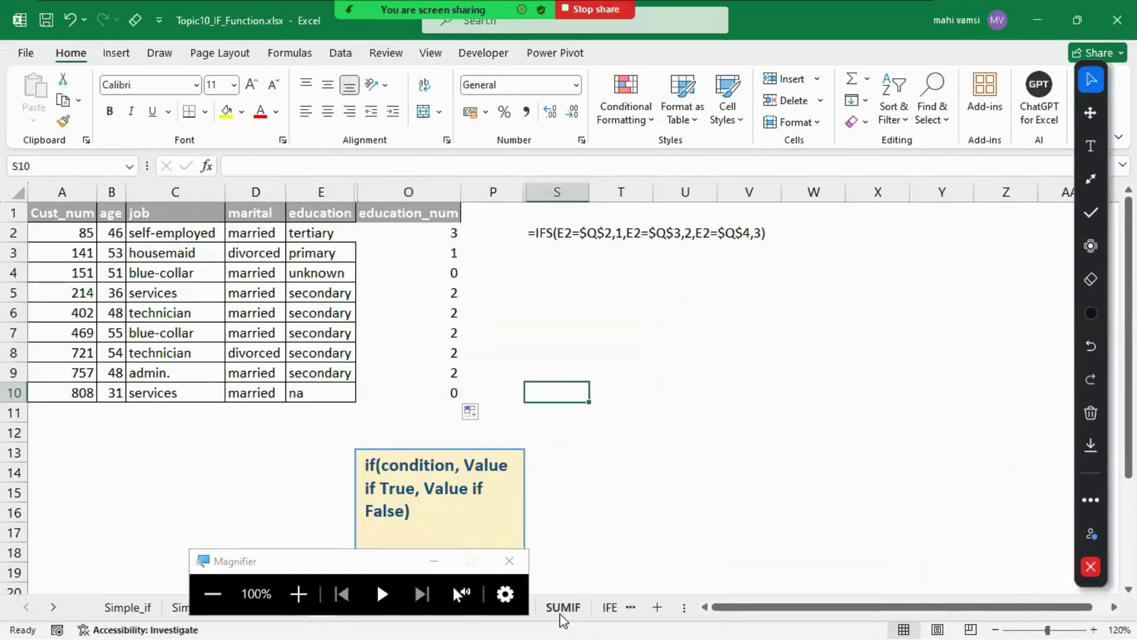
left_click(511, 567)
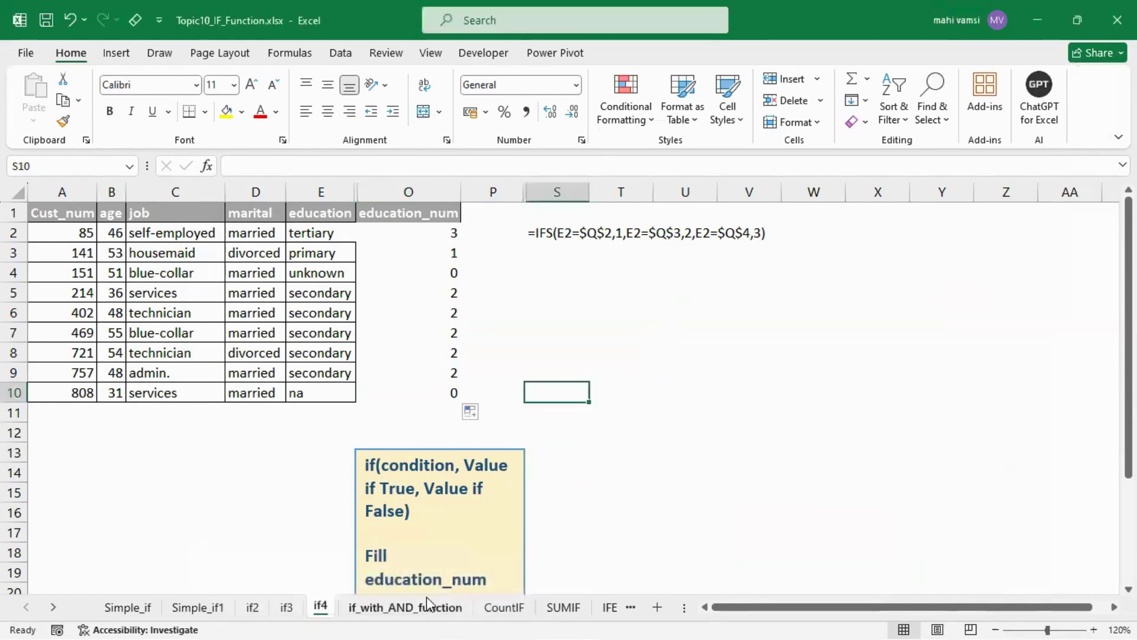
left_click(426, 608)
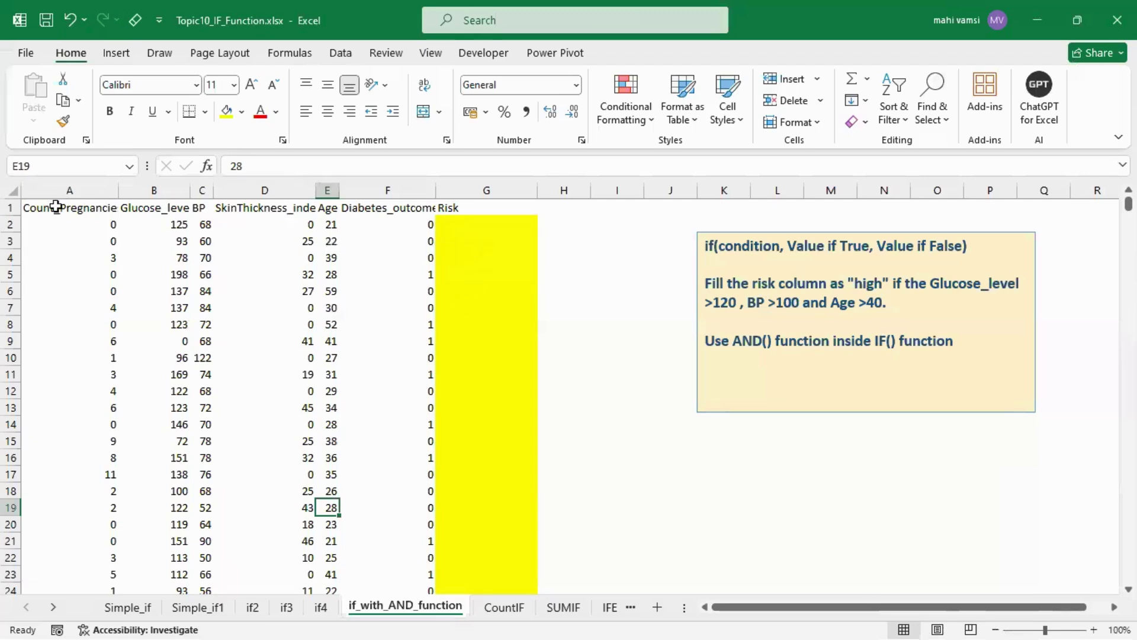
Step: Autofit all columns of the sheet to their contents, and widen the Risk column G
left_click(10, 195)
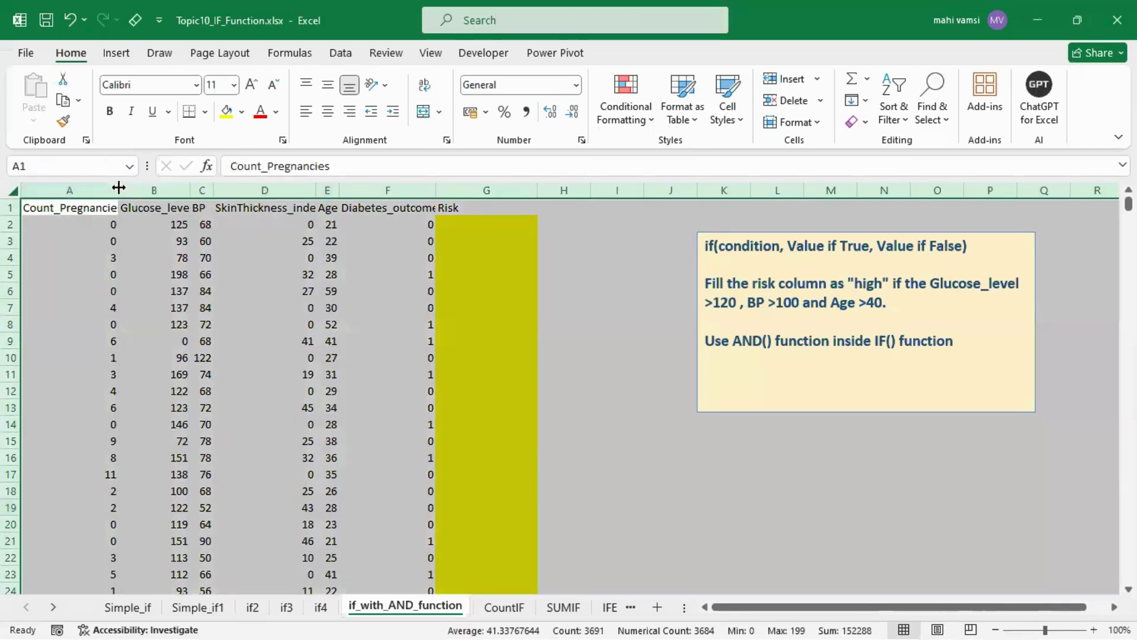
double_click(119, 187)
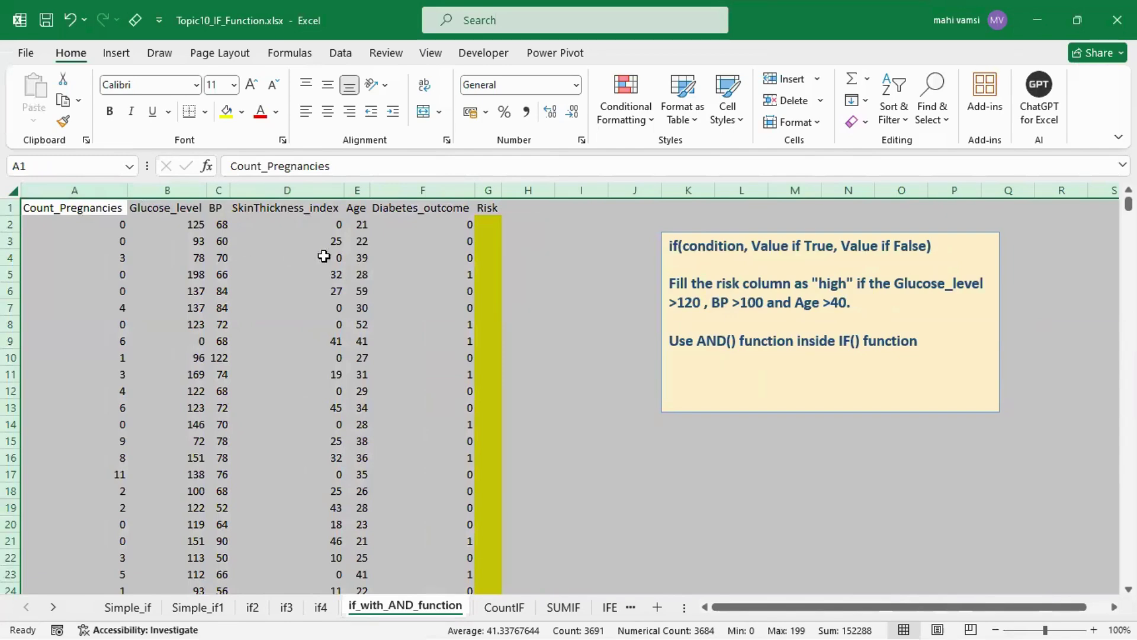
left_click(486, 224)
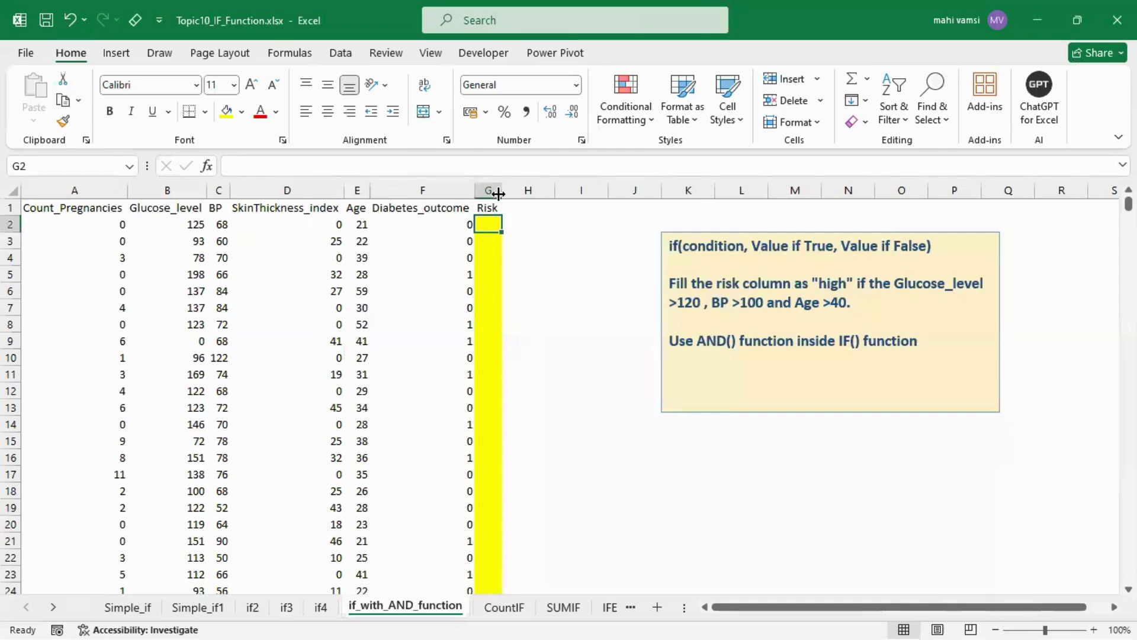
left_click_drag(501, 186, 565, 185)
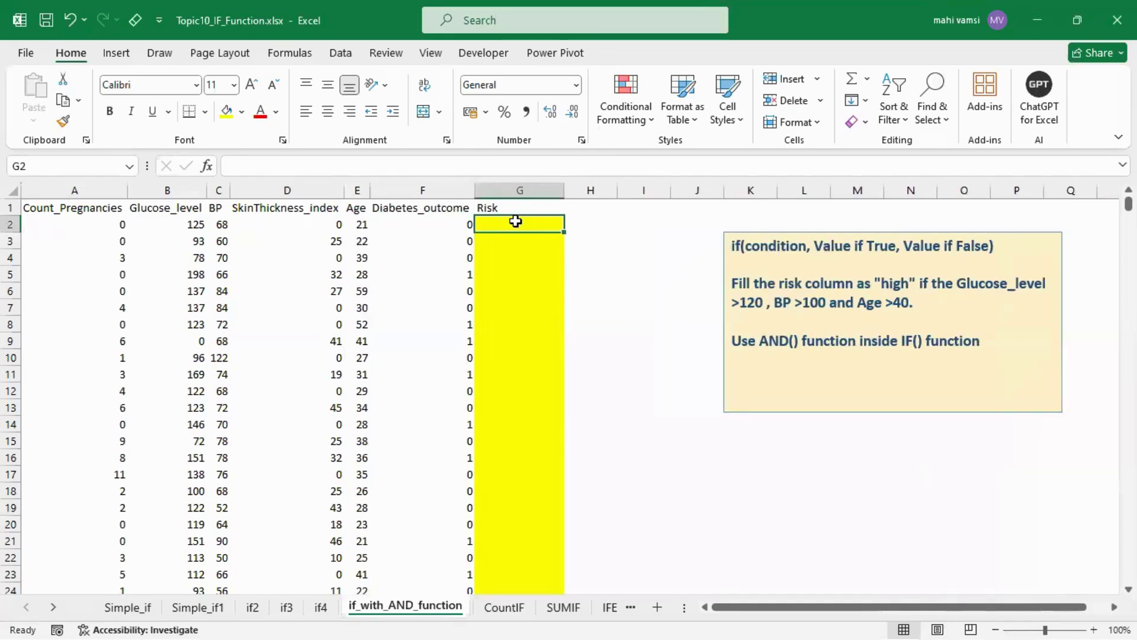
Step: Start an IF formula in G2 with a nested AND function as its logical test
left_click(1094, 629)
left_click(1093, 629)
left_click(1094, 629)
scroll(869, 490, "up", 1)
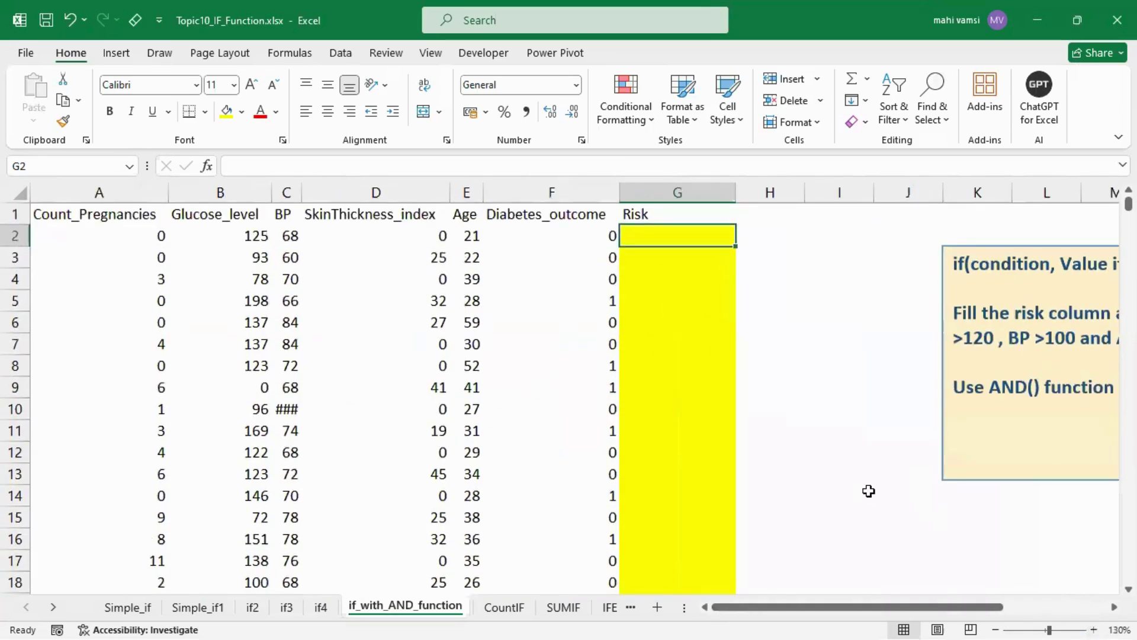
type("=if")
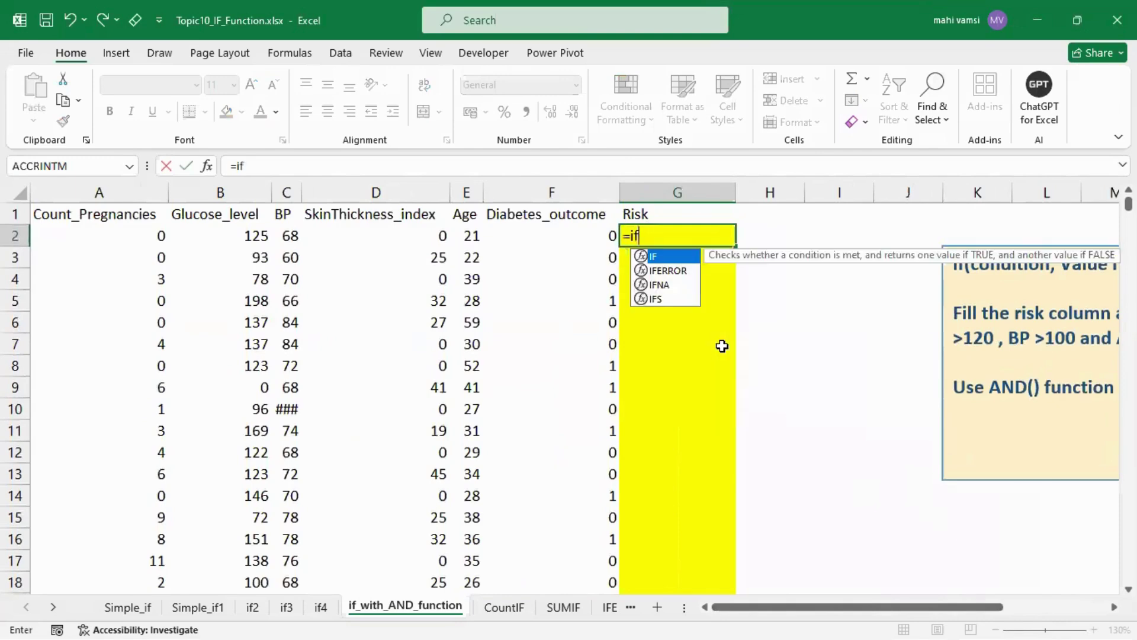
key("Tab")
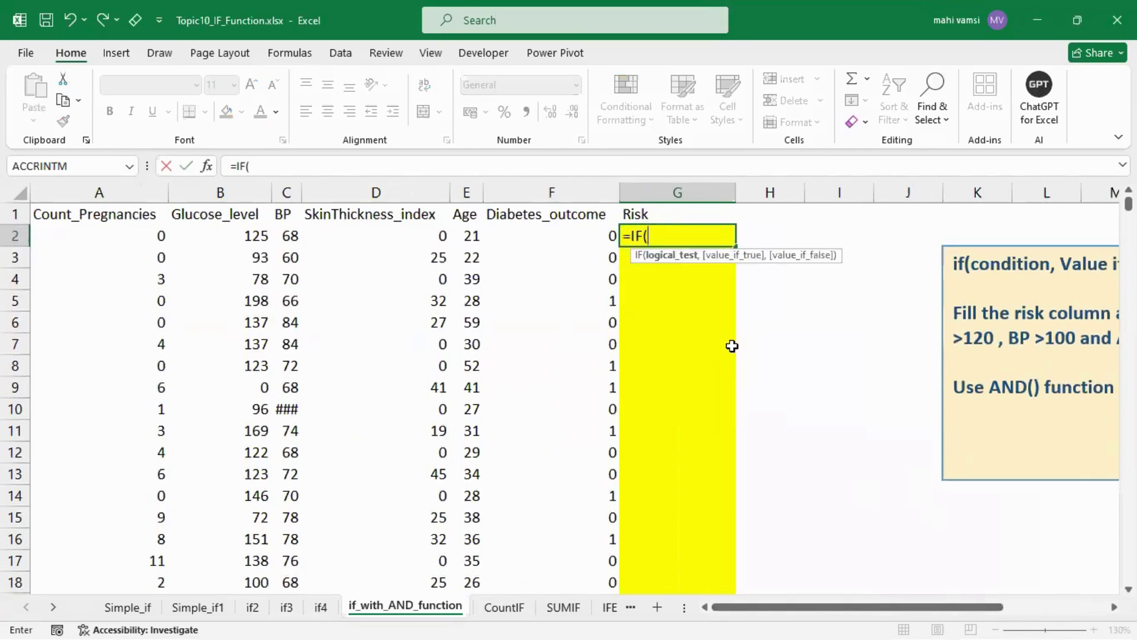
type("and")
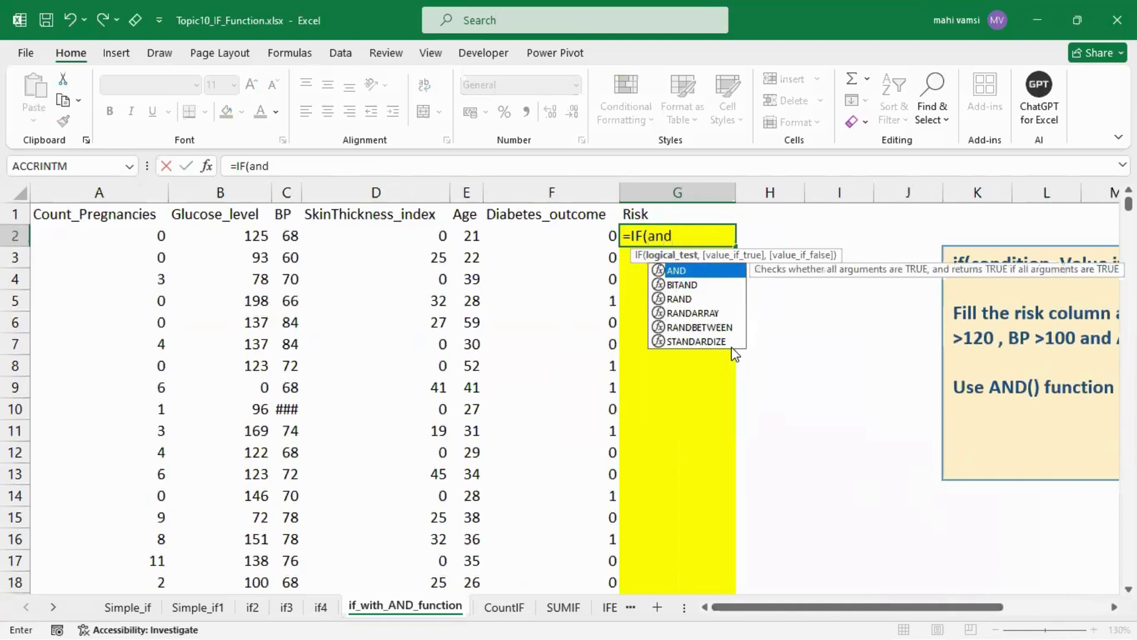
key("Tab")
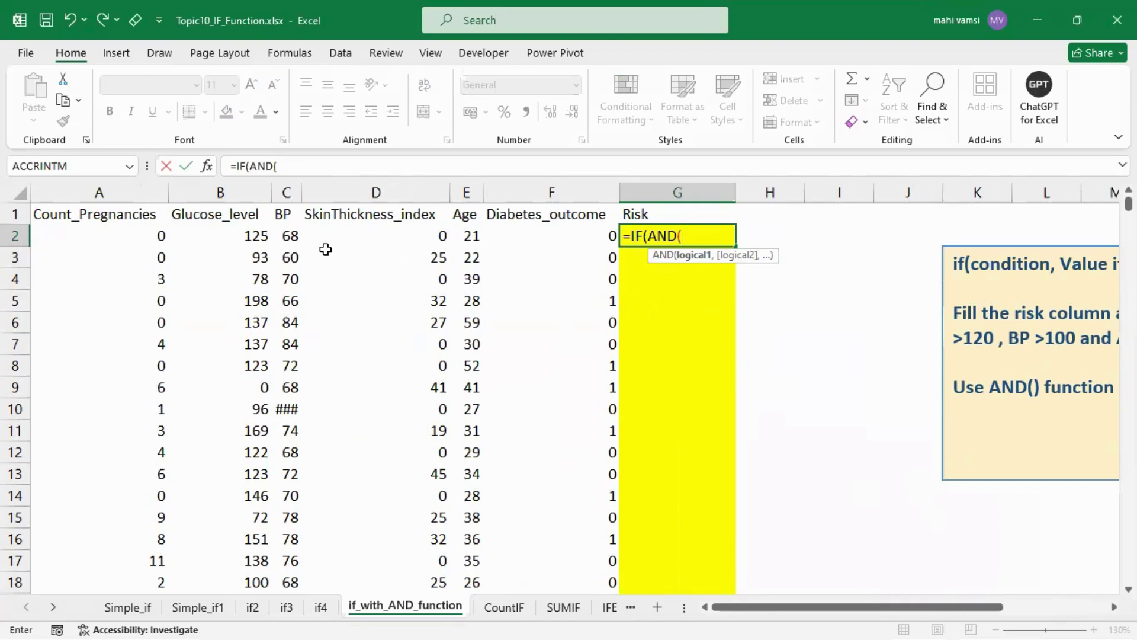
Step: Enter the AND conditions B2>120, C2>100 and E2>40 in the G2 formula and close the AND function
left_click(231, 231)
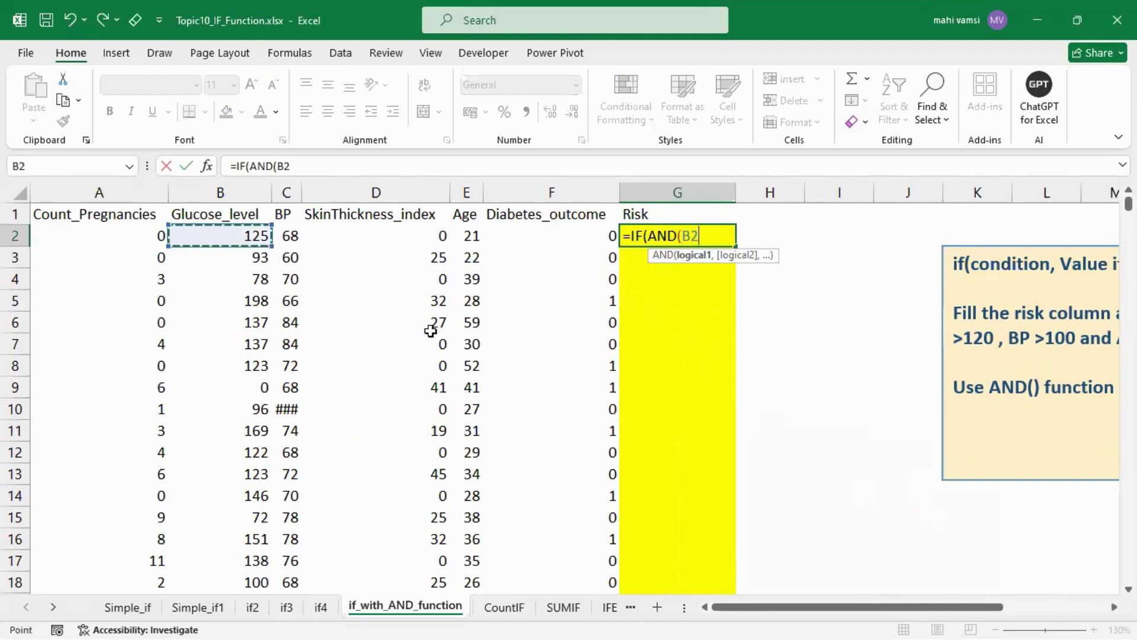
type(">")
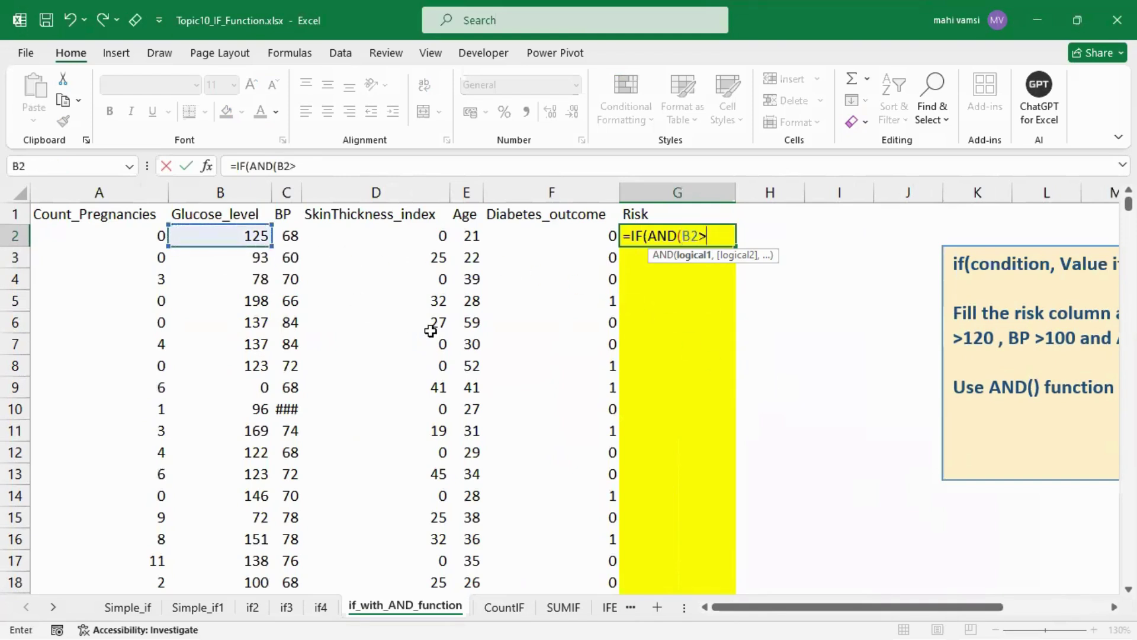
type("120,")
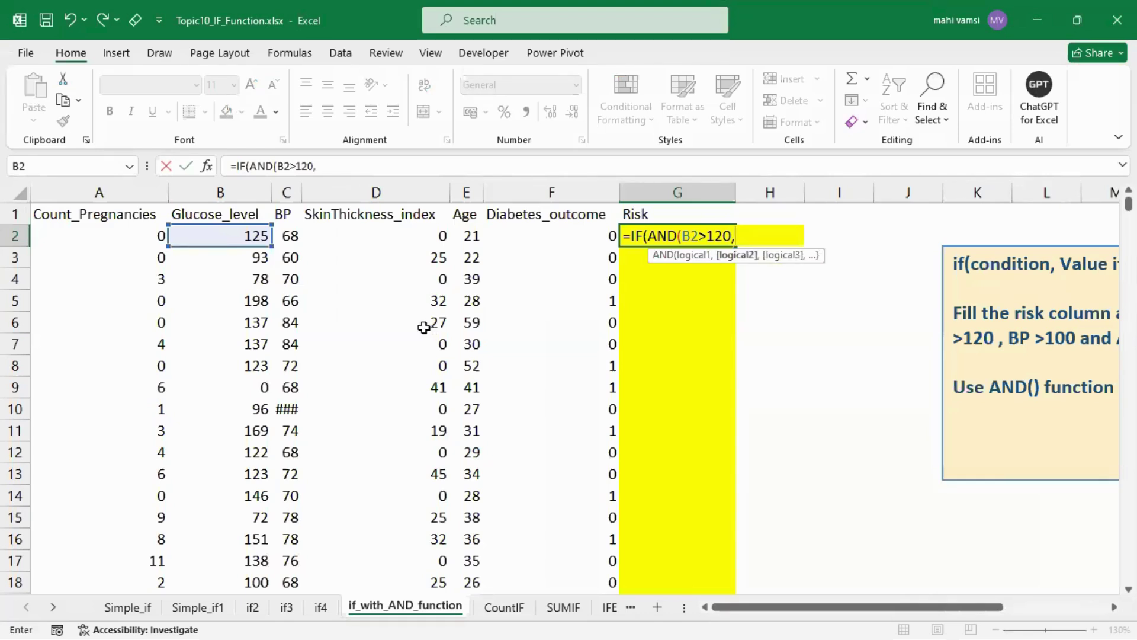
left_click(295, 237)
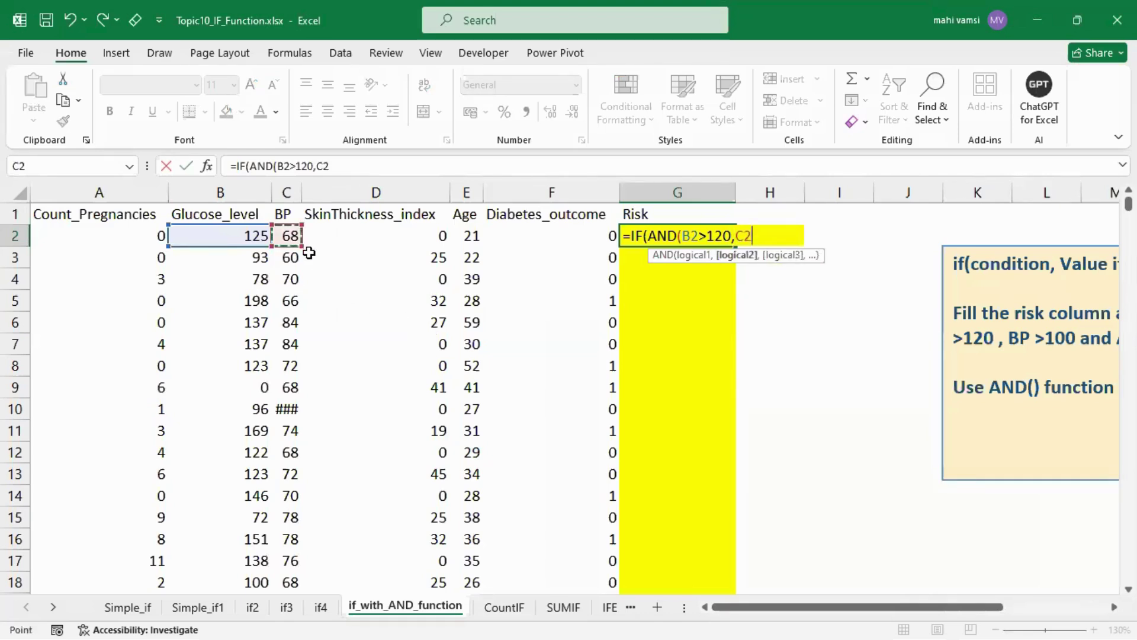
type(">100,")
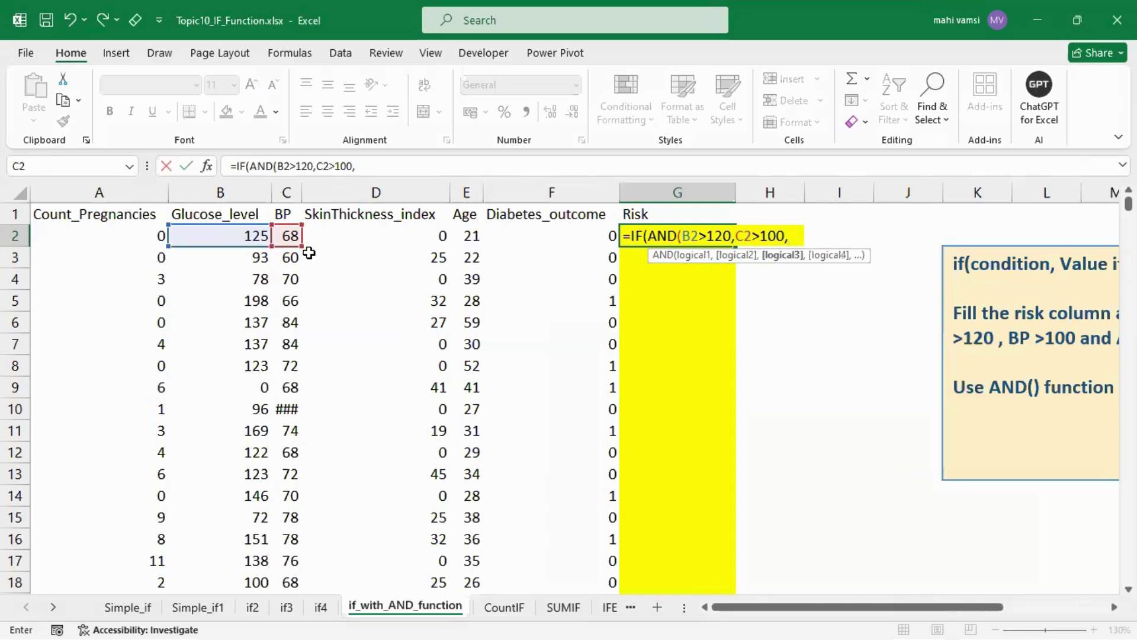
left_click(468, 240)
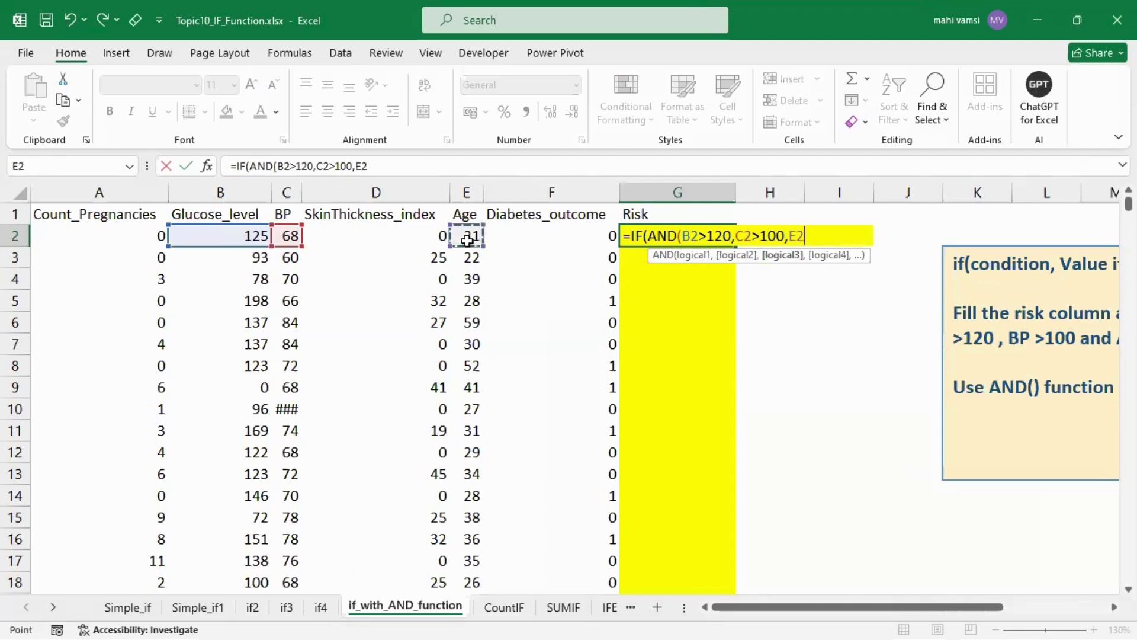
type(">40")
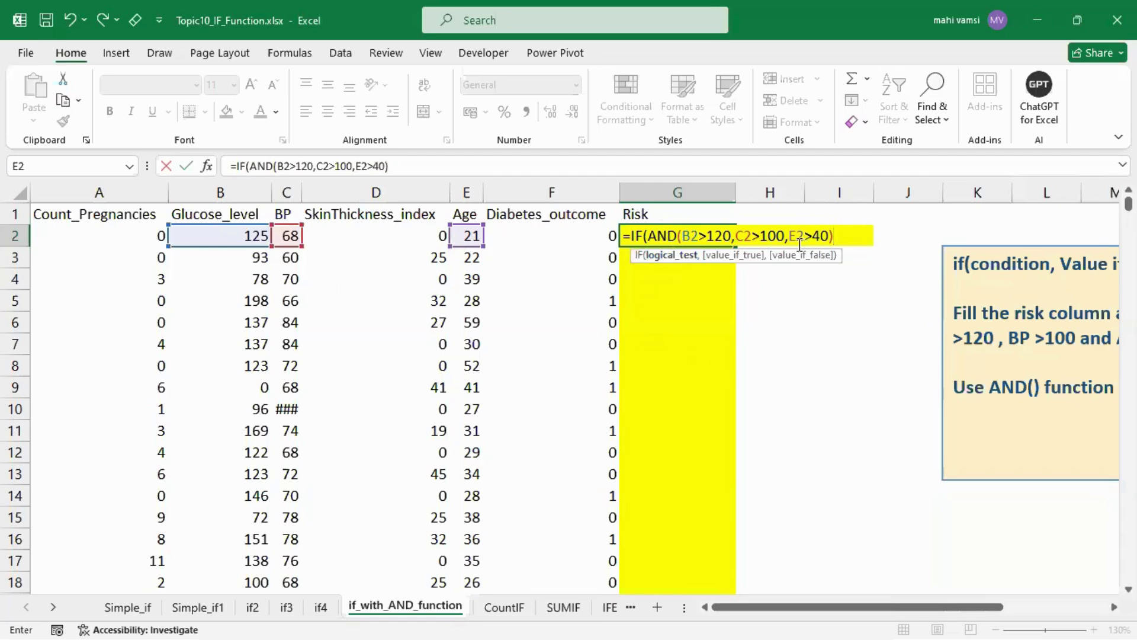
Step: Add "high" as the value if true and "low" as the value if false, and complete the formula in G2
left_click_drag(839, 235, 697, 232)
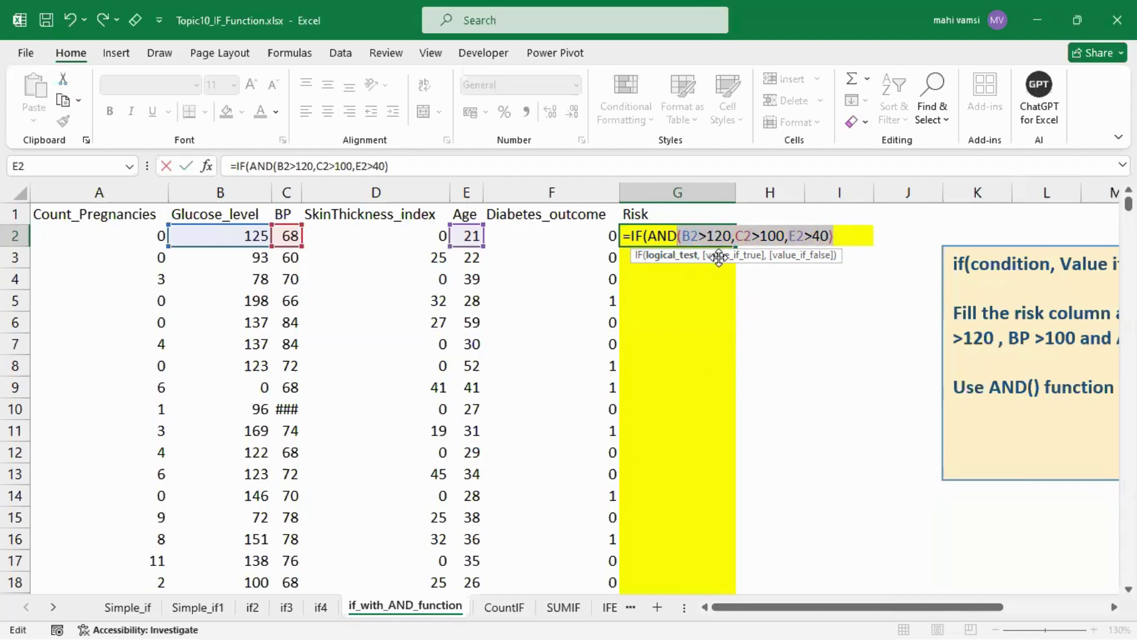
left_click(846, 235)
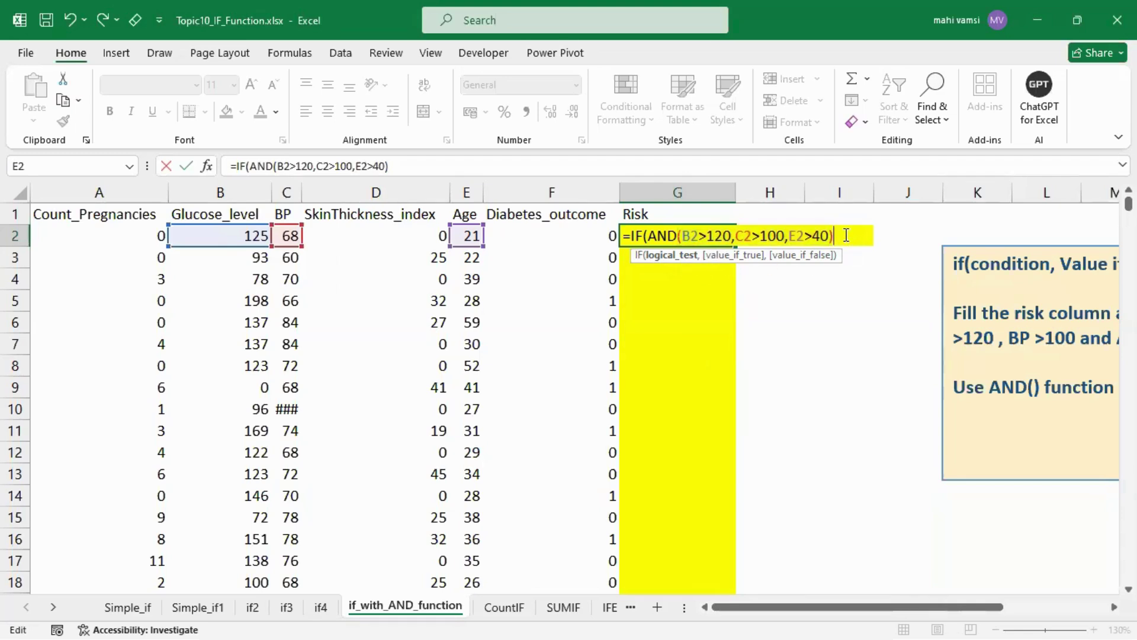
type(",")
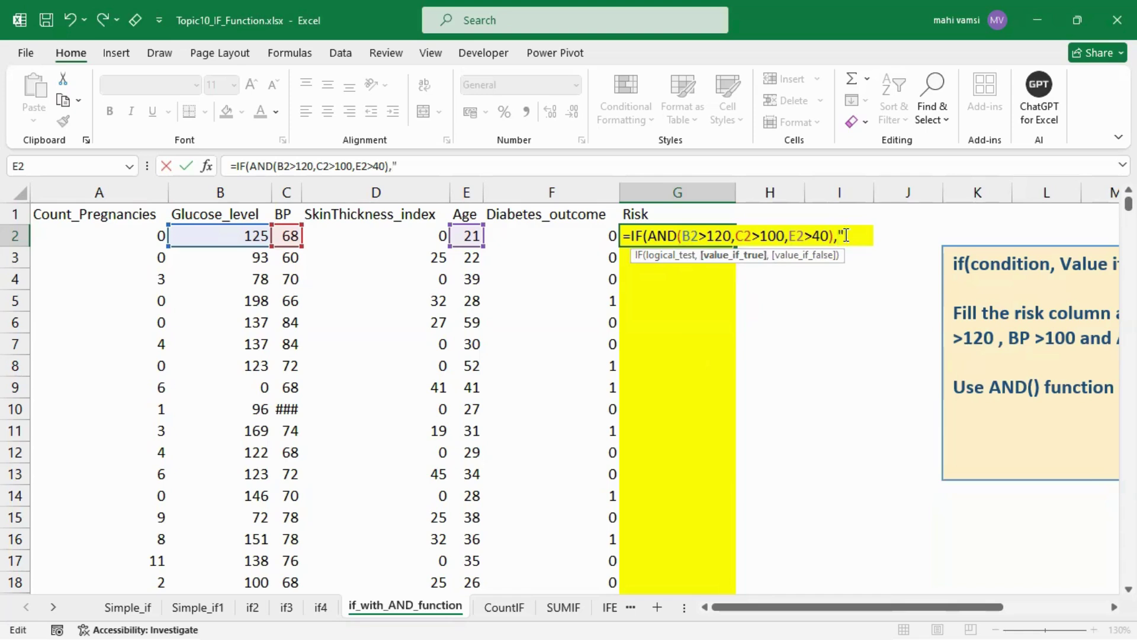
type("\"high")
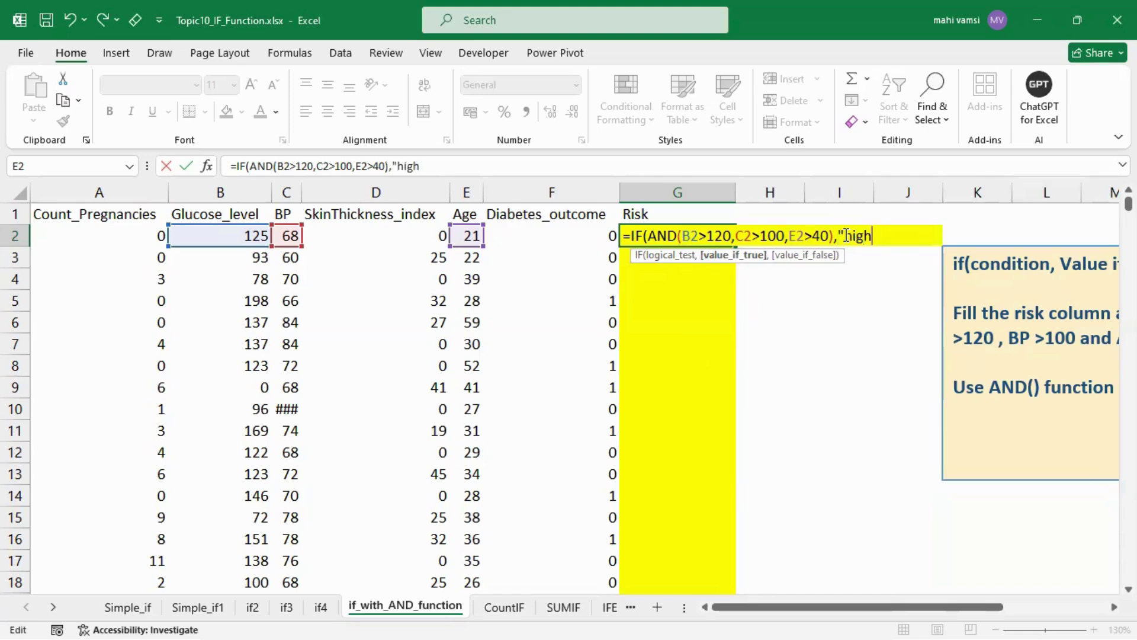
type("\",\"low\"")
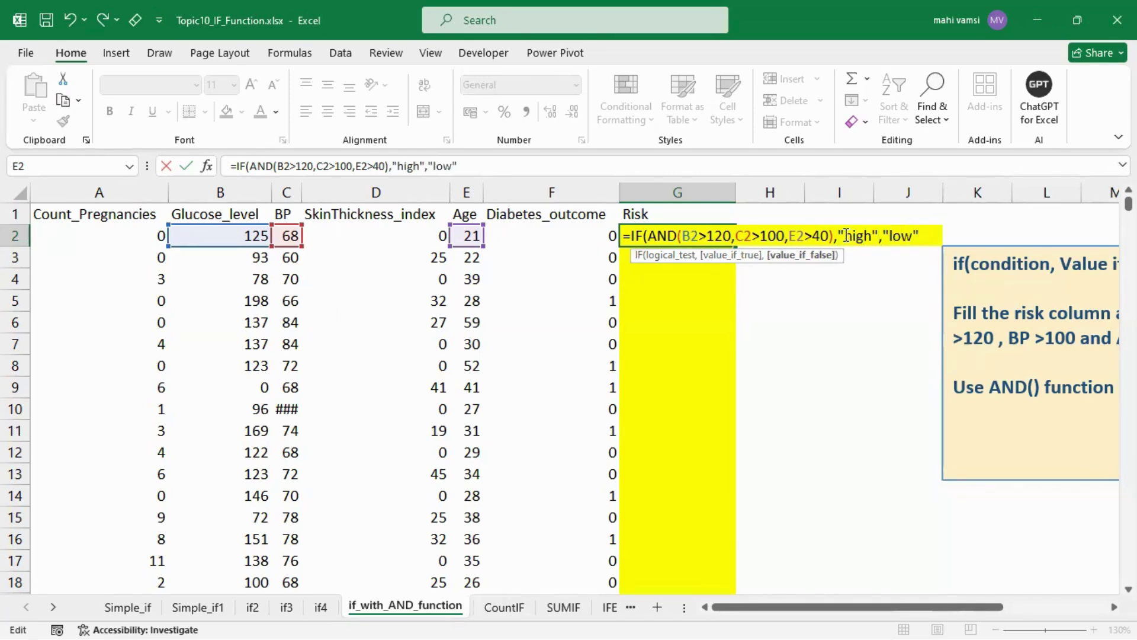
type(")")
key("Return")
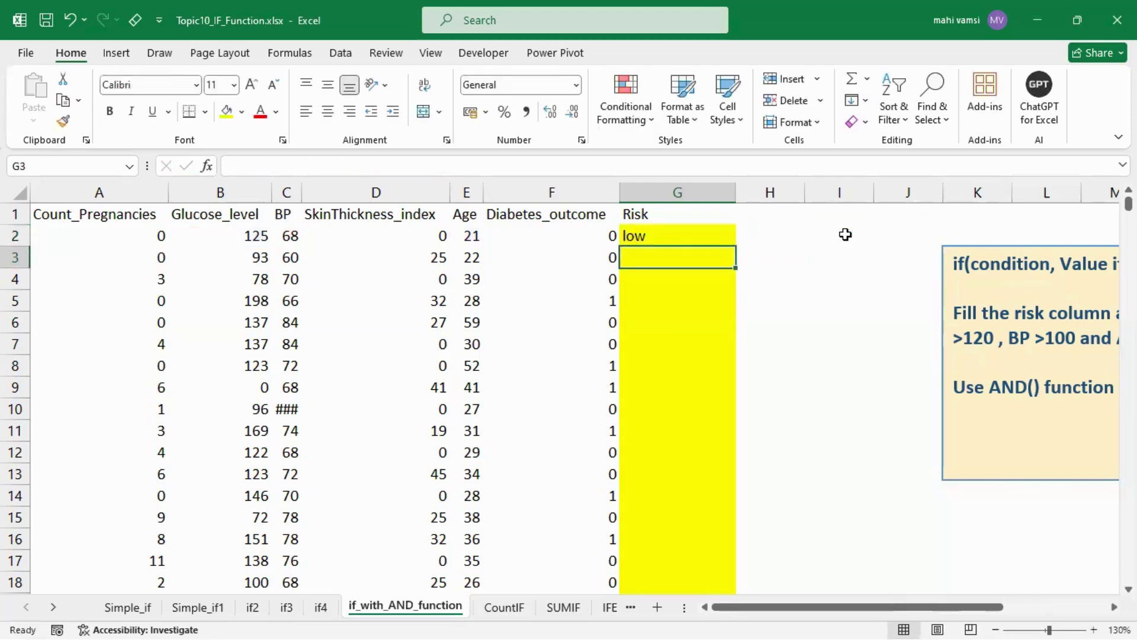
Step: Set the BP value in C2 to 101 and autofit the BP column C
left_click(235, 236)
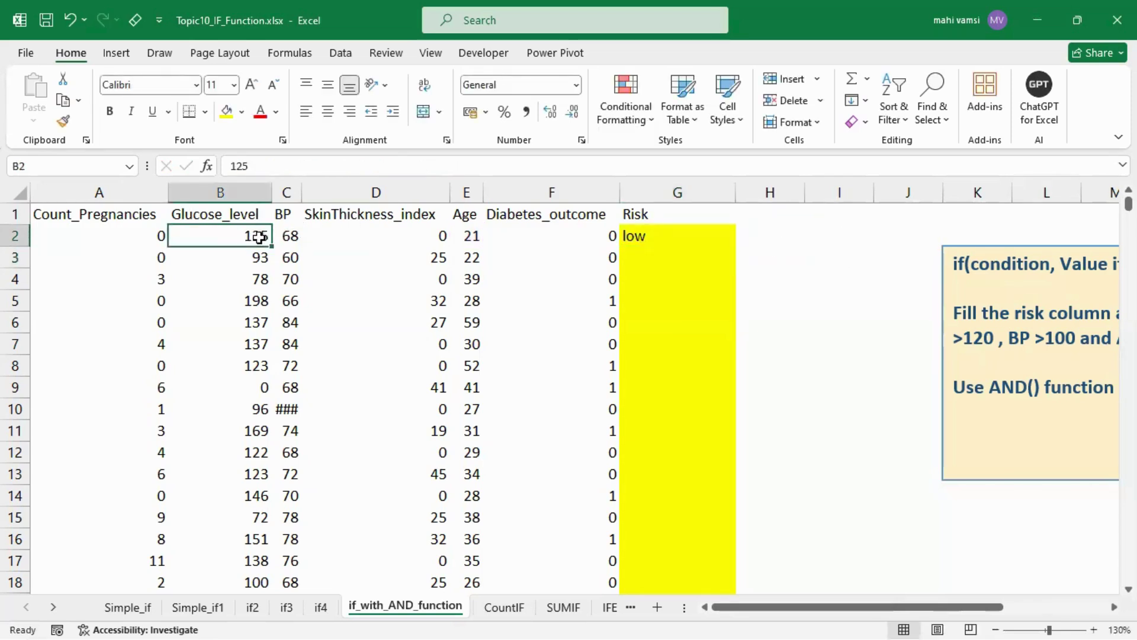
left_click(291, 235)
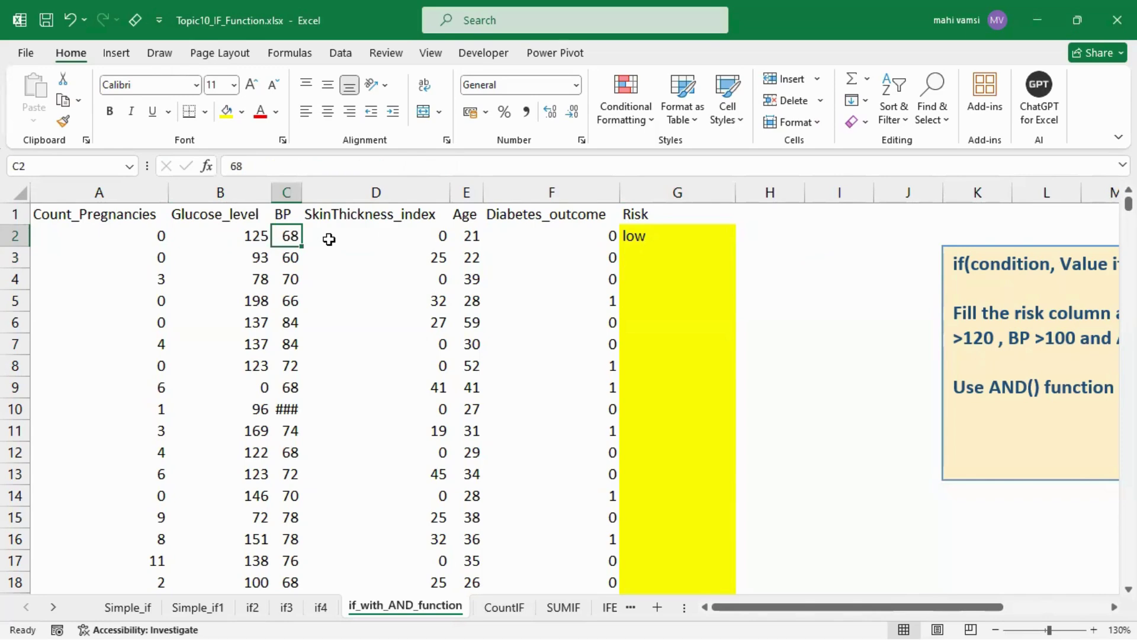
type("101")
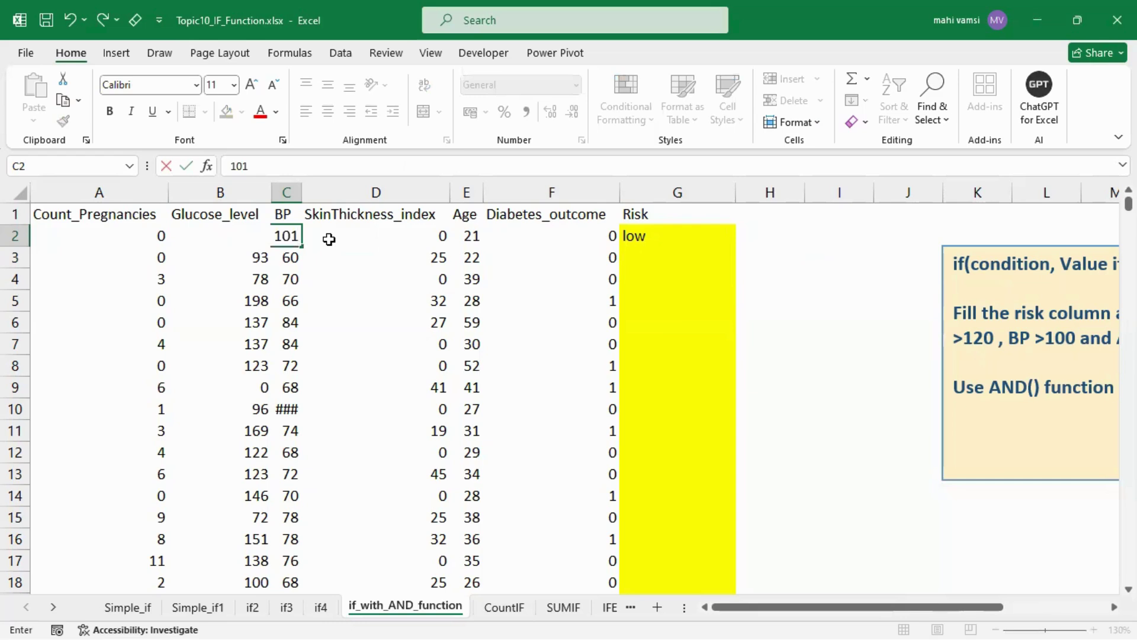
key("Return")
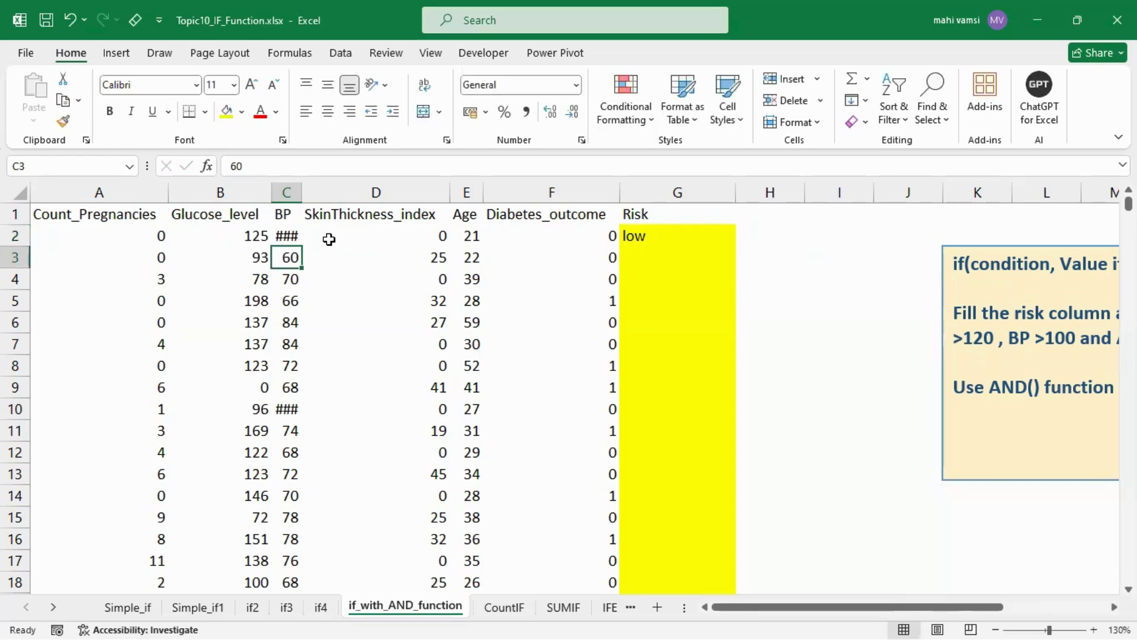
double_click(302, 193)
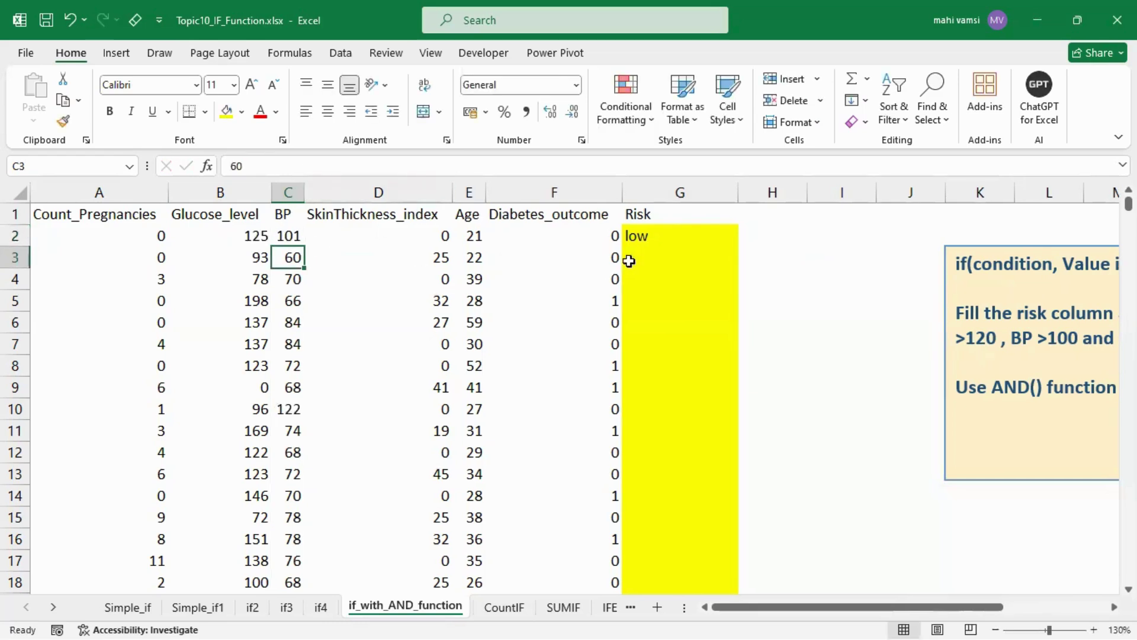
Step: Test the Risk formula with an age of 39 in E2
left_click(479, 236)
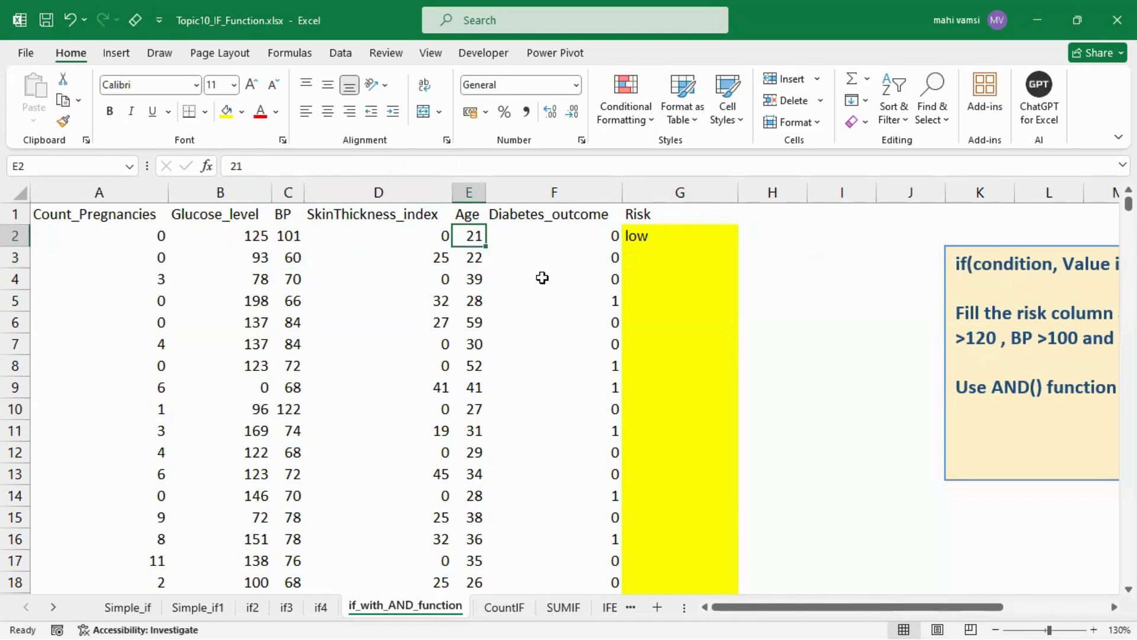
type("39")
key("Return")
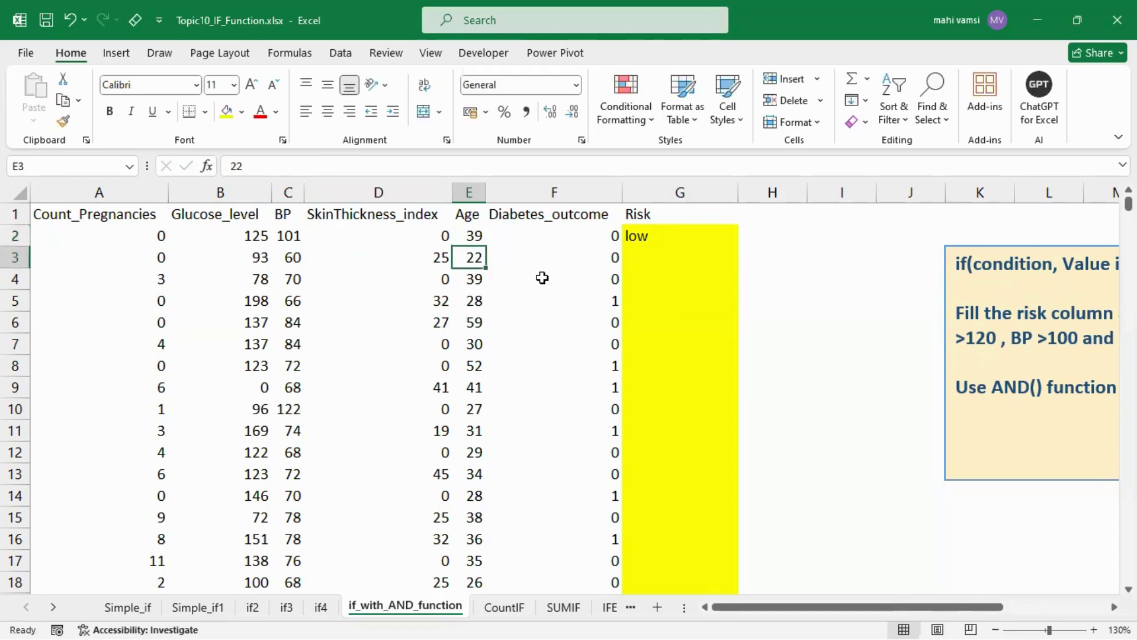
Step: Set the age in E2 to 41 to test the Risk formula above the age threshold
left_click(480, 236)
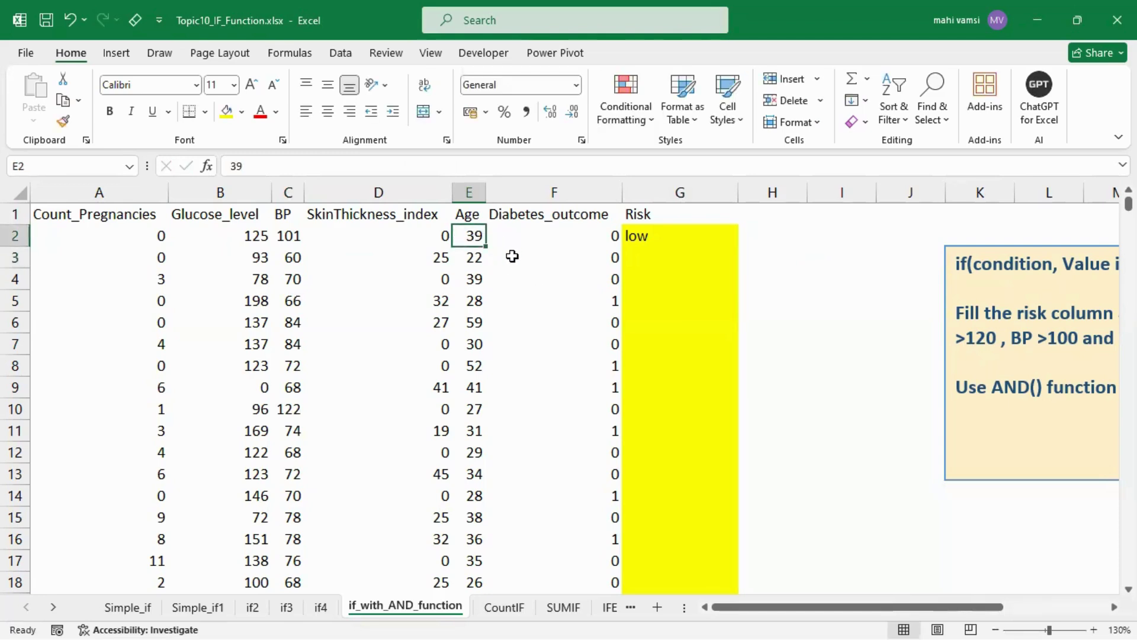
type("41")
key("Return")
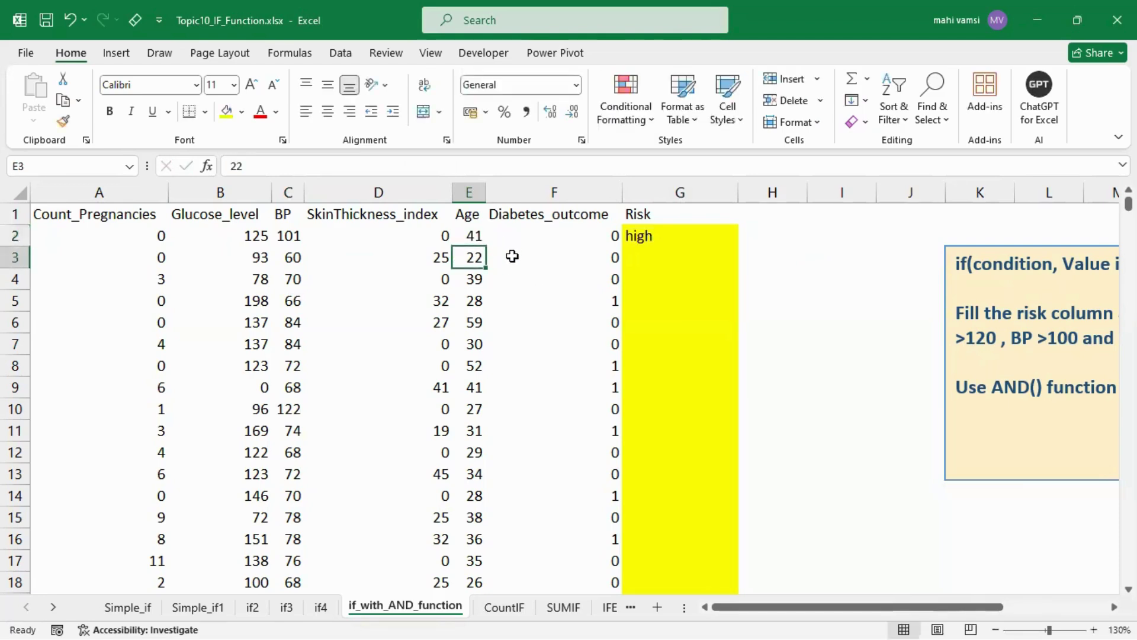
Step: Fill the formula from G2 down the whole Risk column and check the filled rows
left_click(676, 238)
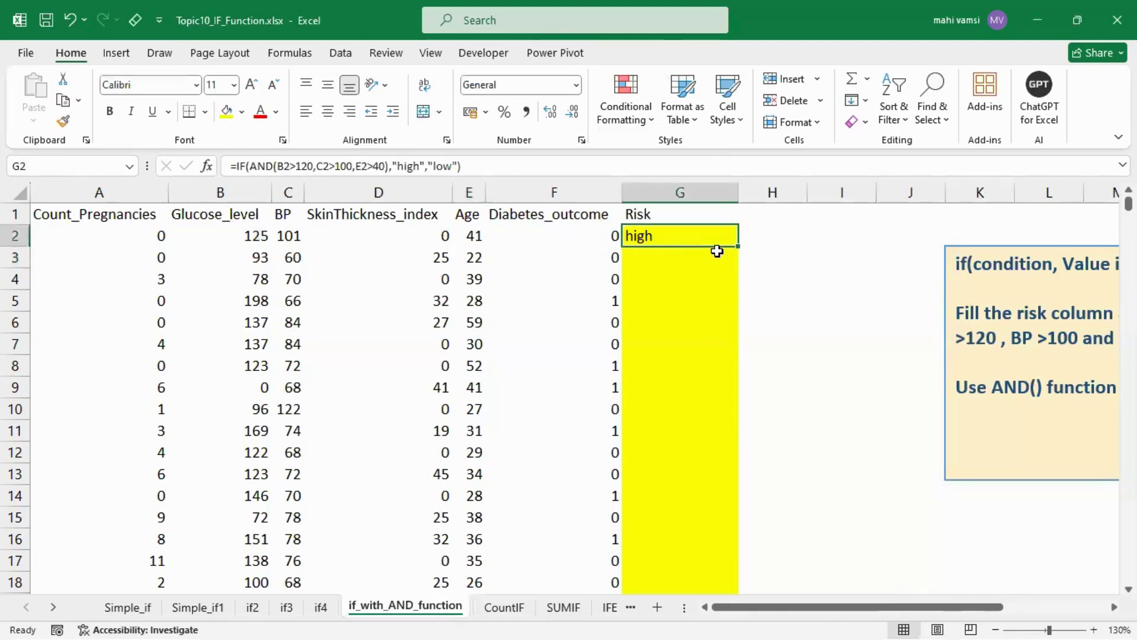
double_click(738, 248)
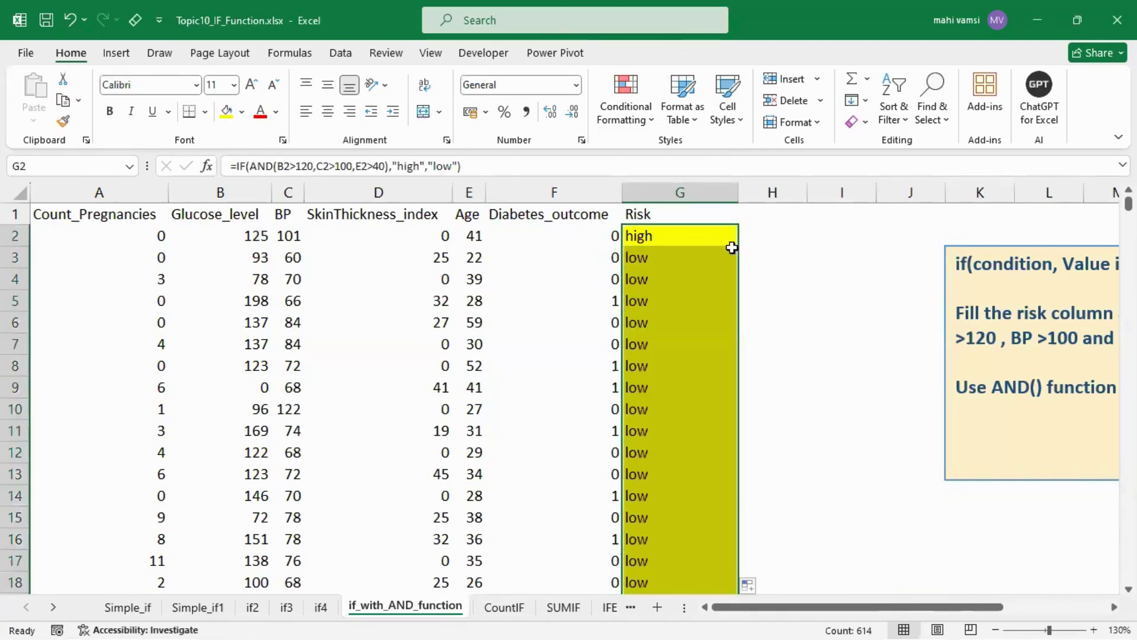
scroll(666, 376, "down", 6)
scroll(666, 376, "down", 7)
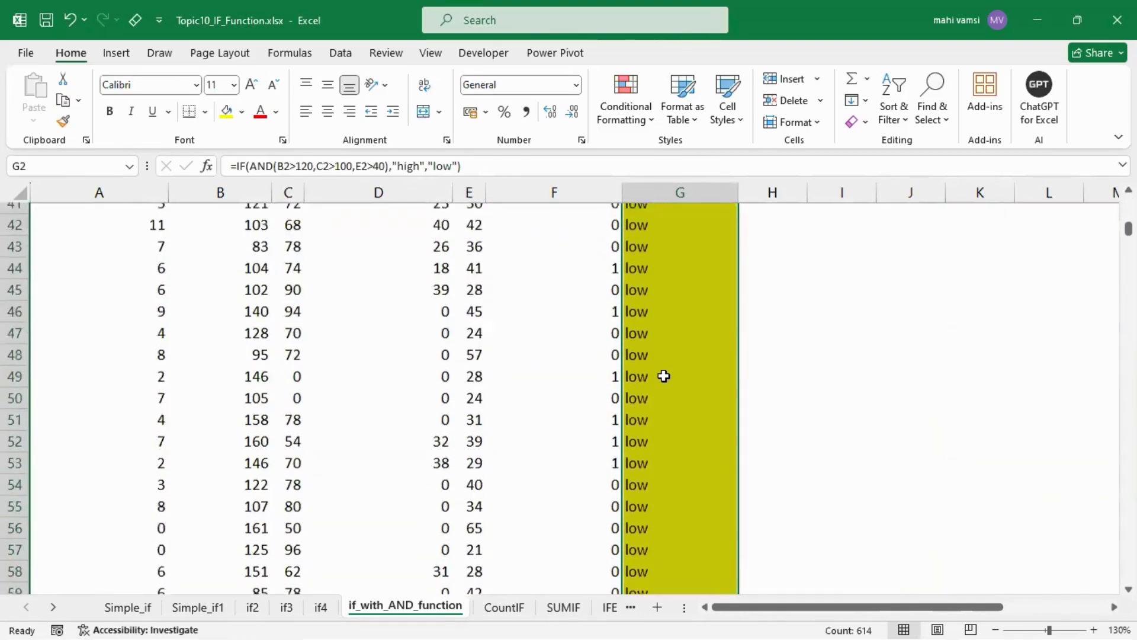
scroll(666, 375, "up", 2)
scroll(666, 331, "up", 11)
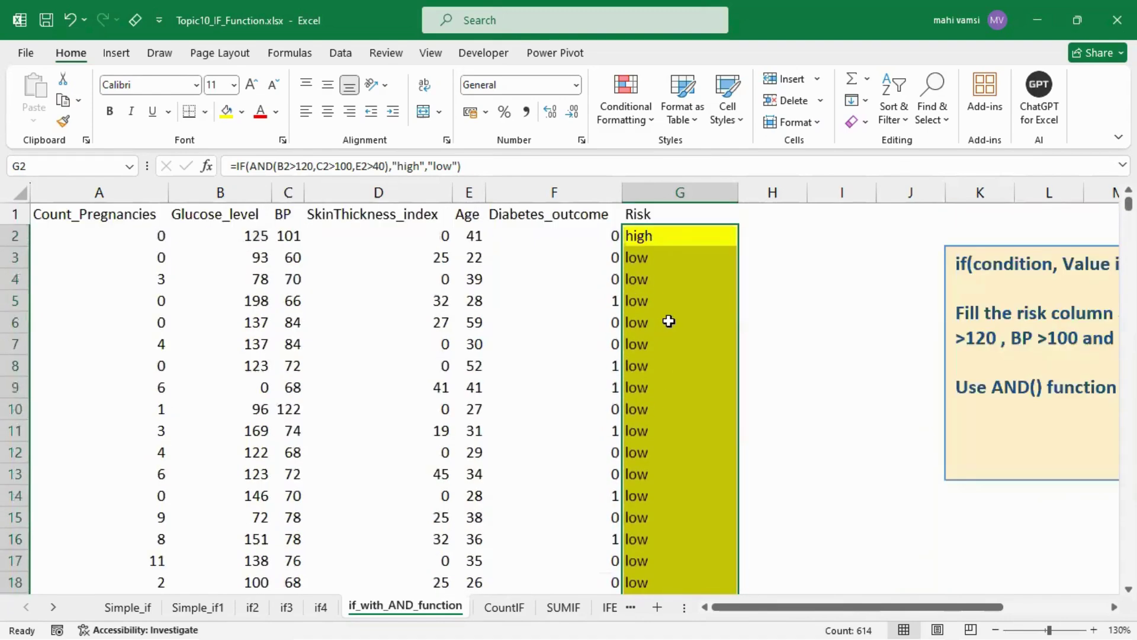
Step: Replace "low" with an empty string "" as the value if false in the G2 formula
left_click(677, 236)
double_click(680, 237)
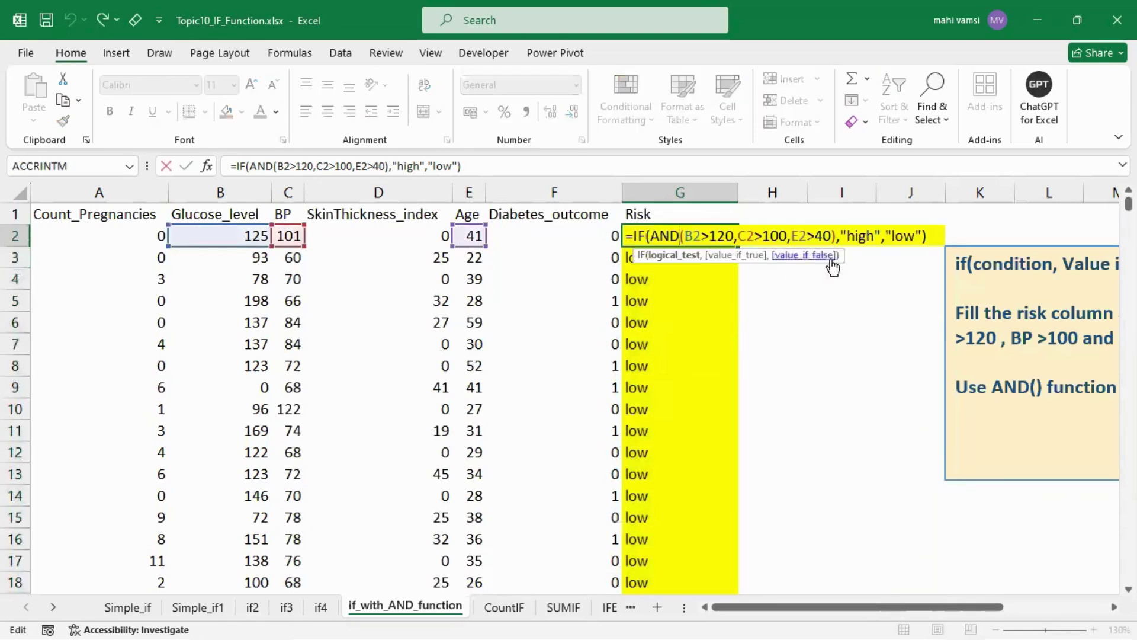
left_click_drag(917, 235, 887, 240)
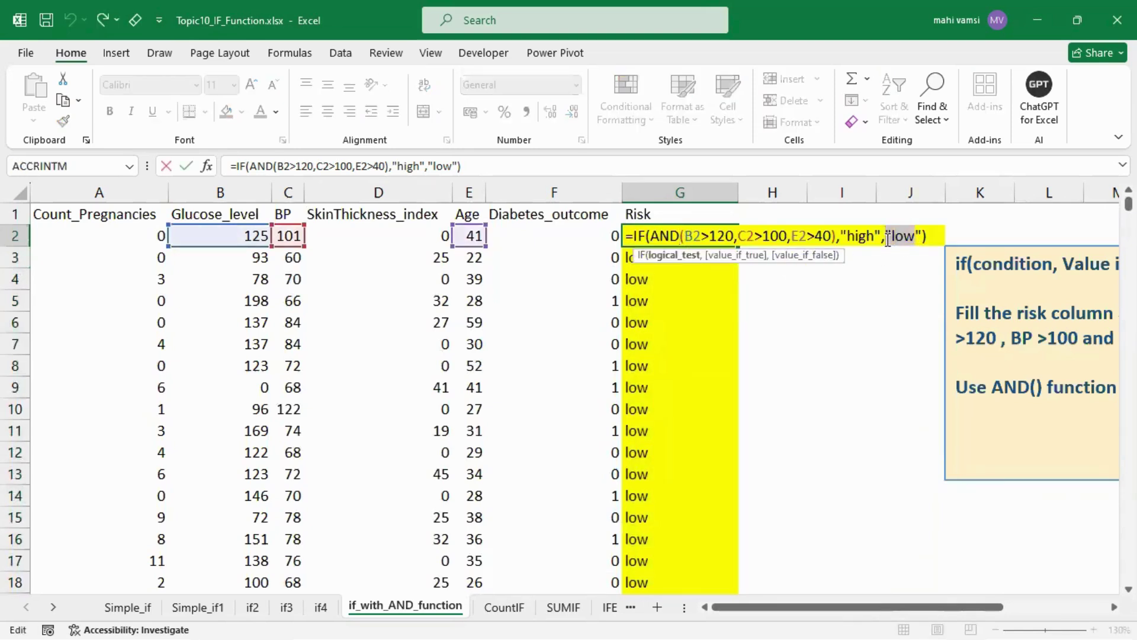
key("BackSpace")
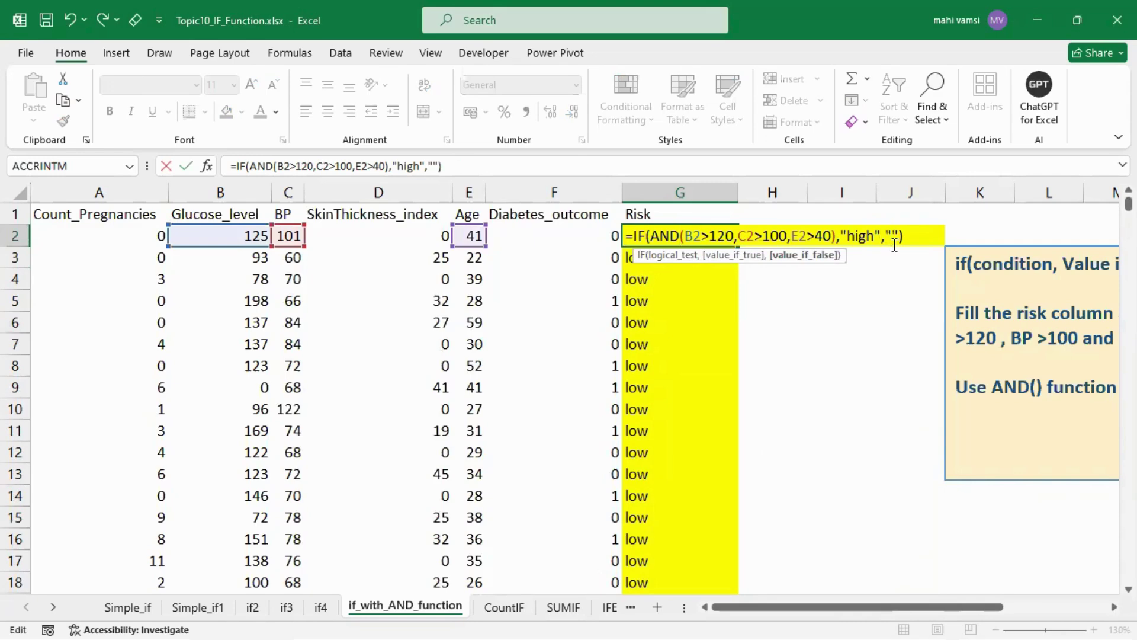
key("Return")
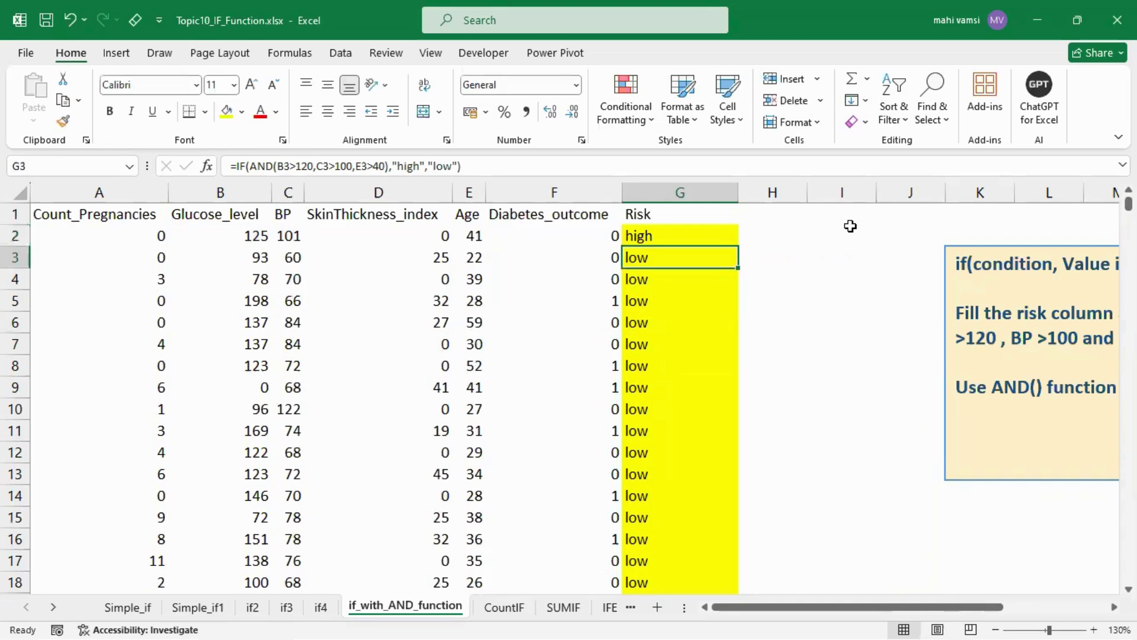
Step: Fill the updated G2 formula down the whole Risk column and check the filled rows to the end of the data
left_click(677, 233)
double_click(737, 245)
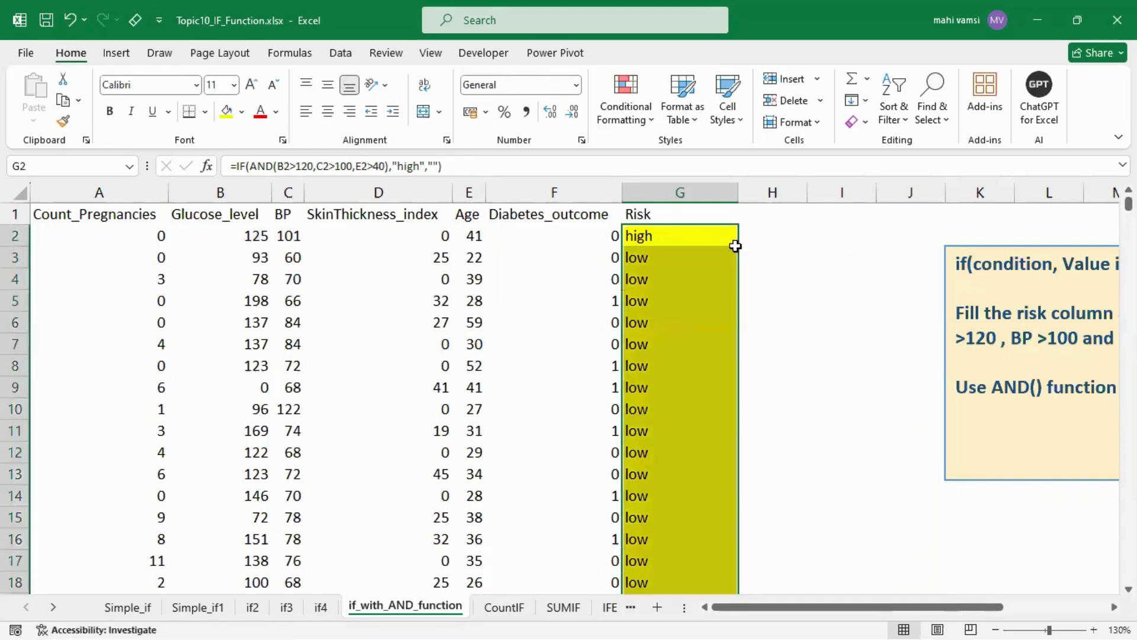
scroll(675, 335, "down", 20)
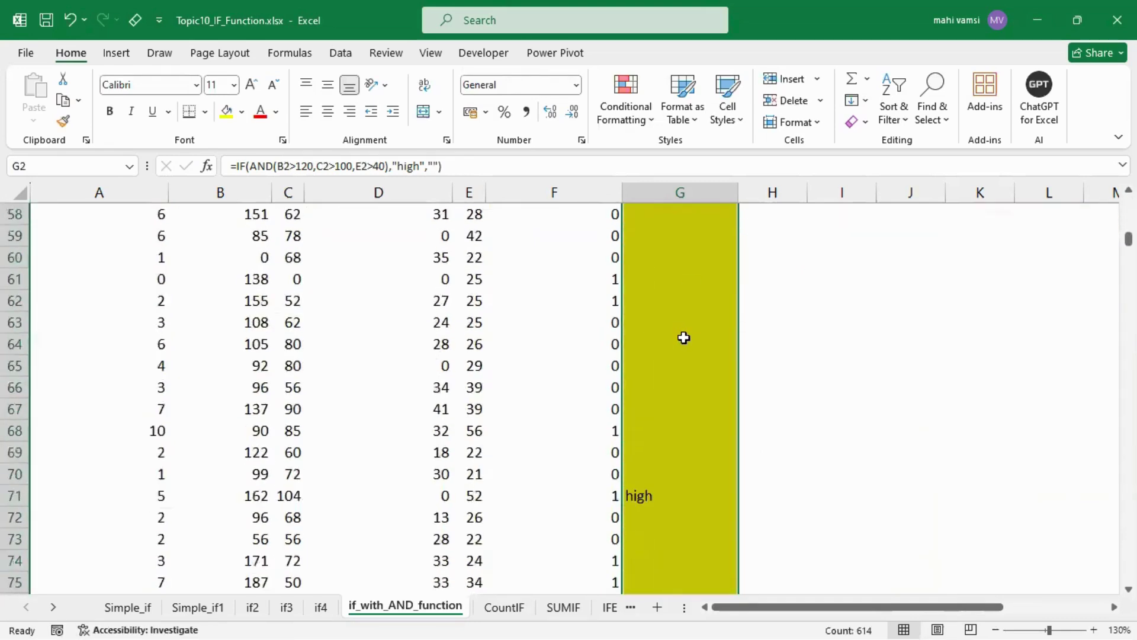
scroll(684, 338, "down", 20)
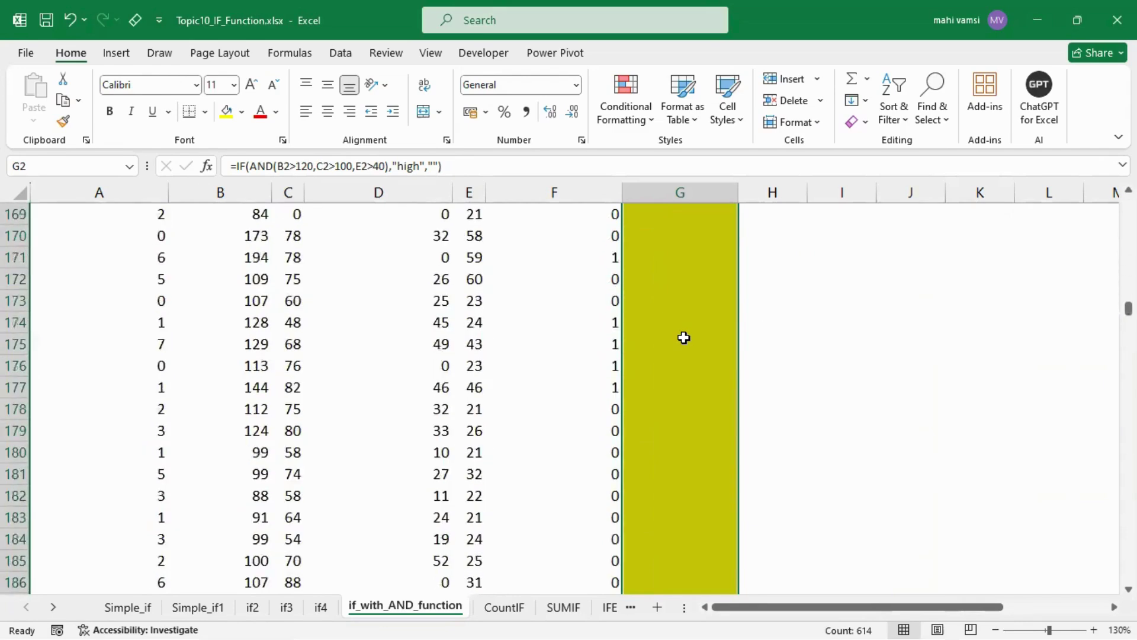
left_click(673, 360)
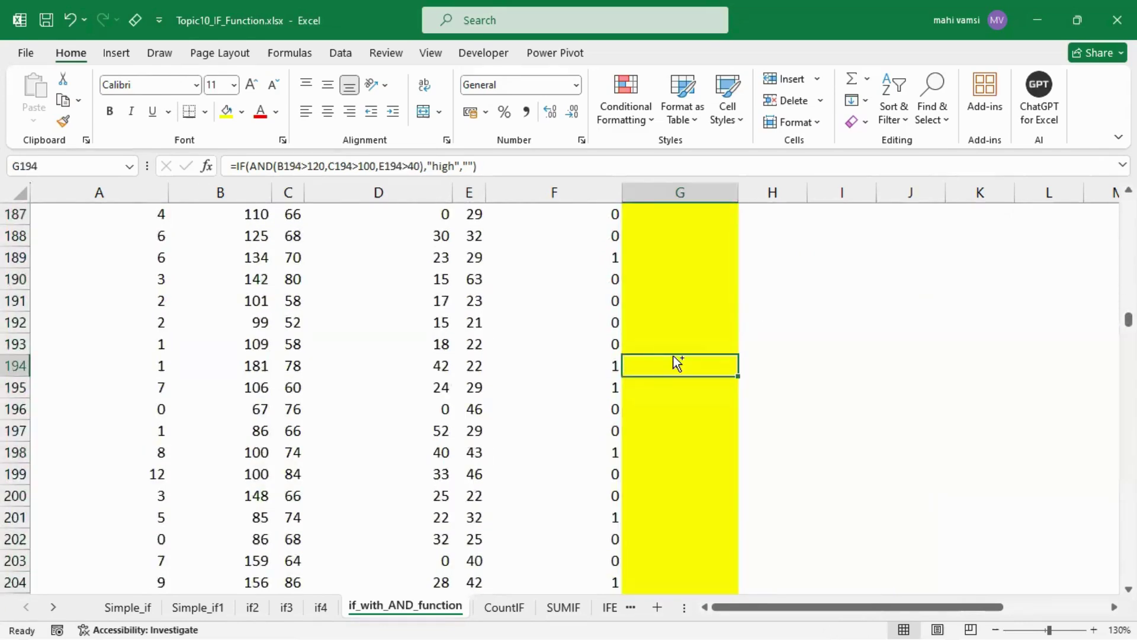
key("ctrl+Down")
key("ctrl+Up")
key("ctrl+Up")
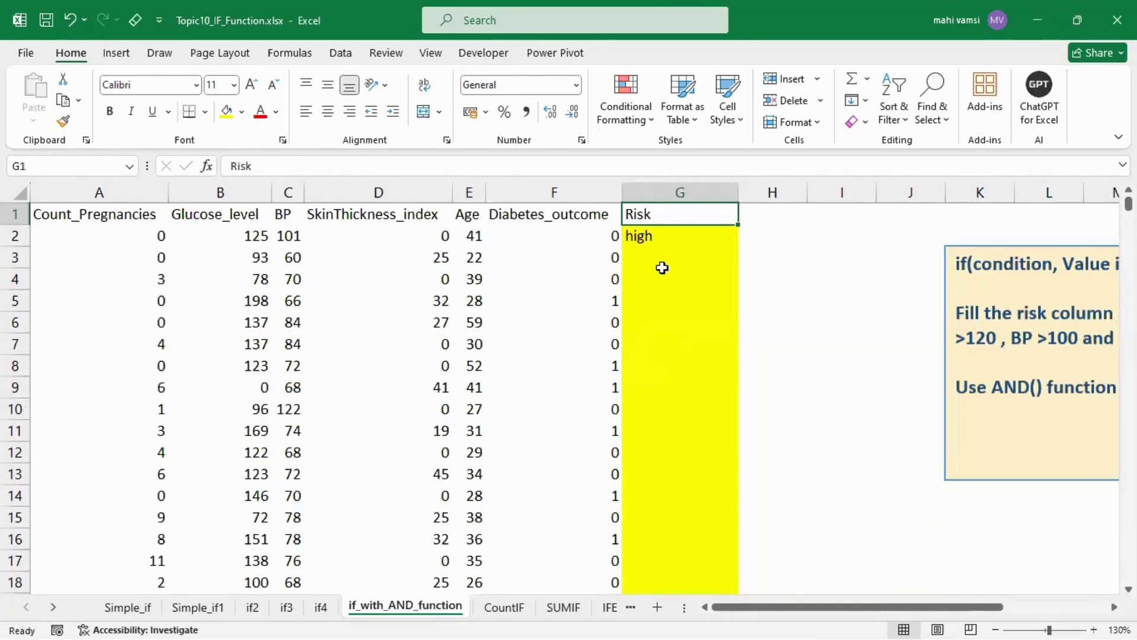
Step: Filter the Risk column to show only the "high" rows, review them, and remove the filter
key("ctrl+shift+l")
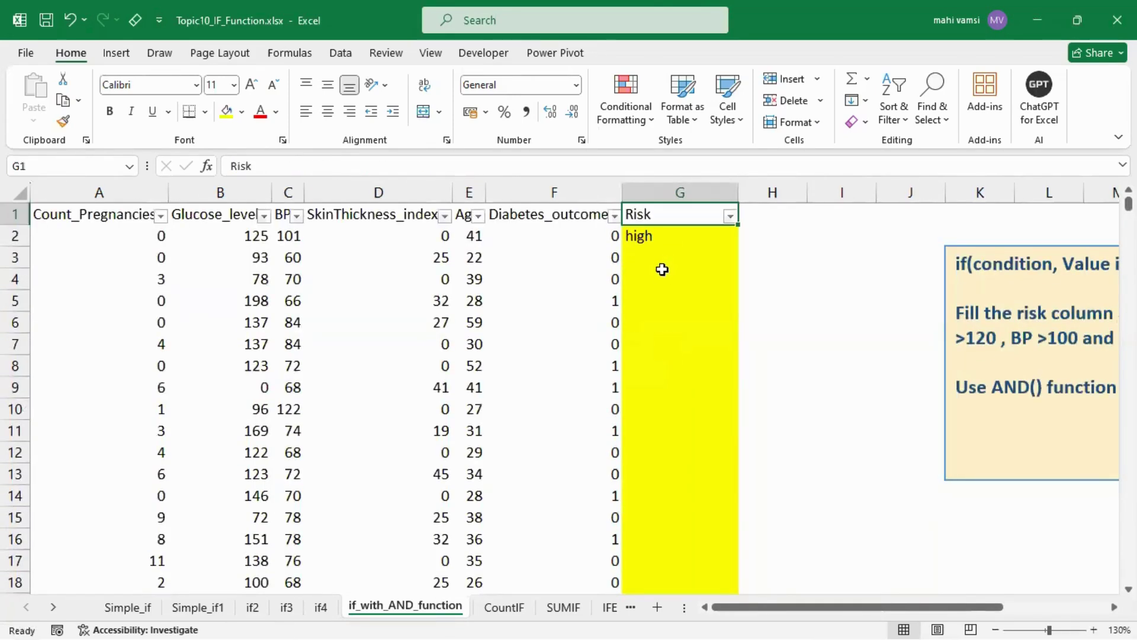
left_click(729, 217)
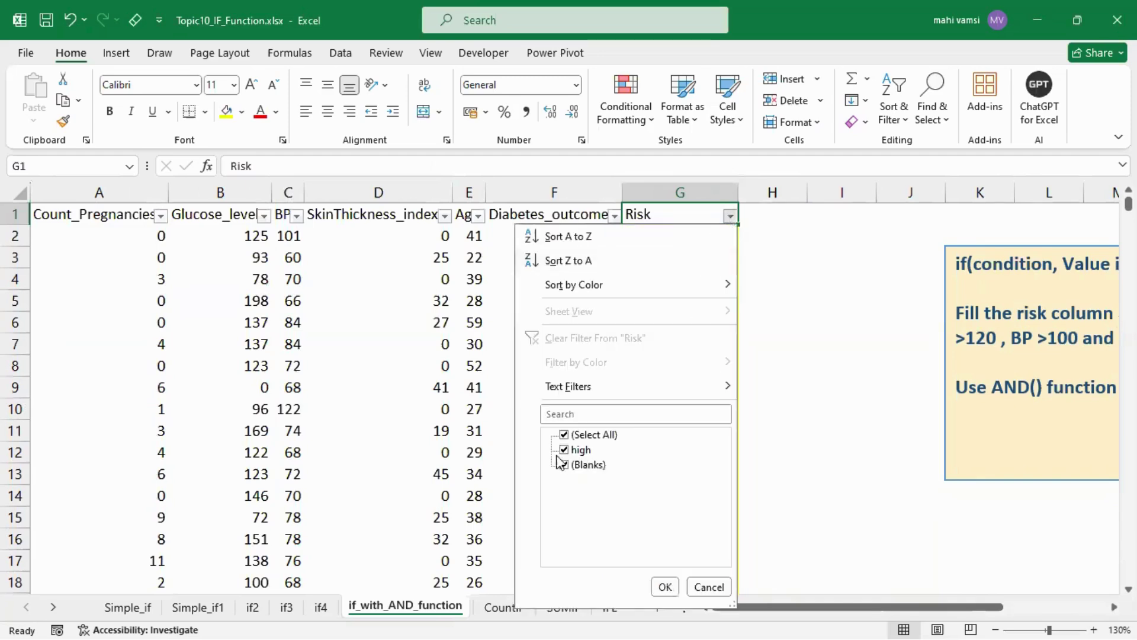
left_click(564, 435)
left_click(565, 449)
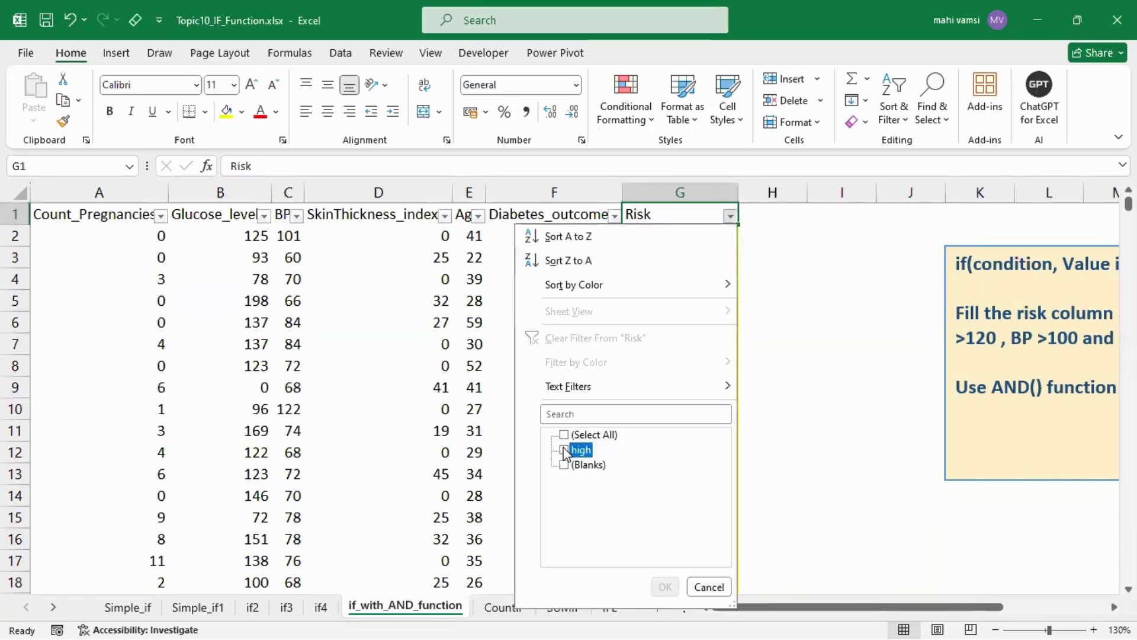
left_click(665, 586)
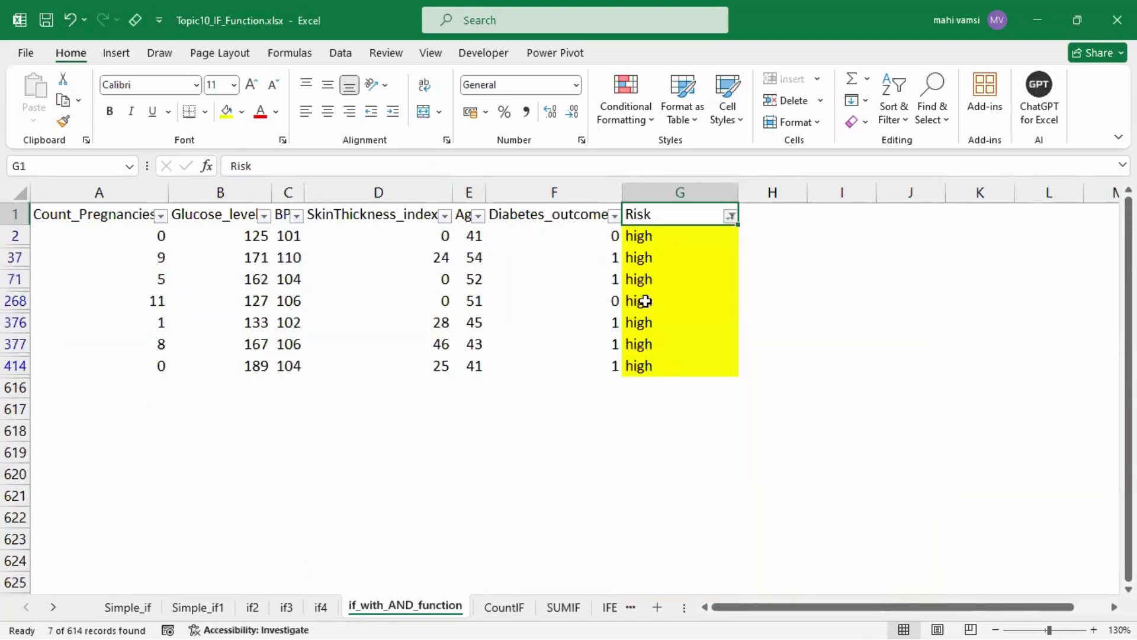
left_click_drag(663, 236, 686, 358)
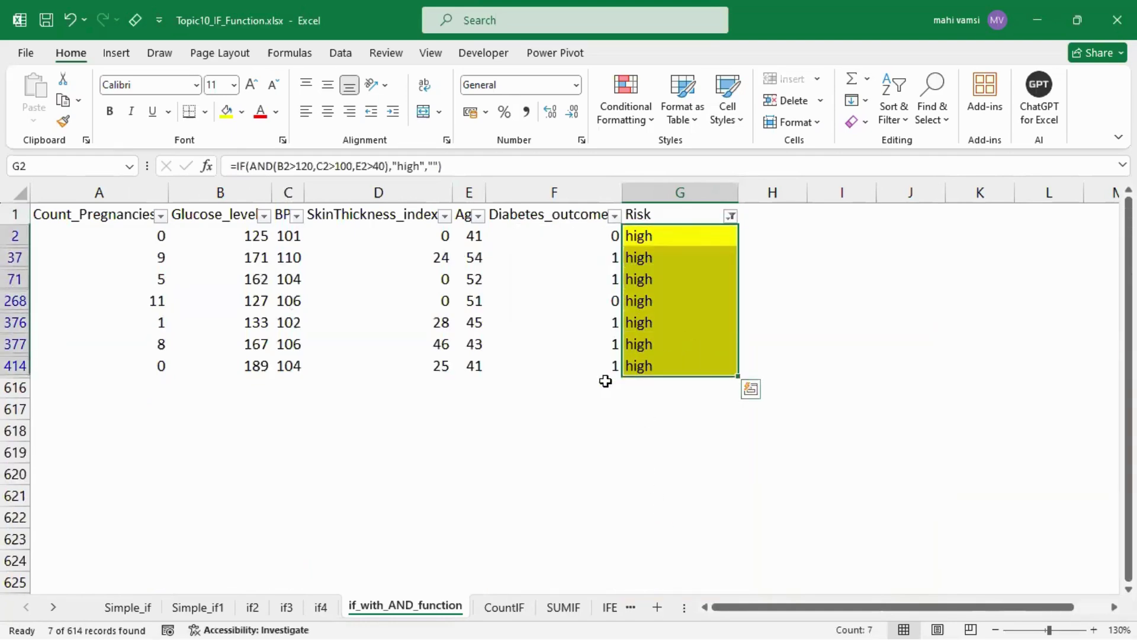
left_click(560, 386)
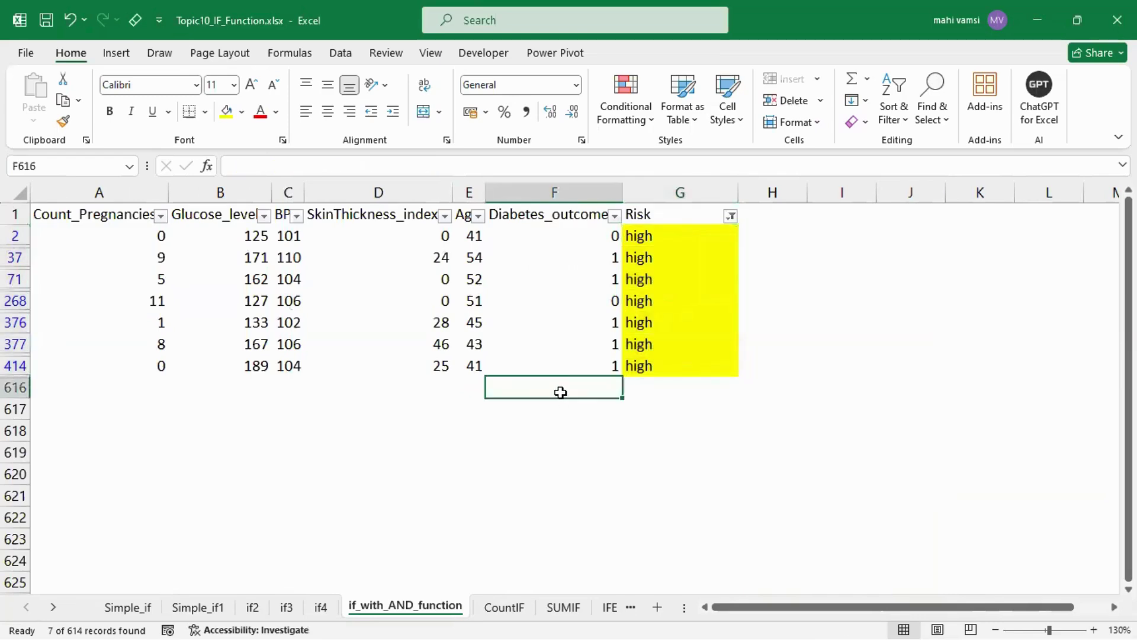
key("ctrl+z")
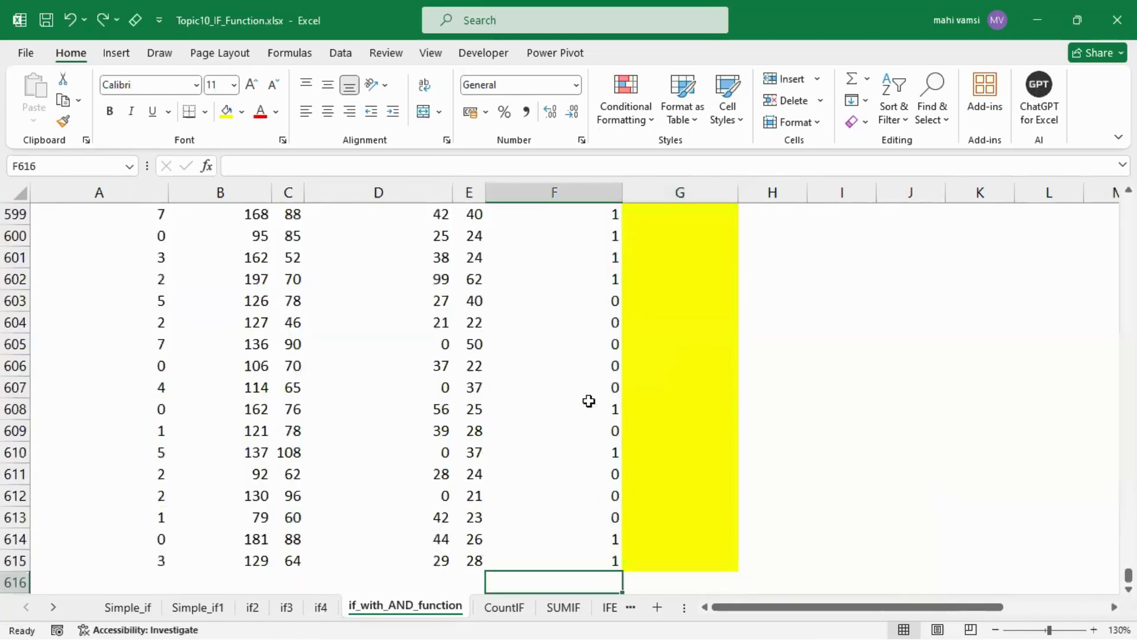
Step: On the CountIF sheet, widen column I to fit its labels and clear the existing formulas in J6:J7
left_click(503, 607)
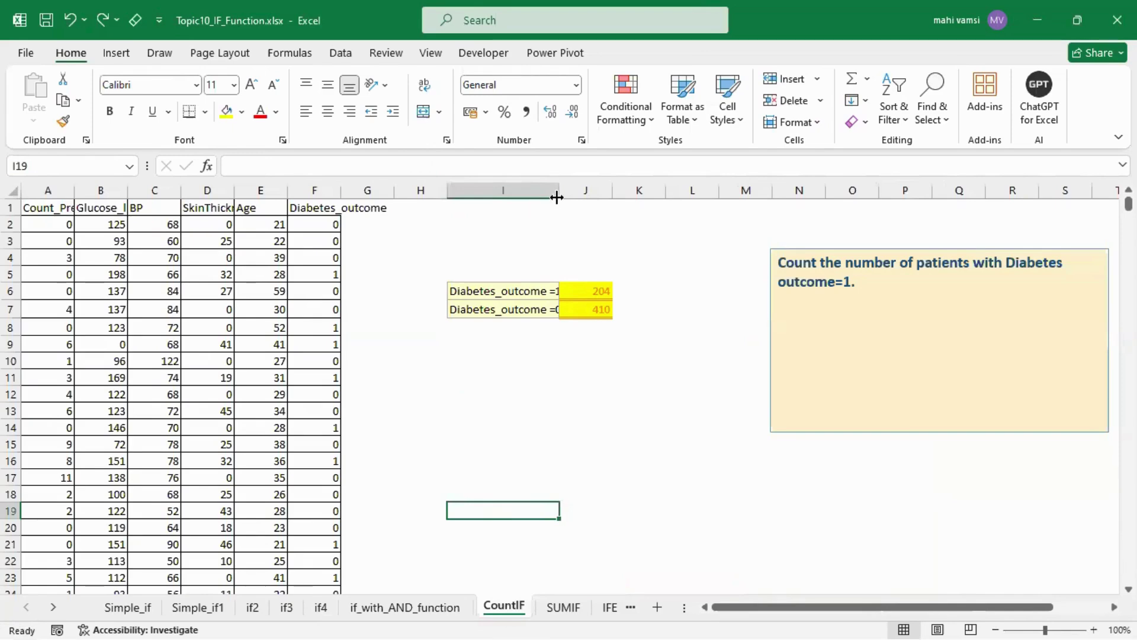
left_click_drag(557, 198, 567, 197)
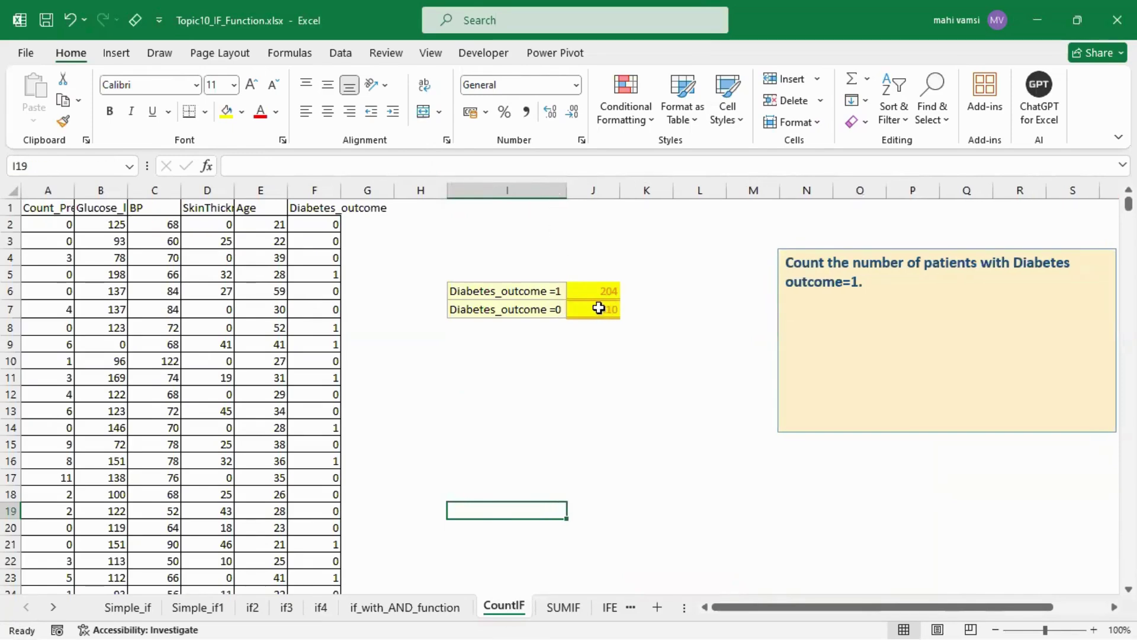
left_click_drag(587, 288, 591, 307)
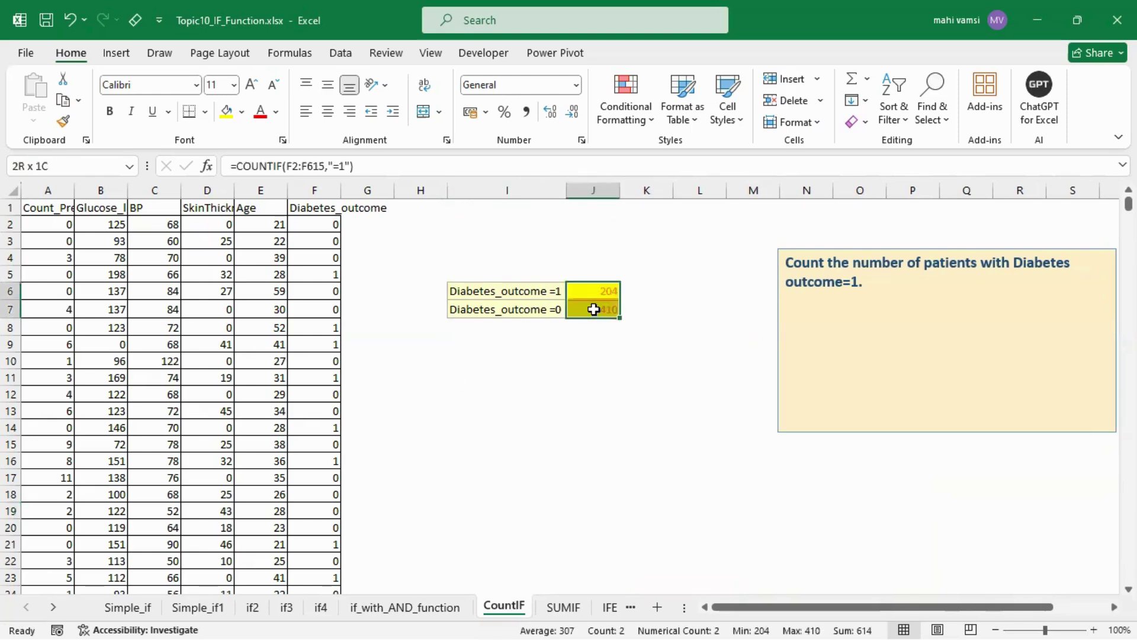
key("Delete")
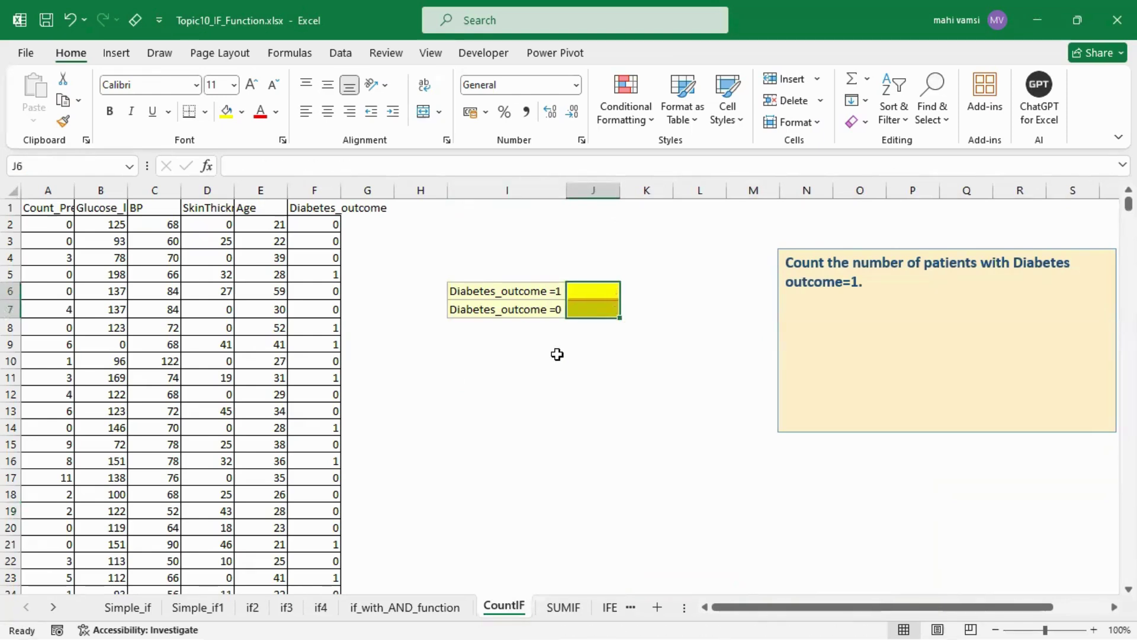
left_click(536, 290)
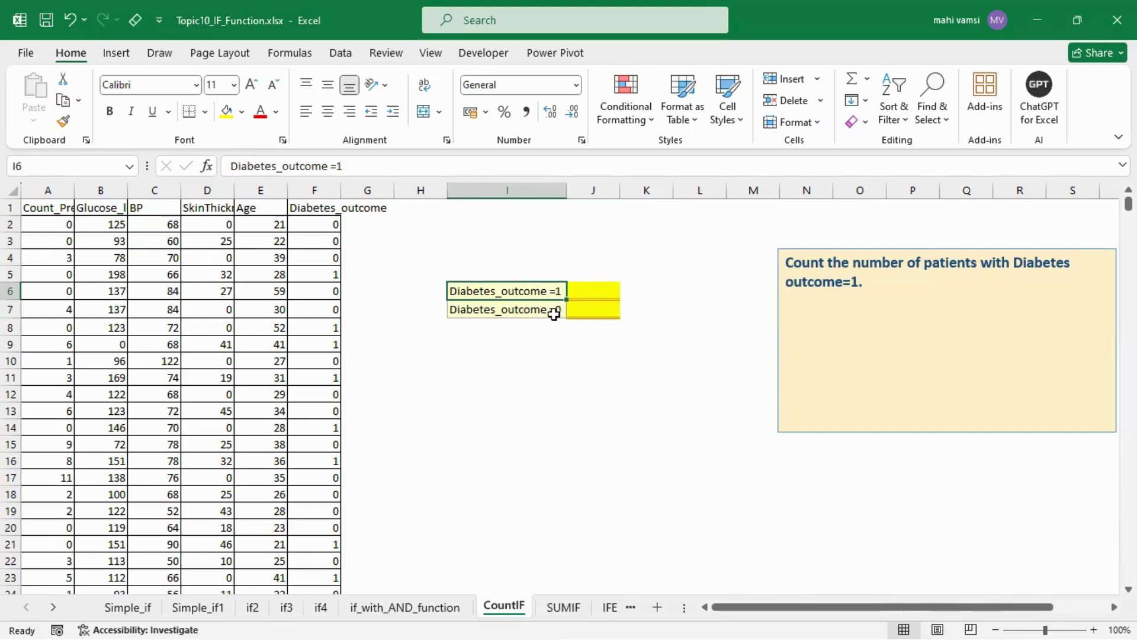
left_click(552, 309)
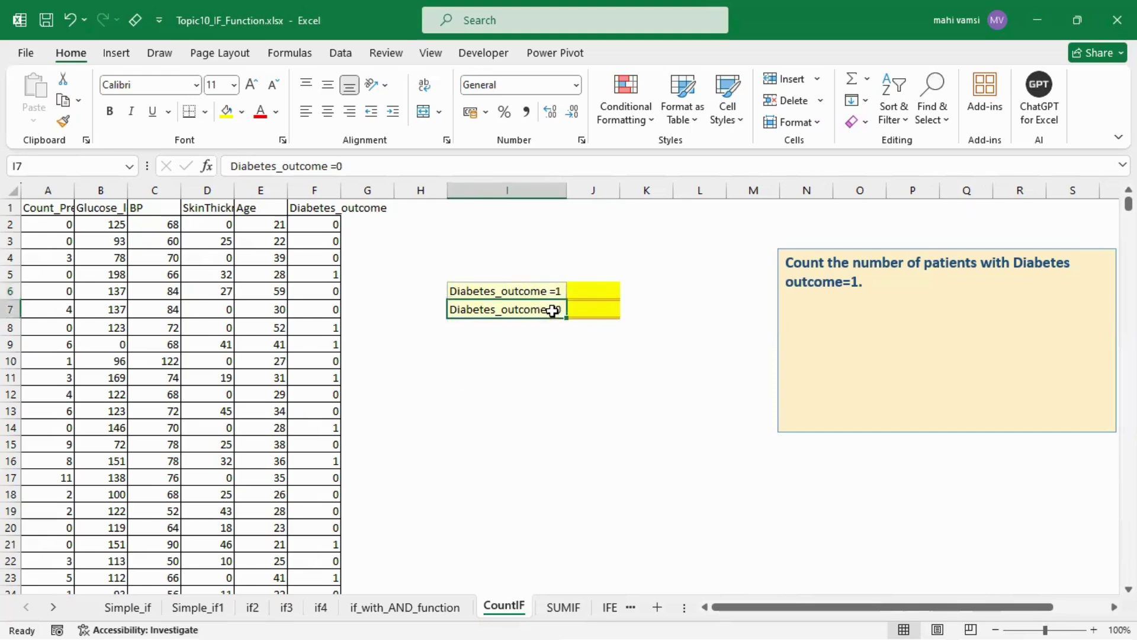
left_click(552, 292)
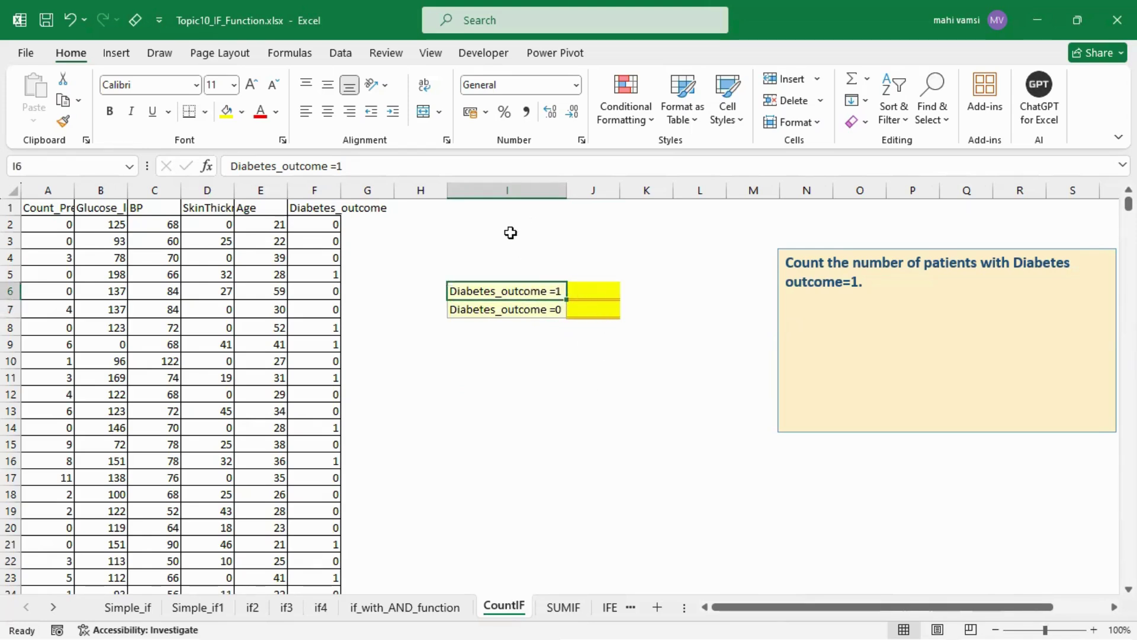
Step: Label I4 "total count" with =COUNT(F2:F615) in J4, and autofit the width of the Diabetes_outcome column
left_click(483, 258)
type("total count")
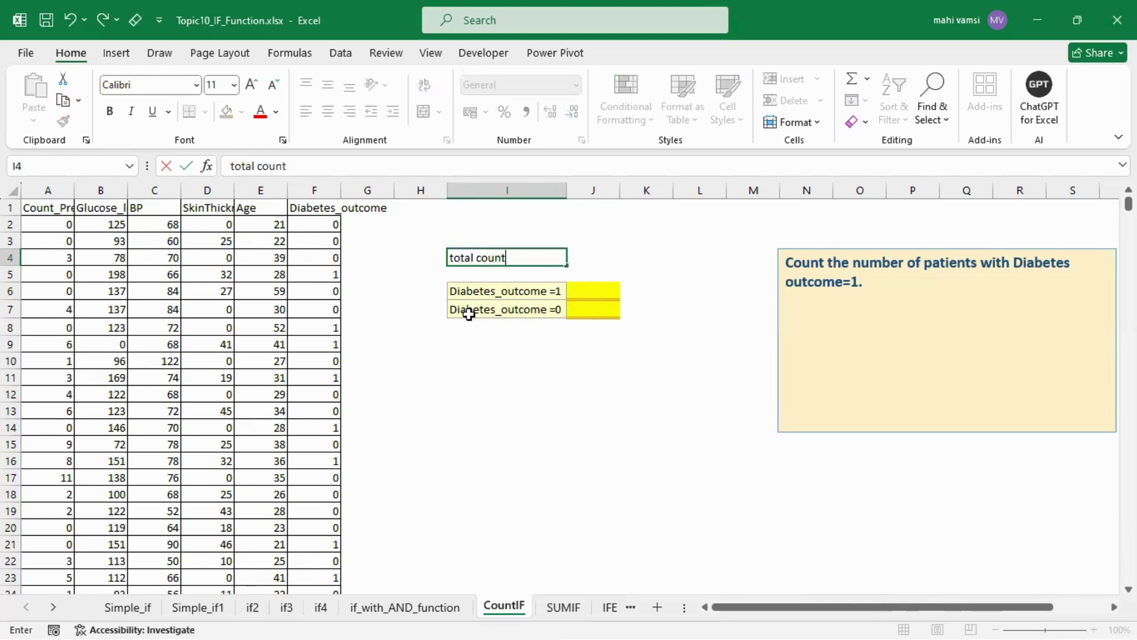
key("Tab")
type("=count")
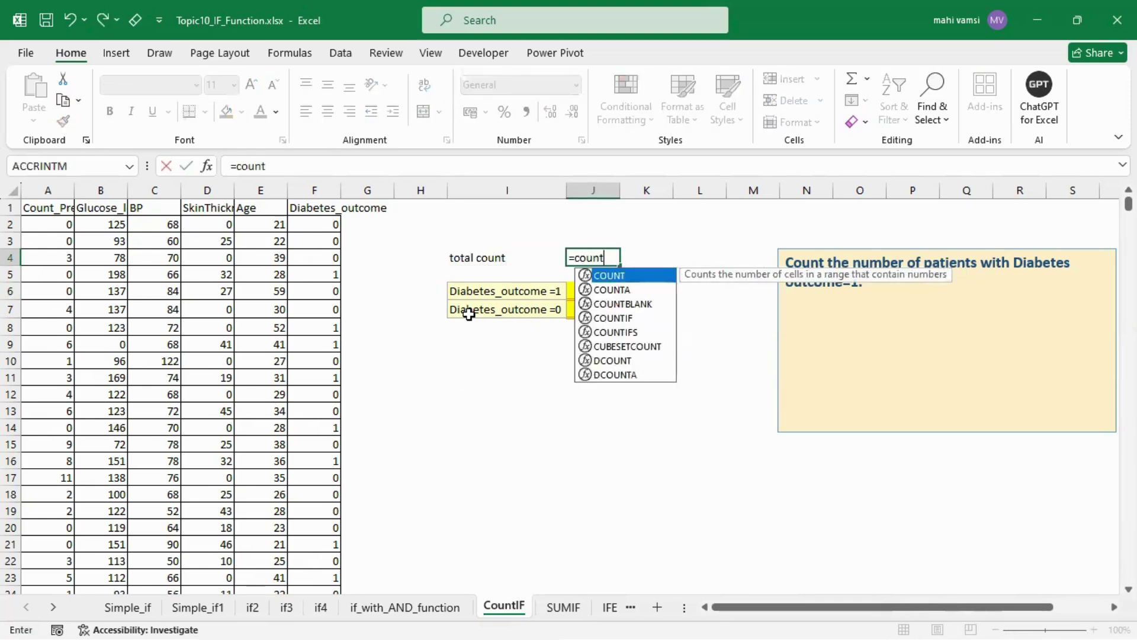
key("Tab")
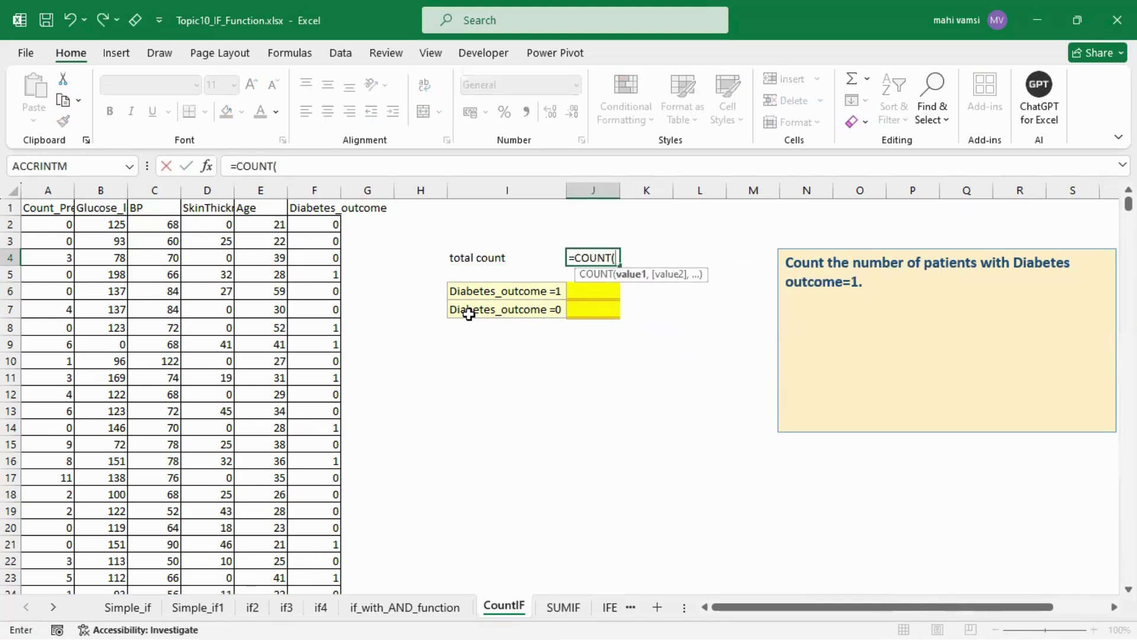
left_click(303, 224)
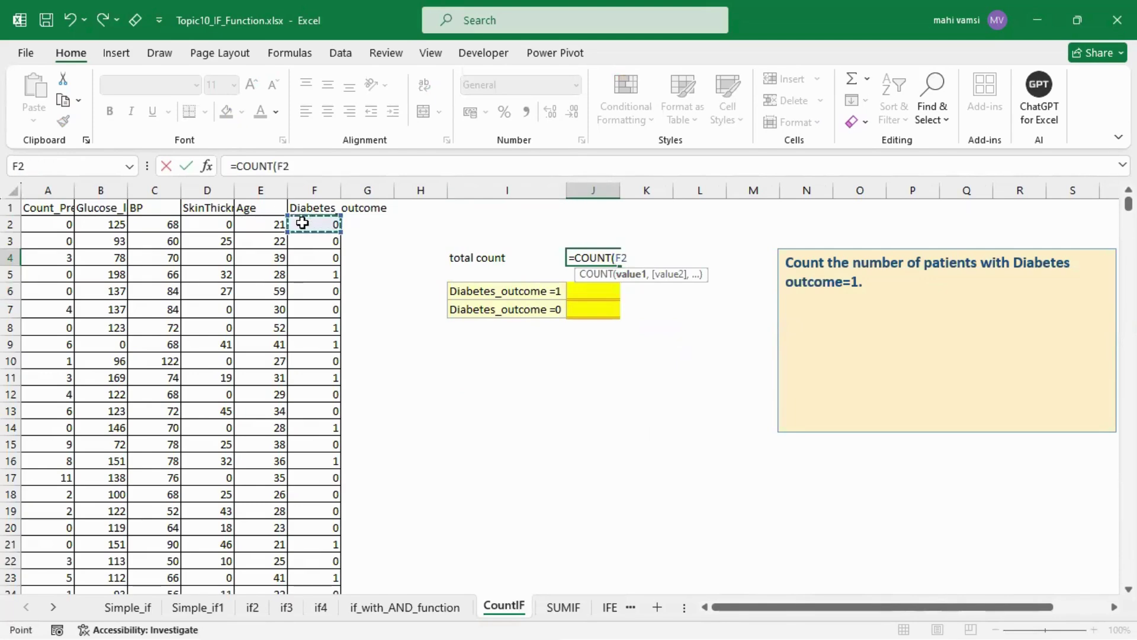
key("ctrl+shift+Down")
key("Return")
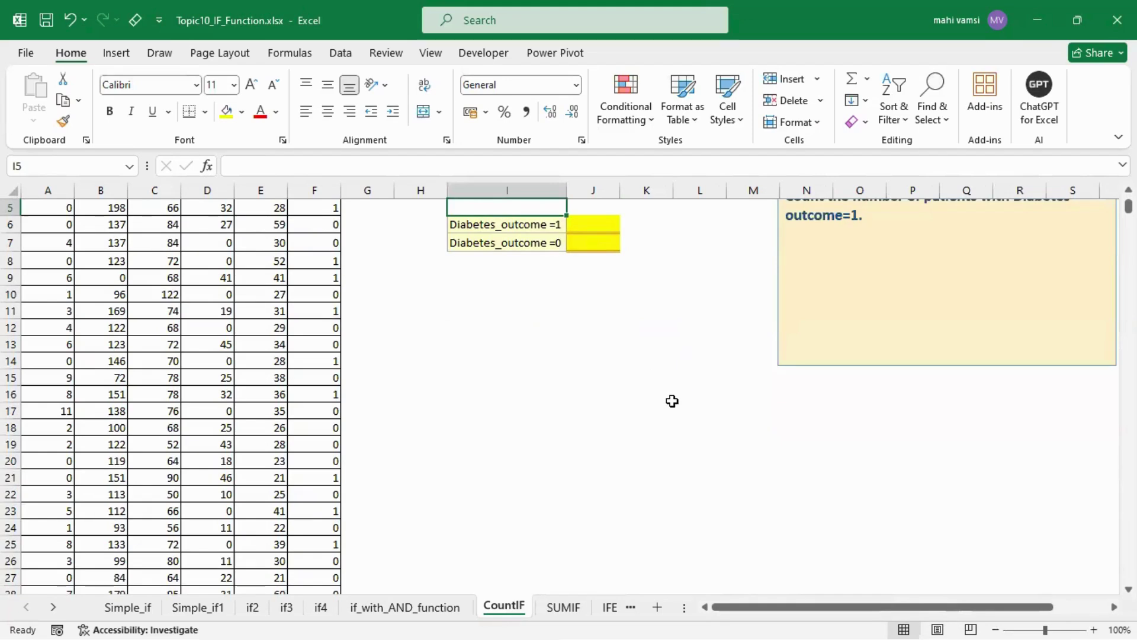
left_click(598, 256)
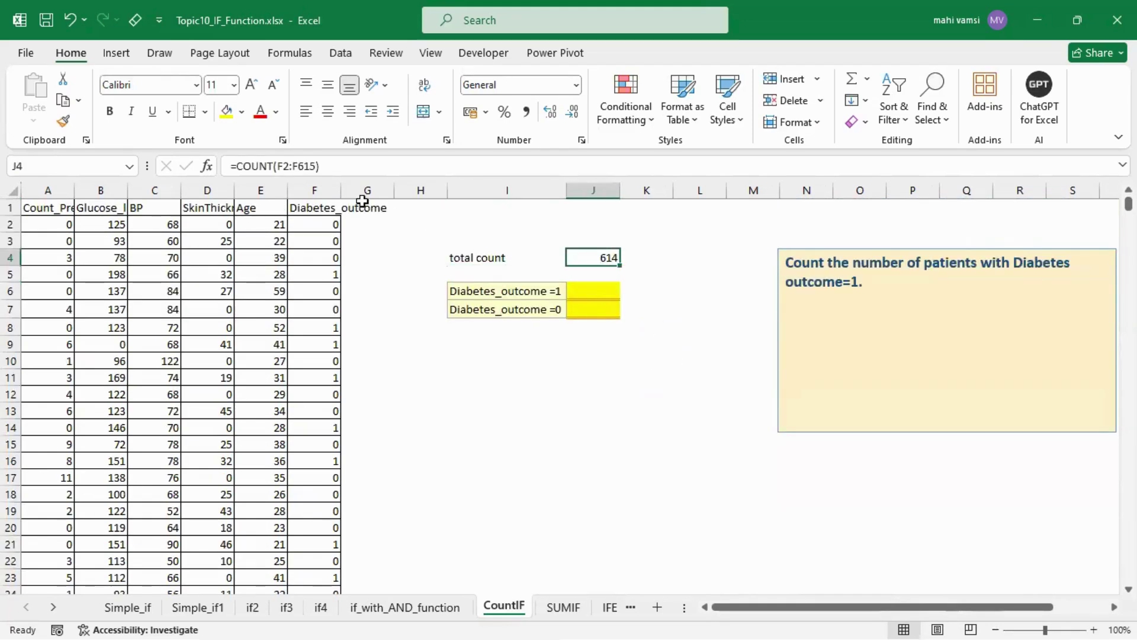
double_click(342, 191)
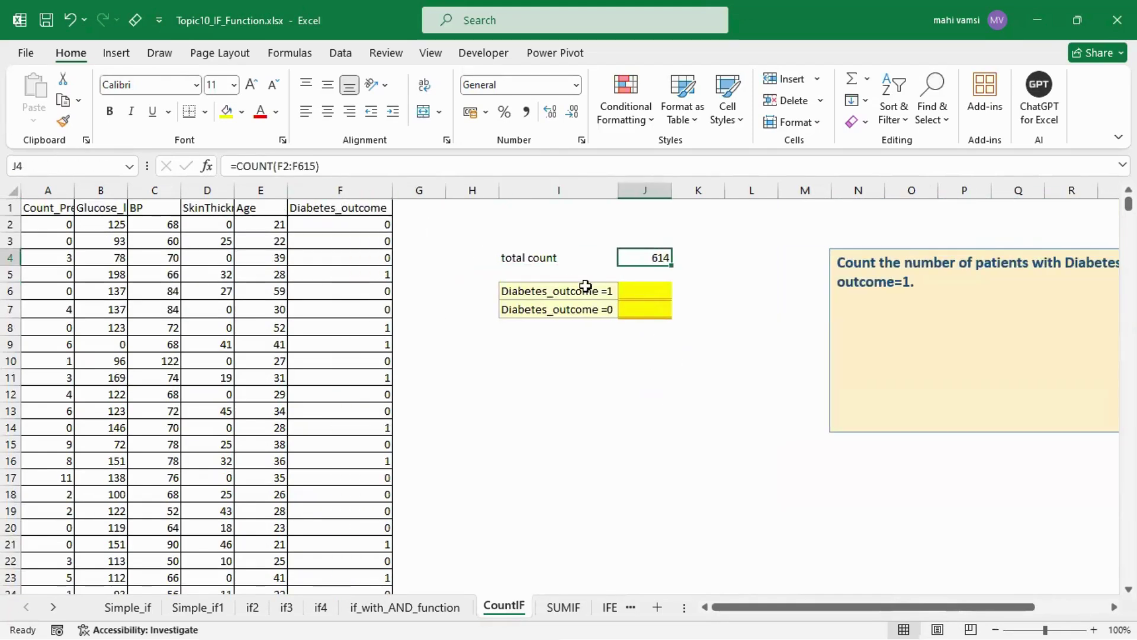
Step: Count the patients with Diabetes_outcome 1 in J6 with =COUNTIF(F2:F615,1)
left_click(647, 292)
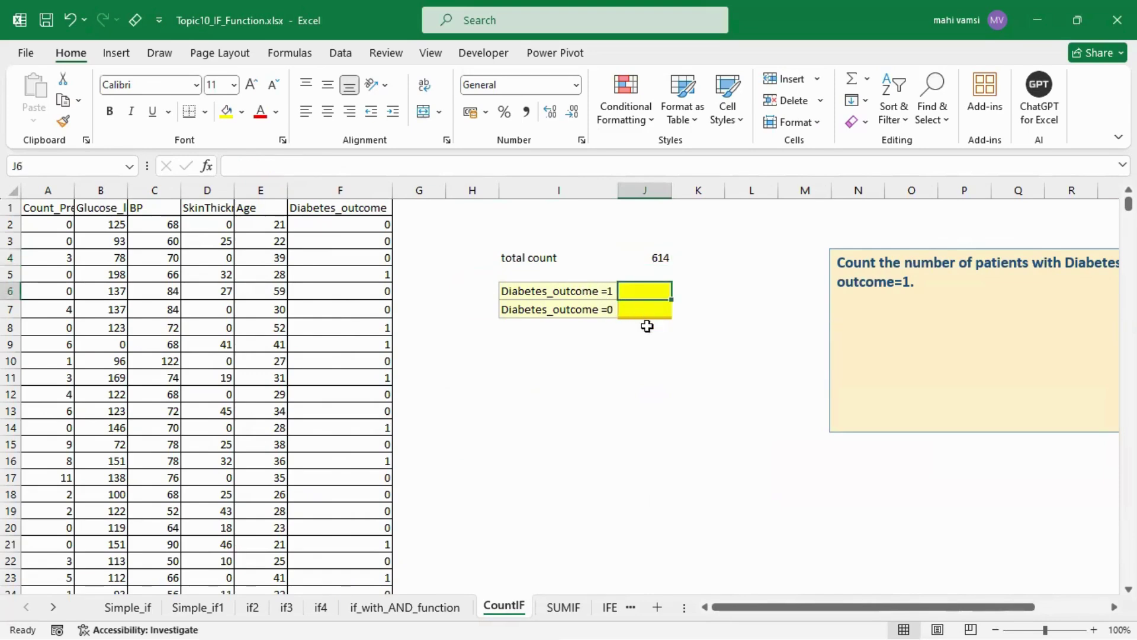
type("=cou")
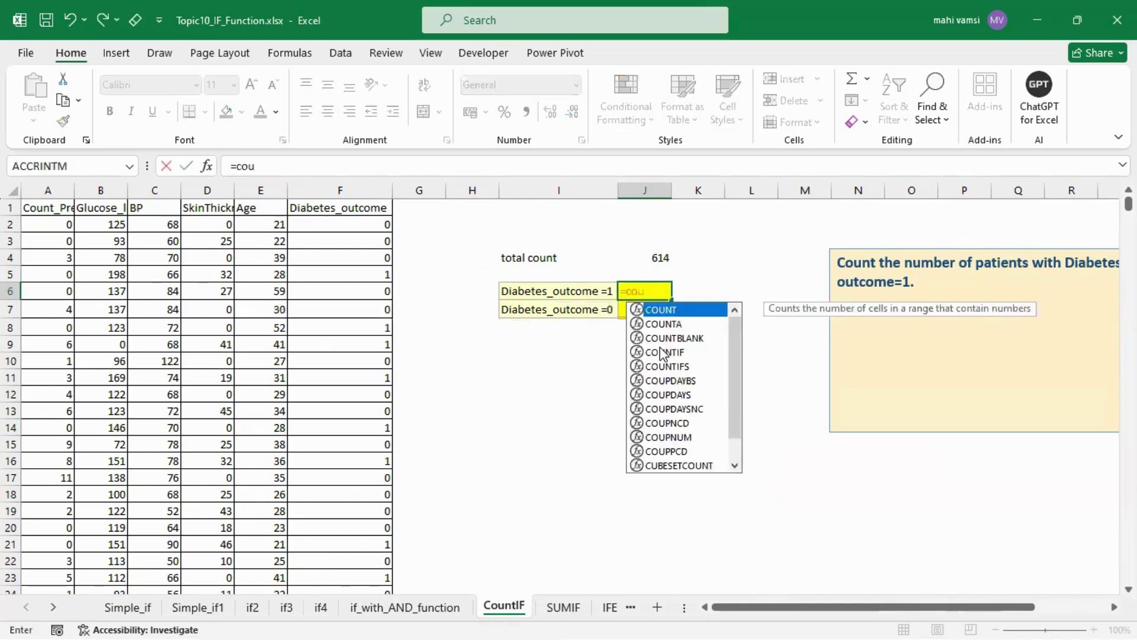
type("ntif")
key("Tab")
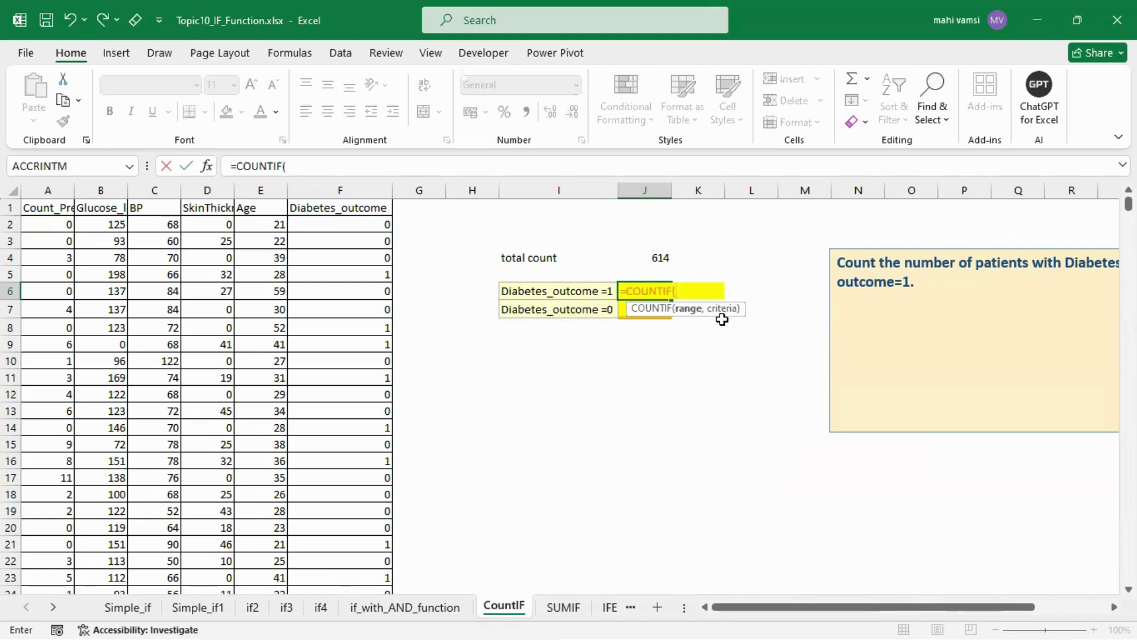
left_click(340, 227)
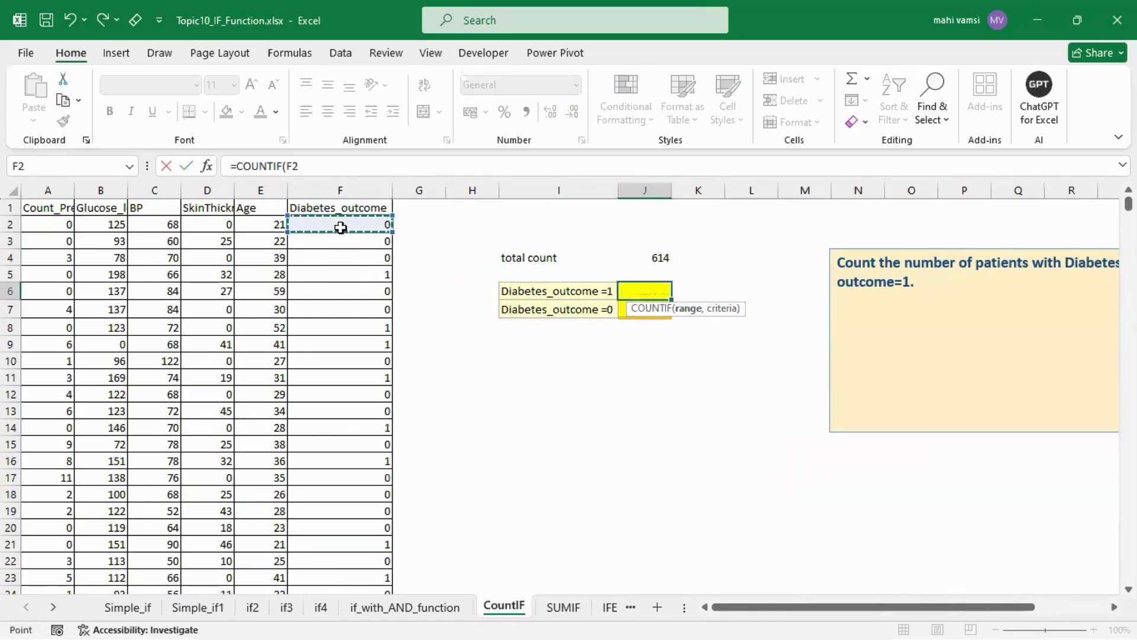
key("ctrl+shift+Down")
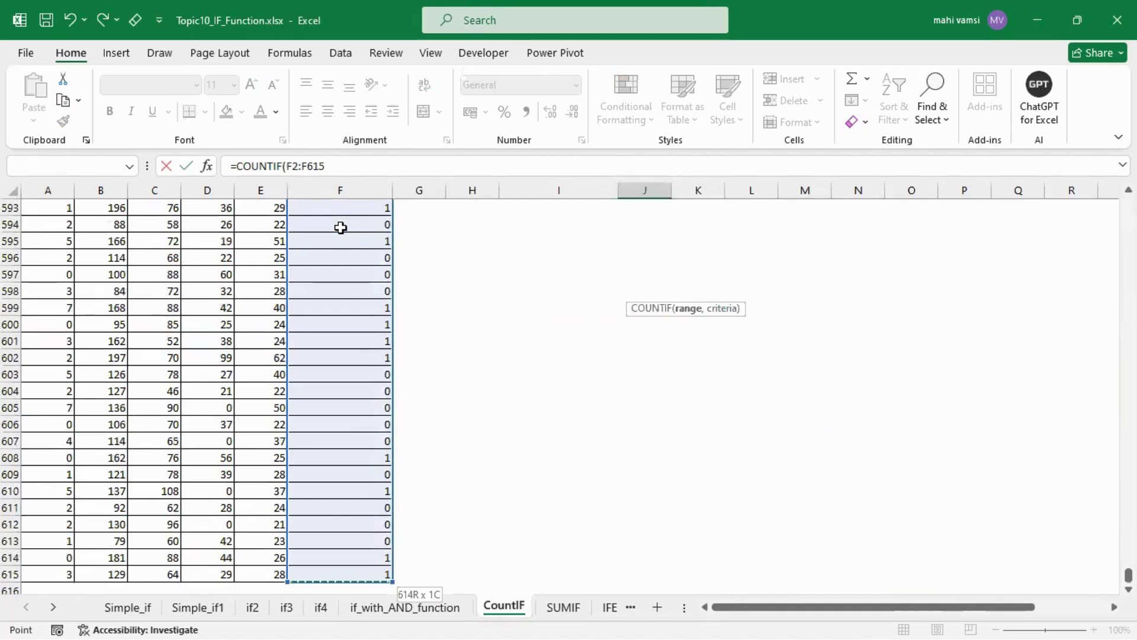
type(",")
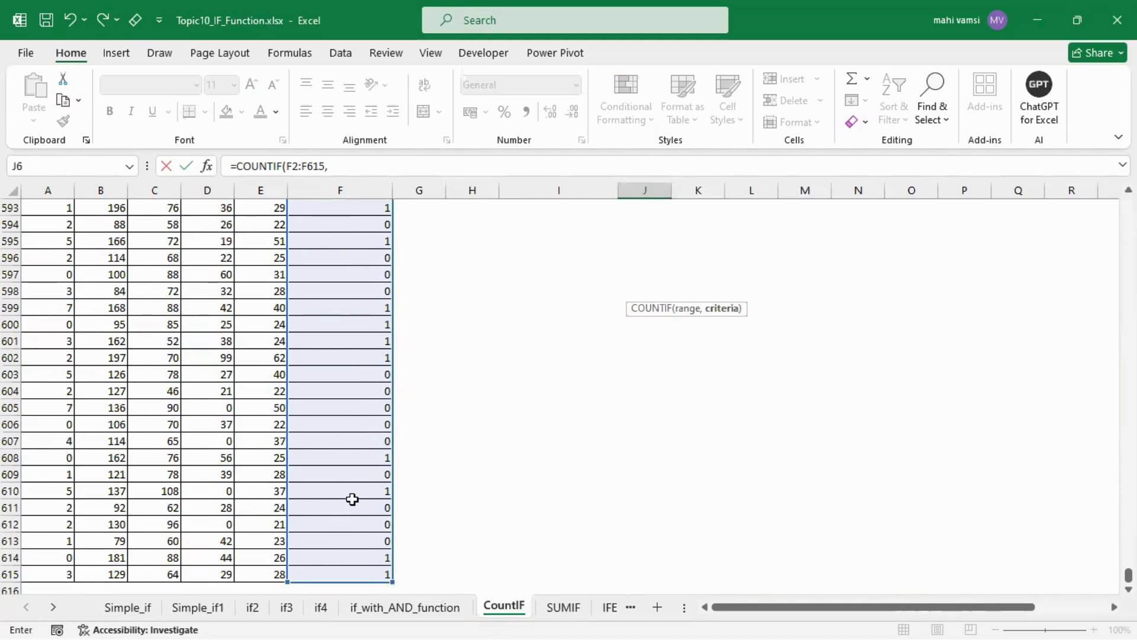
scroll(556, 520, "up", 9)
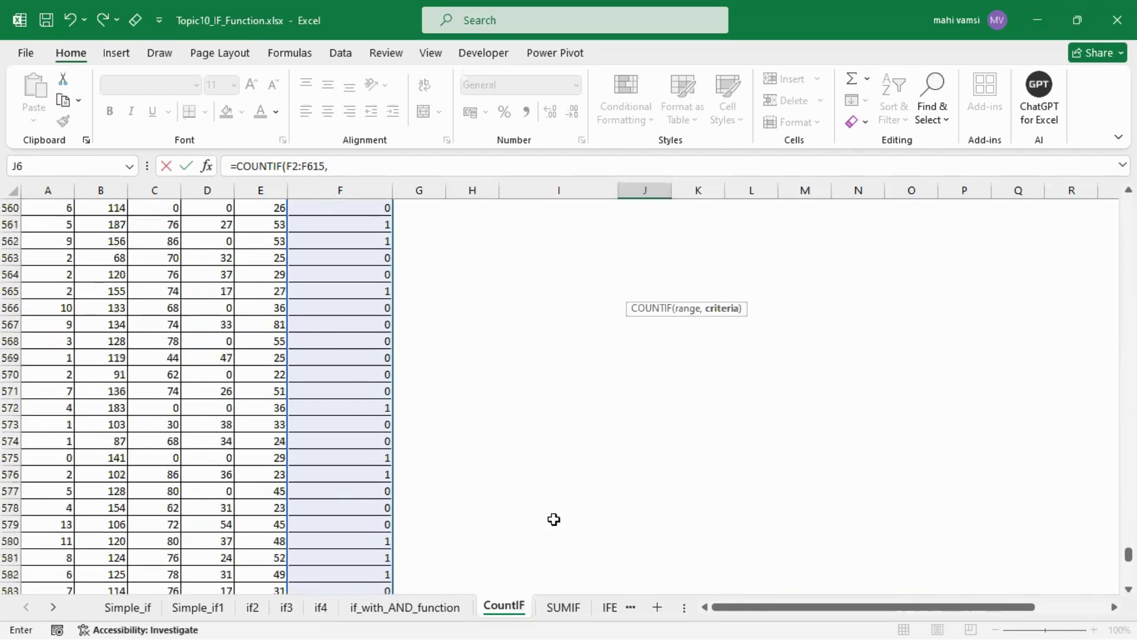
scroll(556, 519, "up", 20)
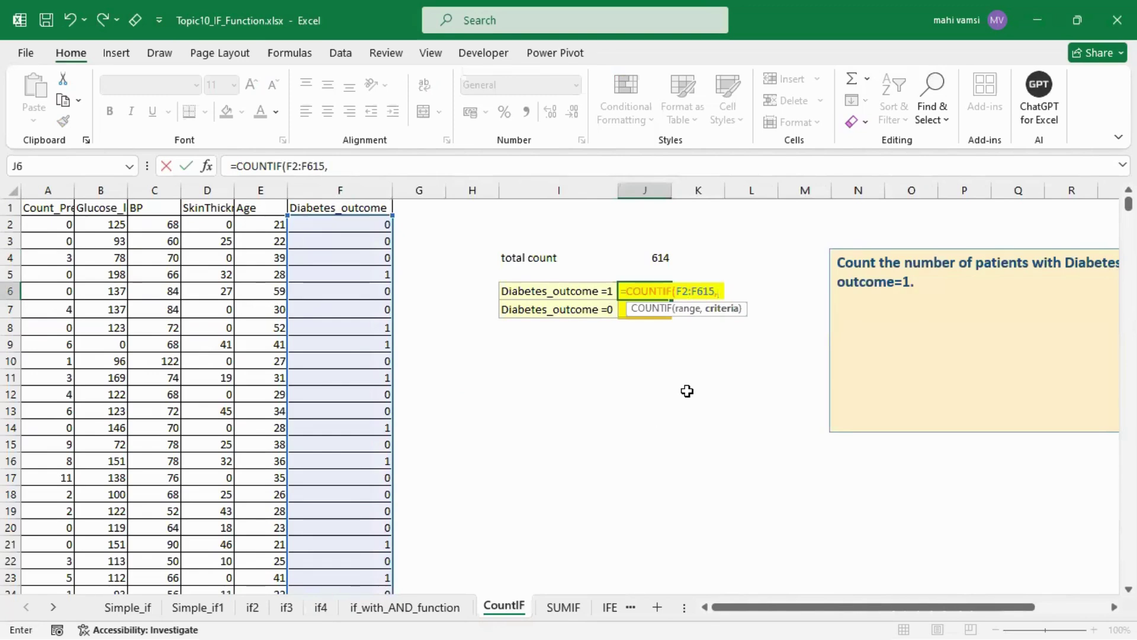
type("1")
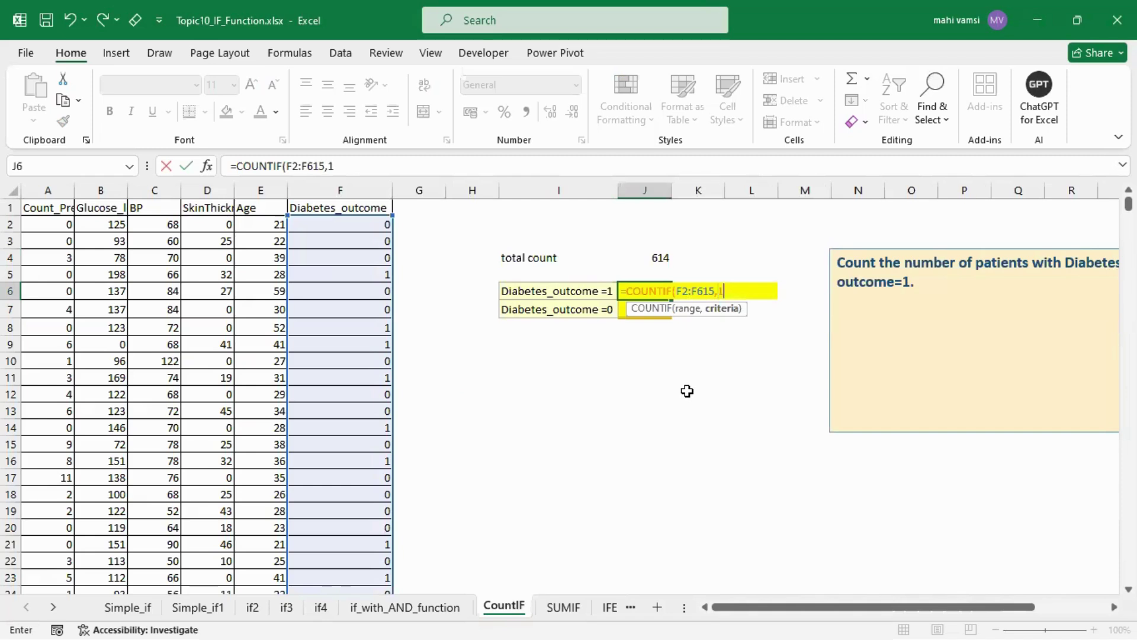
type(")")
key("Return")
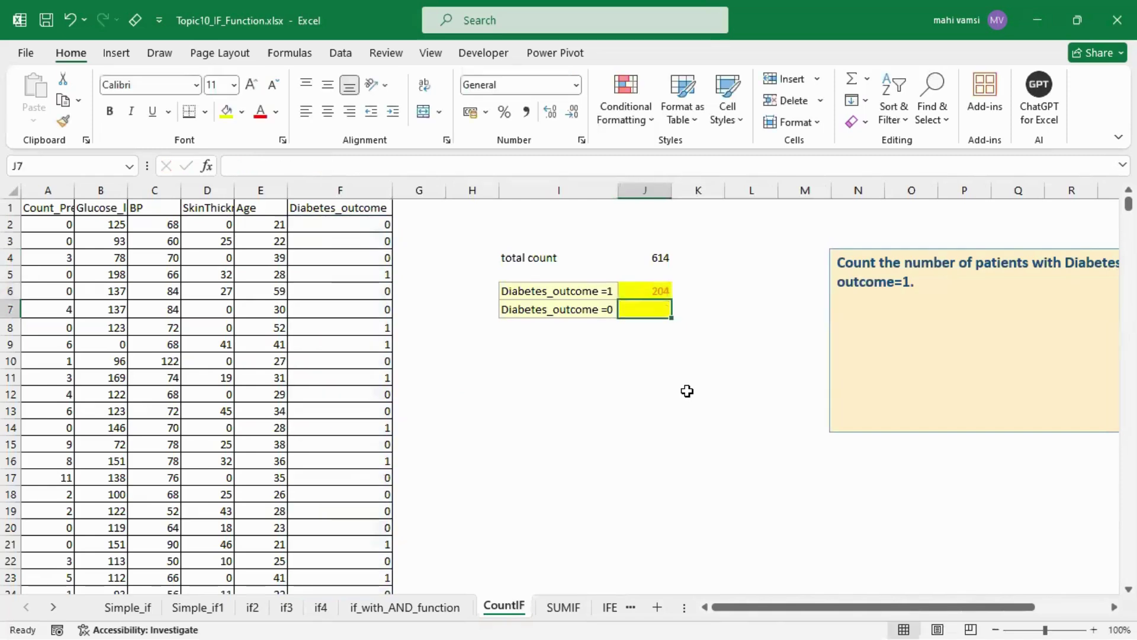
Step: Copy the COUNTIF formula from J6 to J7 with its relative range and change the criterion to 0
left_click(637, 294)
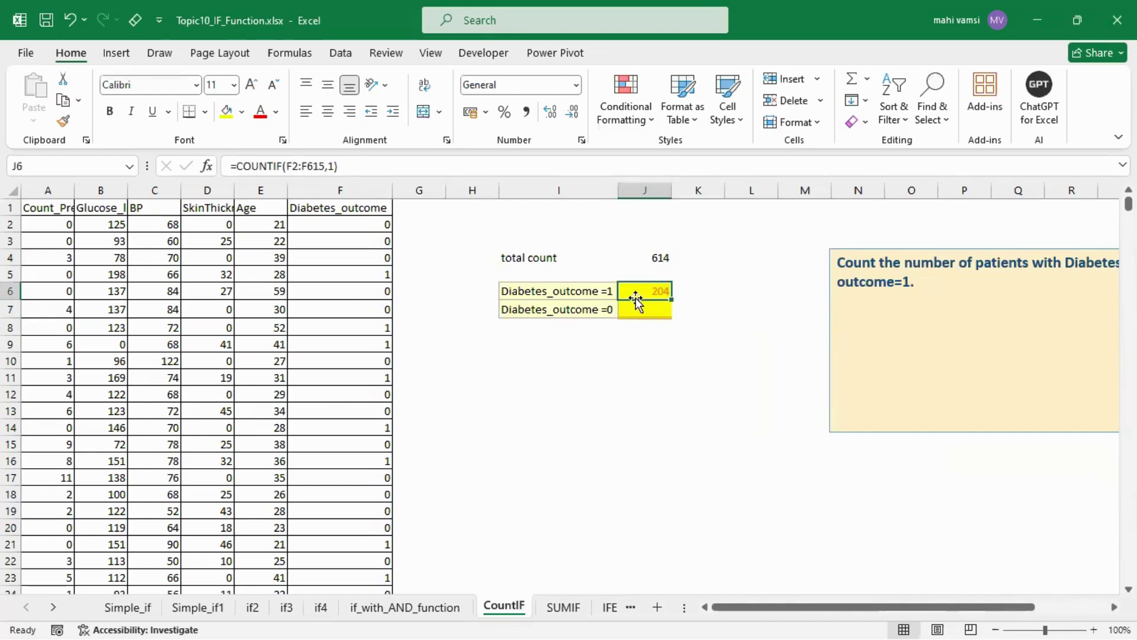
key("ctrl+c")
left_click(637, 306)
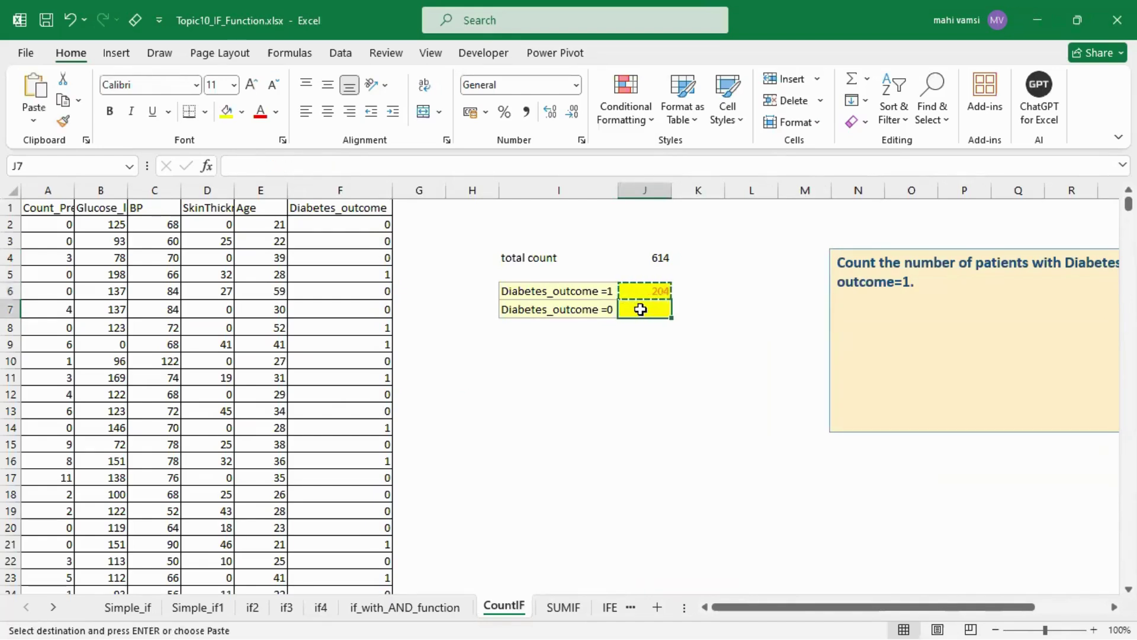
key("ctrl+v")
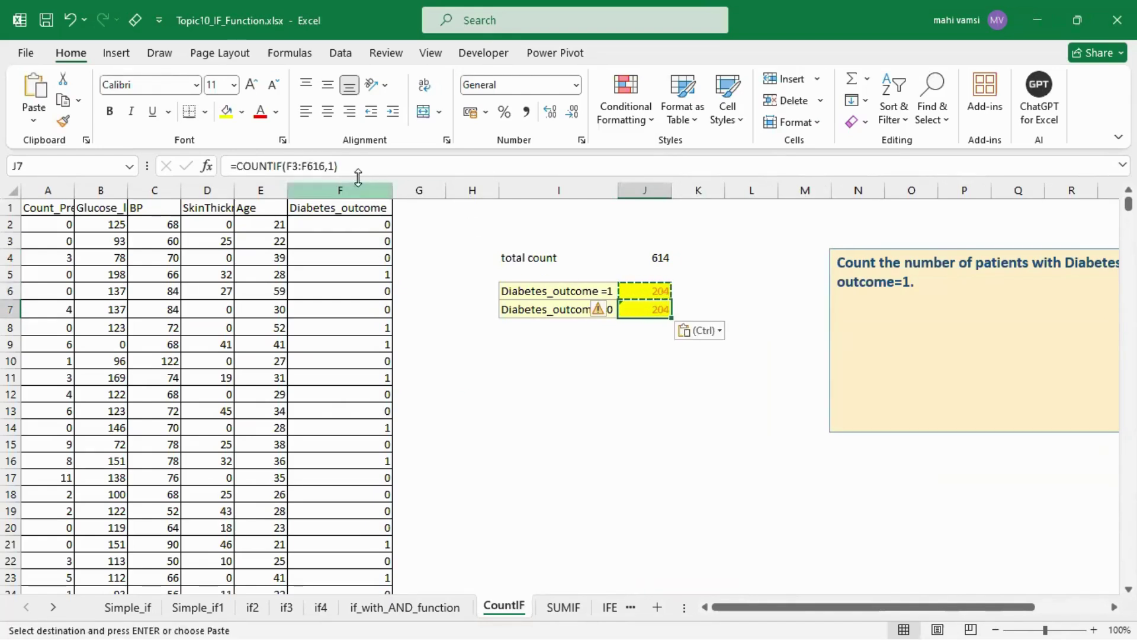
left_click(336, 167)
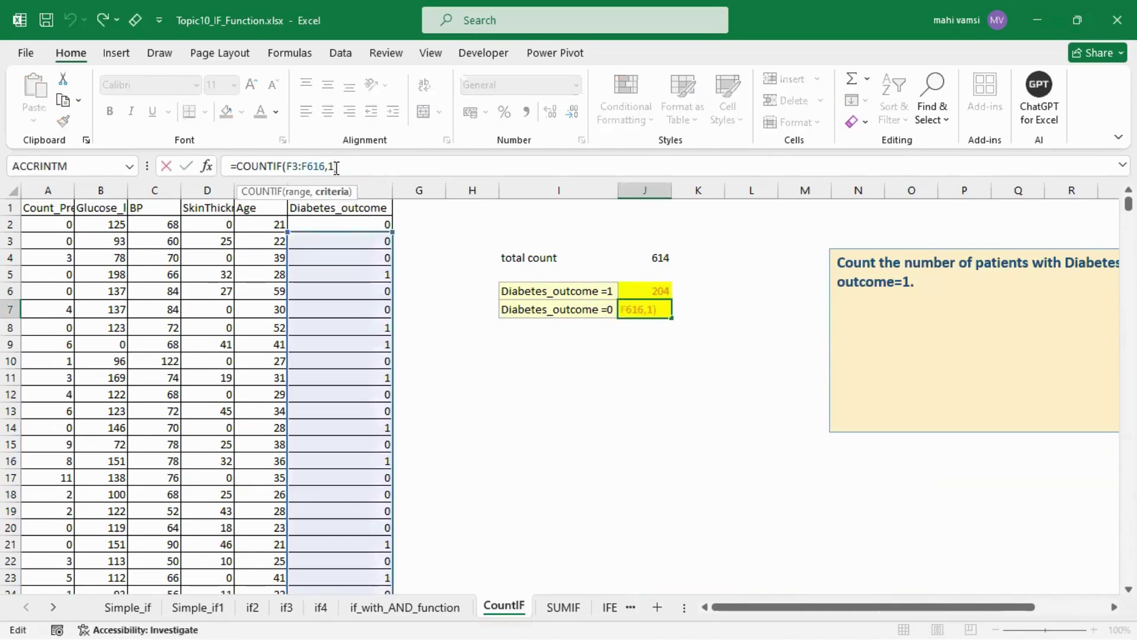
key("BackSpace")
type("0")
key("Return")
Step: Add the two outcome counts in J8 with =SUM(J6:J7) and compare the sum with the total count in J4
left_click_drag(634, 292, 634, 310)
left_click(632, 327)
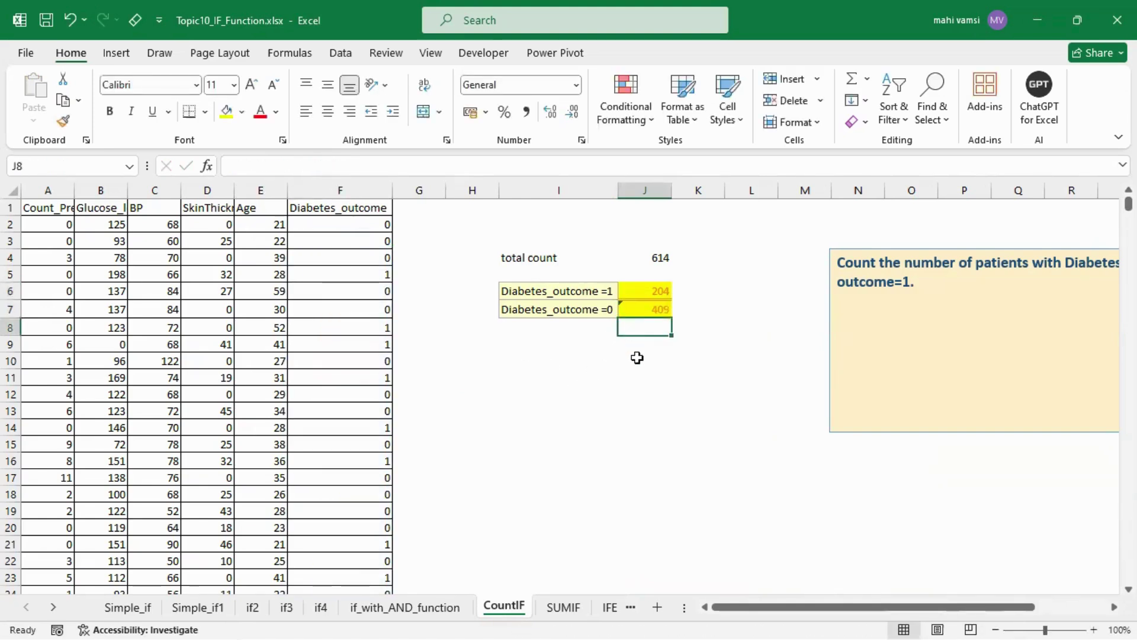
key("alt+equal")
key("Return")
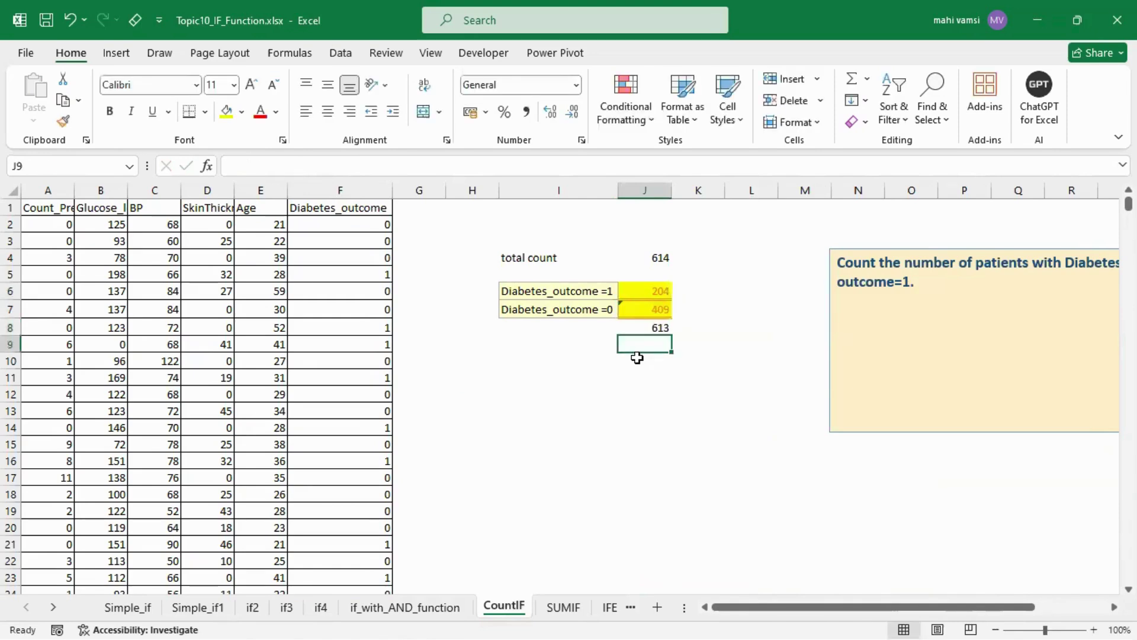
left_click(651, 326)
left_click(658, 257)
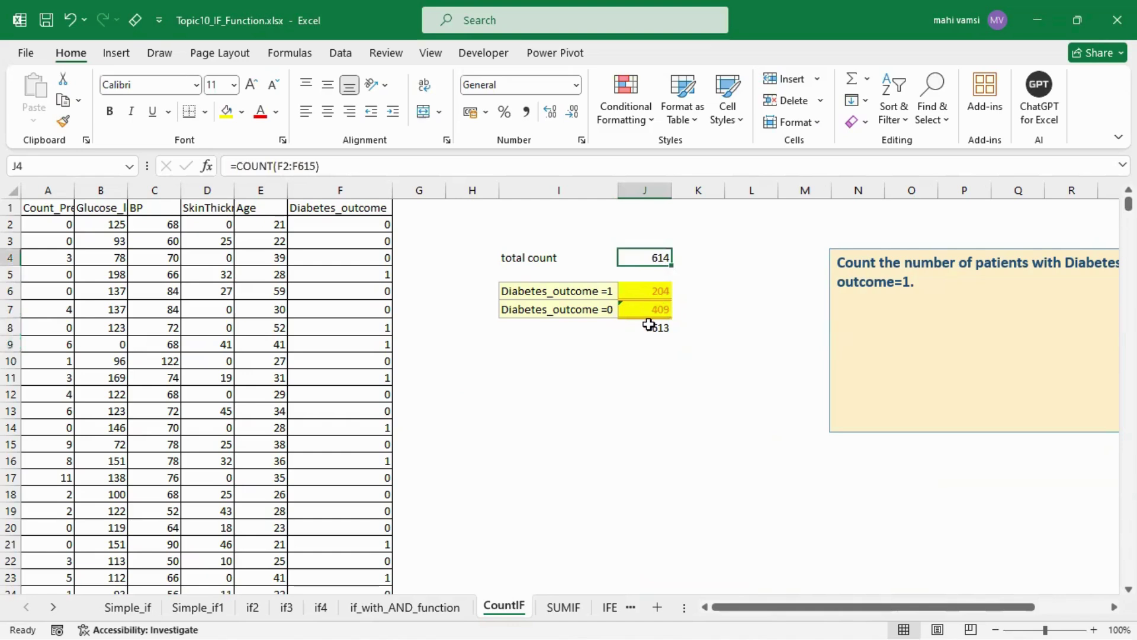
Step: Check the range used in J7's formula, and make the COUNTIF range in J6 absolute as $F$2:$F$615
double_click(644, 309)
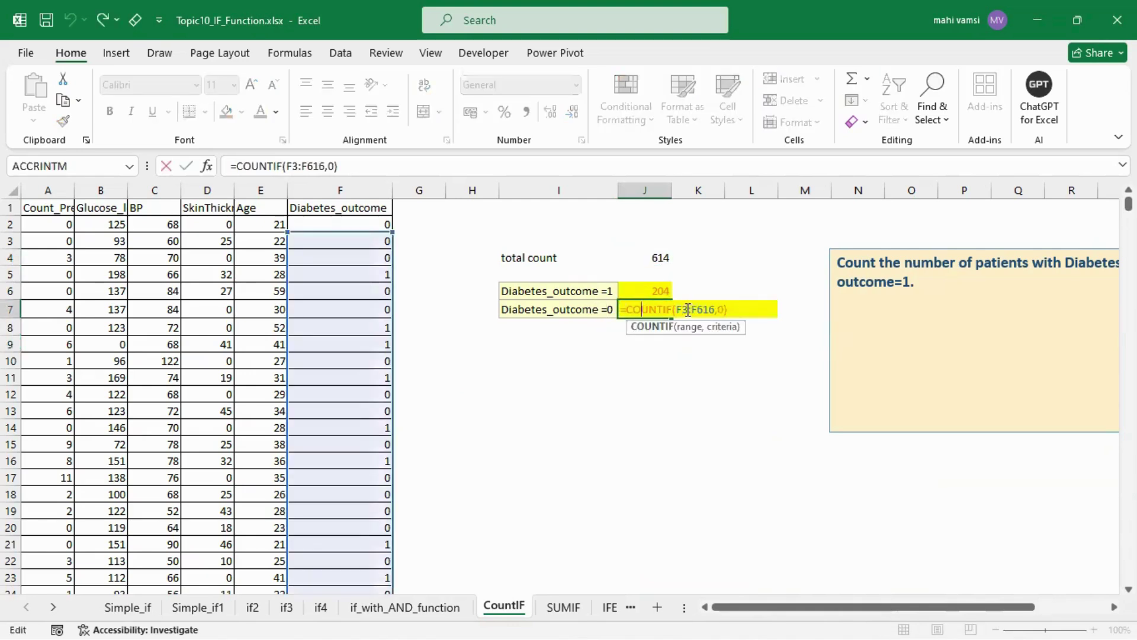
double_click(710, 309)
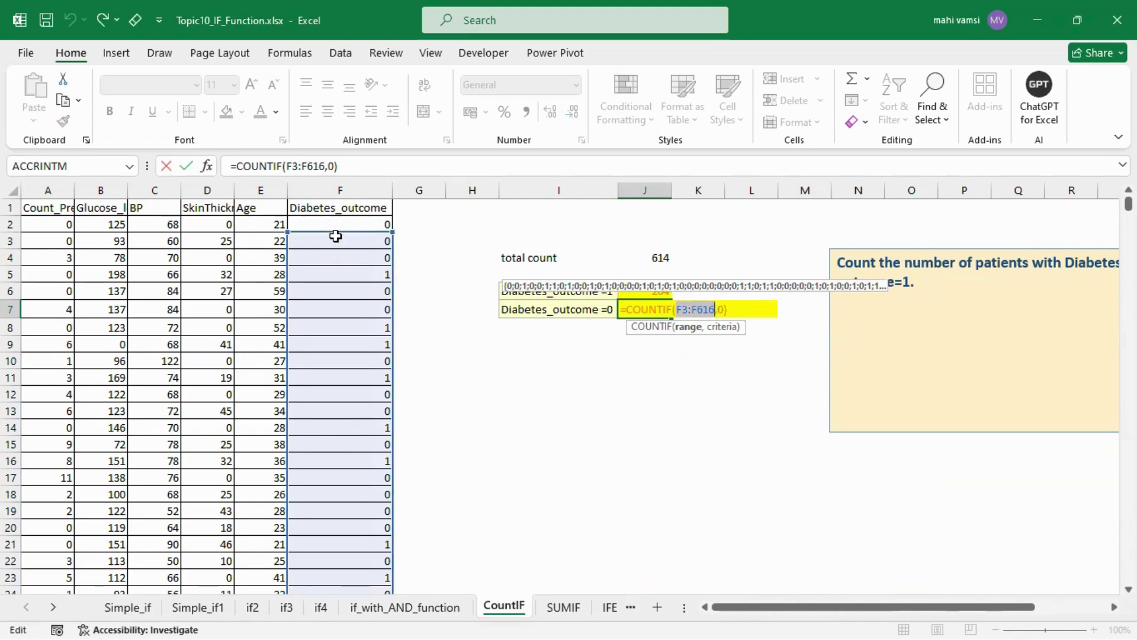
key("Escape")
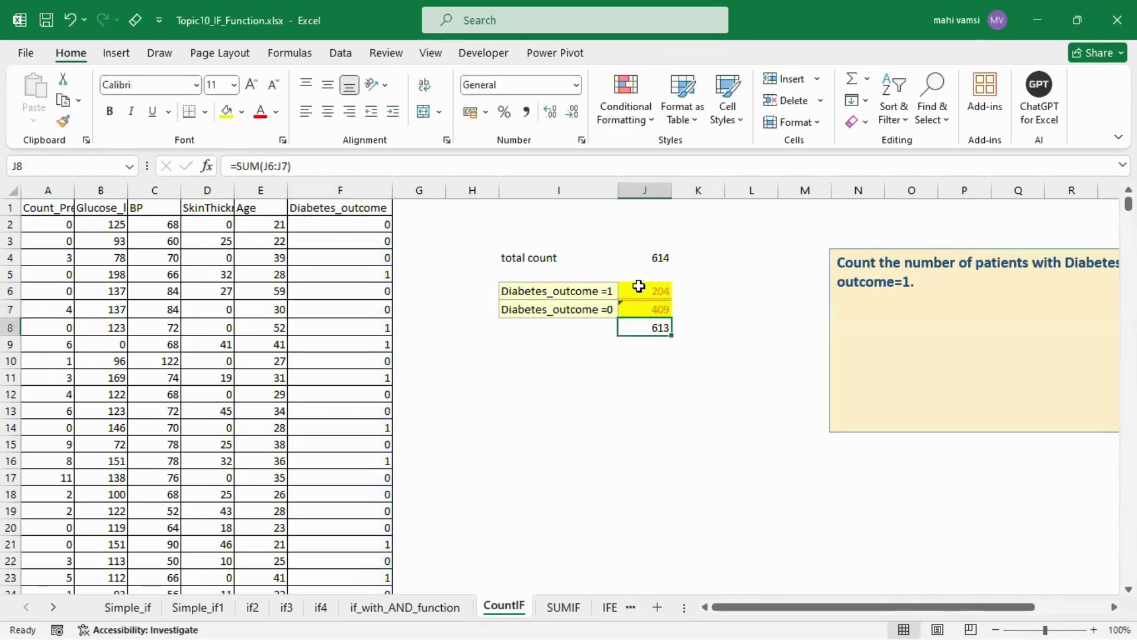
left_click(645, 289)
double_click(645, 289)
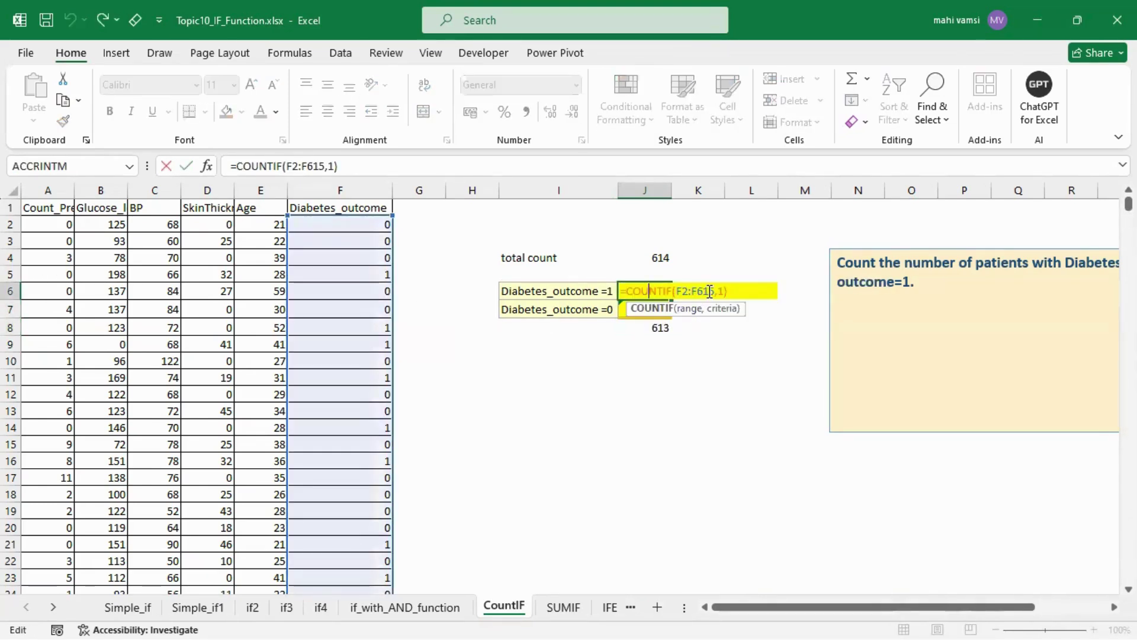
left_click_drag(715, 291, 679, 290)
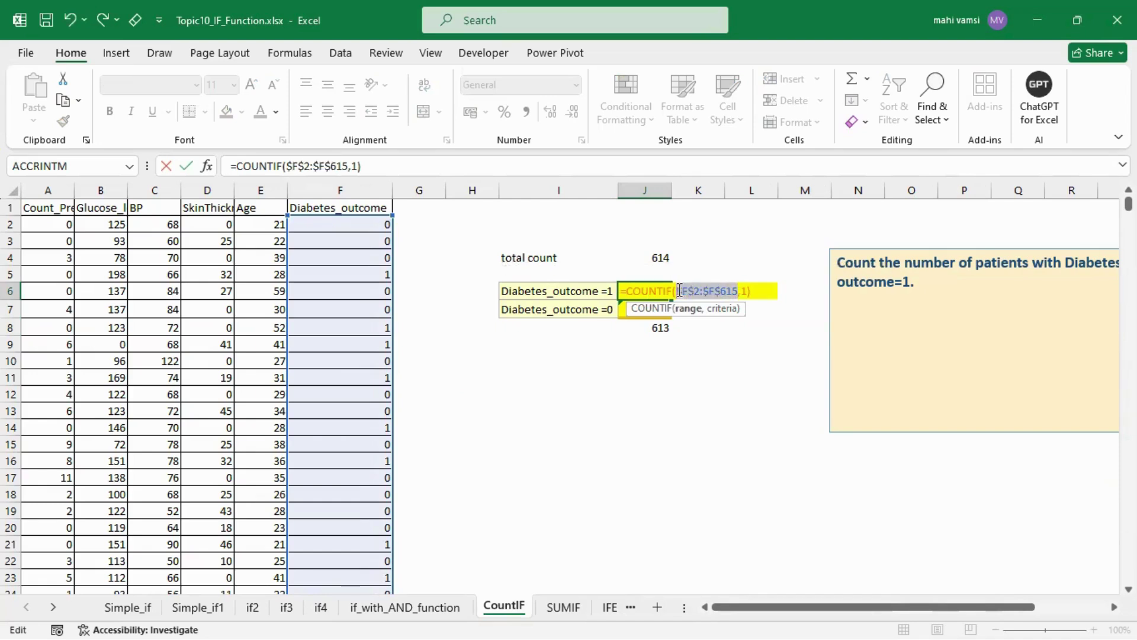
key("Return")
Step: Copy the absolute-range formula from J6 over J7, set its criterion to 0, and check the counts and J7's formula
left_click(644, 289)
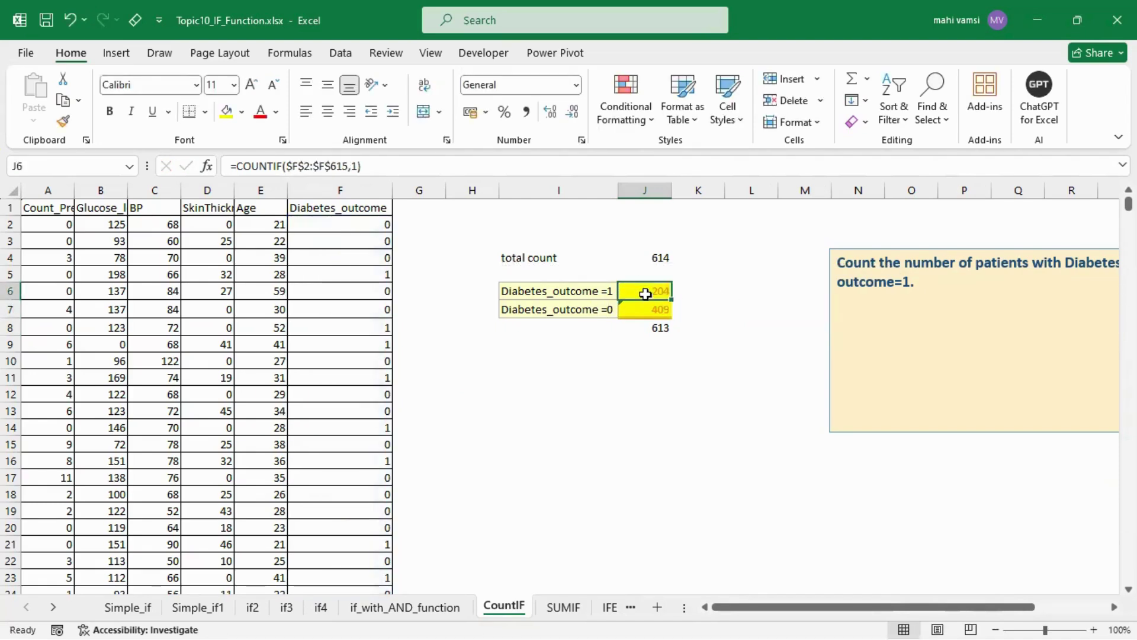
key("ctrl+c")
left_click(654, 304)
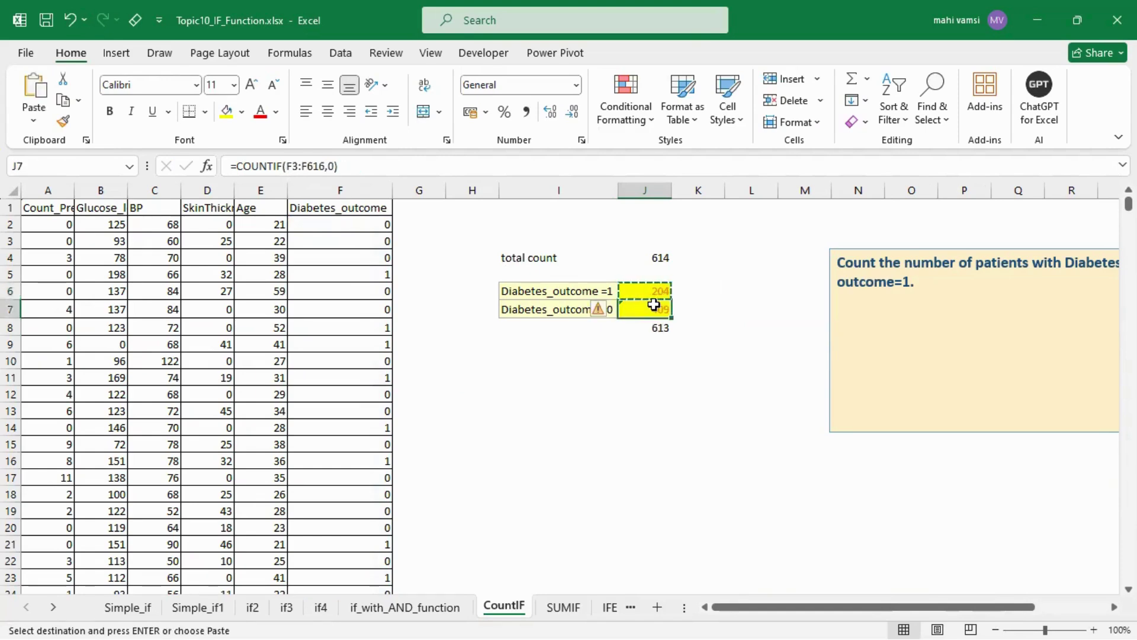
key("ctrl+v")
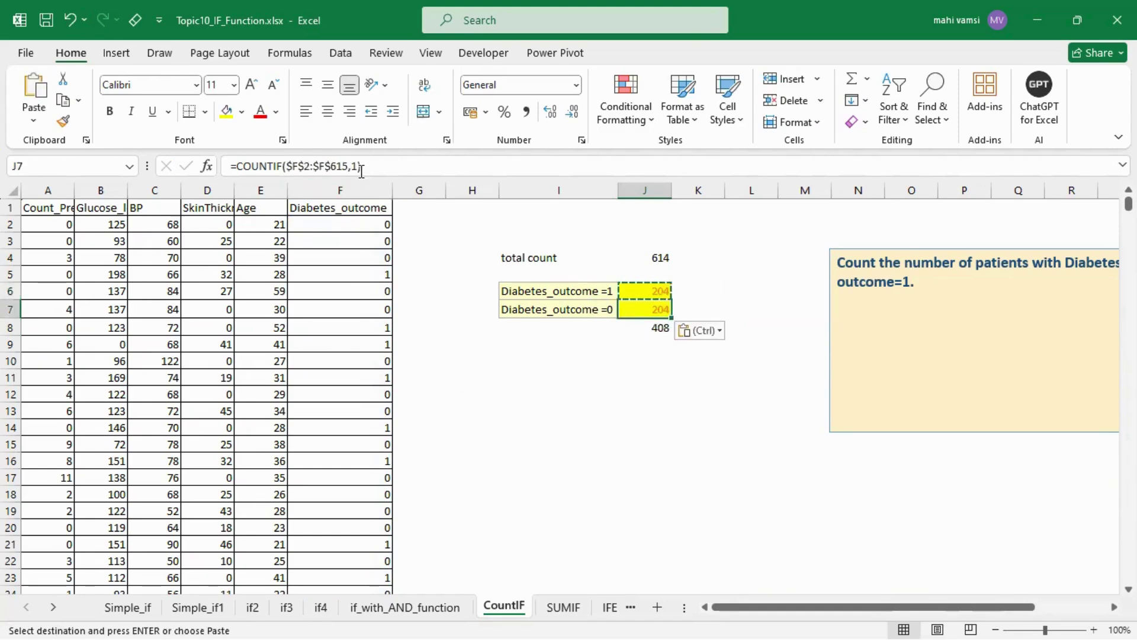
left_click(356, 168)
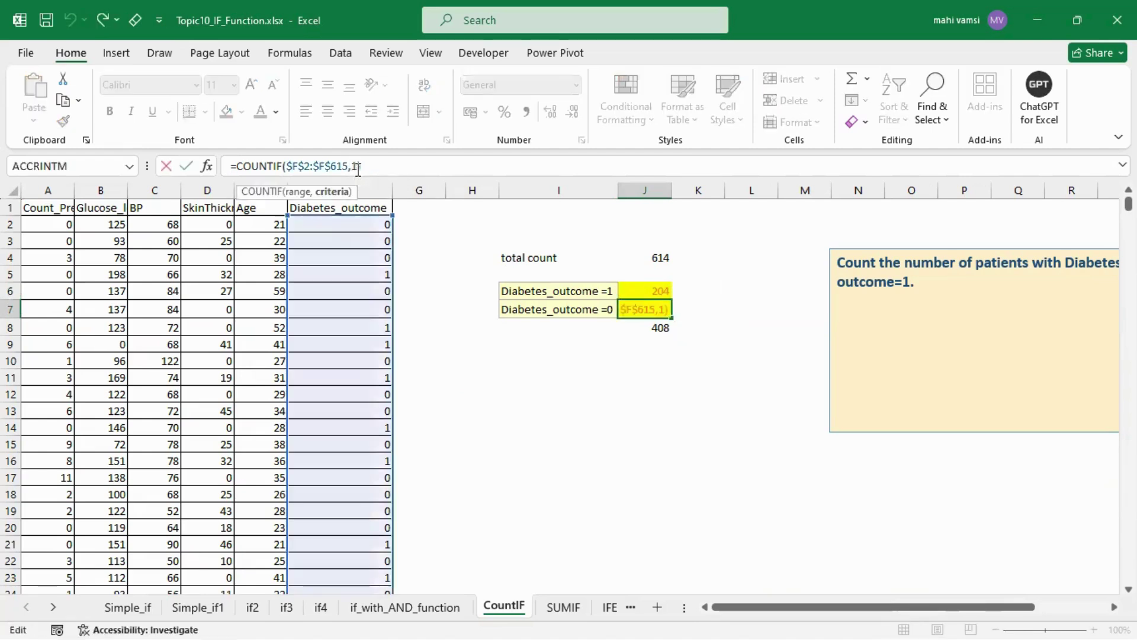
key("BackSpace")
type("0")
key("Return")
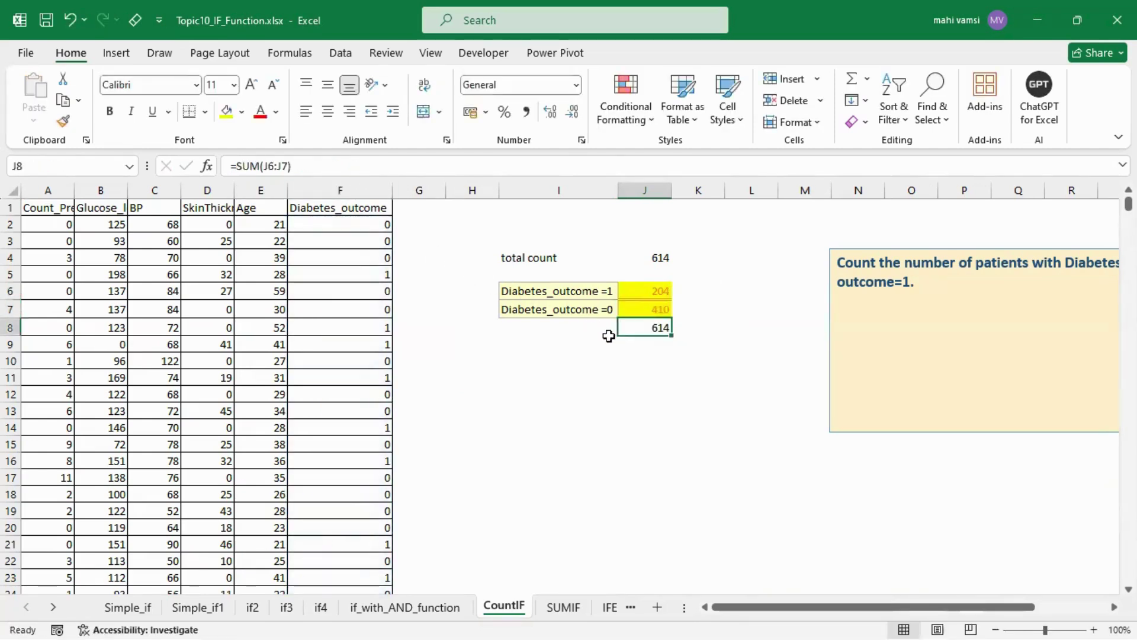
left_click_drag(644, 290, 644, 308)
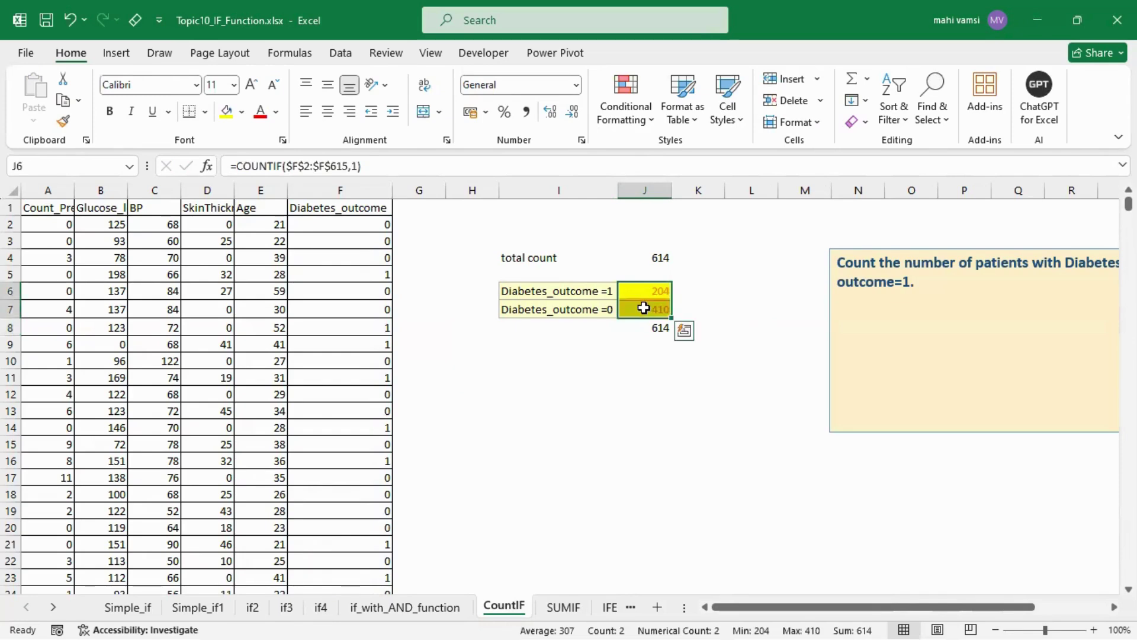
double_click(644, 308)
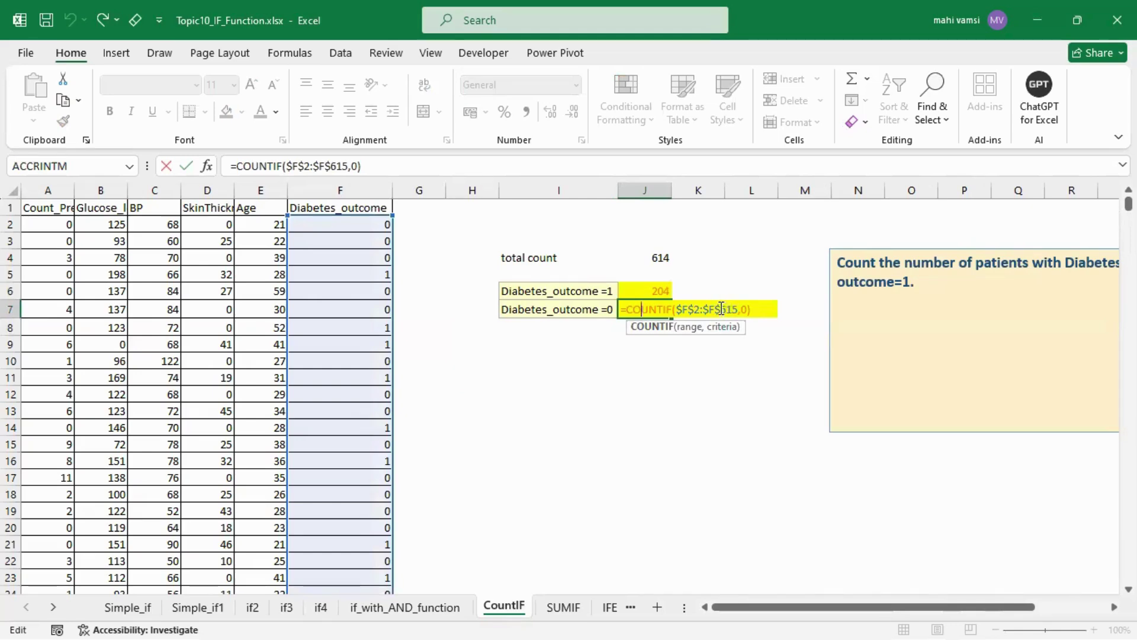
key("Return")
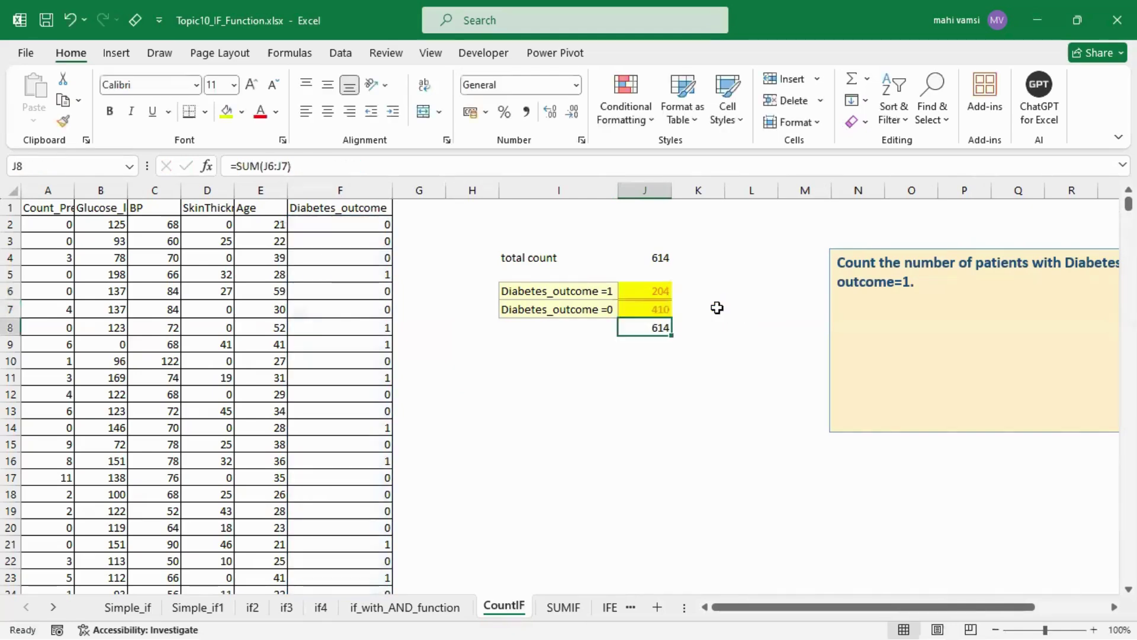
Step: Switch to the SUMIF sheet and autofit column G to its balance labels
left_click(560, 607)
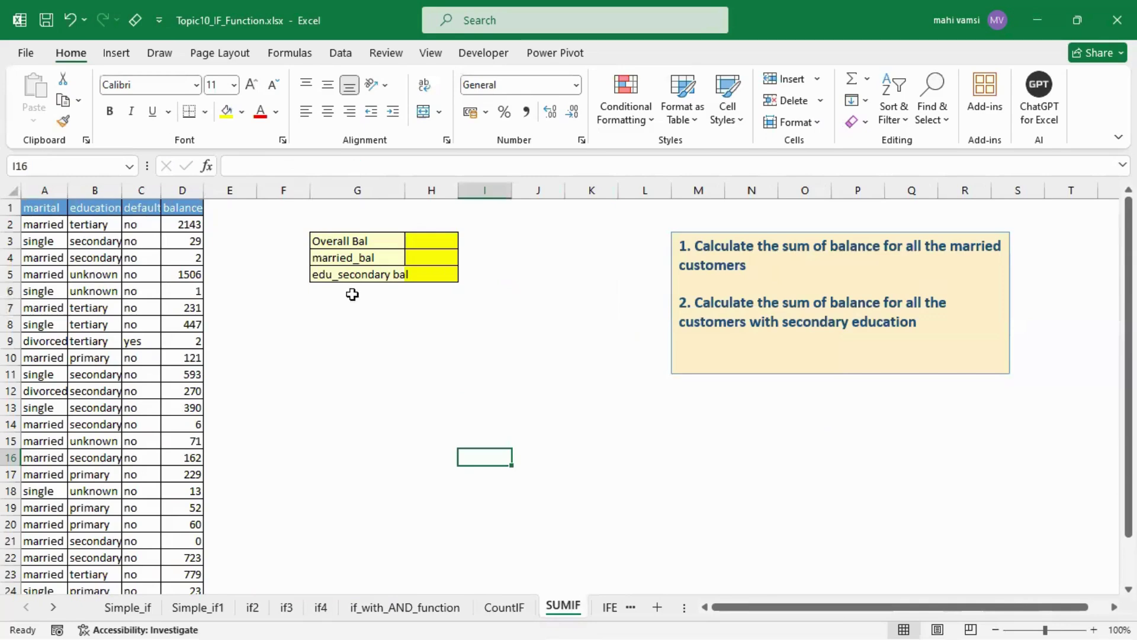
left_click(505, 610)
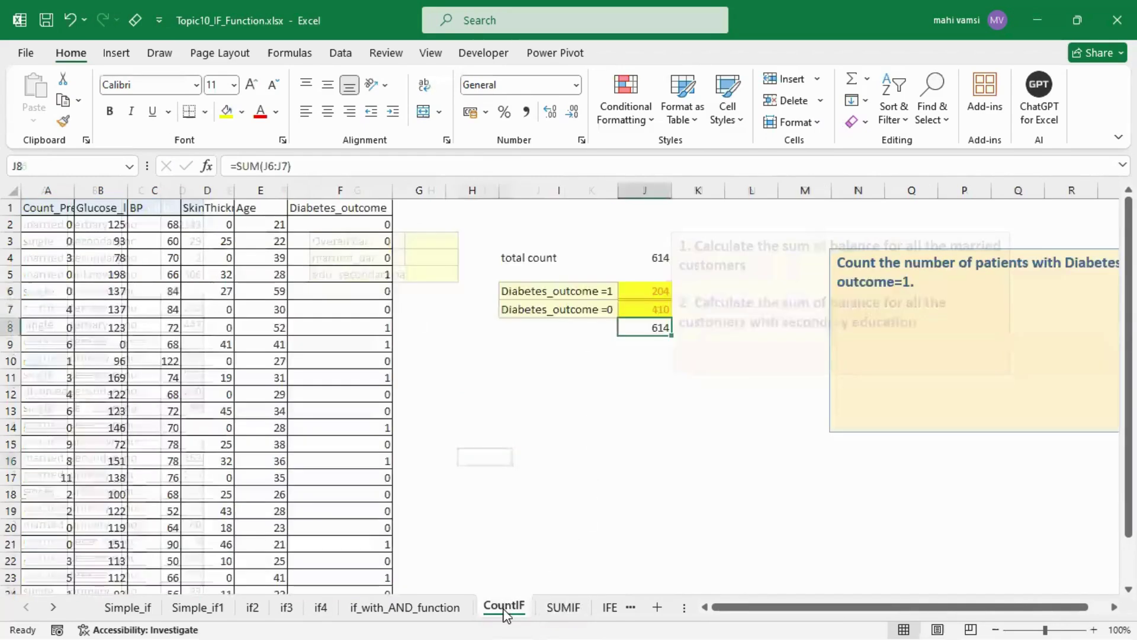
left_click(562, 607)
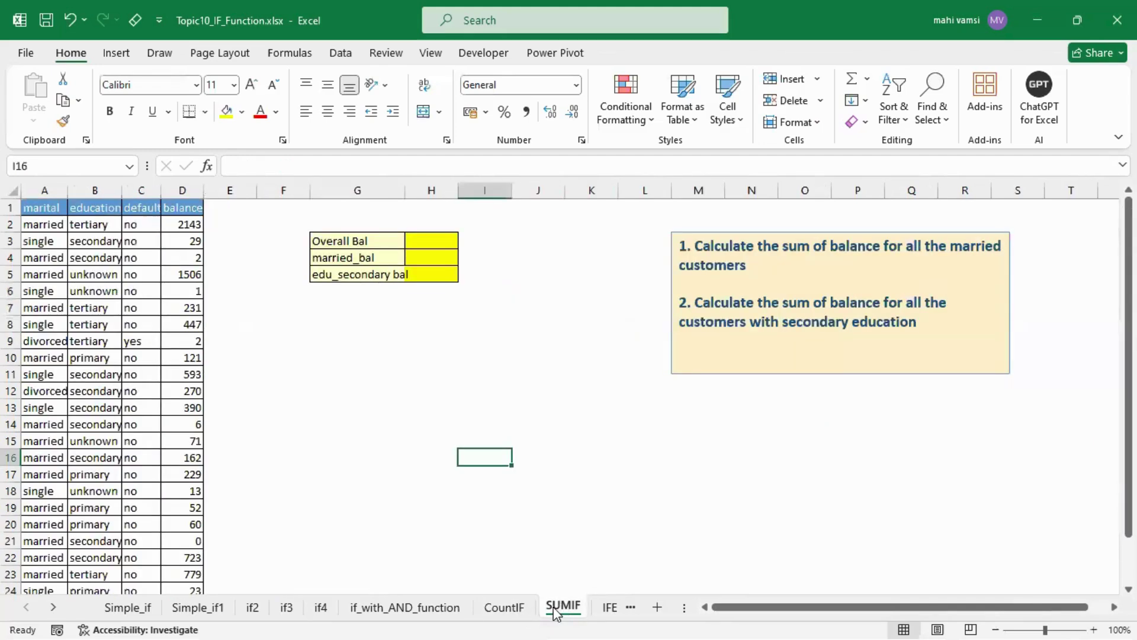
double_click(409, 184)
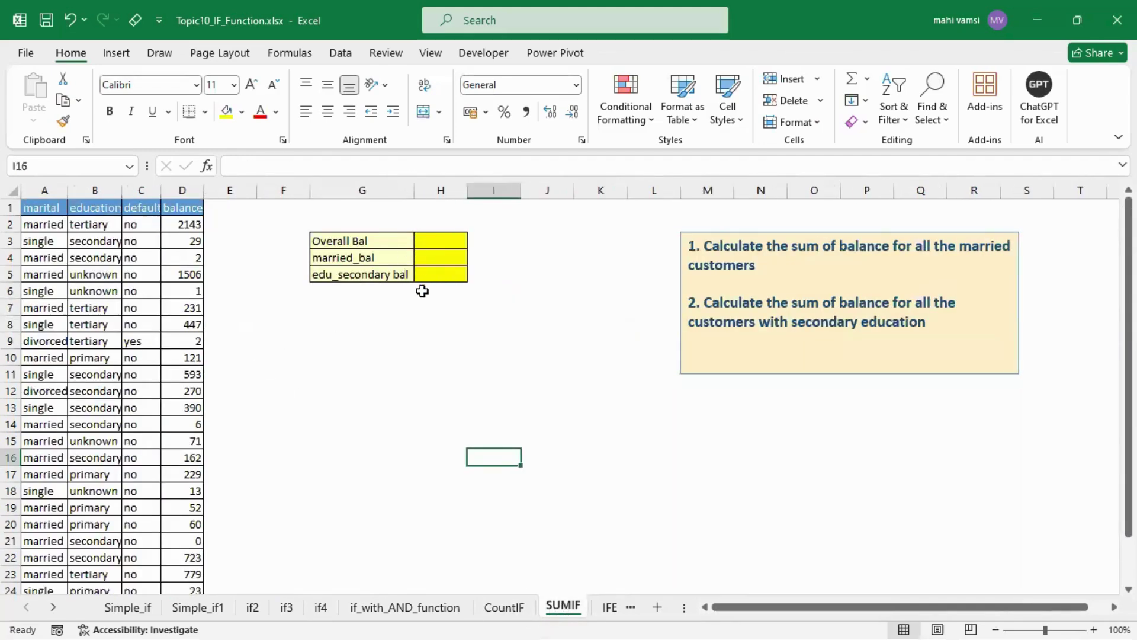
Step: Calculate the overall balance in H3 with =SUM(D2:D26) and check the resulting formula
left_click(432, 237)
type("=")
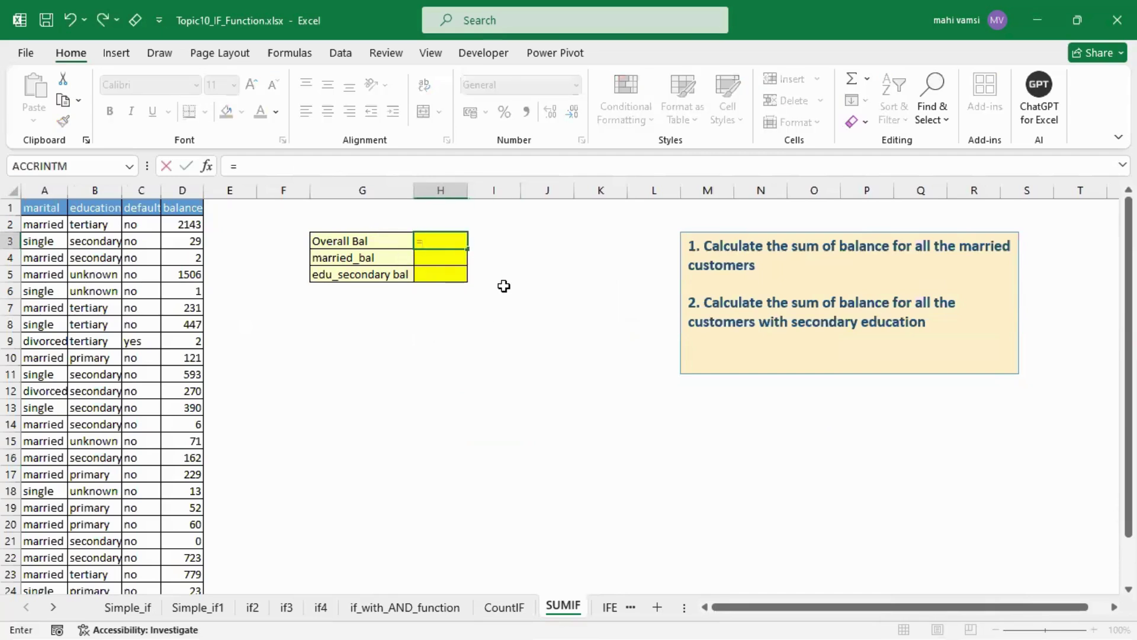
type("sum")
key("Tab")
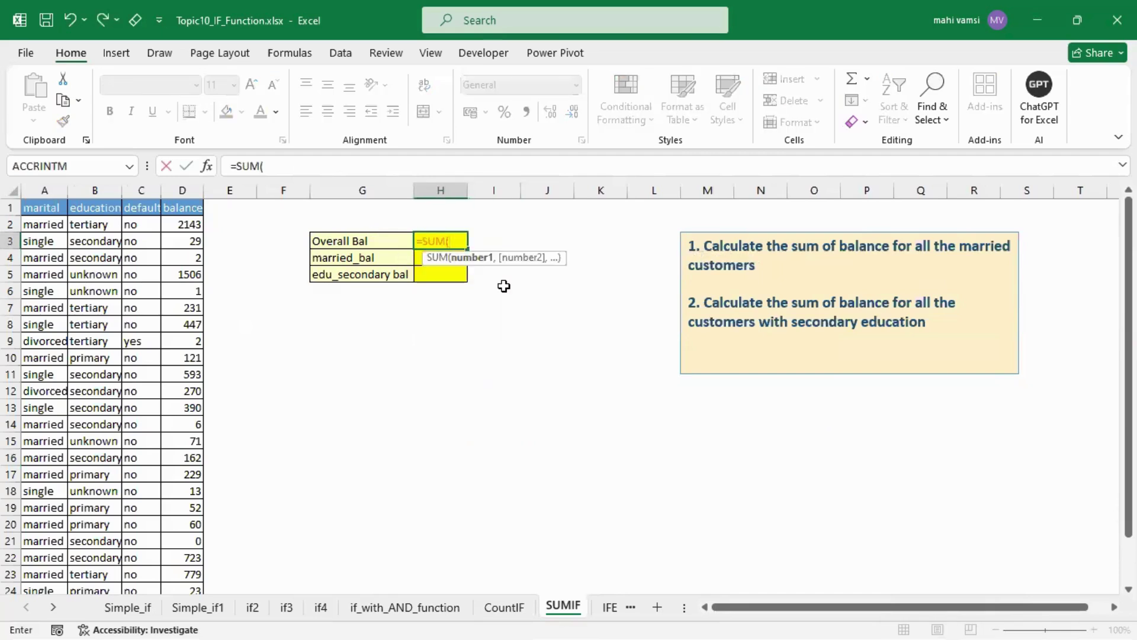
left_click(172, 225)
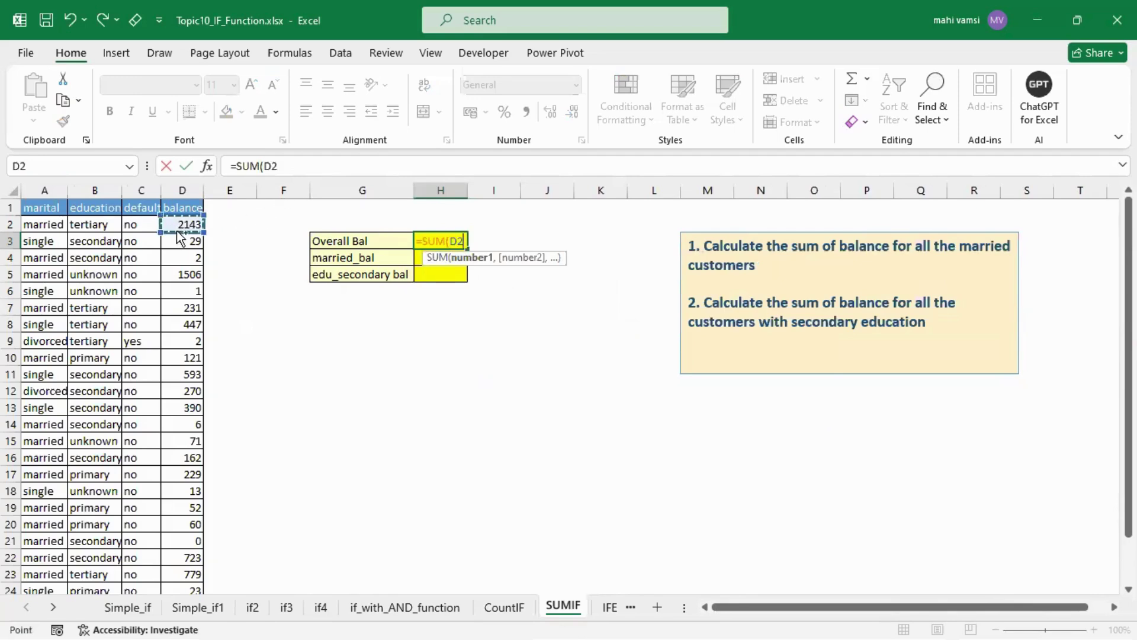
key("ctrl+shift+Down")
key("Return")
scroll(554, 352, "up", 2)
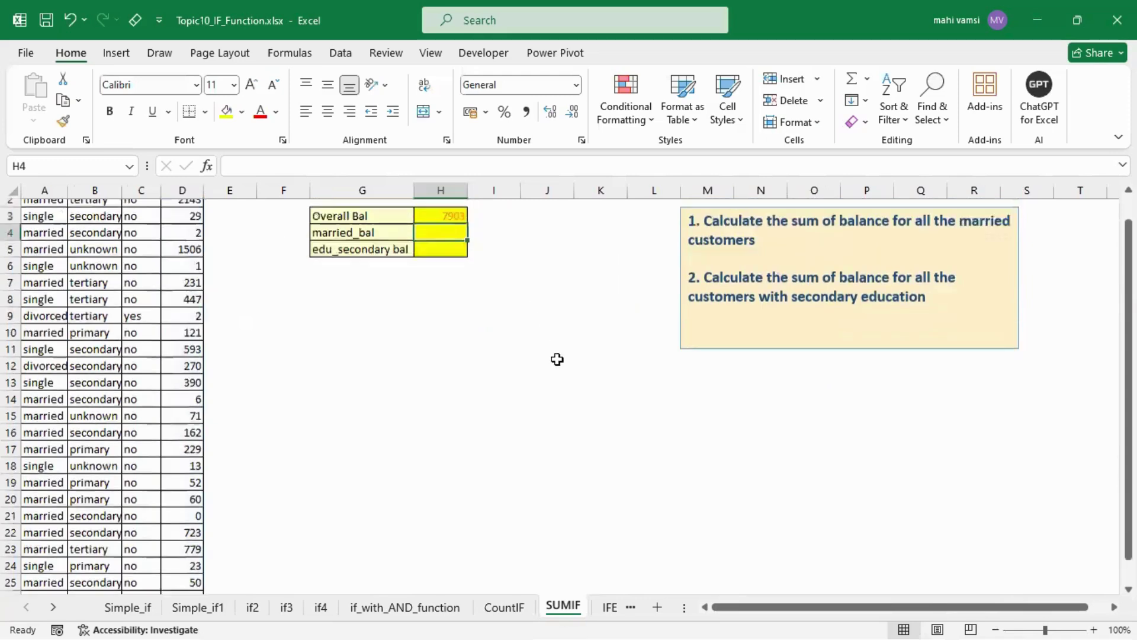
left_click(448, 239)
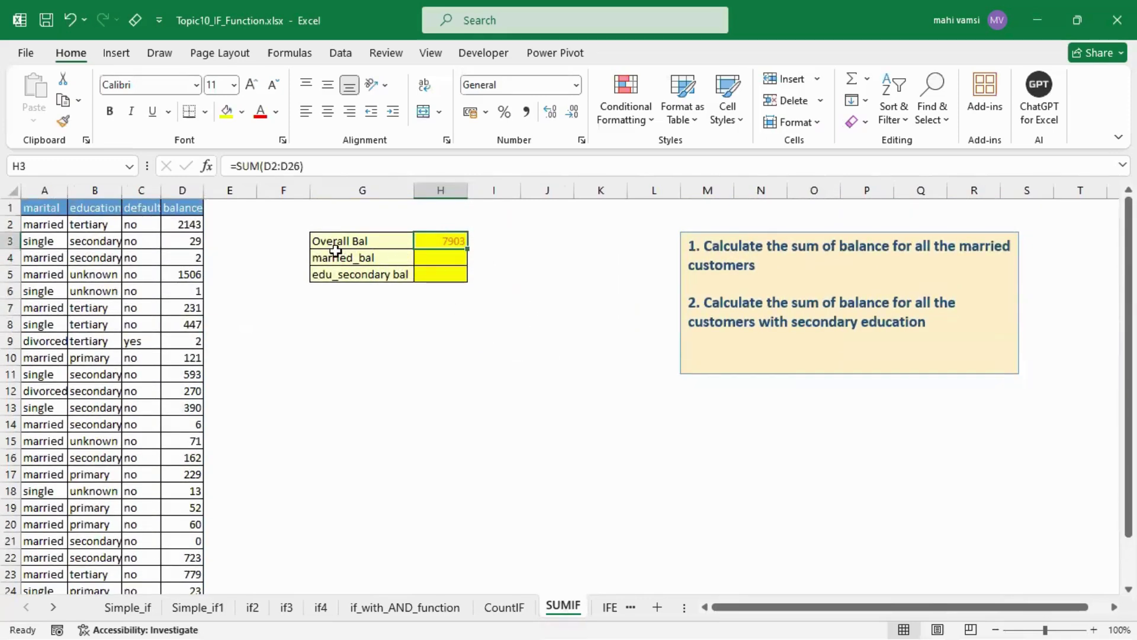
Step: Calculate the married customers' balance in H4 with =SUMIF(A2:A26,A2,D2:D26) and check the formula
left_click(437, 263)
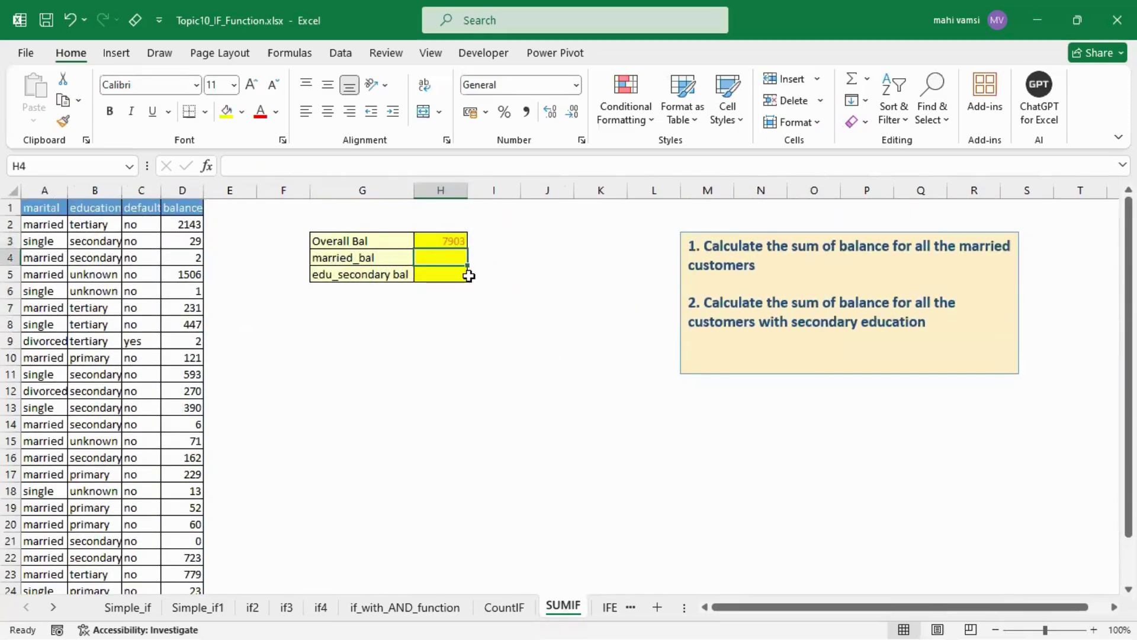
type("=sumi")
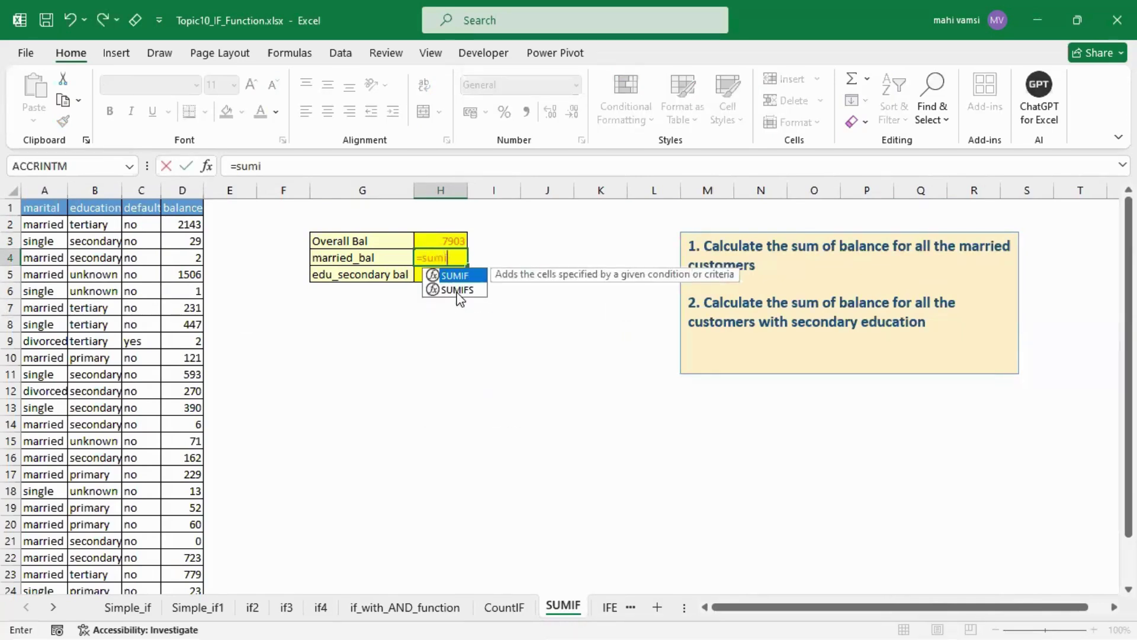
key("Tab")
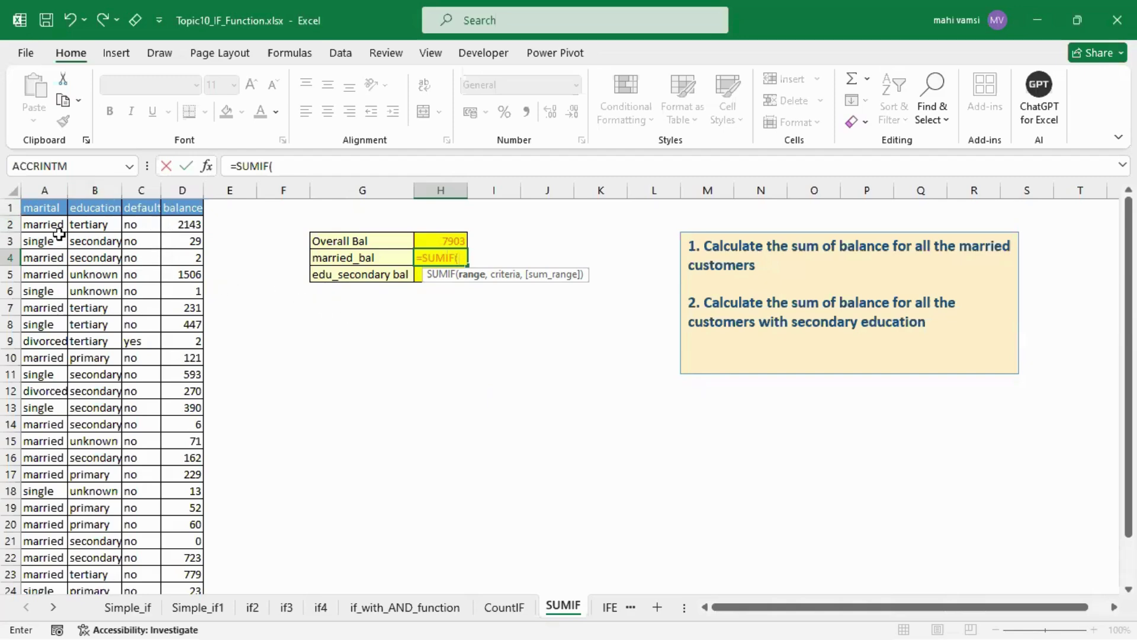
left_click(39, 224)
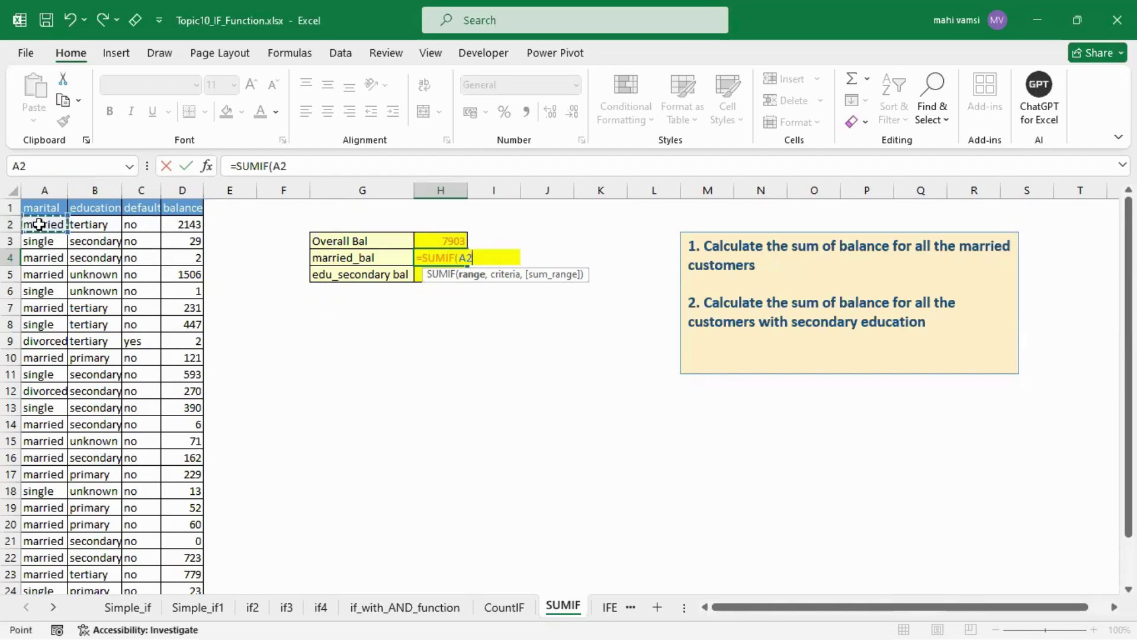
key("ctrl+shift+Down")
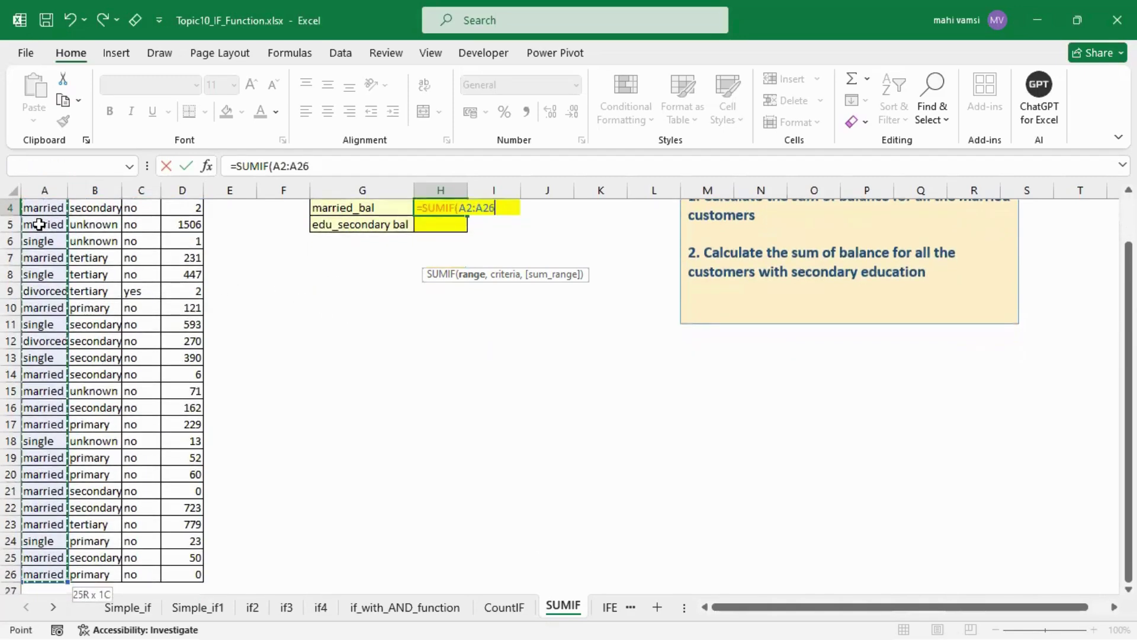
type(",")
scroll(190, 320, "up", 1)
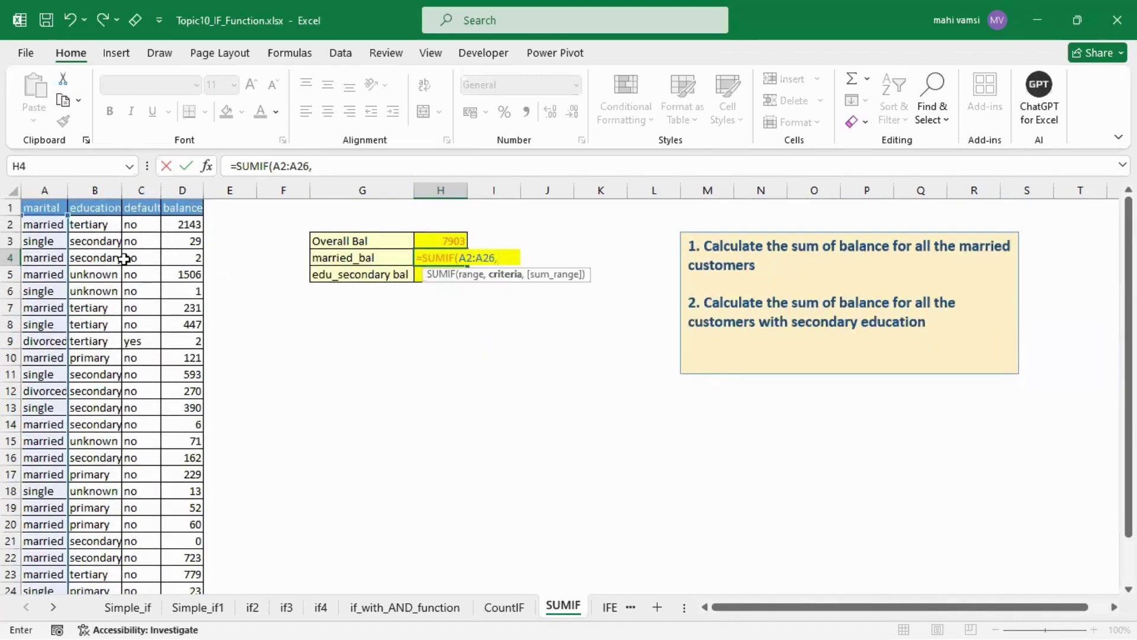
left_click(39, 227)
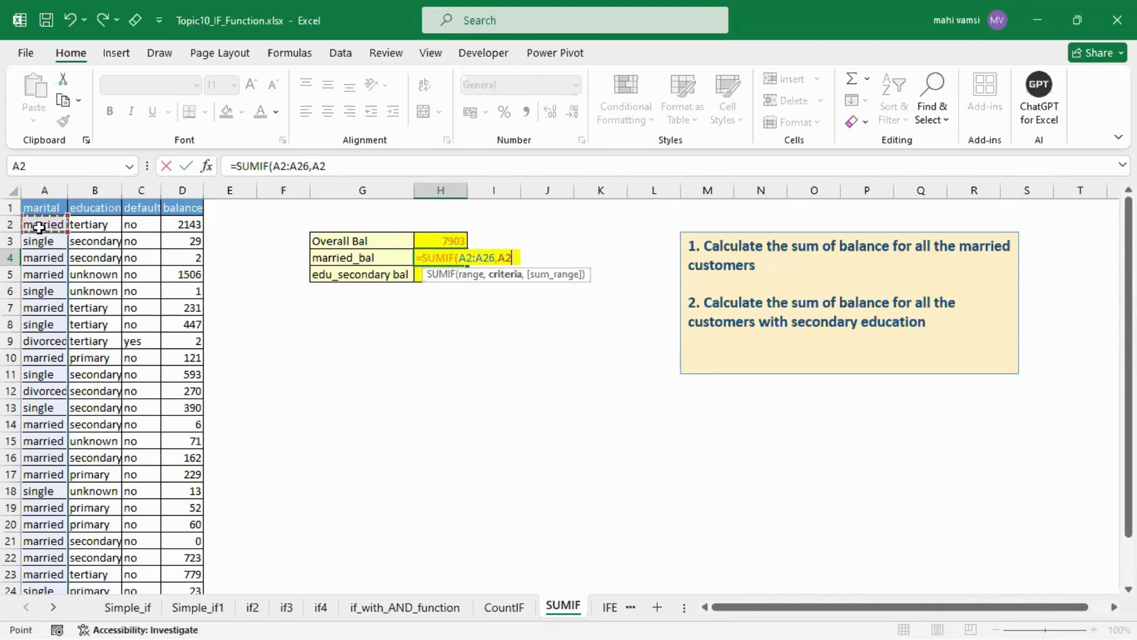
type(",")
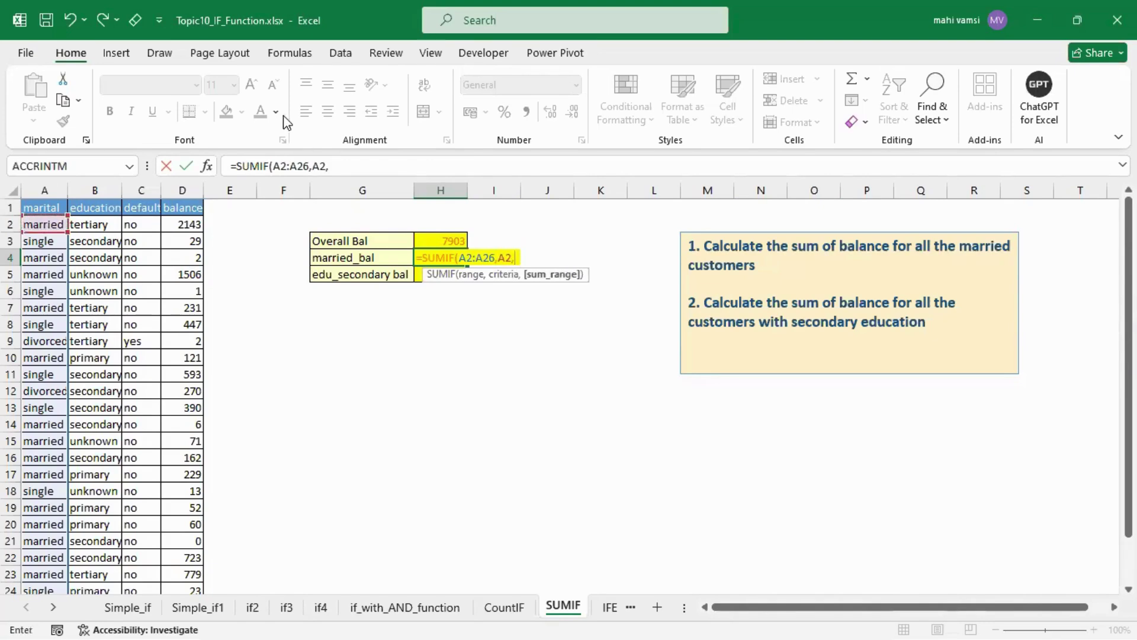
left_click(182, 226)
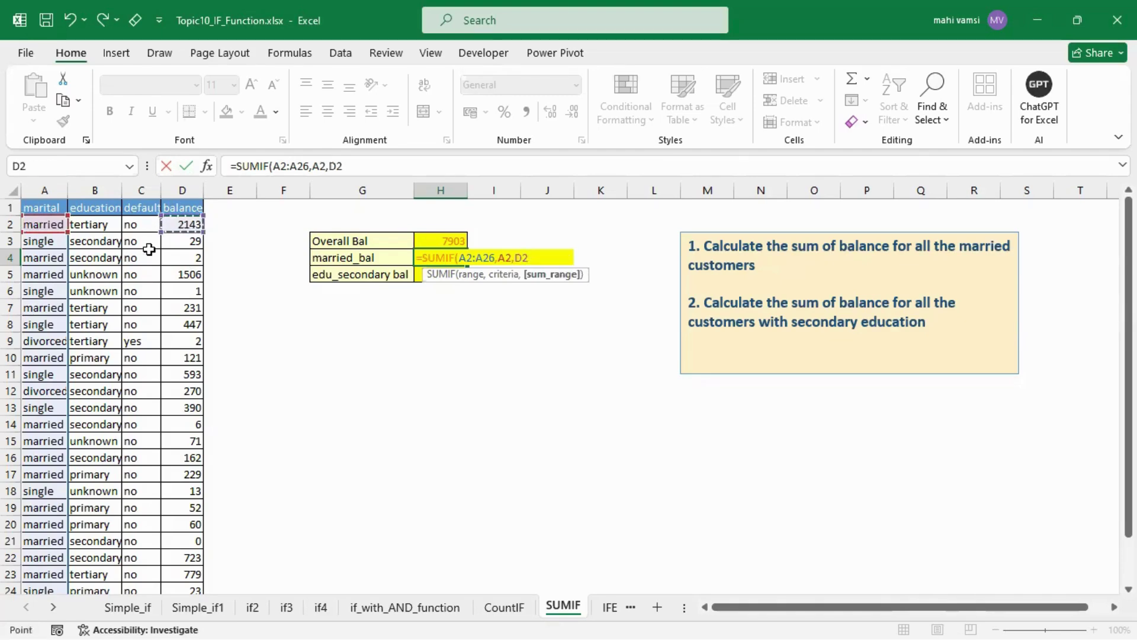
key("ctrl+shift+Down")
type(")")
key("Return")
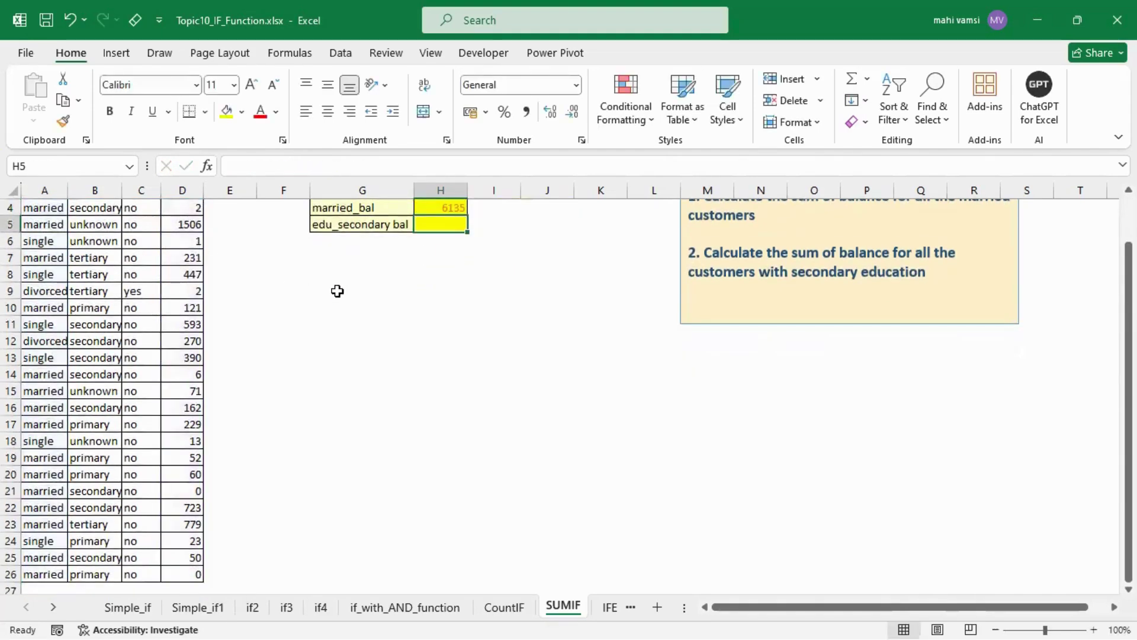
scroll(338, 290, "up", 1)
left_click(444, 257)
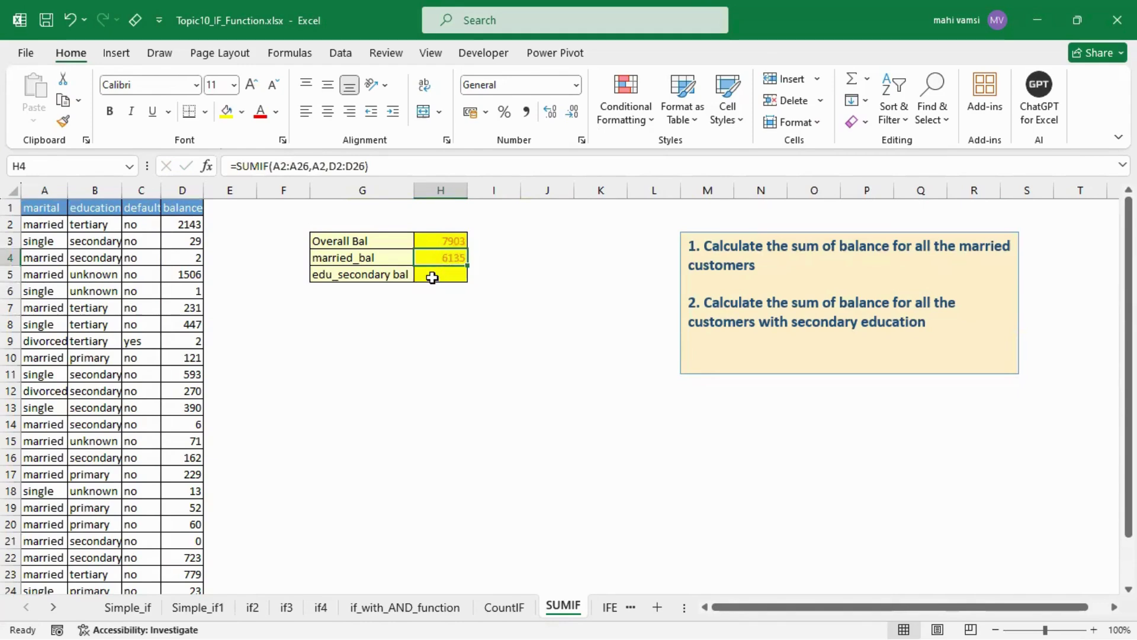
Step: Calculate the secondary-education balance in H5 with SUMIF, using range B2:B26, criterion B4 and sum range D2:D26
left_click(433, 278)
type("=sumif")
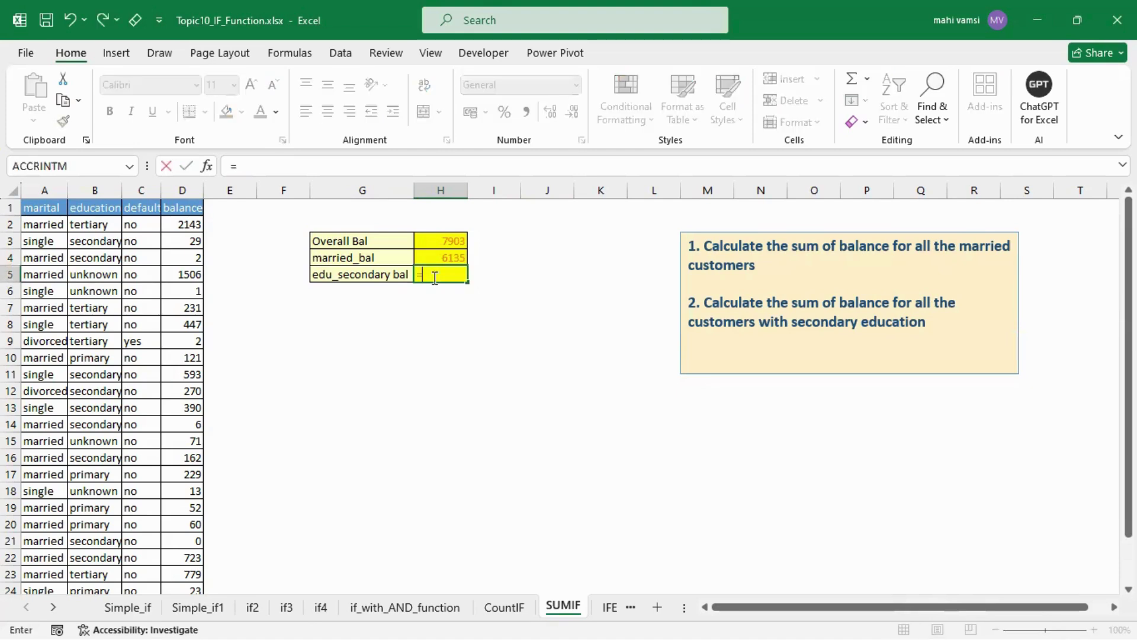
key("Tab")
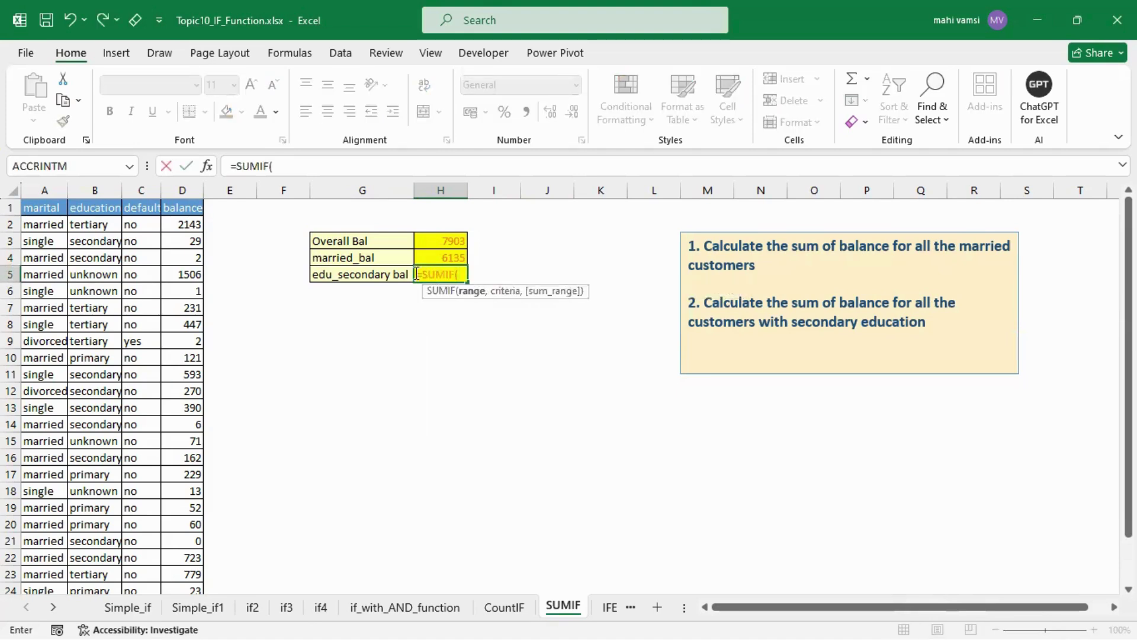
left_click(86, 224)
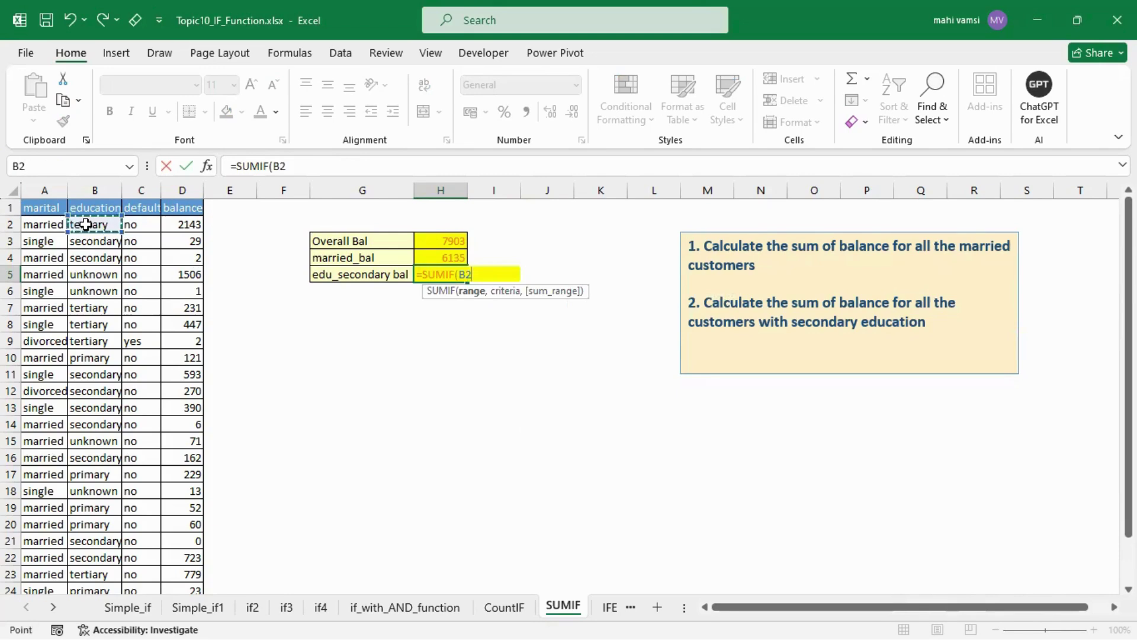
key("ctrl+shift+Down")
type(",")
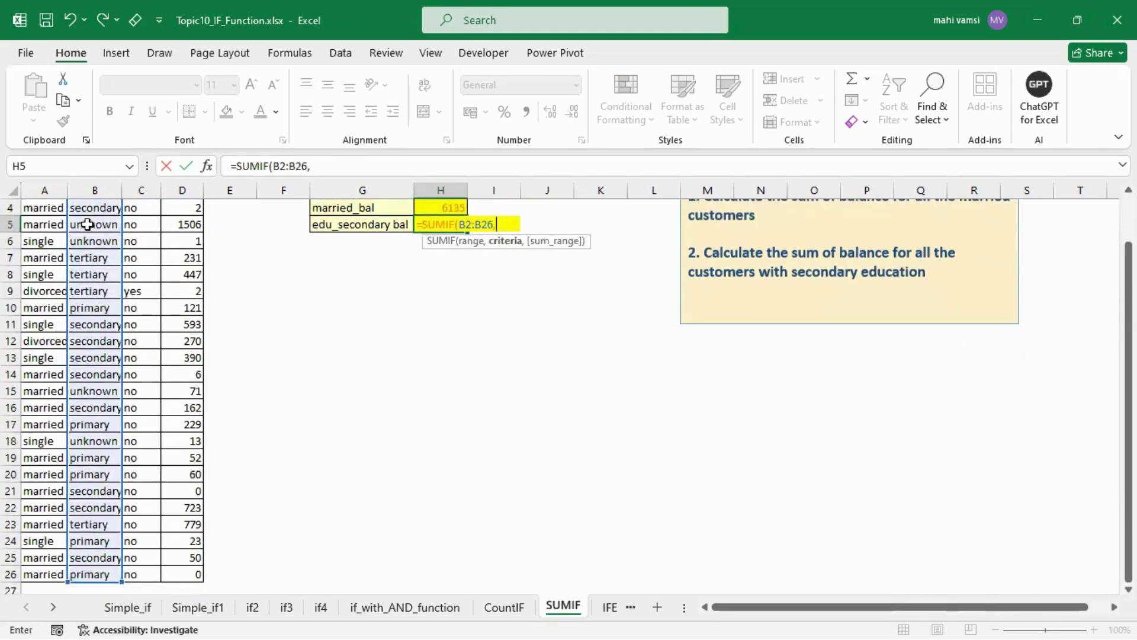
scroll(87, 224, "up", 1)
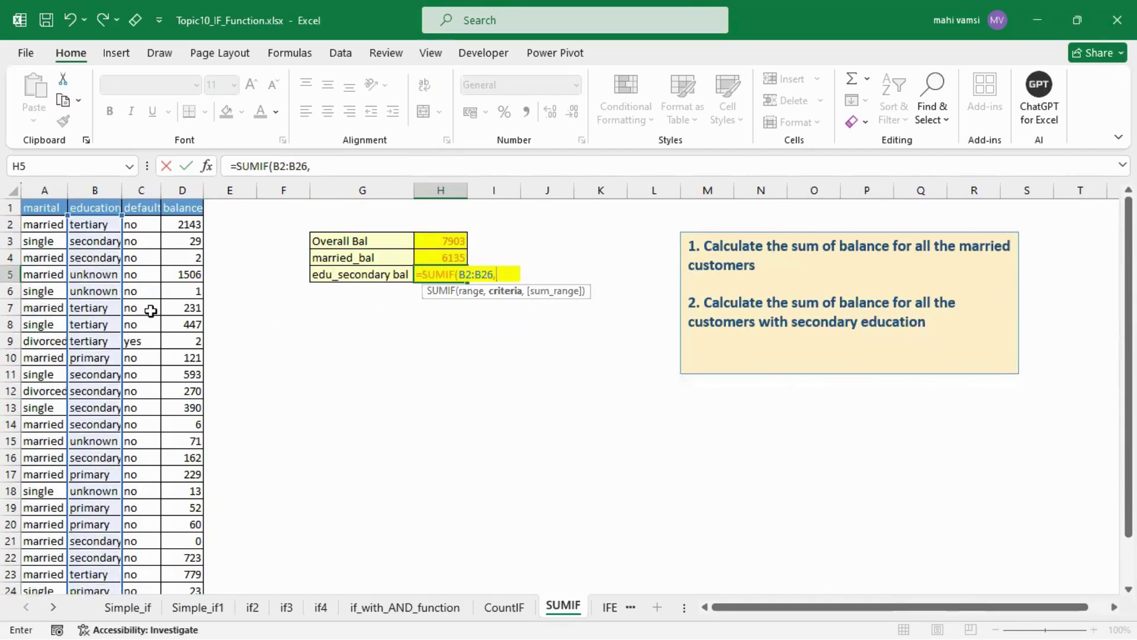
left_click(93, 258)
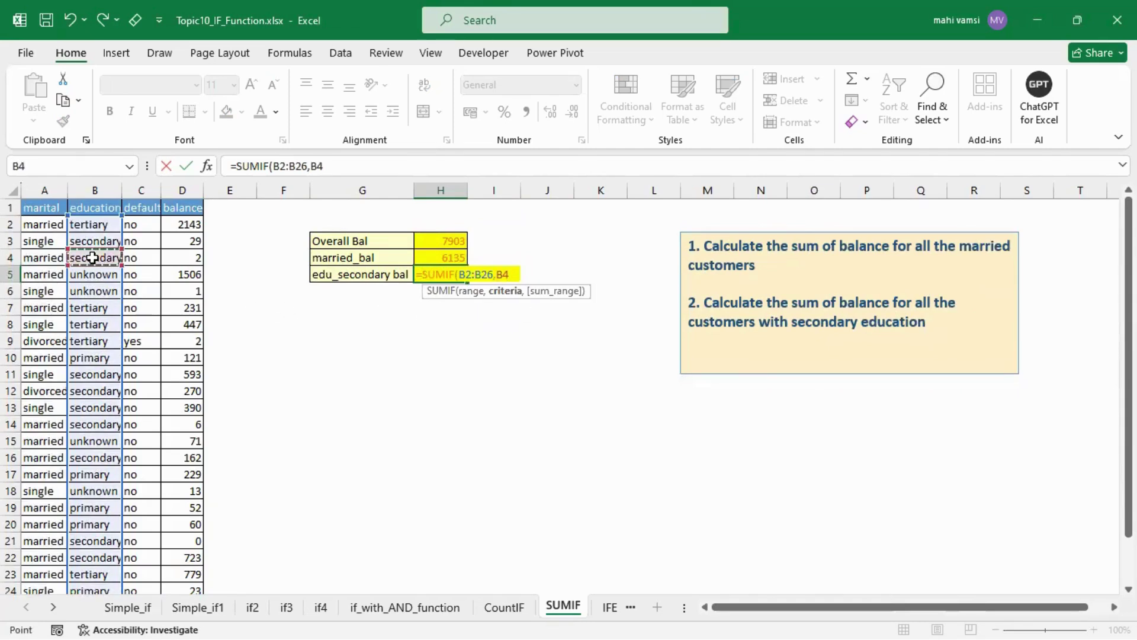
type(",")
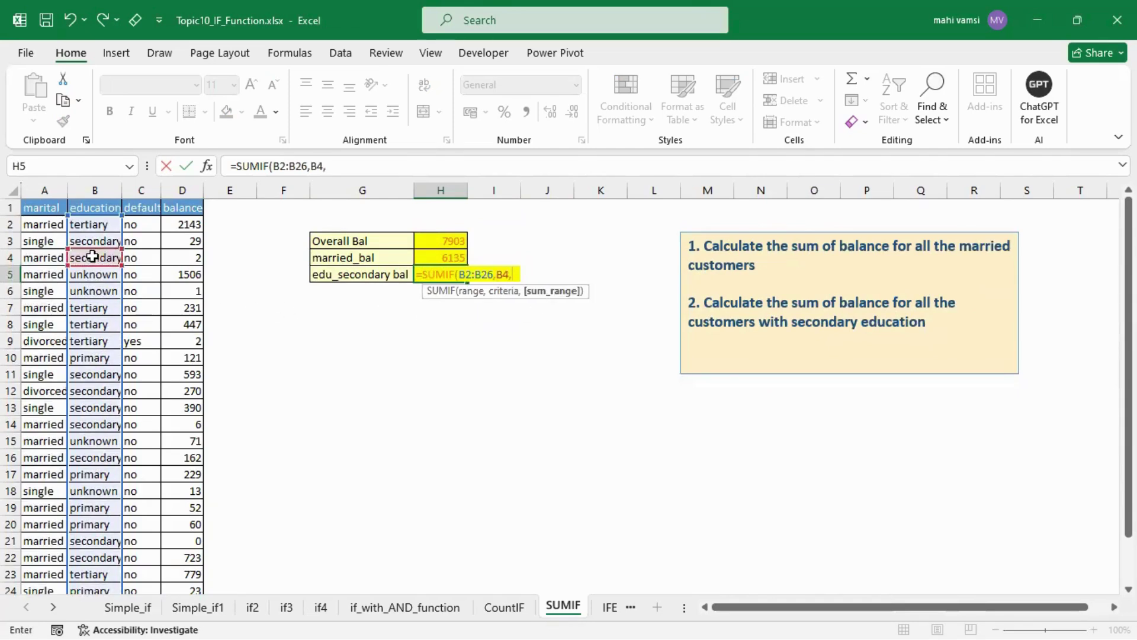
left_click(185, 223)
key("ctrl+shift+Down")
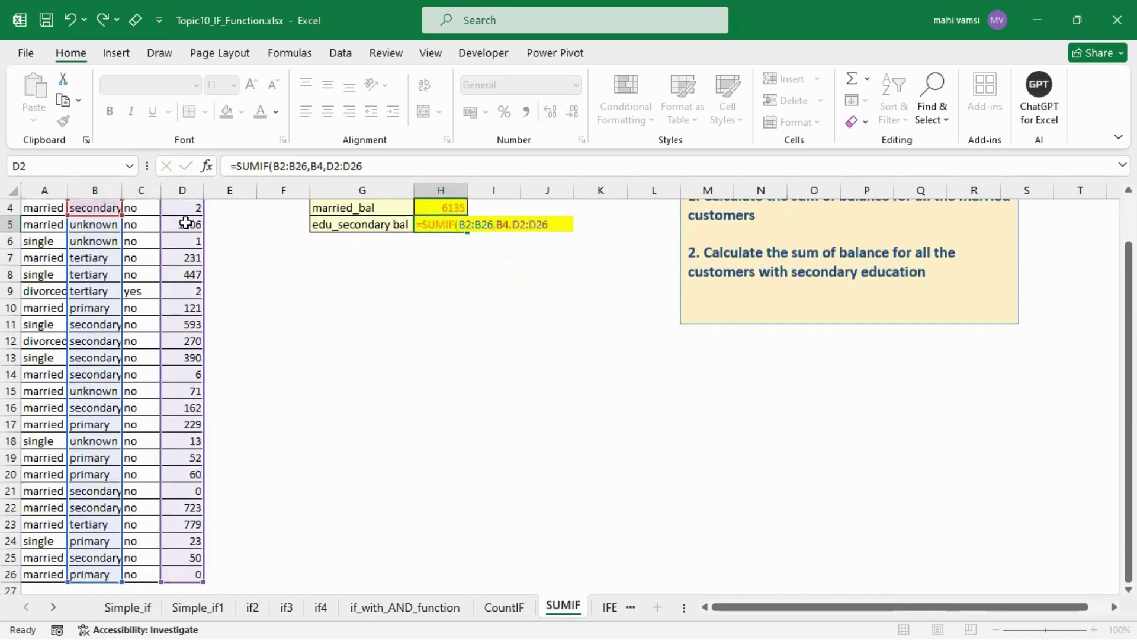
key("Return")
scroll(484, 292, "up", 1)
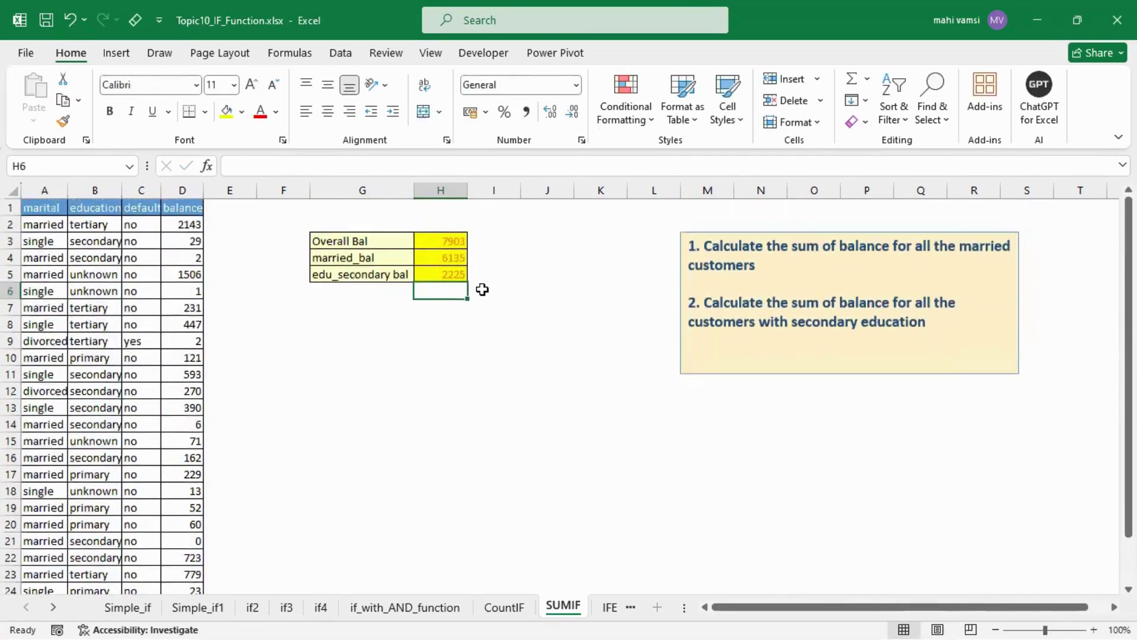
Step: Switch to the IFERROR() sheet and examine the existing formulas for Average, Final_Average and marital_unknown_bal
left_click(606, 608)
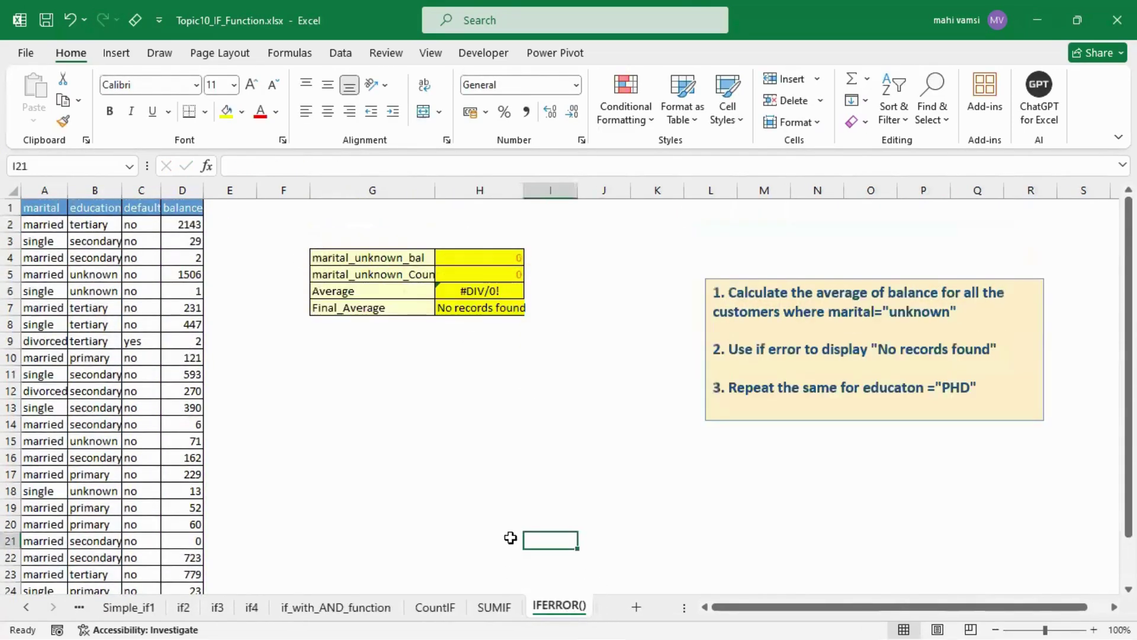
left_click(452, 290)
left_click(467, 339)
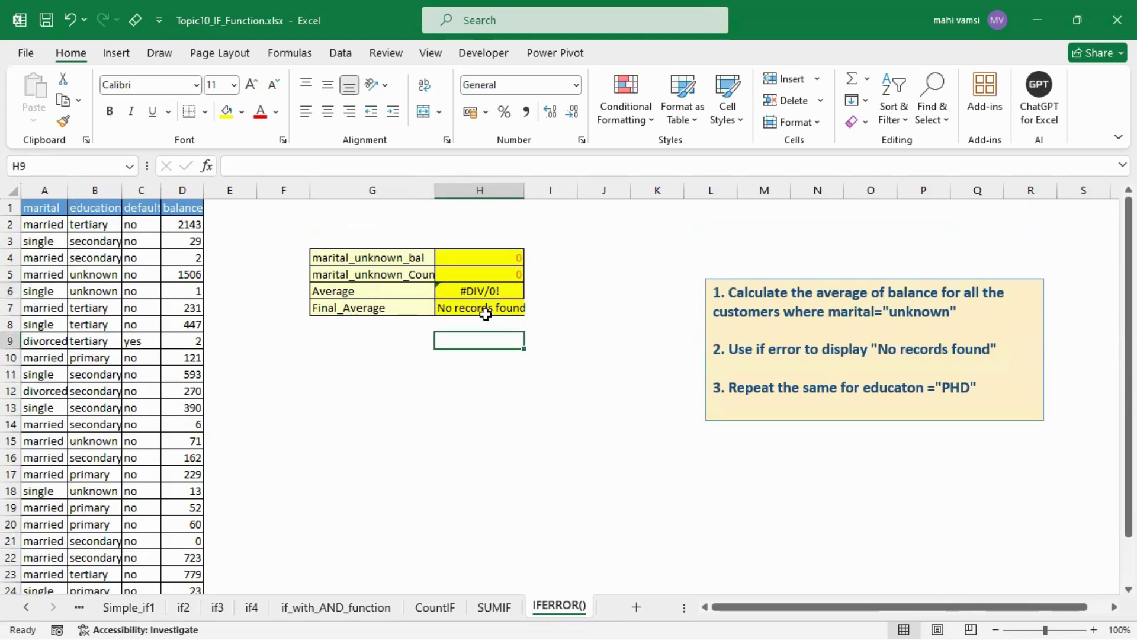
left_click(461, 293)
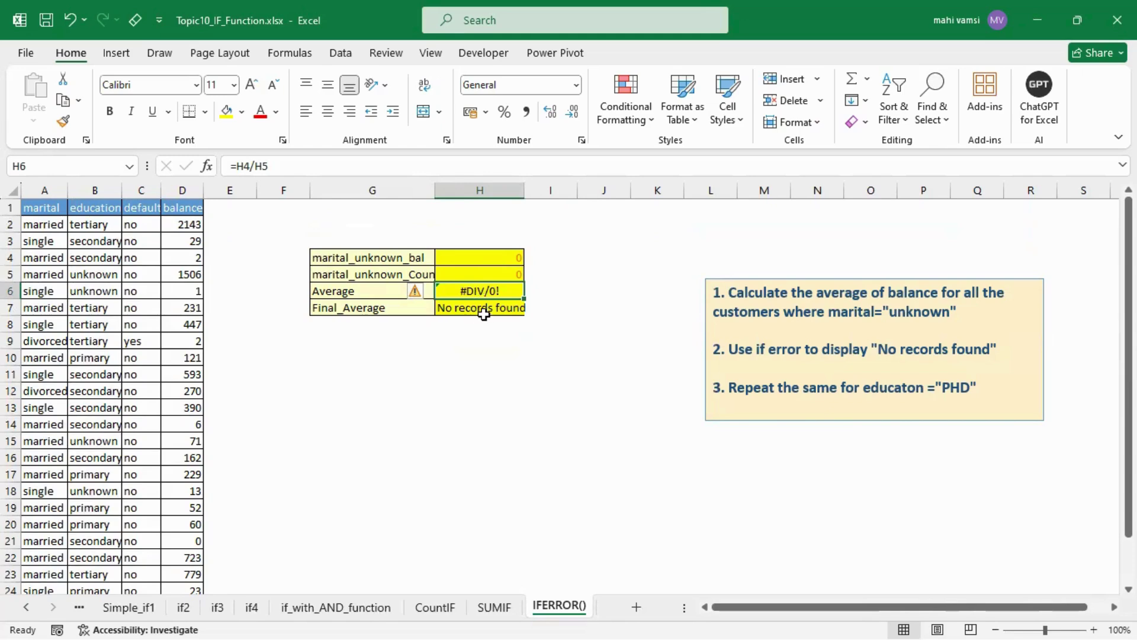
left_click(477, 309)
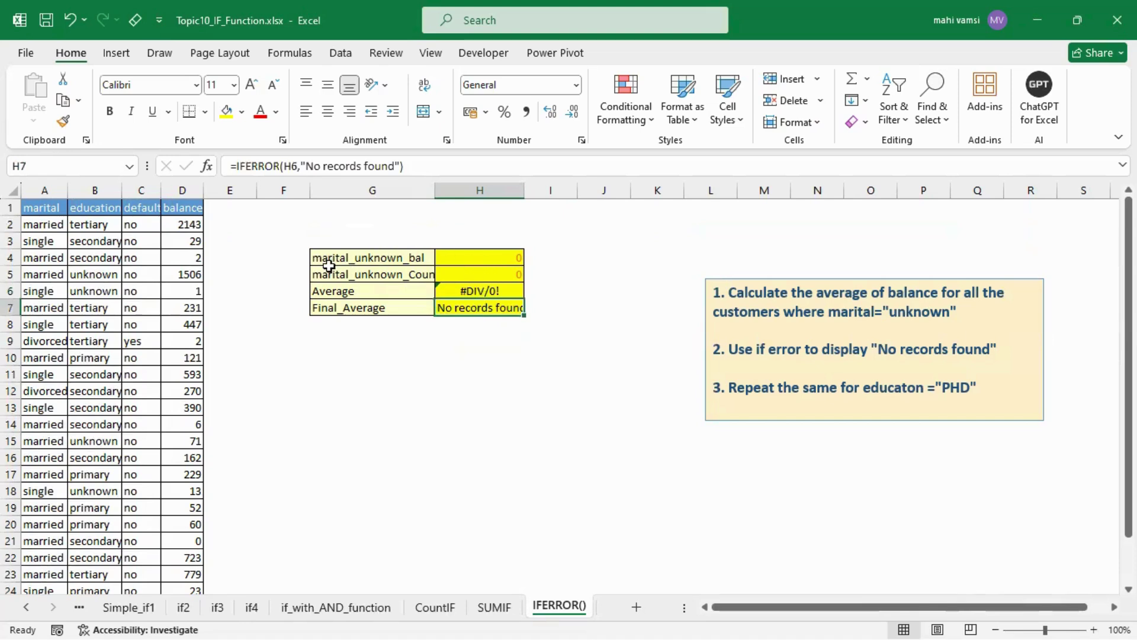
left_click(474, 261)
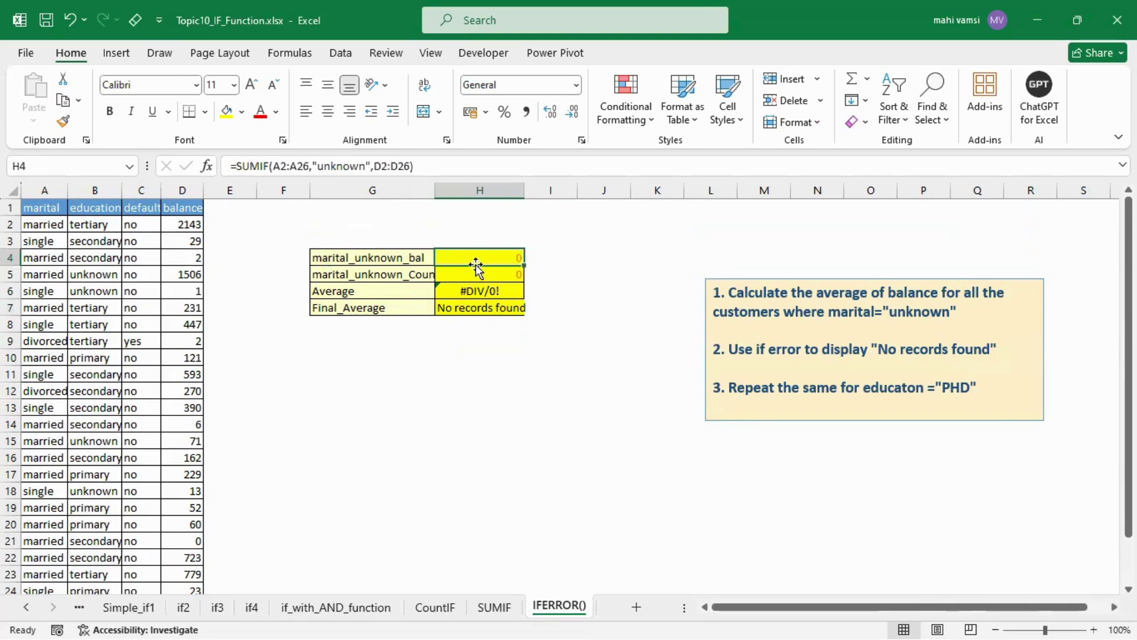
Step: Clear the existing results in H4:H7 and widen column G to fit the marital_unknown_Count label
left_click_drag(480, 261, 478, 313)
key("Delete")
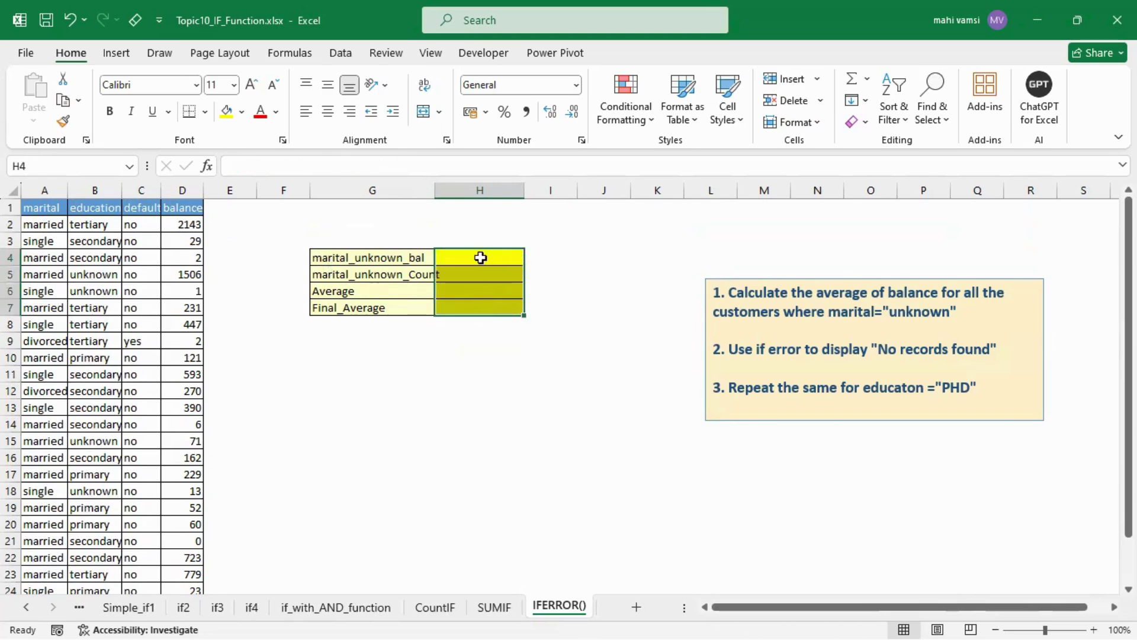
left_click_drag(435, 191, 446, 211)
Step: Calculate marital_unknown_bal in H4 with SUMIF, using range A2:A26, criterion "unknown" and sum range D2:D26
left_click(483, 256)
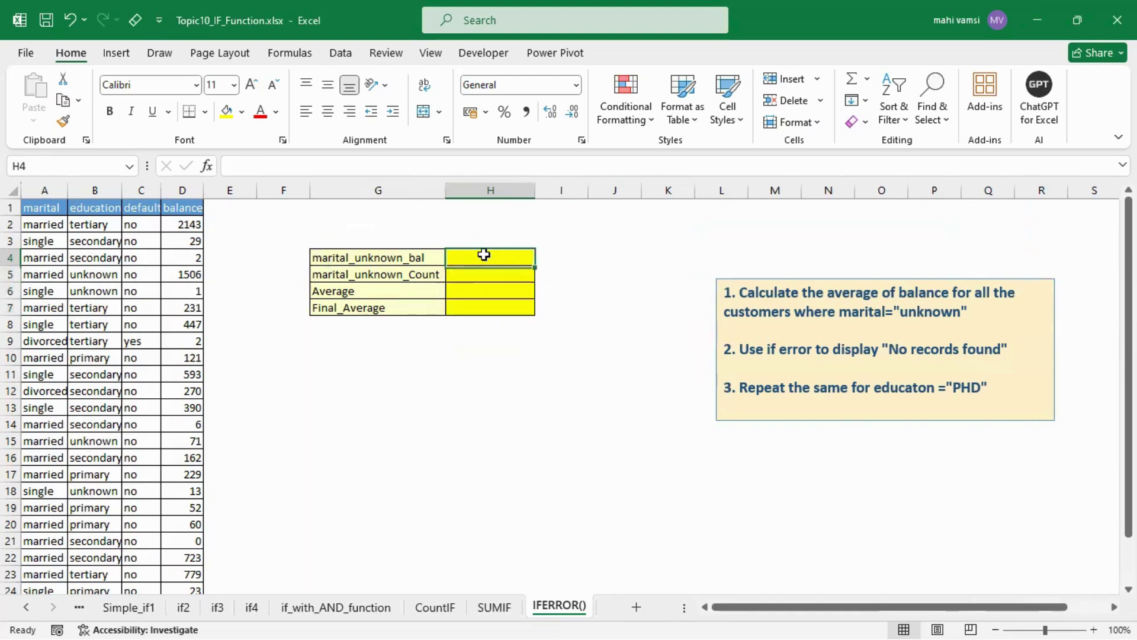
type("=")
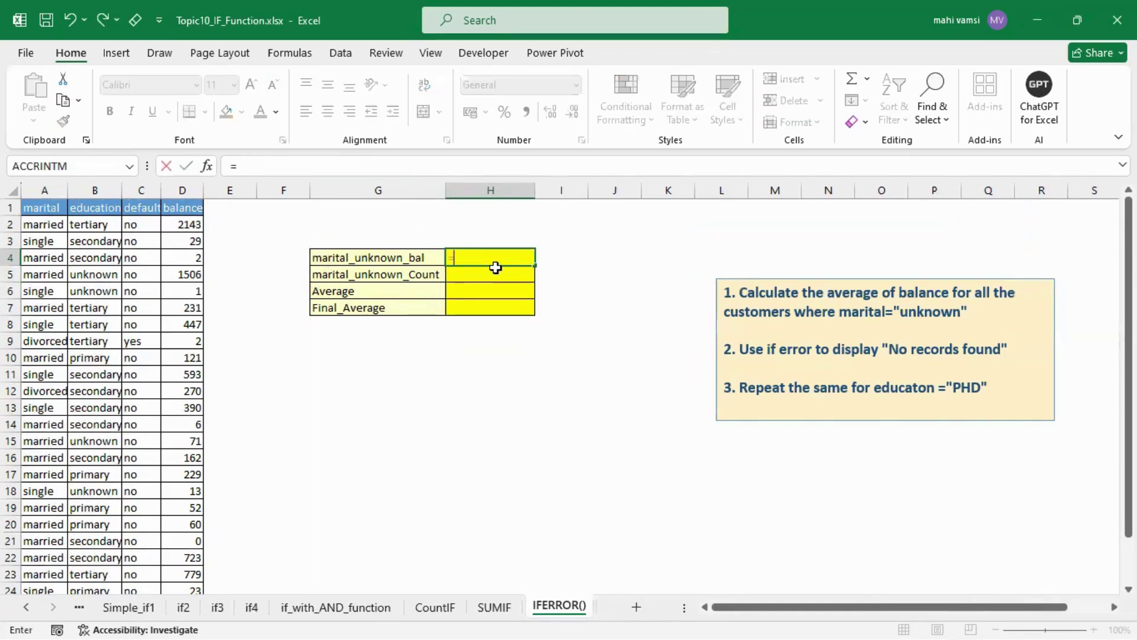
type("sumi")
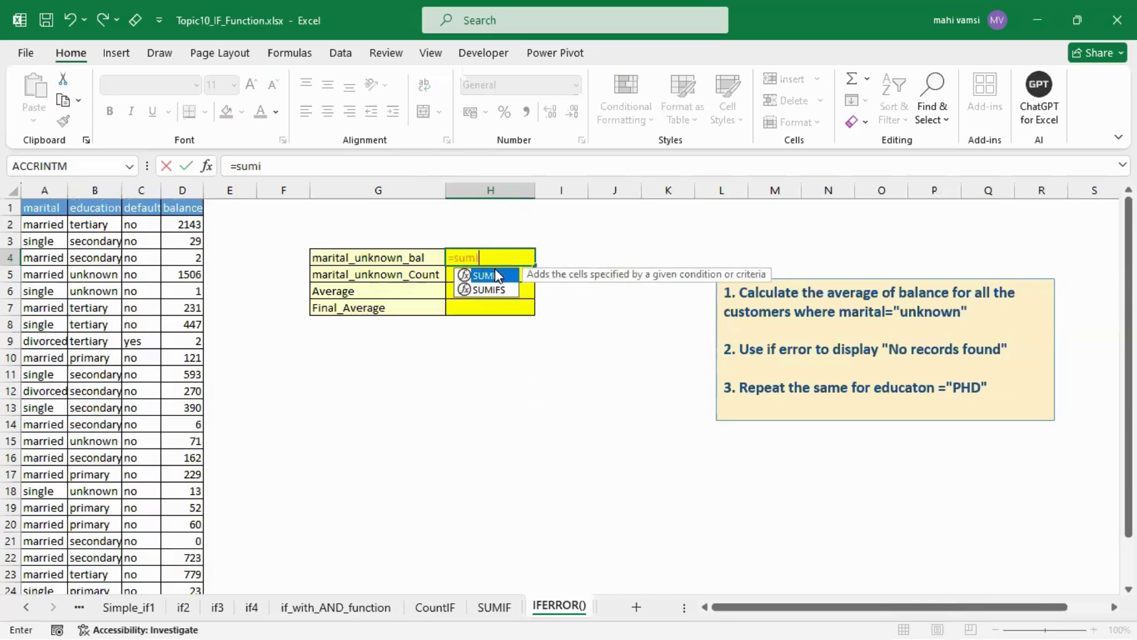
double_click(495, 269)
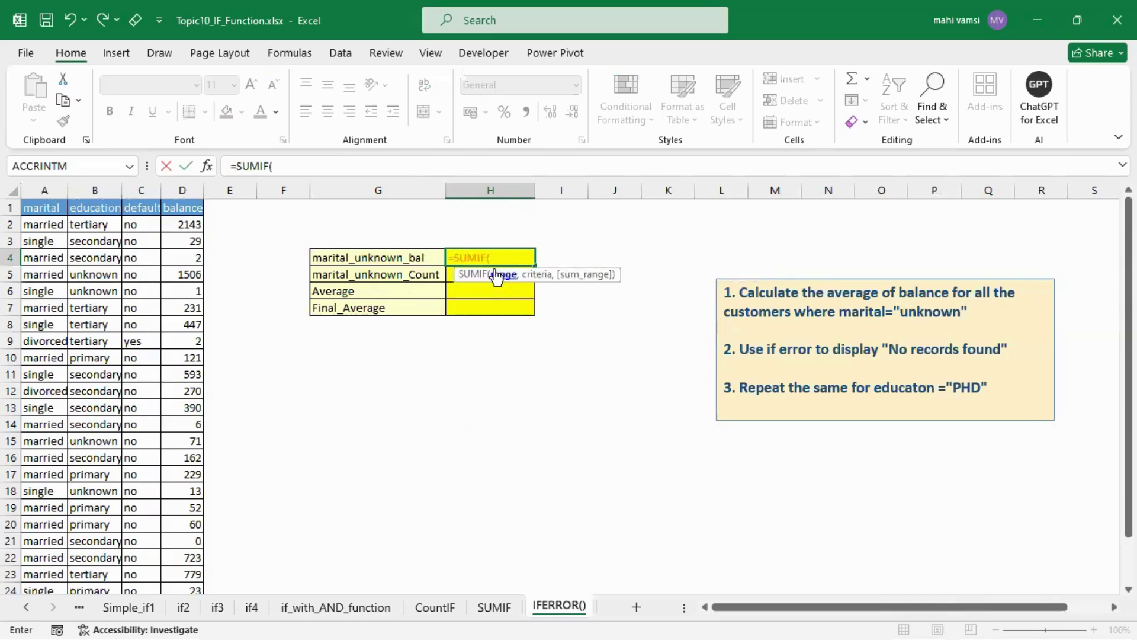
left_click(40, 223)
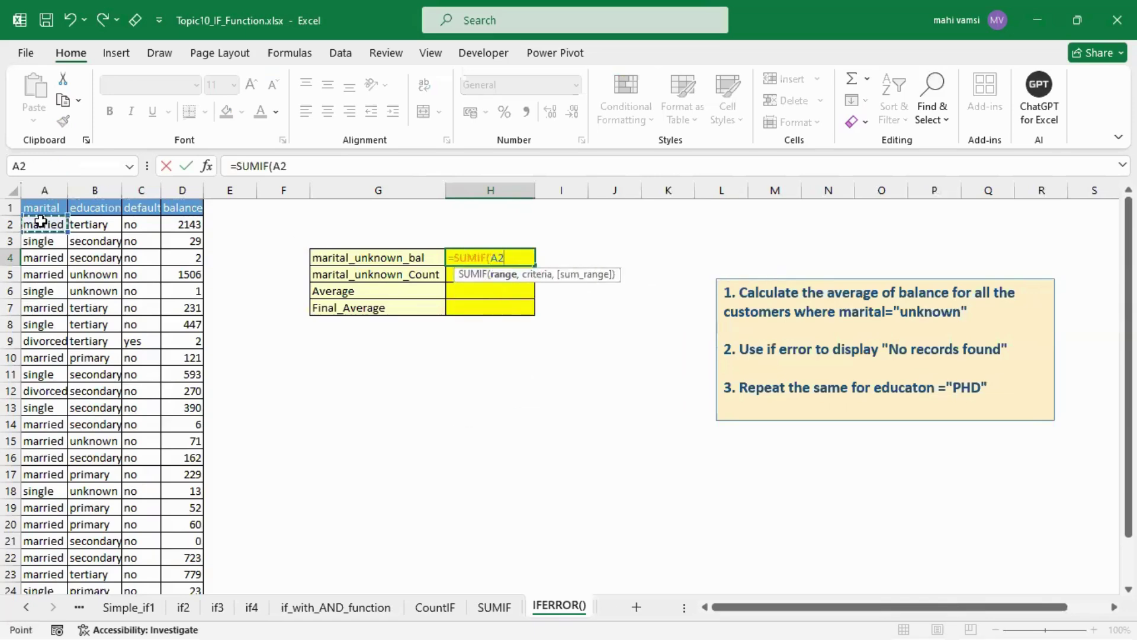
key("ctrl+shift+Down")
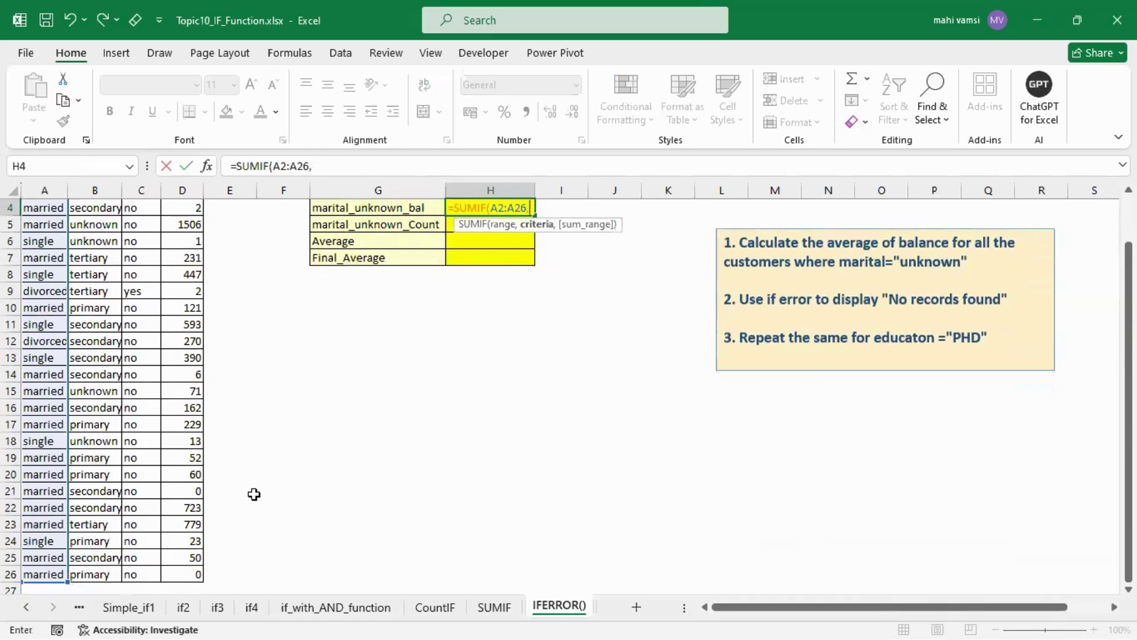
scroll(277, 491, "up", 1)
type("\"")
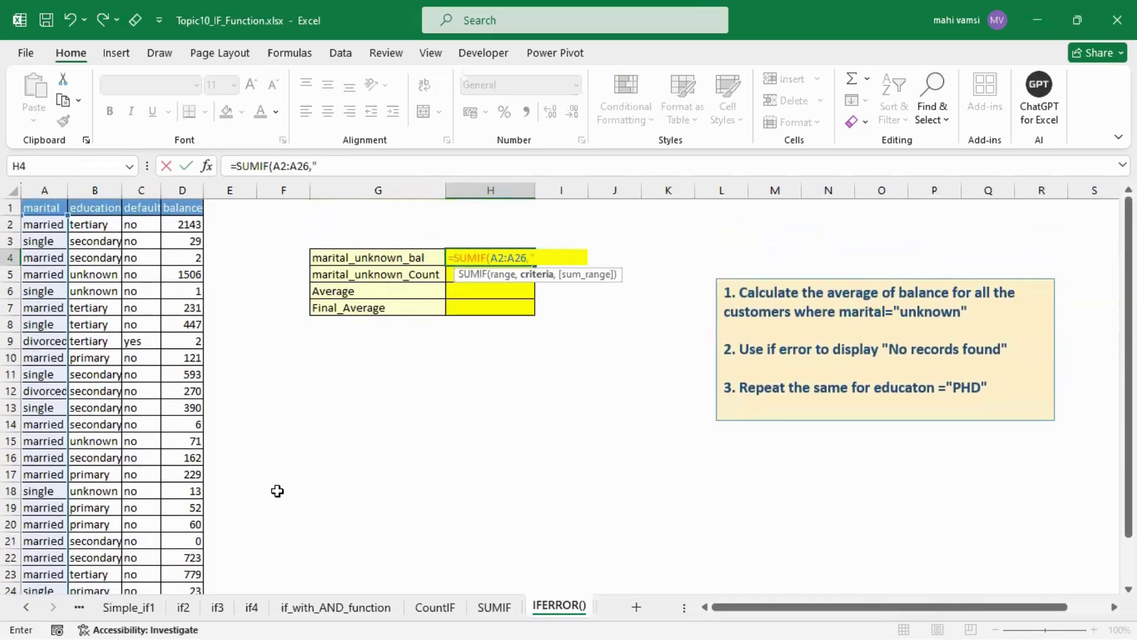
type("unknown\",")
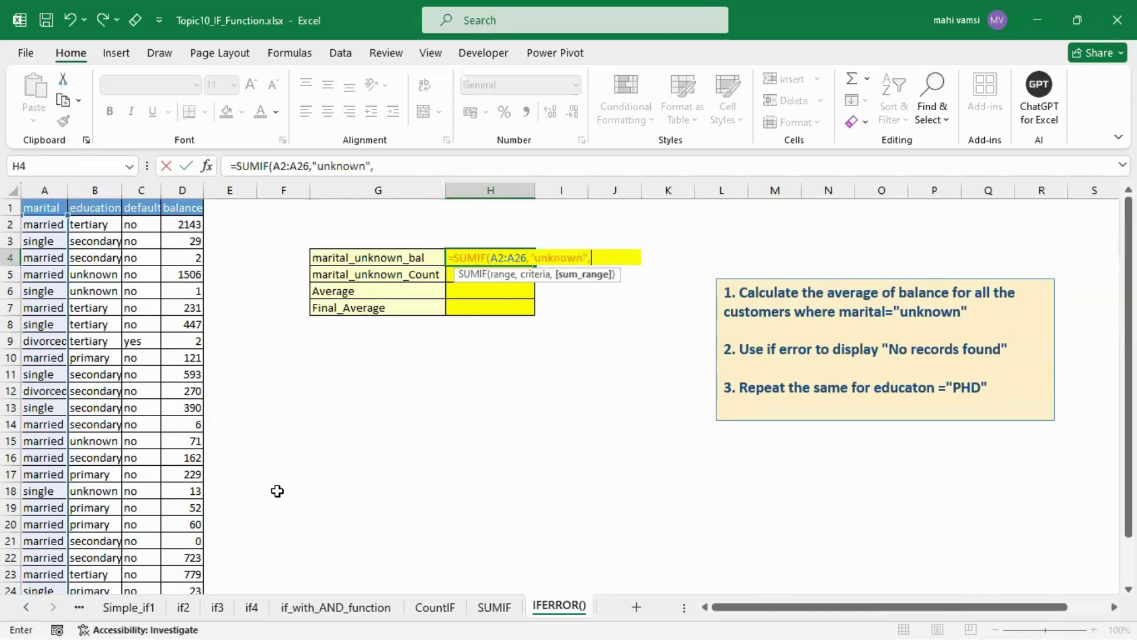
left_click(181, 225)
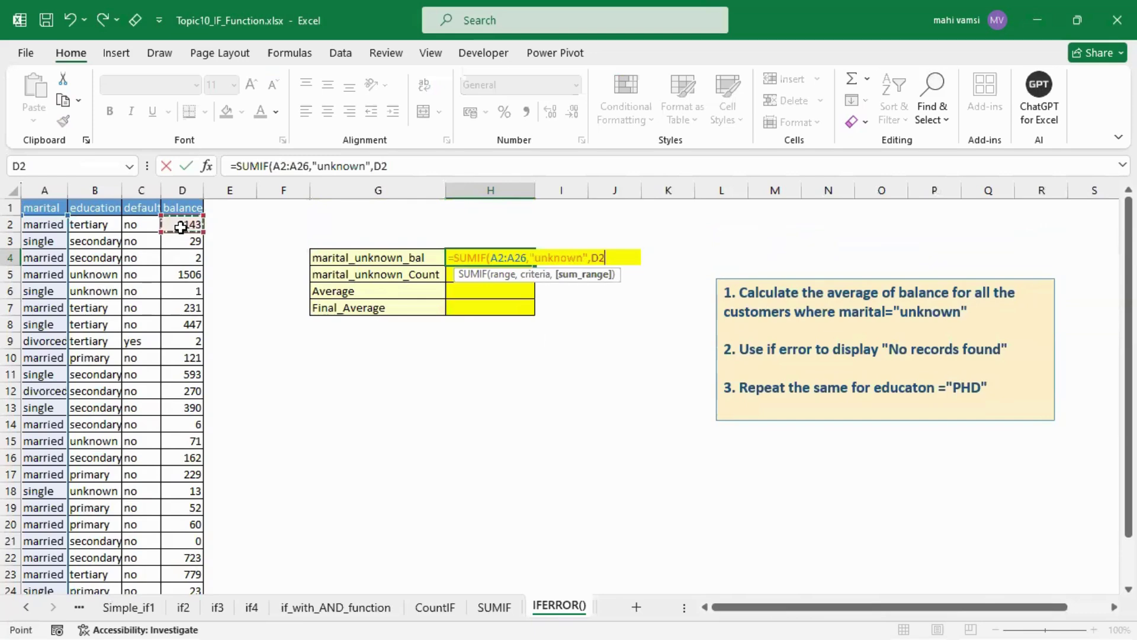
key("ctrl+shift+Down")
key("Return")
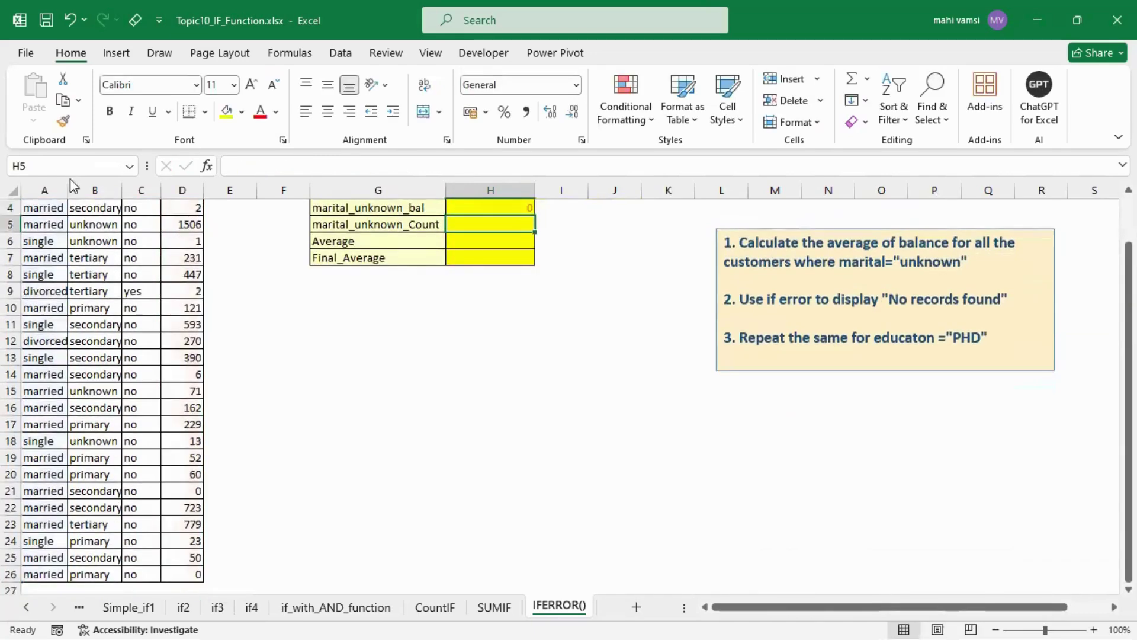
scroll(296, 309, "up", 1)
scroll(295, 309, "up", 1)
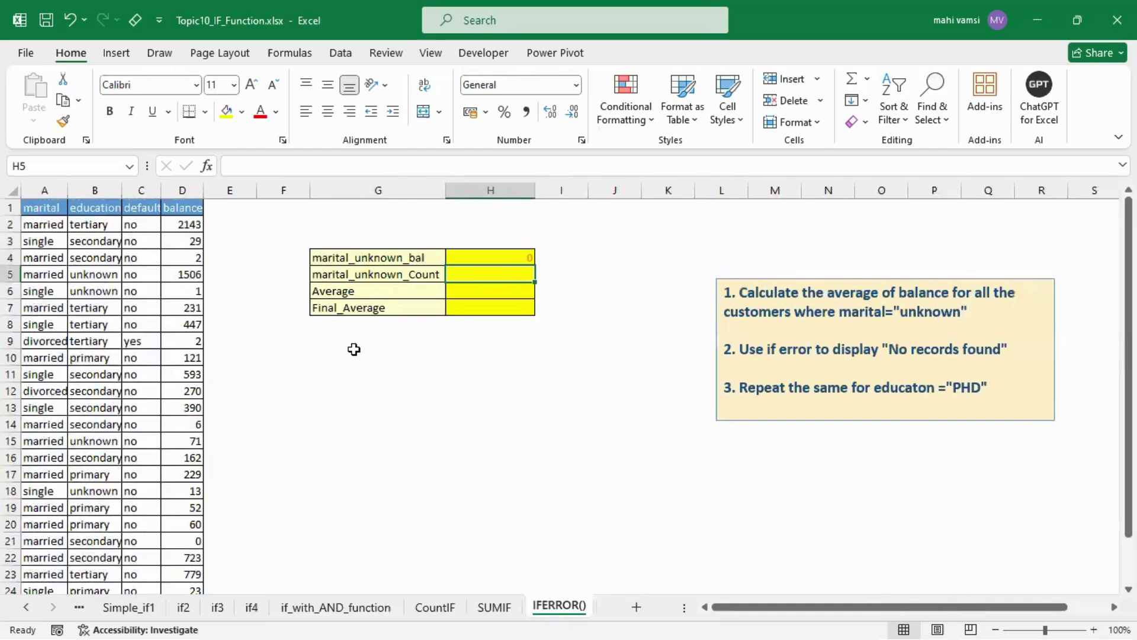
Step: List the distinct marital values from G12 downward with =UNIQUE(A2:A26)
left_click(359, 391)
type("=")
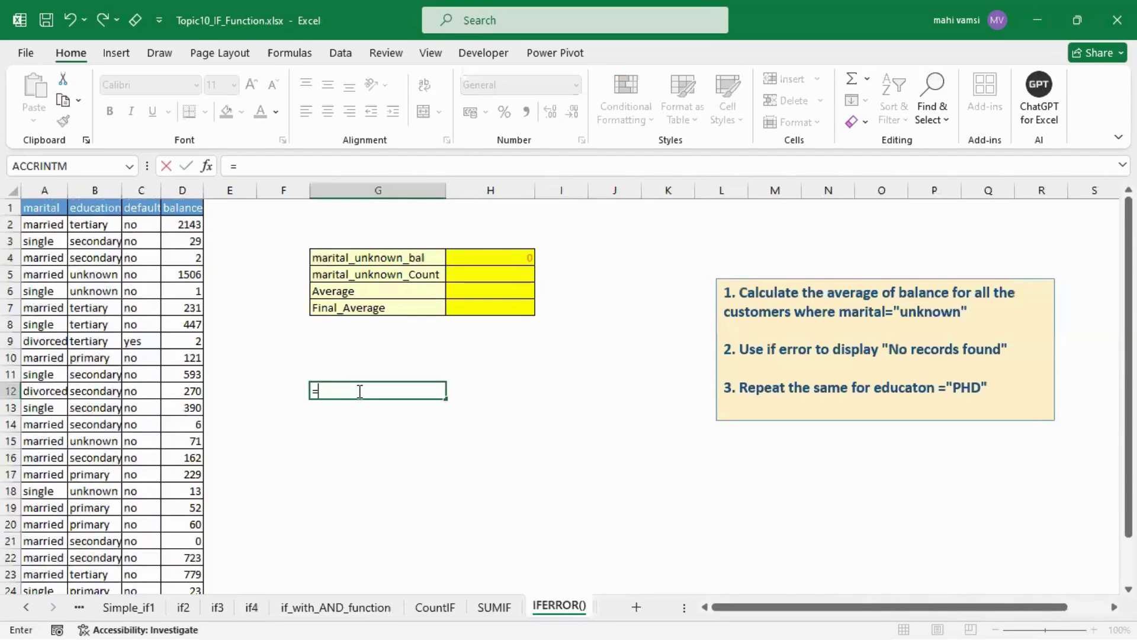
type("uniq")
key("Tab")
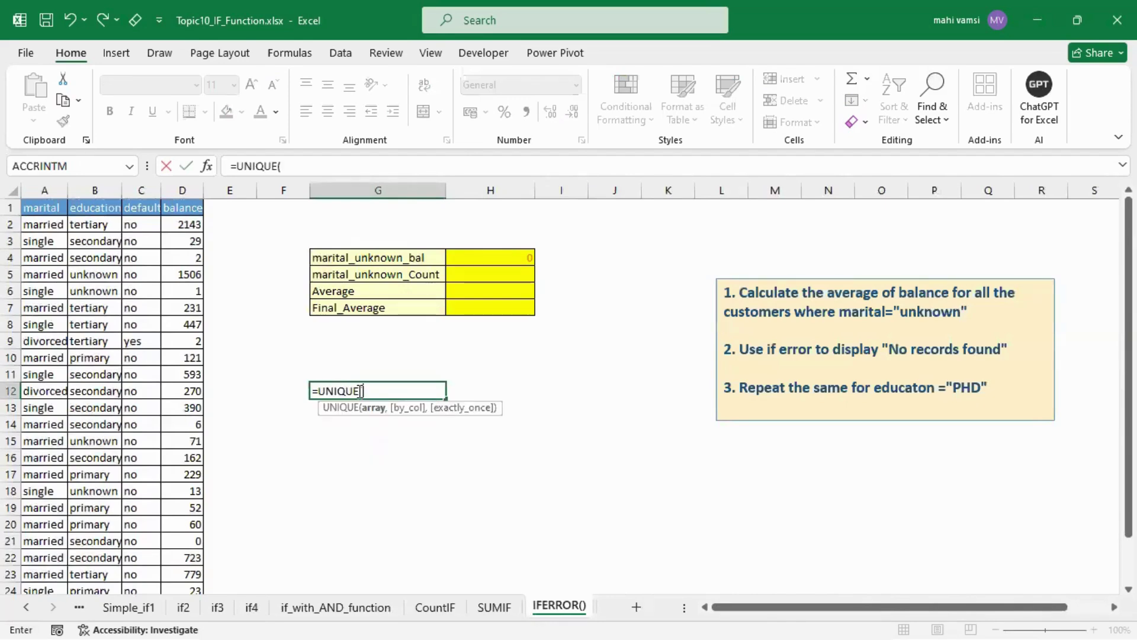
left_click(48, 223)
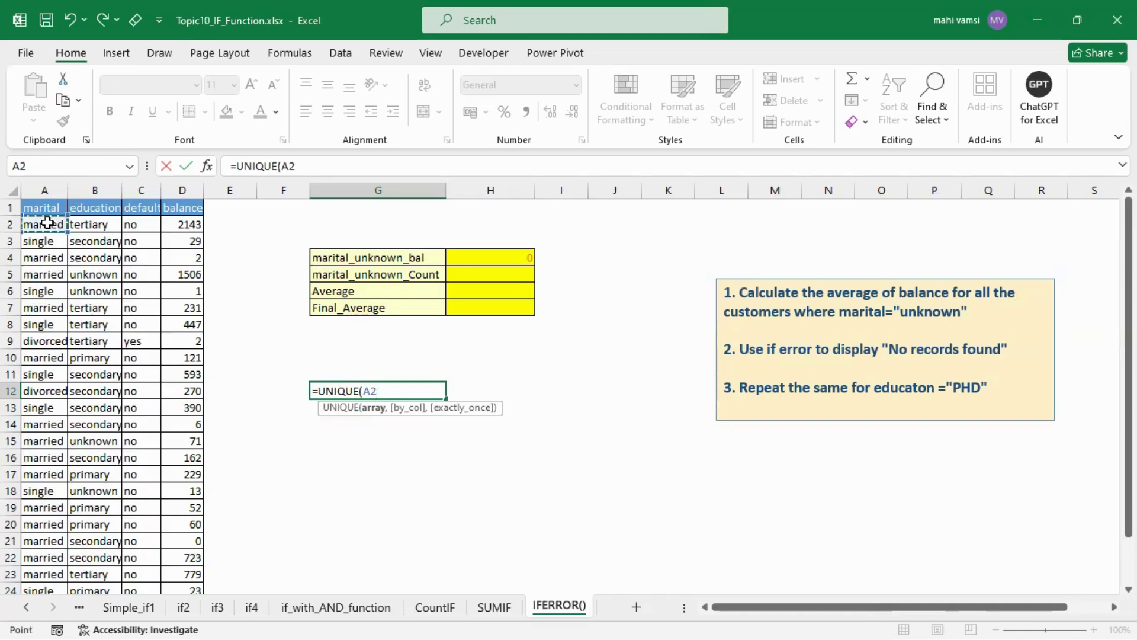
key("ctrl+shift+Down")
key("Return")
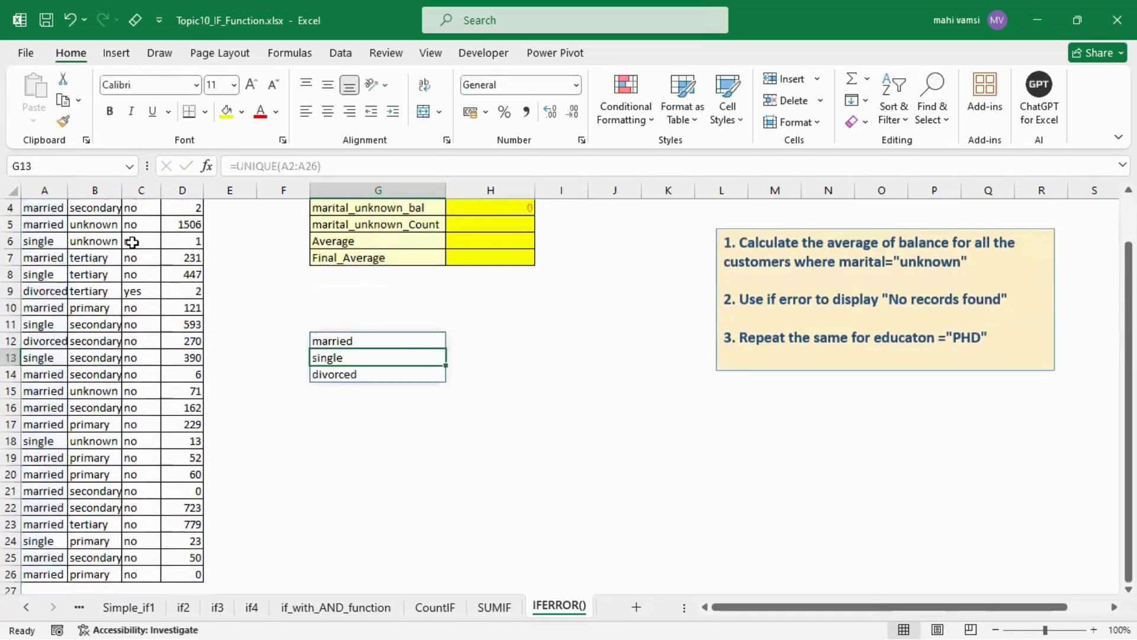
scroll(364, 417, "up", 1)
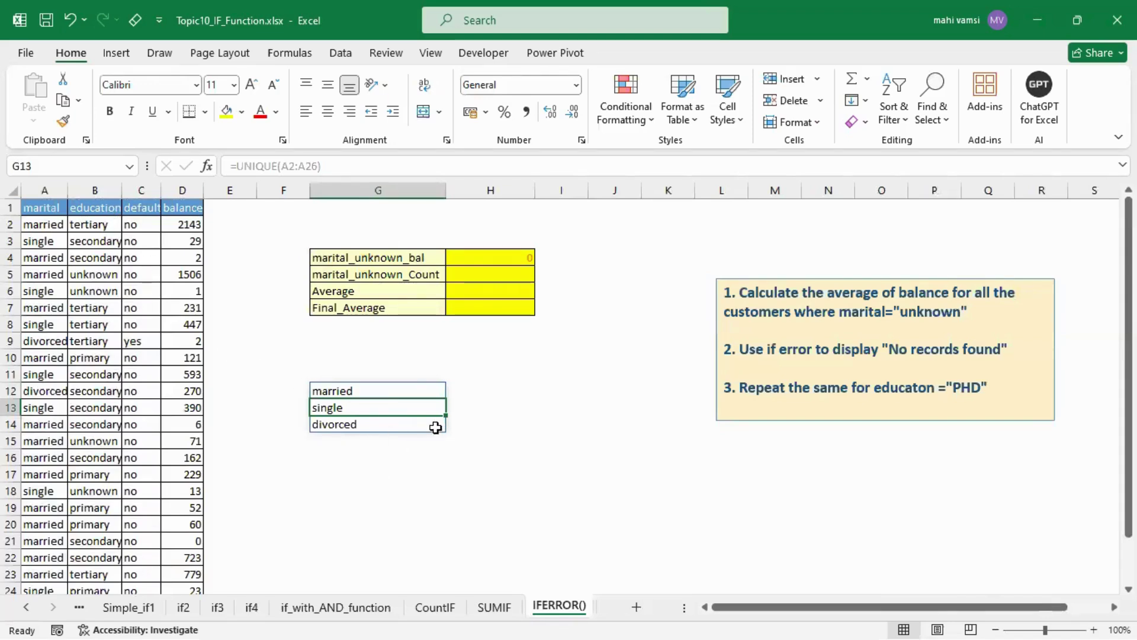
Step: Fill the UNIQUE formula from G12 across to H12 to list the distinct education values
left_click(411, 391)
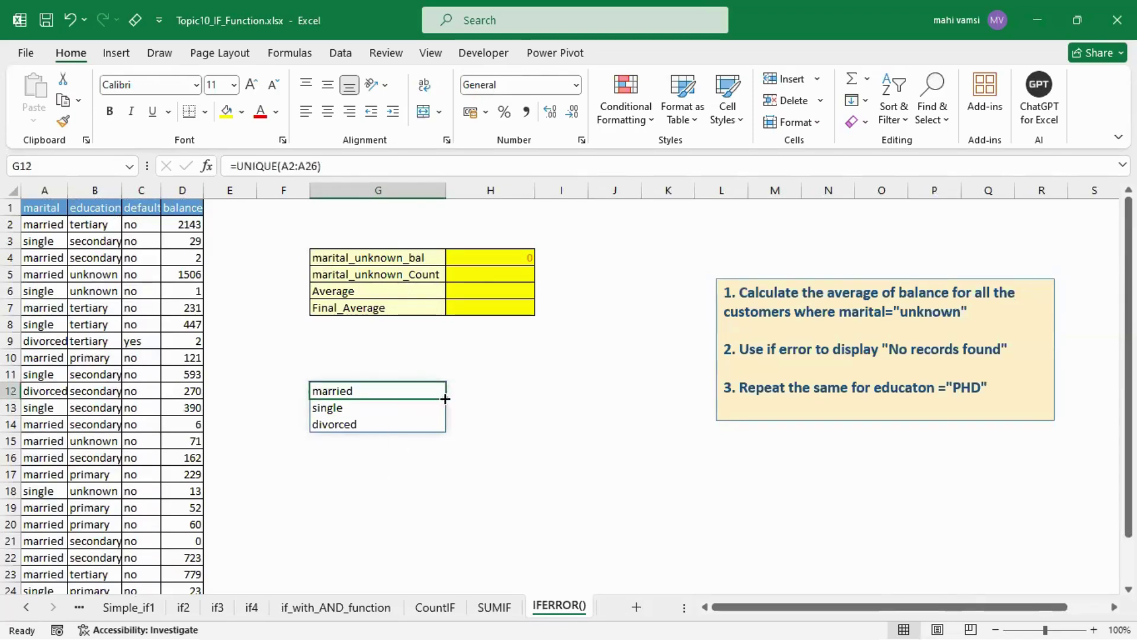
left_click_drag(445, 398, 481, 399)
key("shift+Right")
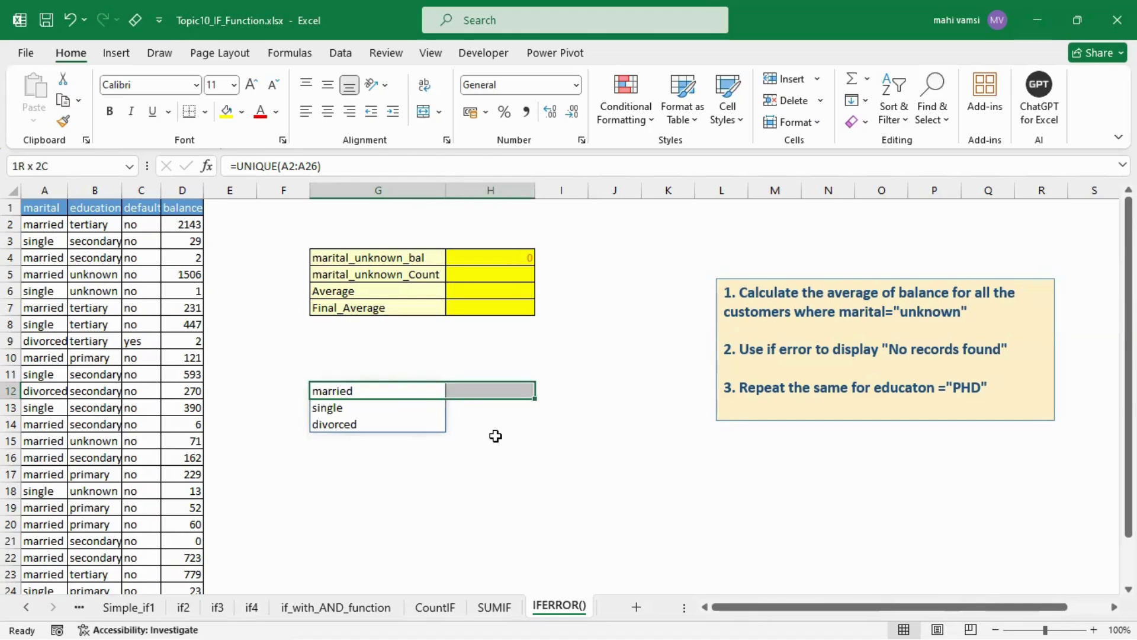
key("ctrl+r")
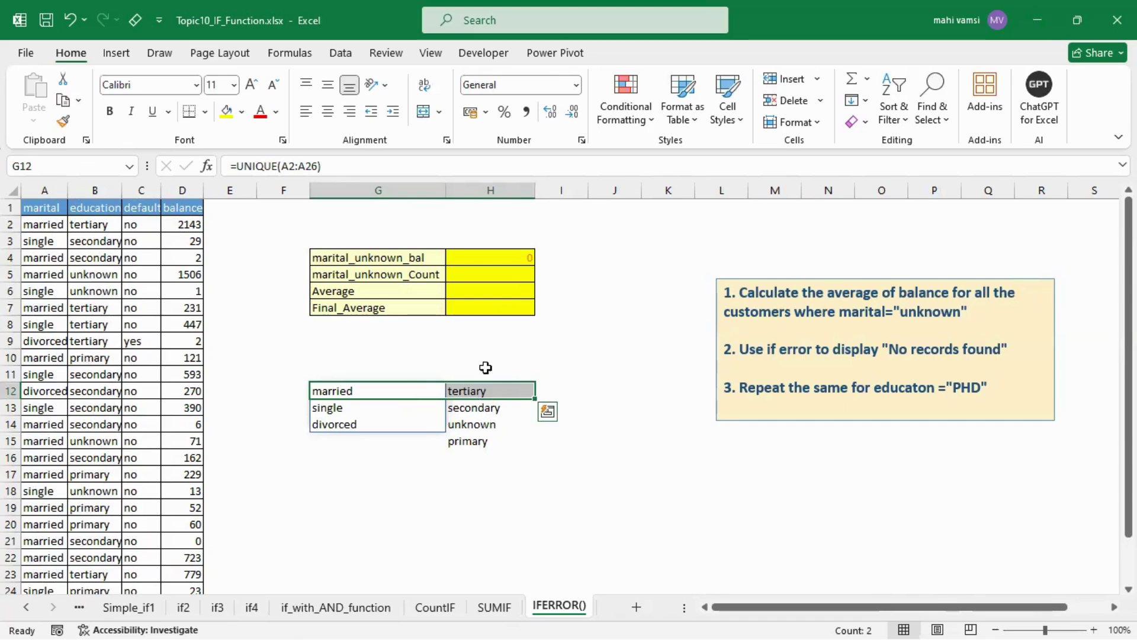
Step: Calculate marital_unknown_Count in H5 with COUNTIF, using range A2:A26 and criterion "unknown"
left_click(485, 275)
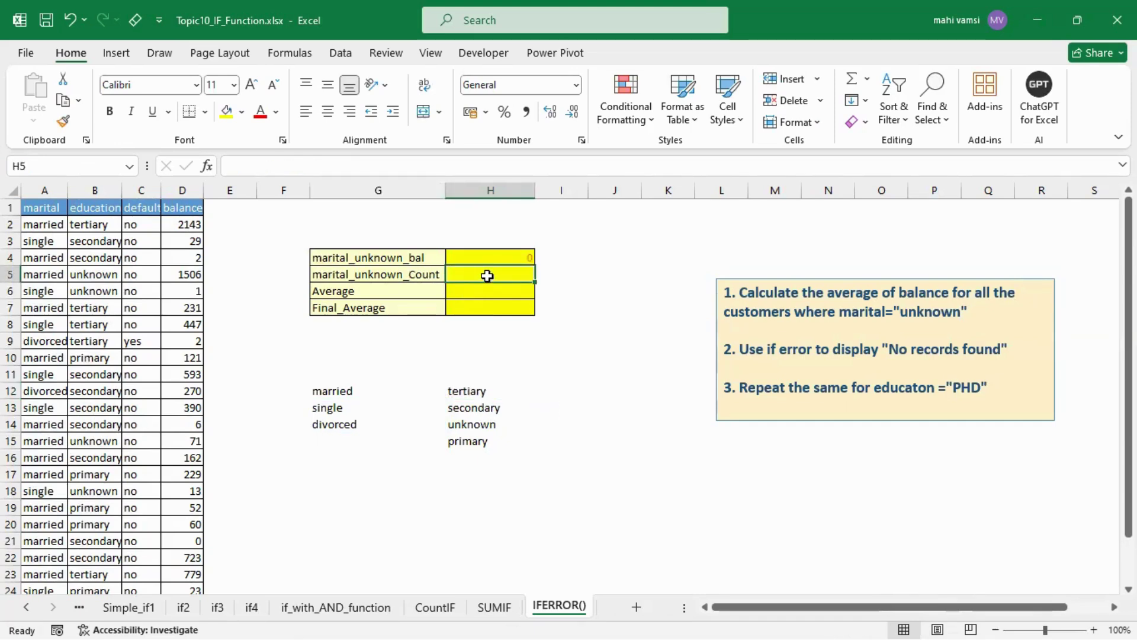
type("=couni")
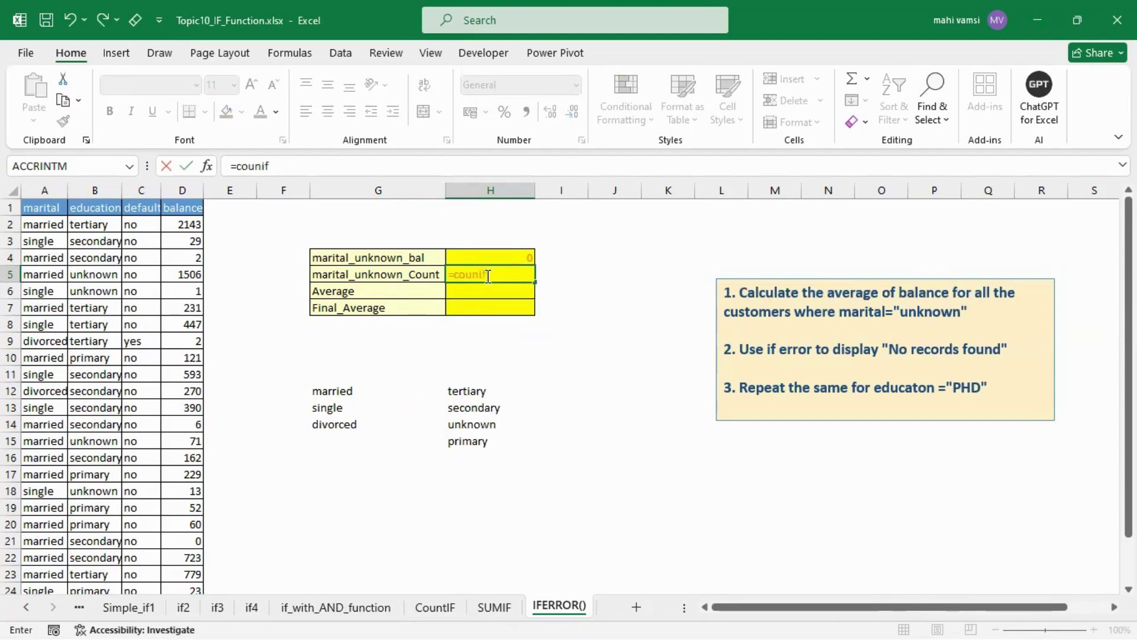
type("f")
key("BackSpace")
key("BackSpace")
key("Down")
key("Down")
key("Down")
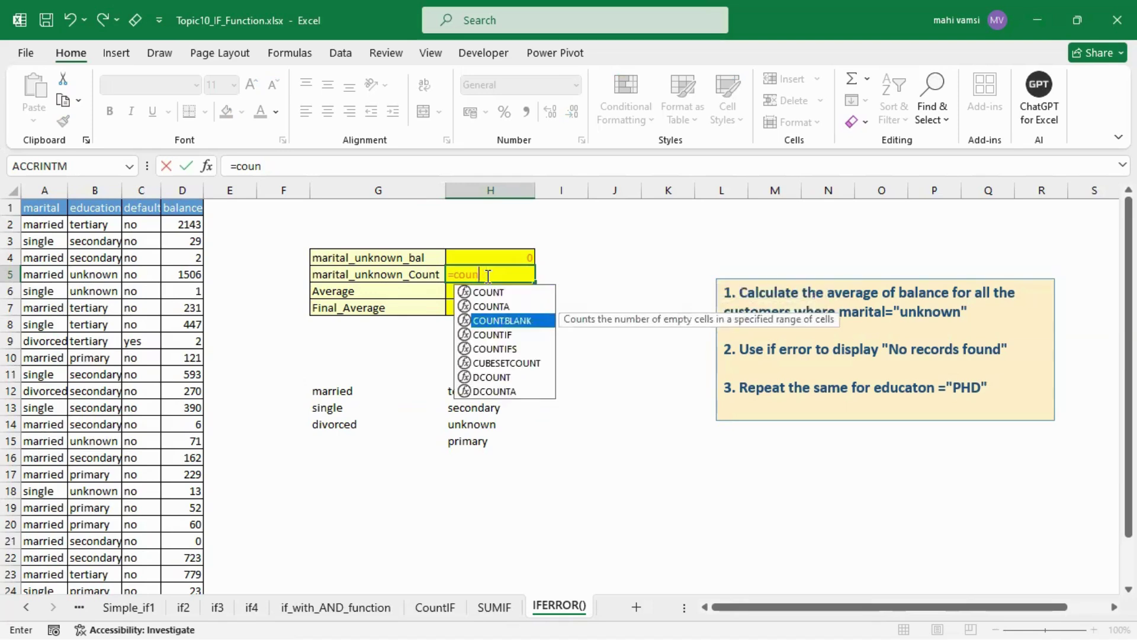
key("Tab")
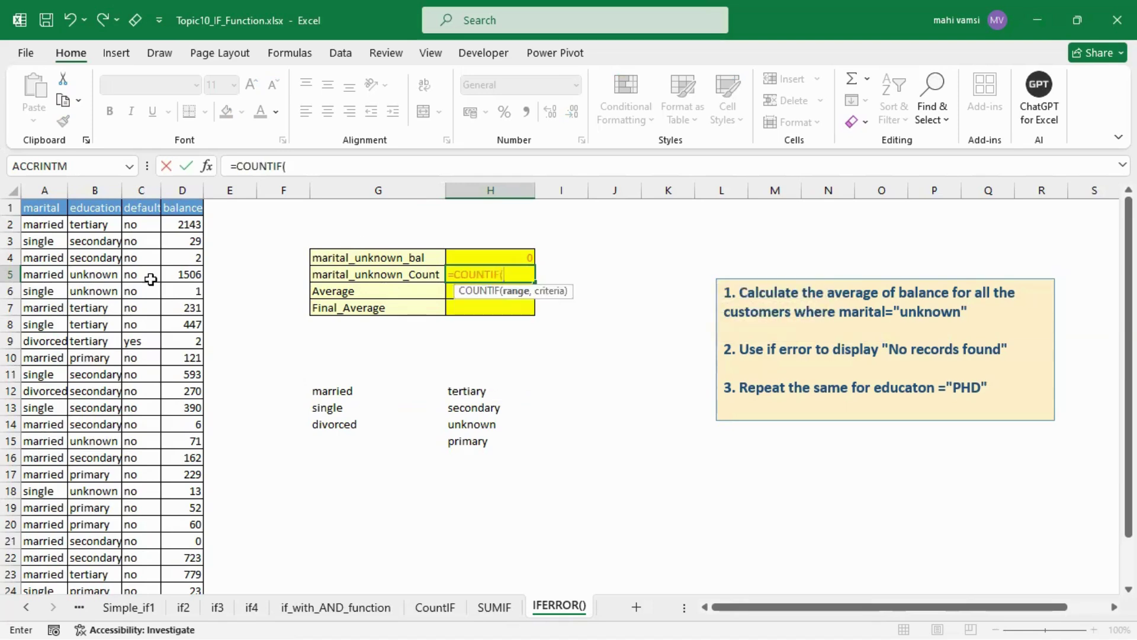
left_click(38, 222)
key("ctrl+shift+Down")
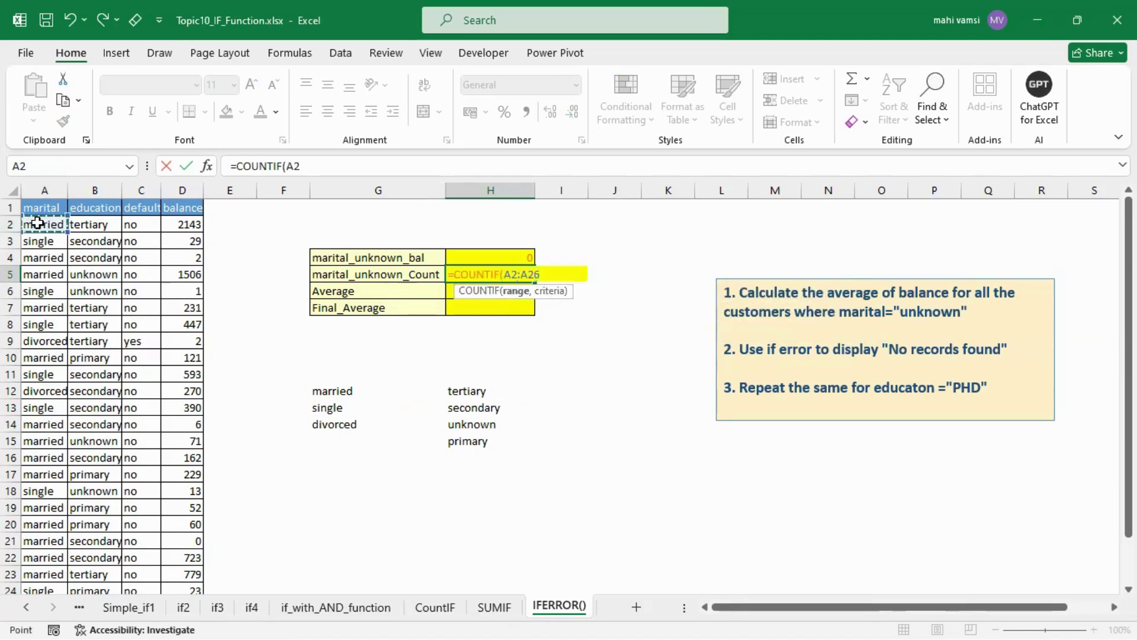
type(",\"u")
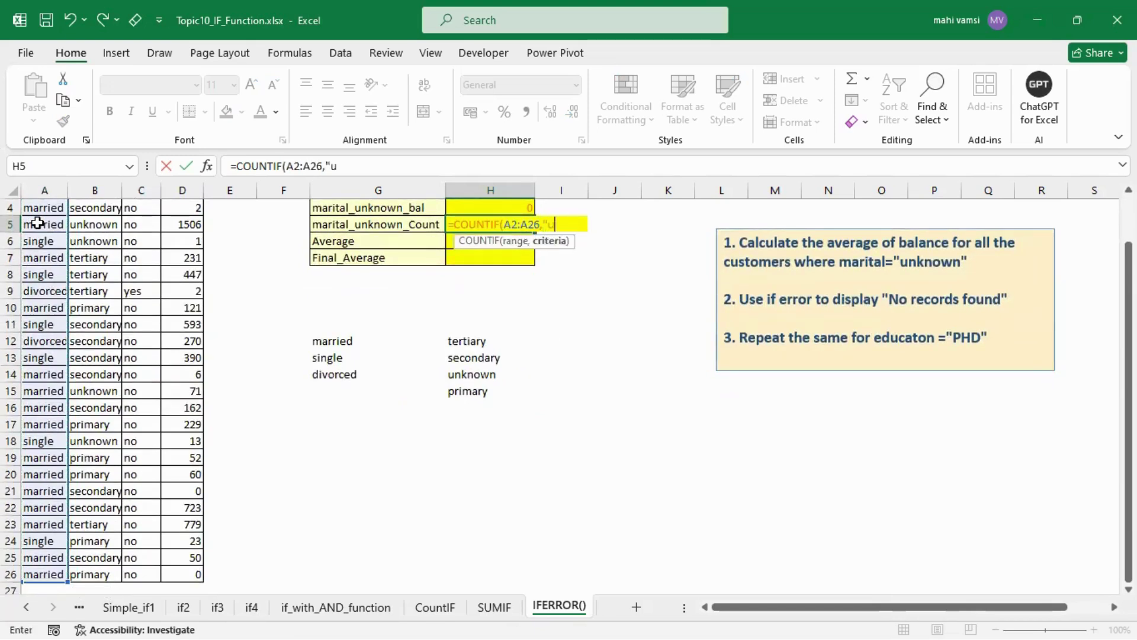
type("nknow")
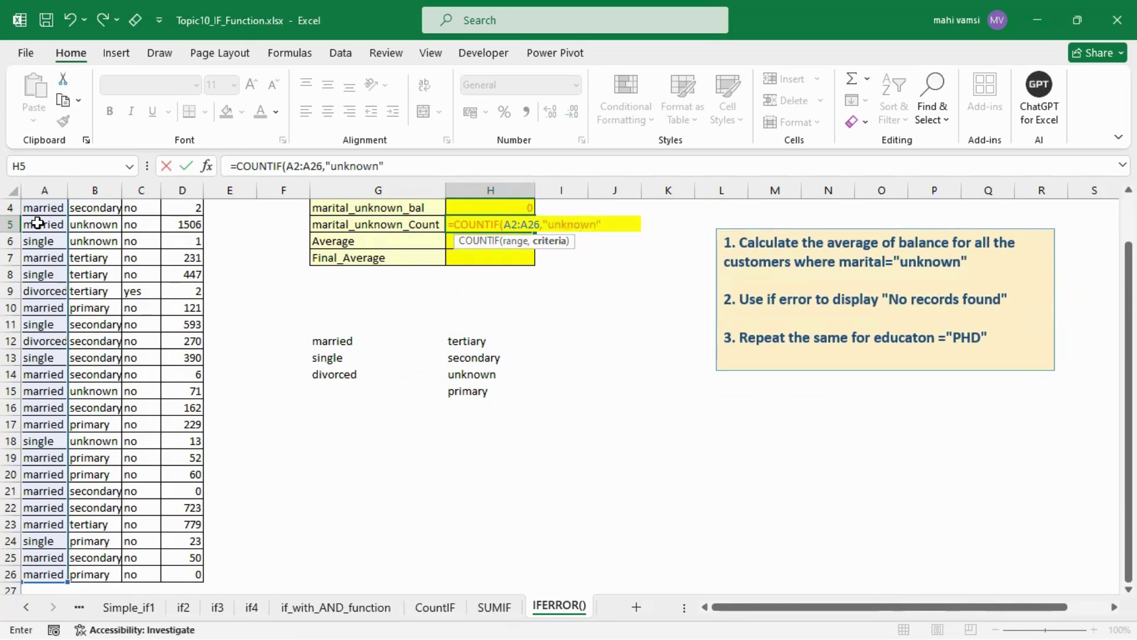
type("n\"")
key("Return")
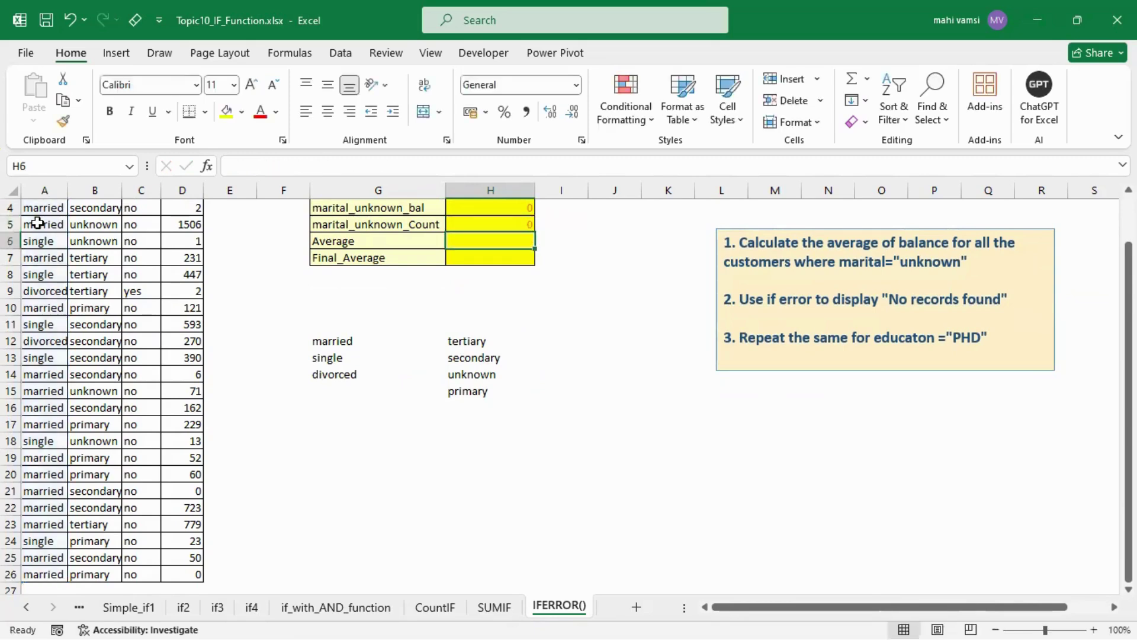
scroll(477, 261, "up", 1)
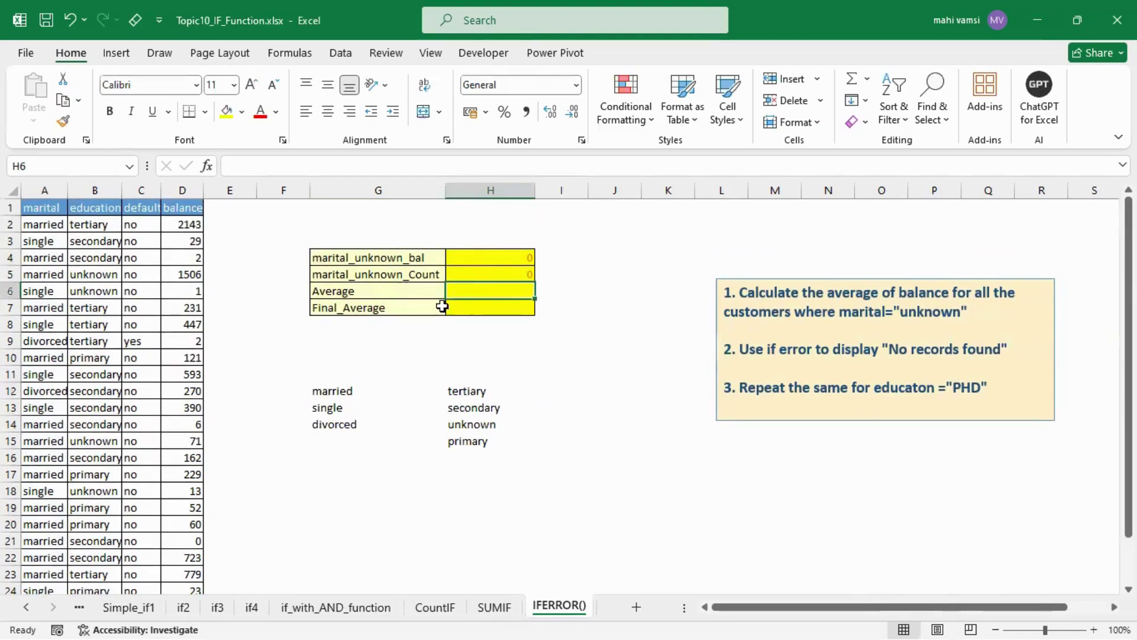
Step: Calculate the Average in H6 by dividing the unknown-marital balance by its count with =H4/H5, and check the formula
left_click_drag(477, 259, 477, 279)
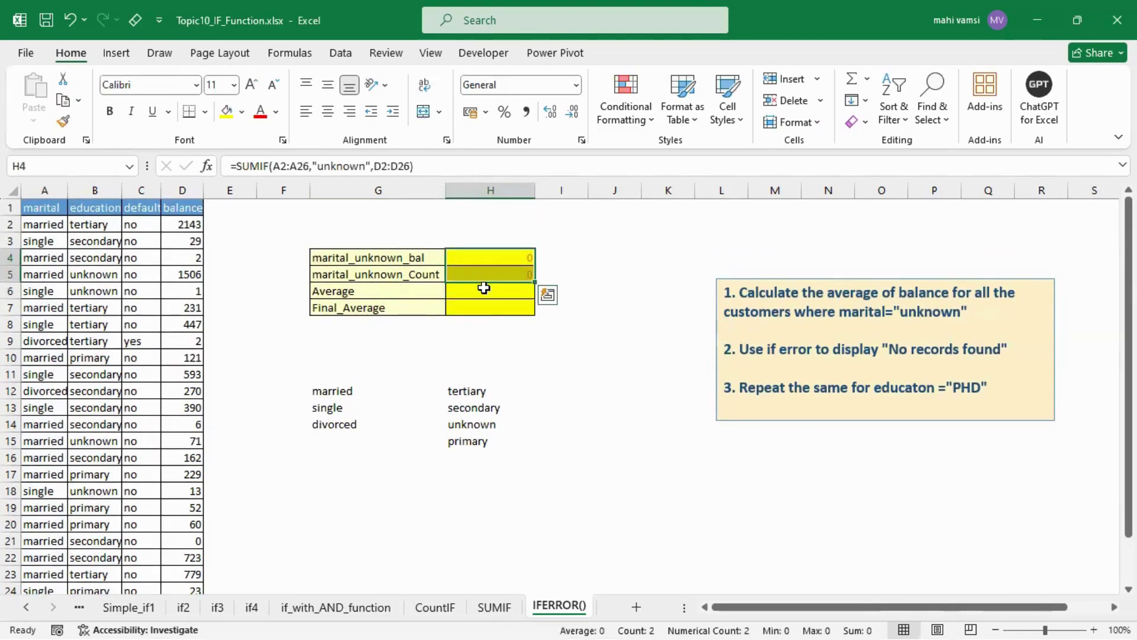
left_click(482, 287)
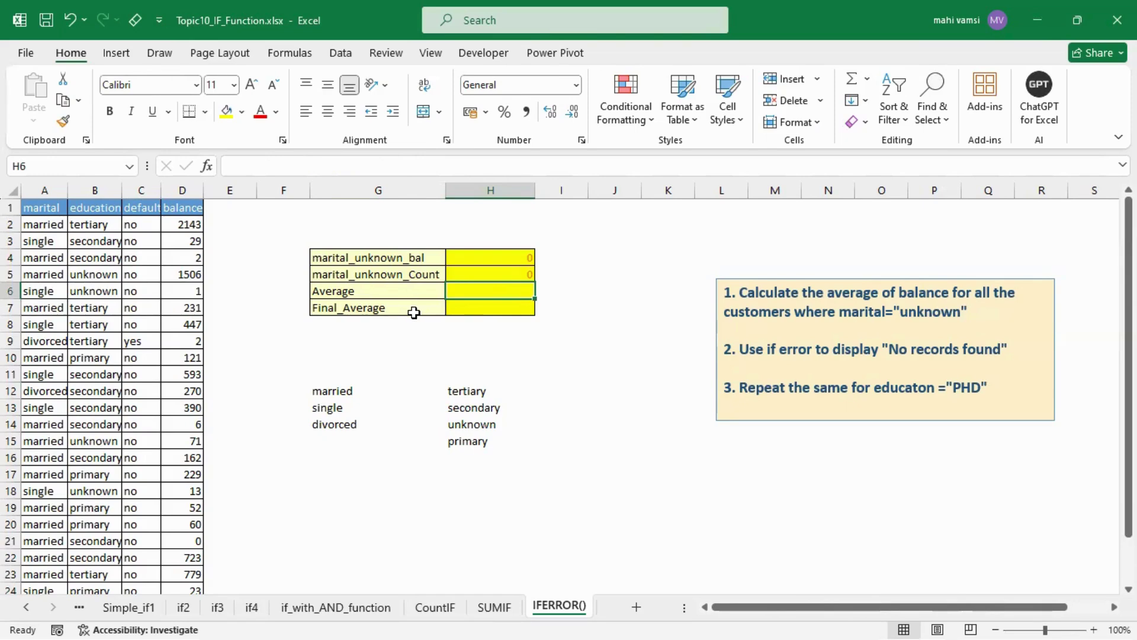
type("=")
left_click(502, 255)
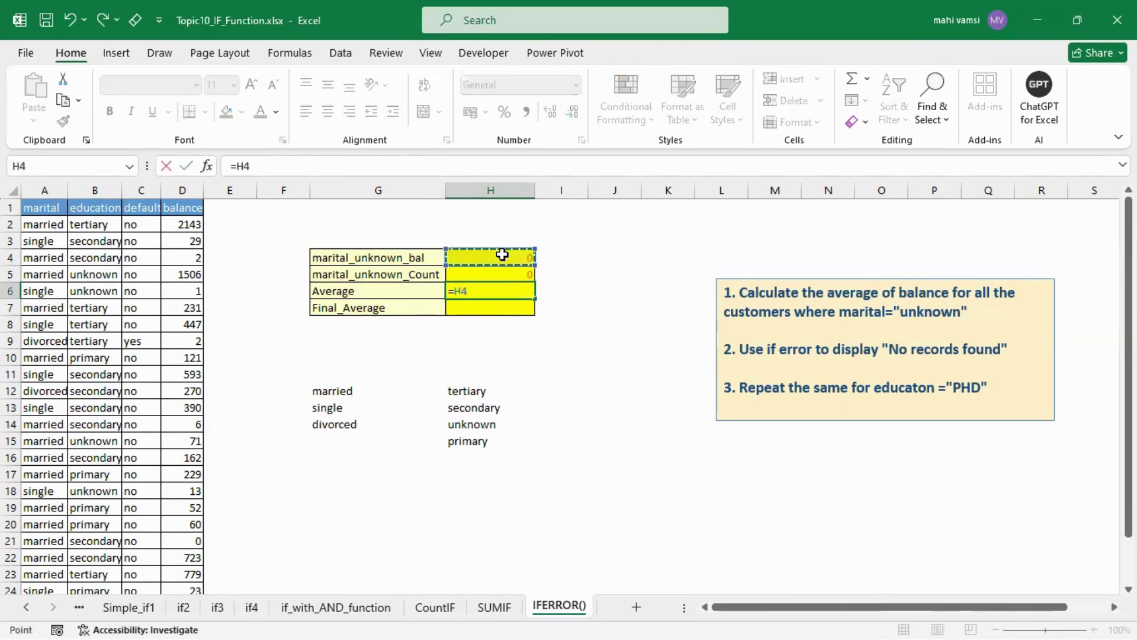
type("/")
left_click(496, 271)
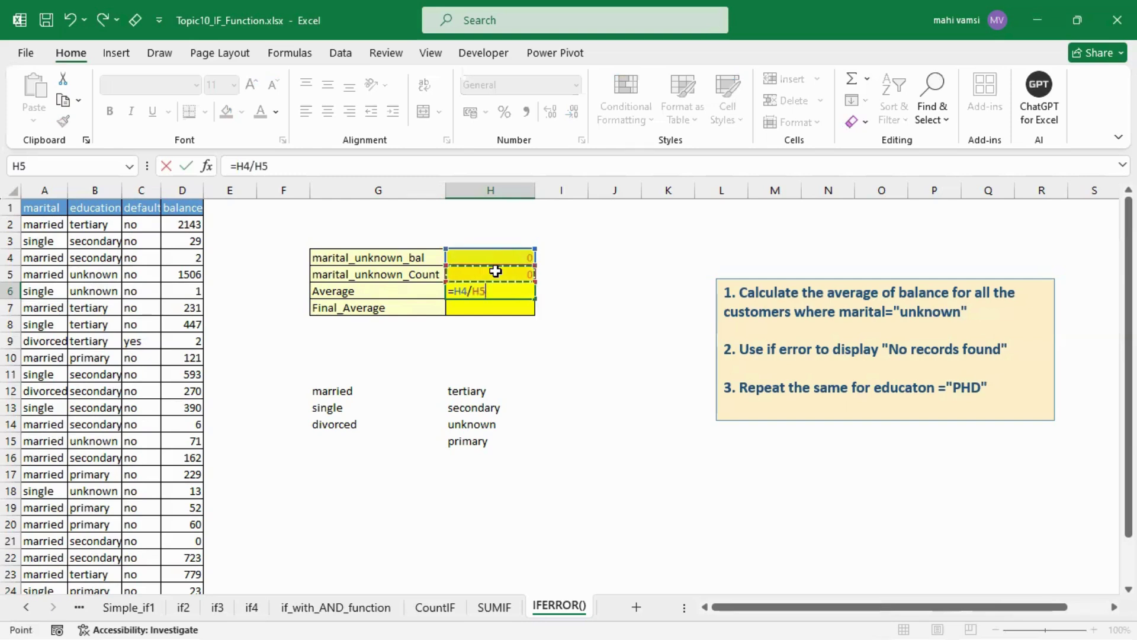
key("Return")
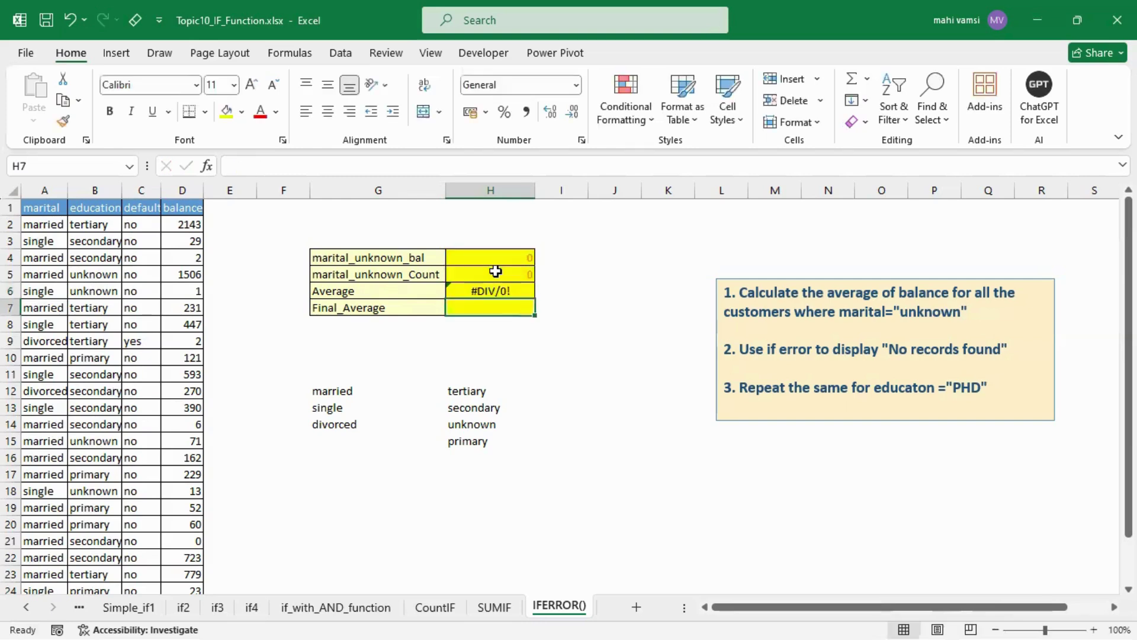
left_click(519, 295)
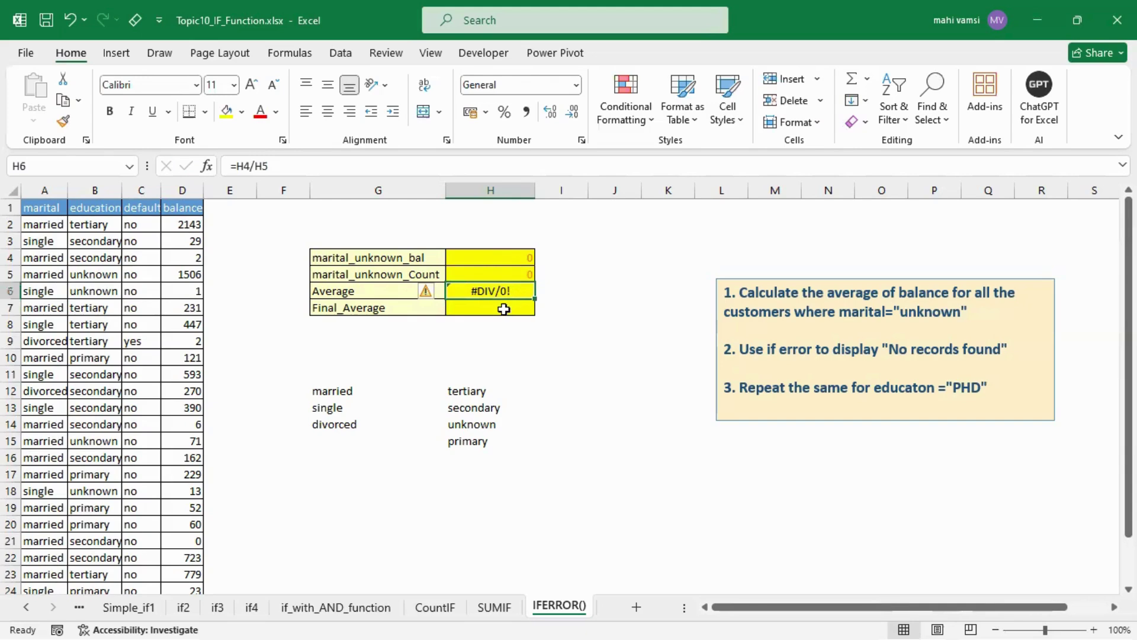
left_click(506, 307)
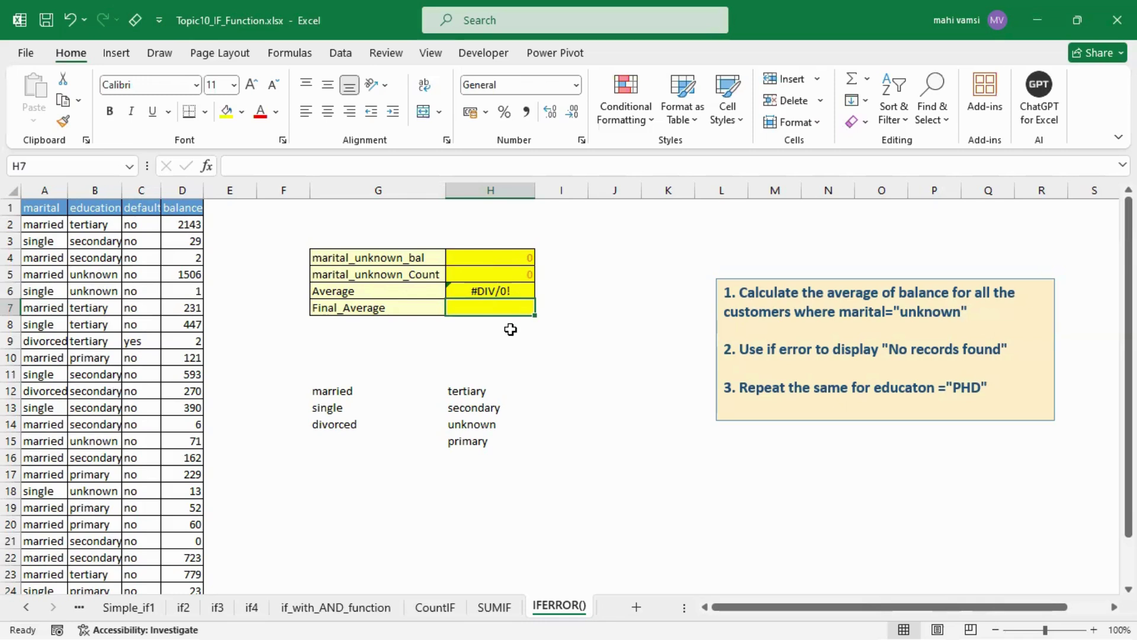
Step: Calculate Final_Average in H7 with =IFERROR(H6,"NO Records Foound") so an error in the Average shows that text
type("=")
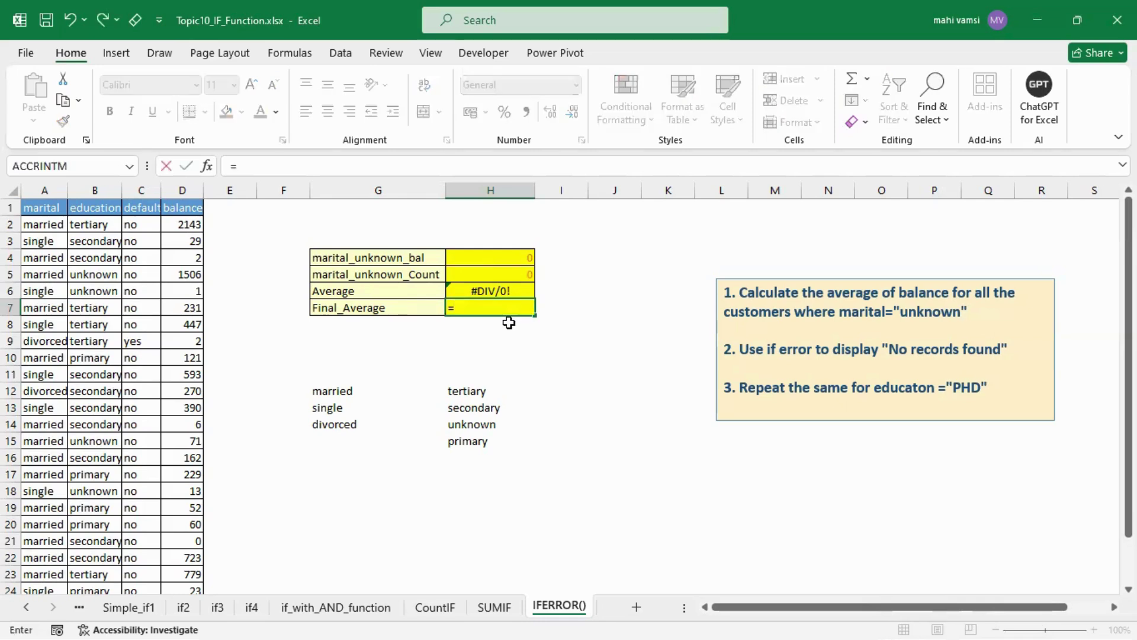
type("IFERROR(")
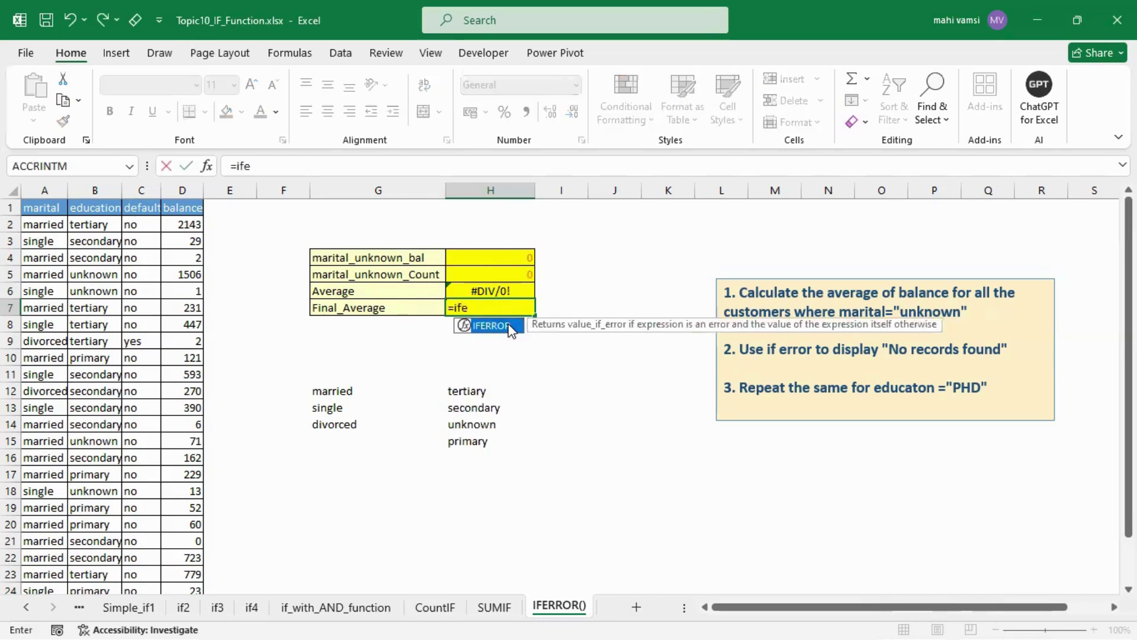
left_click(495, 290)
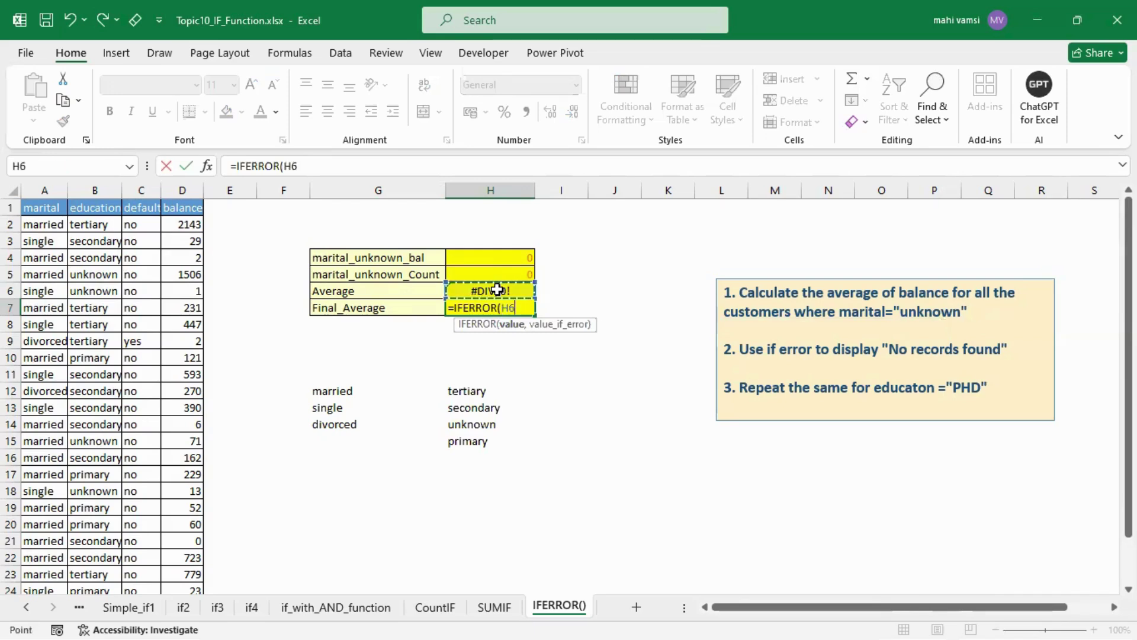
type(",")
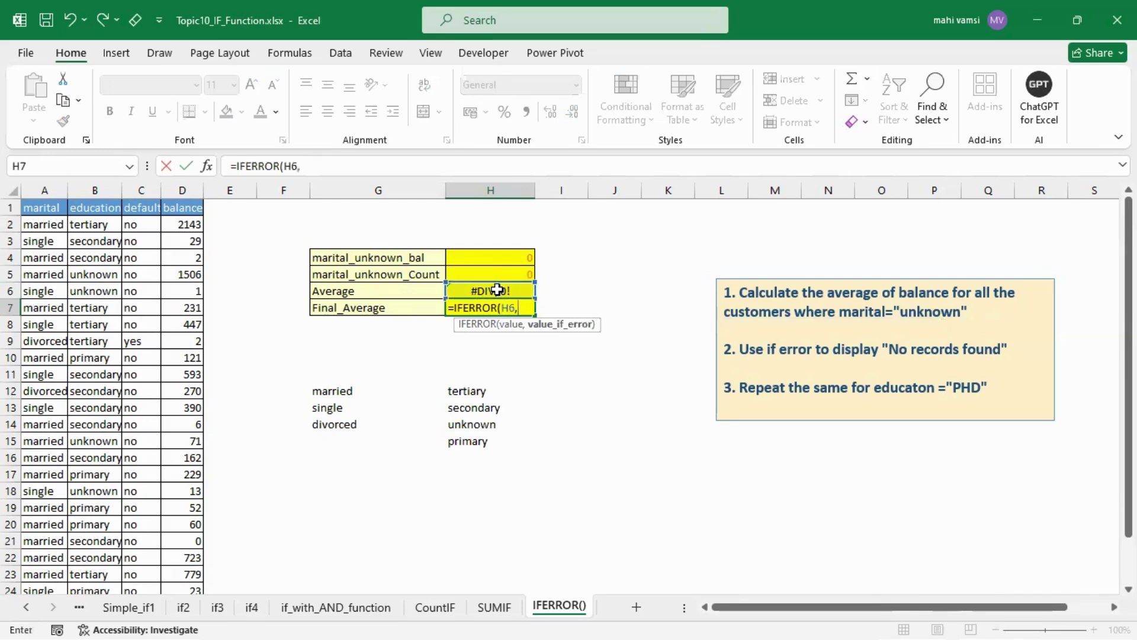
type("\"NO")
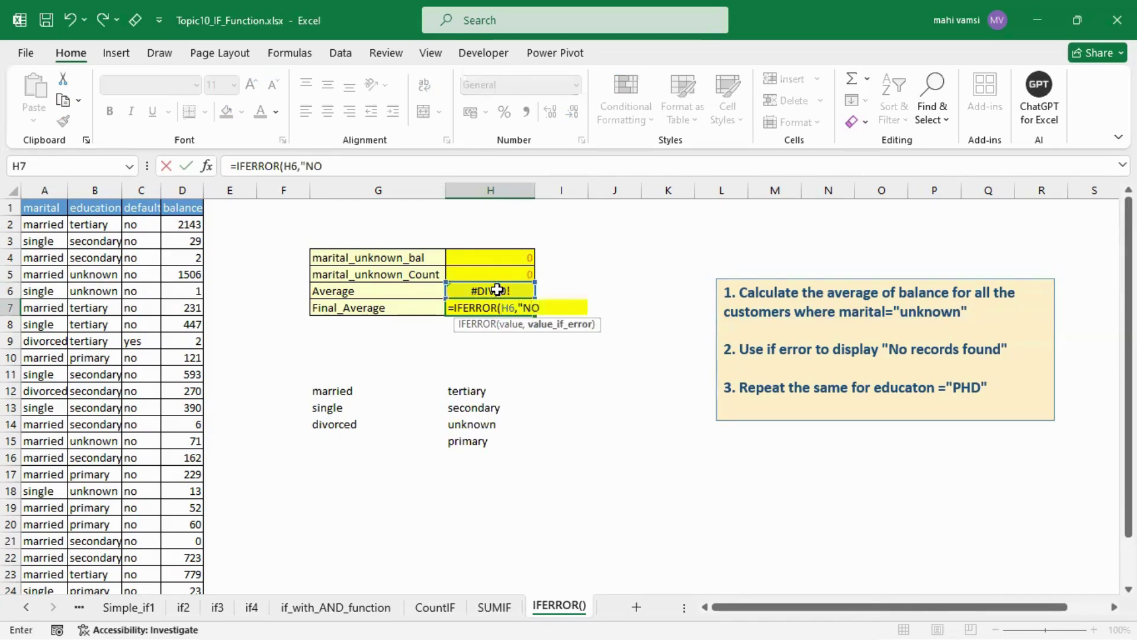
type(" Records Foound")
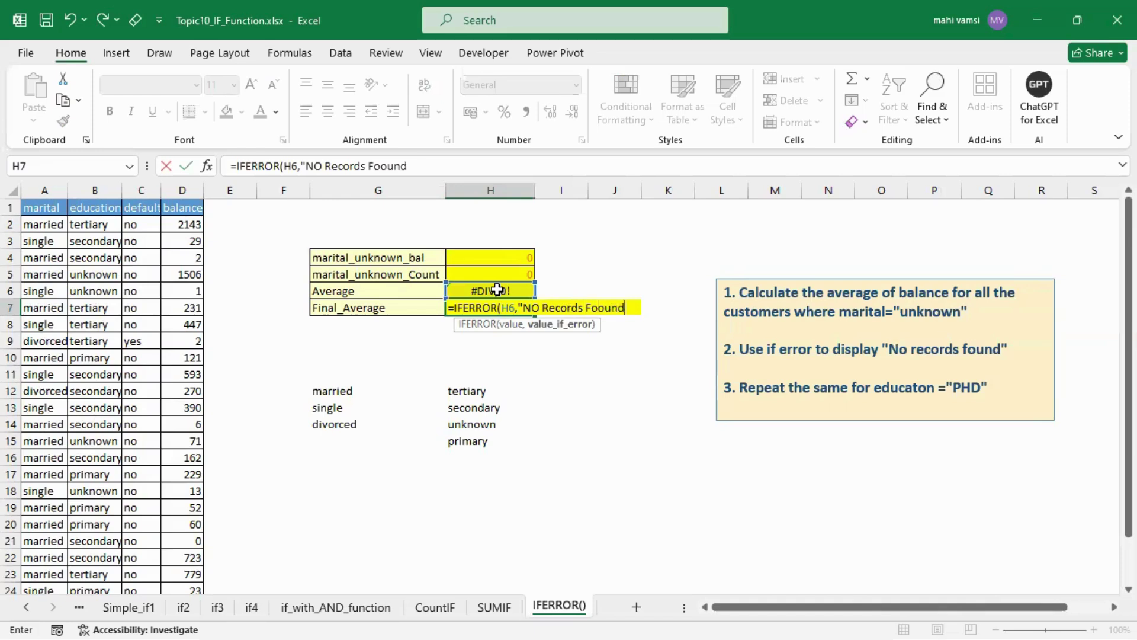
type("\")")
key("Return")
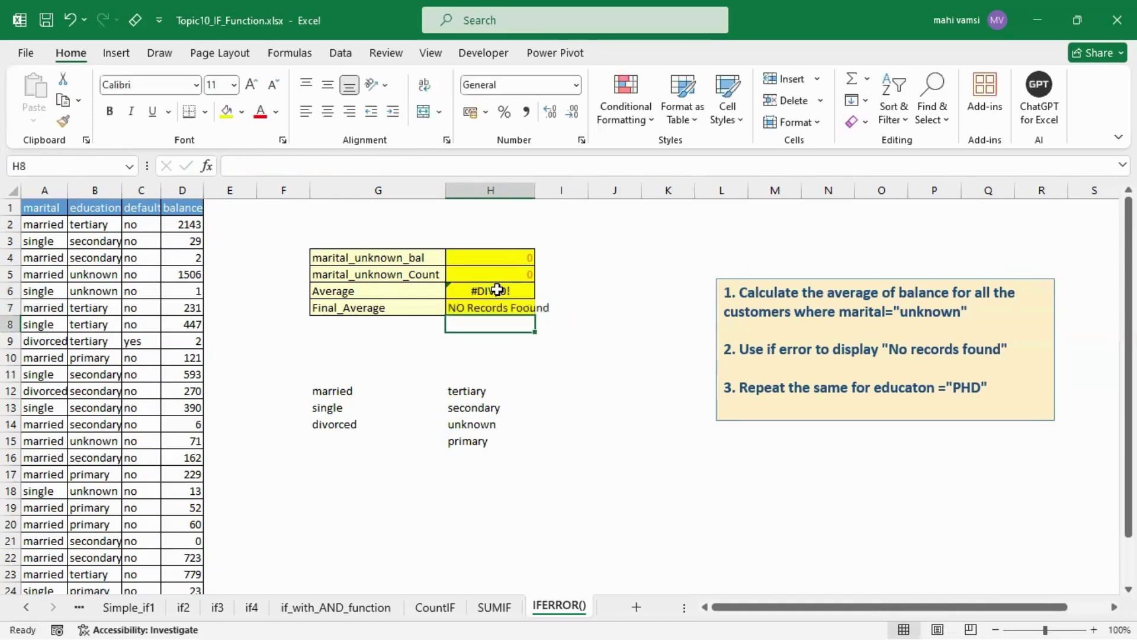
Step: Test the Final_Average formula by overwriting marital_unknown_bal in H4 with 100 and marital_unknown_Count in H5 with 10
left_click(511, 253)
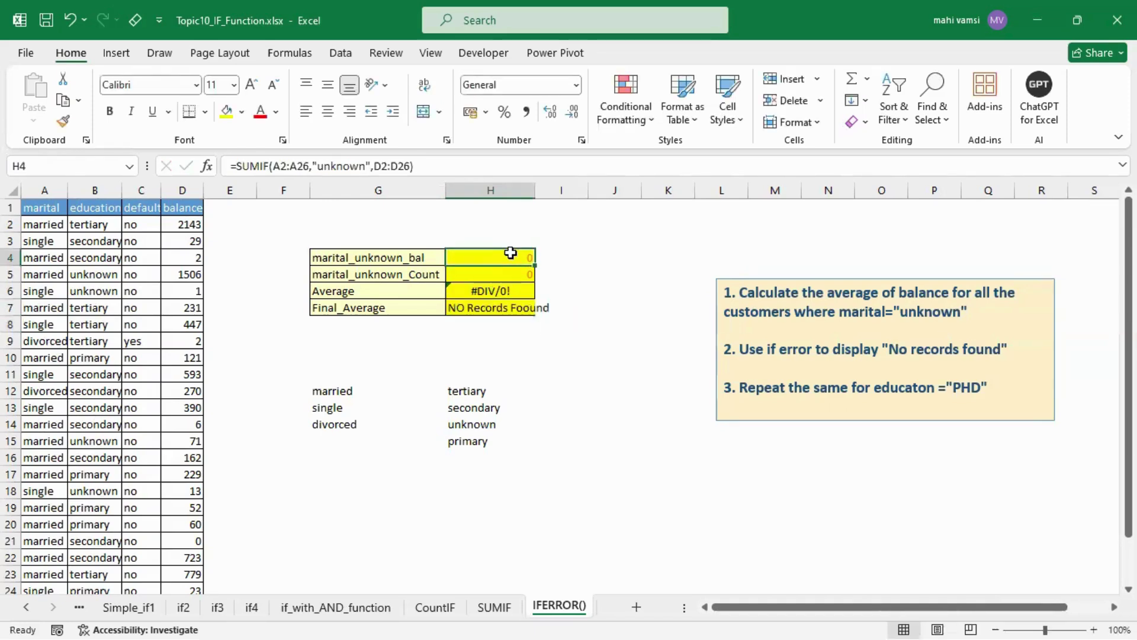
type("100")
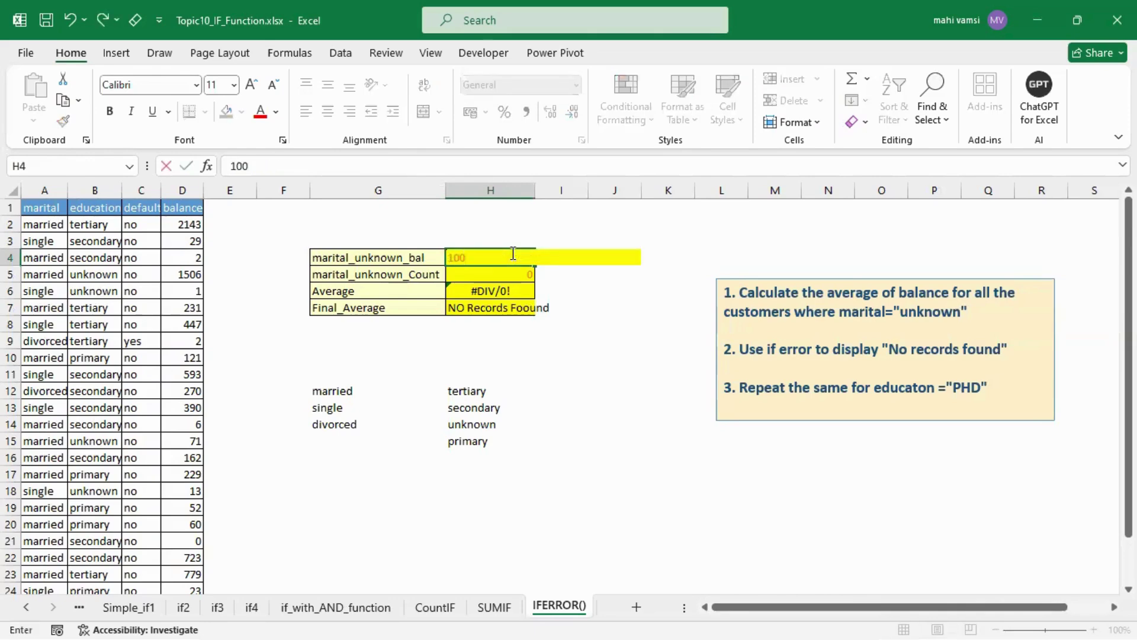
key("Return")
type("10")
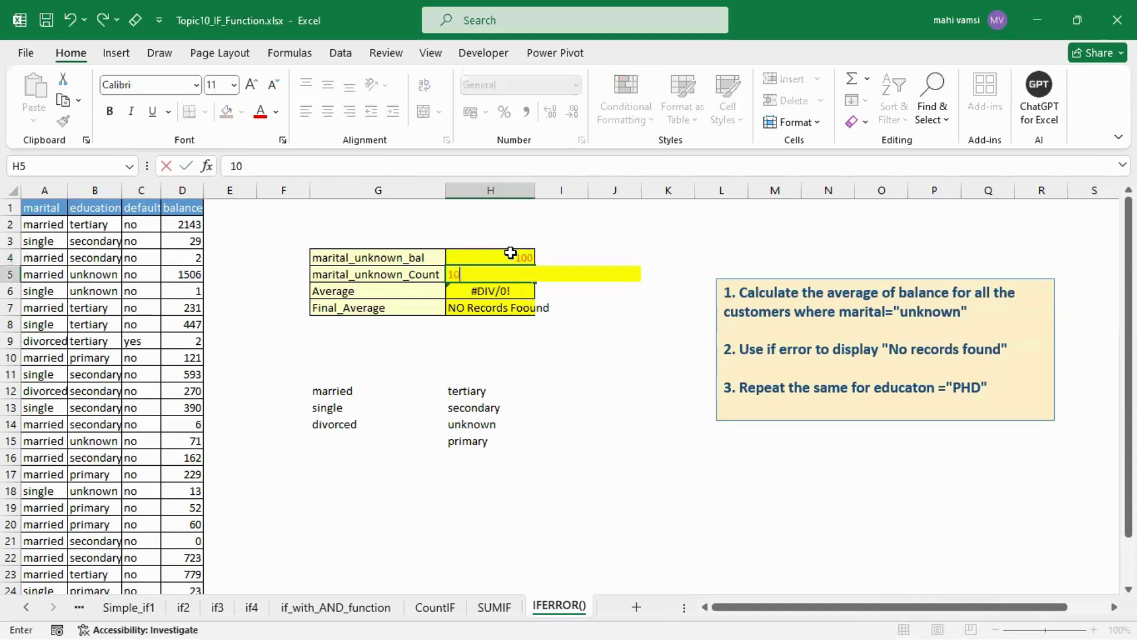
key("Return")
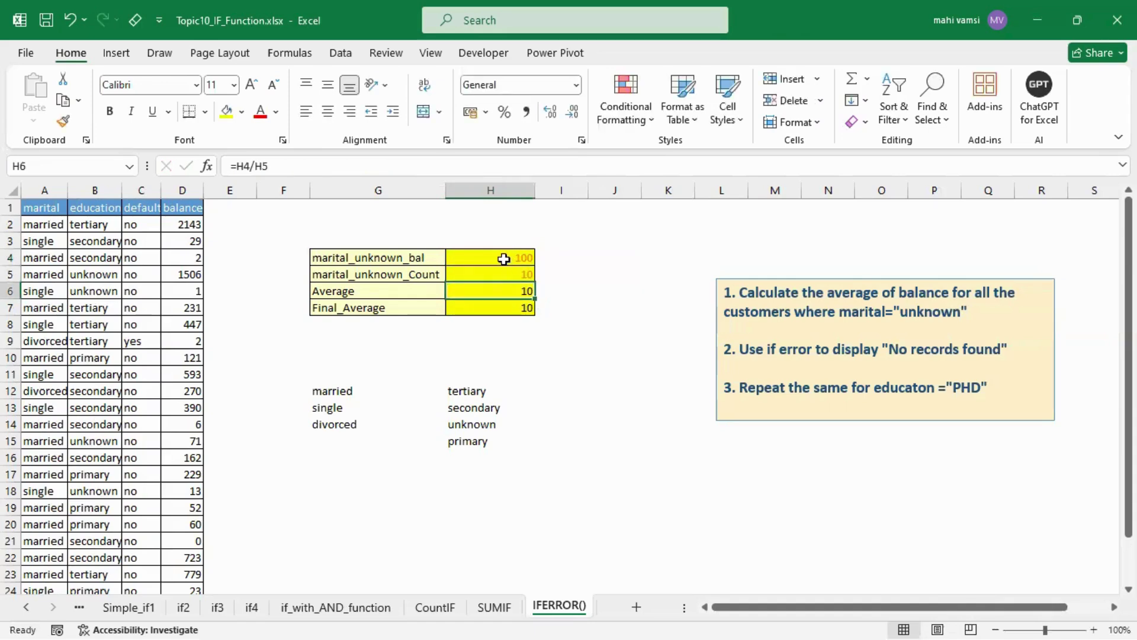
Step: Set both marital_unknown_bal in H4 and marital_unknown_Count in H5 to 0, and check the Final_Average formula in H7
left_click_drag(504, 259, 503, 268)
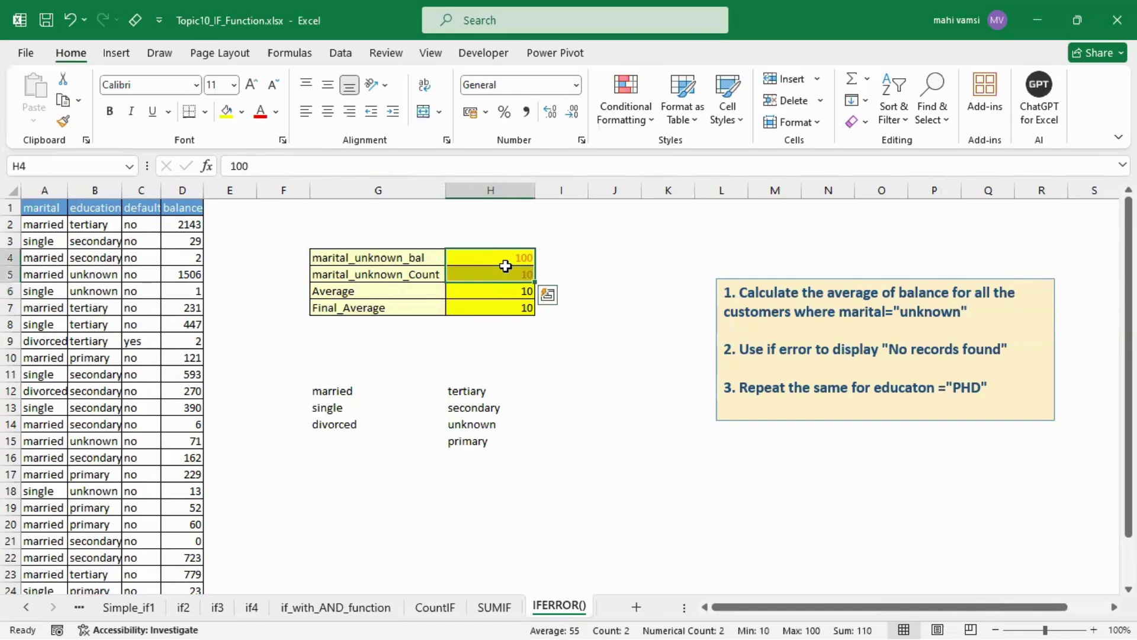
type("0")
key("Return")
left_click(516, 276)
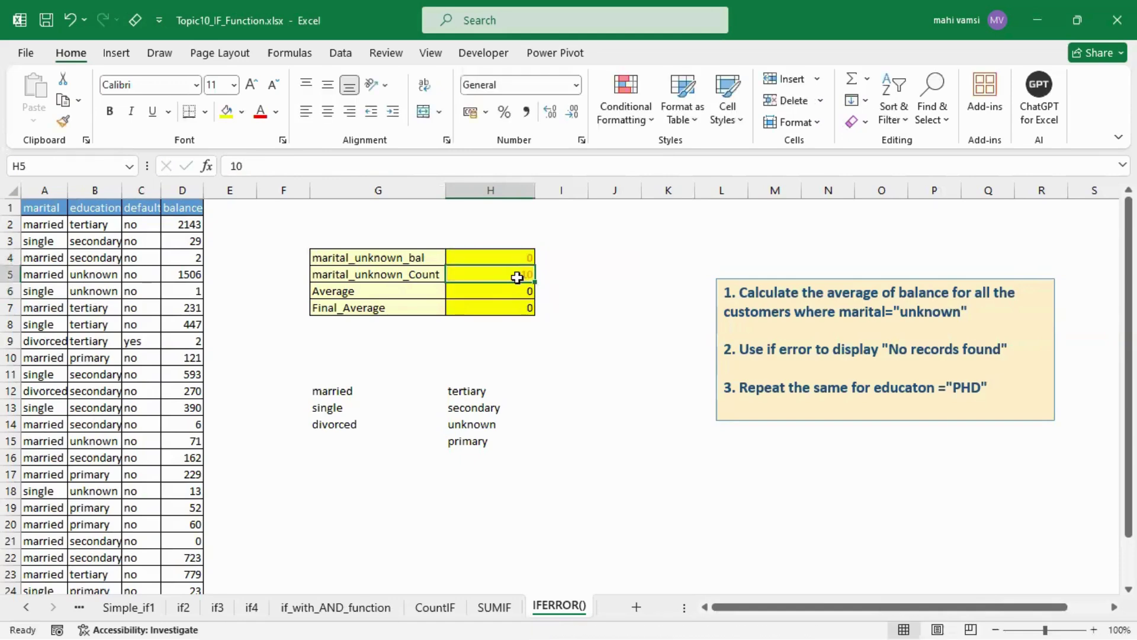
type("0")
key("Return")
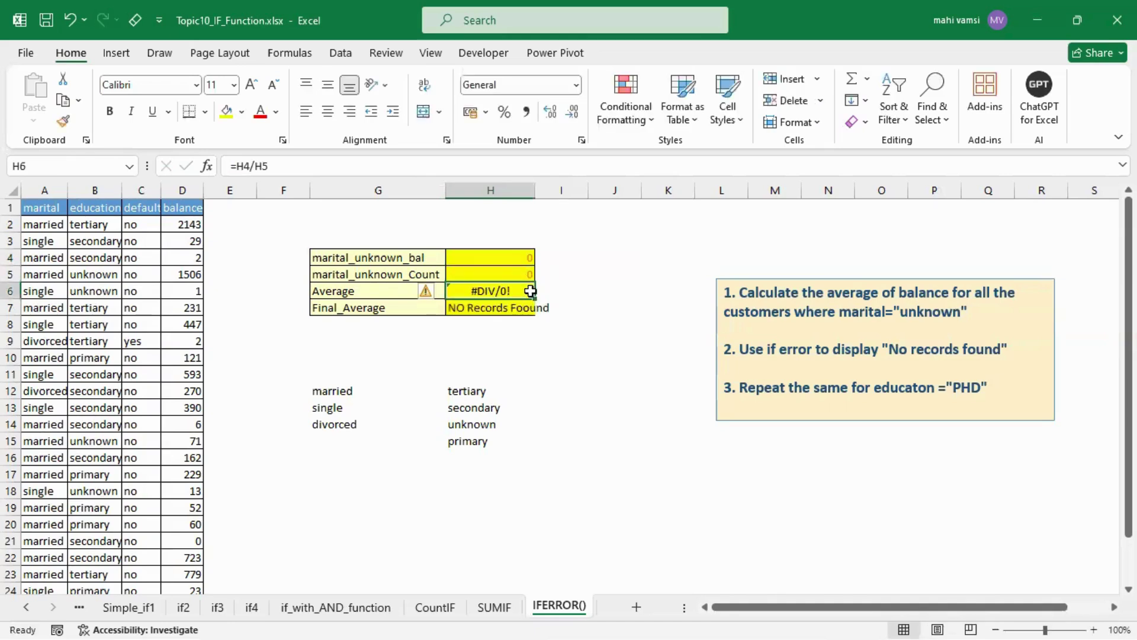
left_click(491, 309)
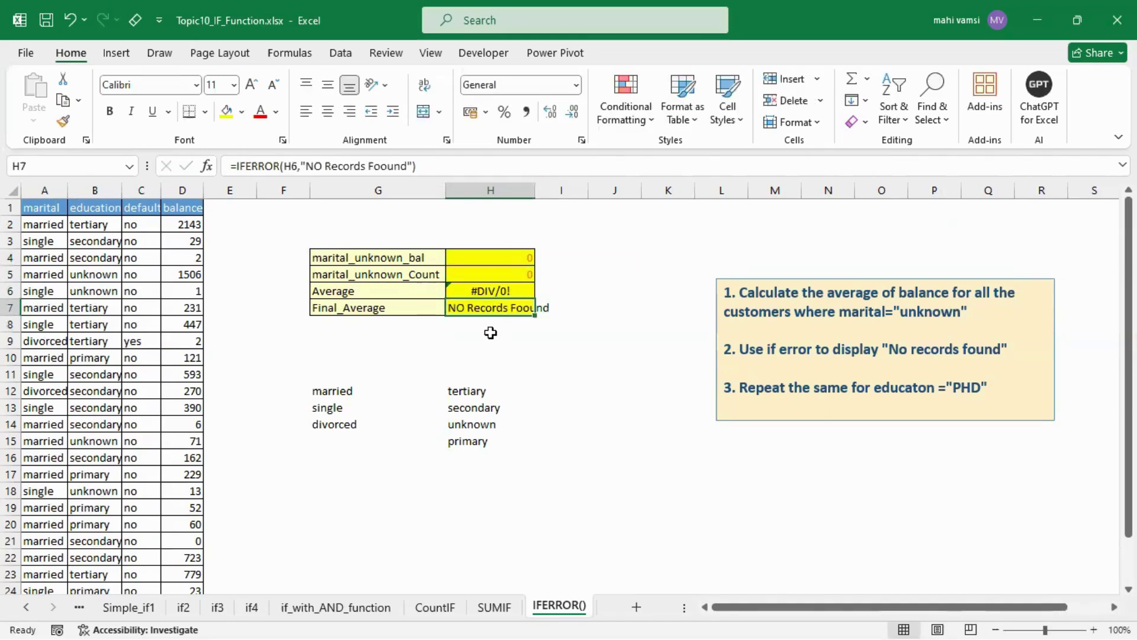